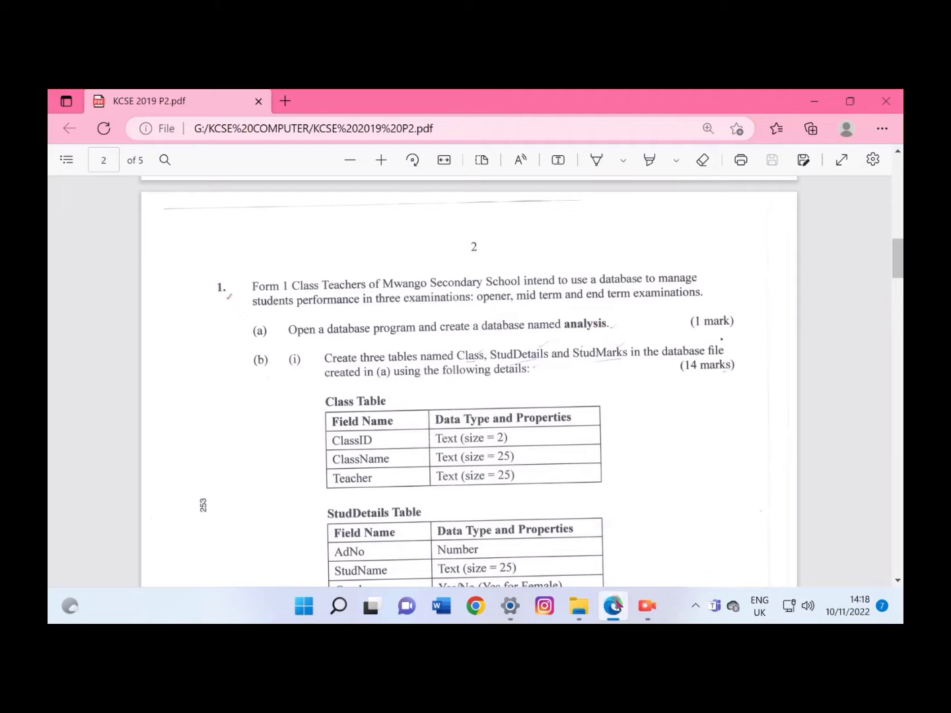
Close the KCSE COMPUTER folder window, switch to the prac folder in File Explorer and widen its file list.
mouse_move(587, 610)
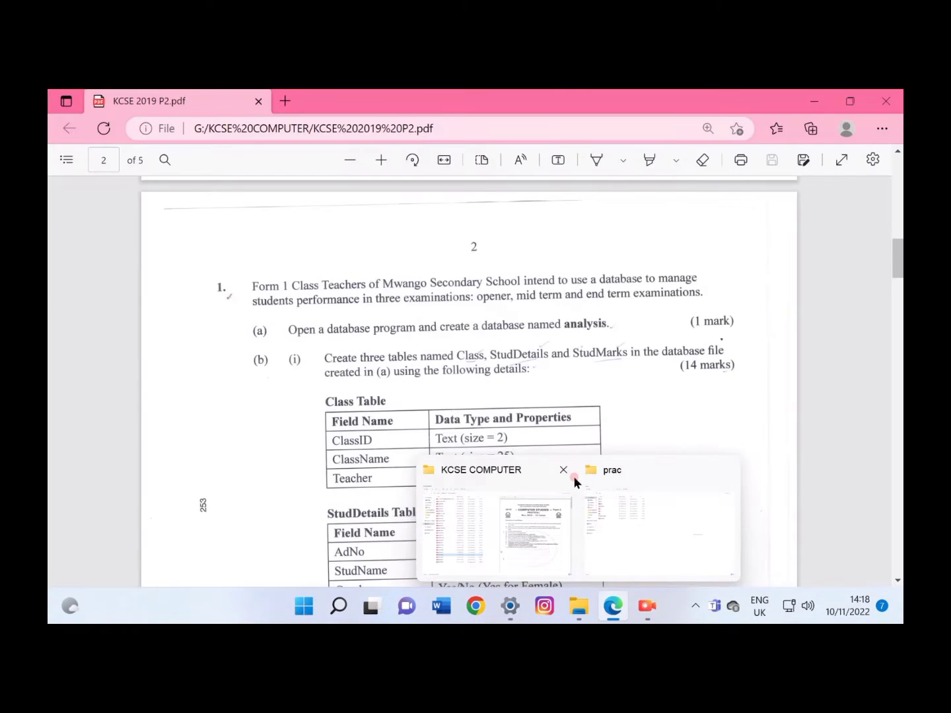
left_click(568, 472)
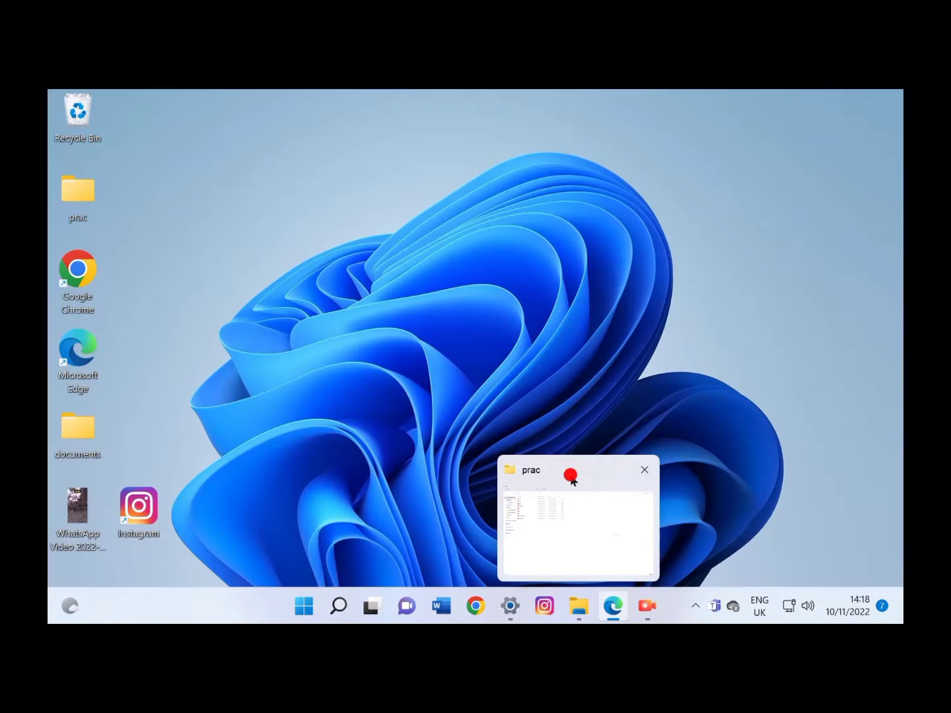
left_click(586, 525)
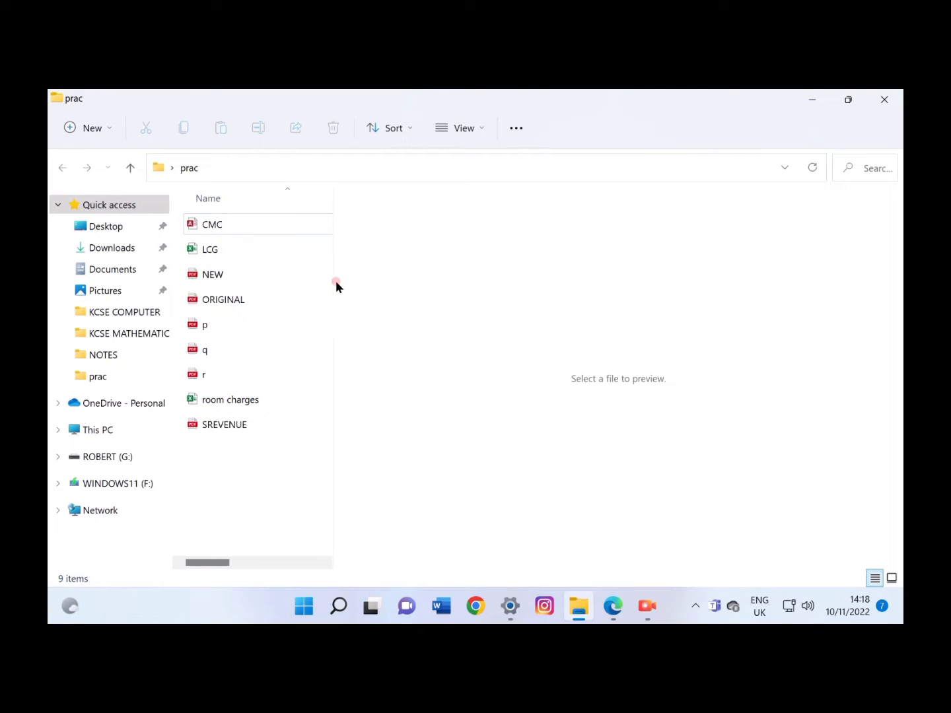
left_click_drag(336, 281, 897, 371)
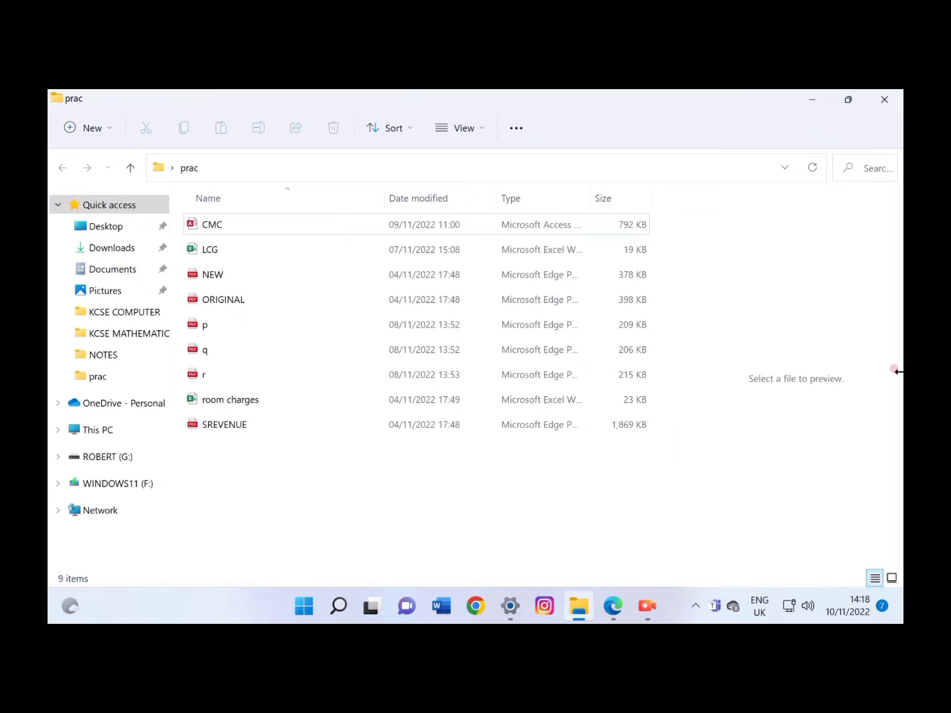
Create a new Microsoft Access database in the prac folder and name it analysis.
left_click(80, 130)
left_click(112, 215)
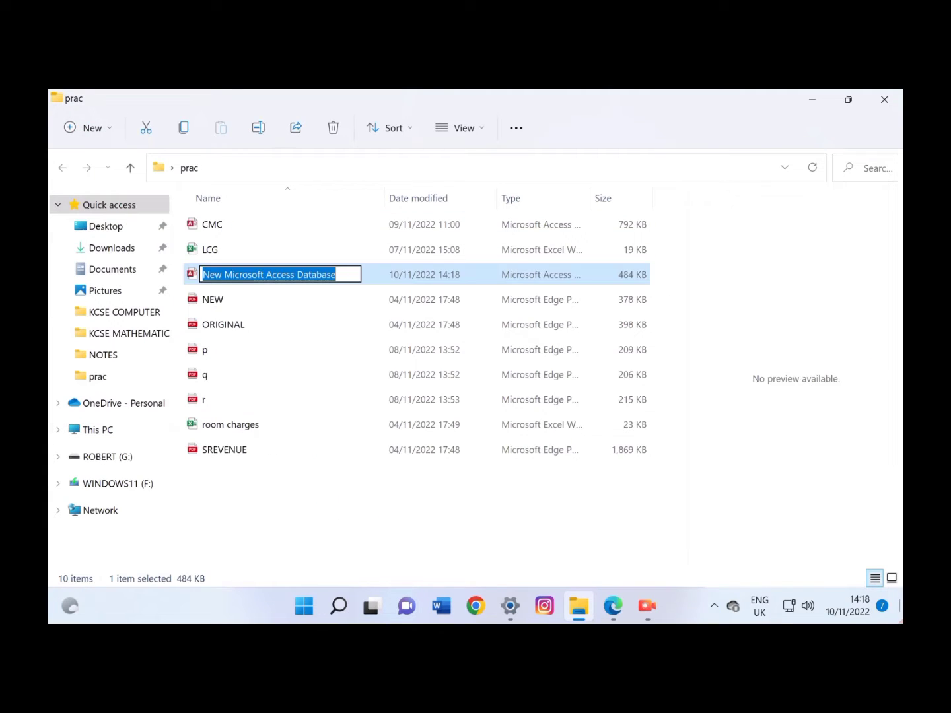
type("analysis")
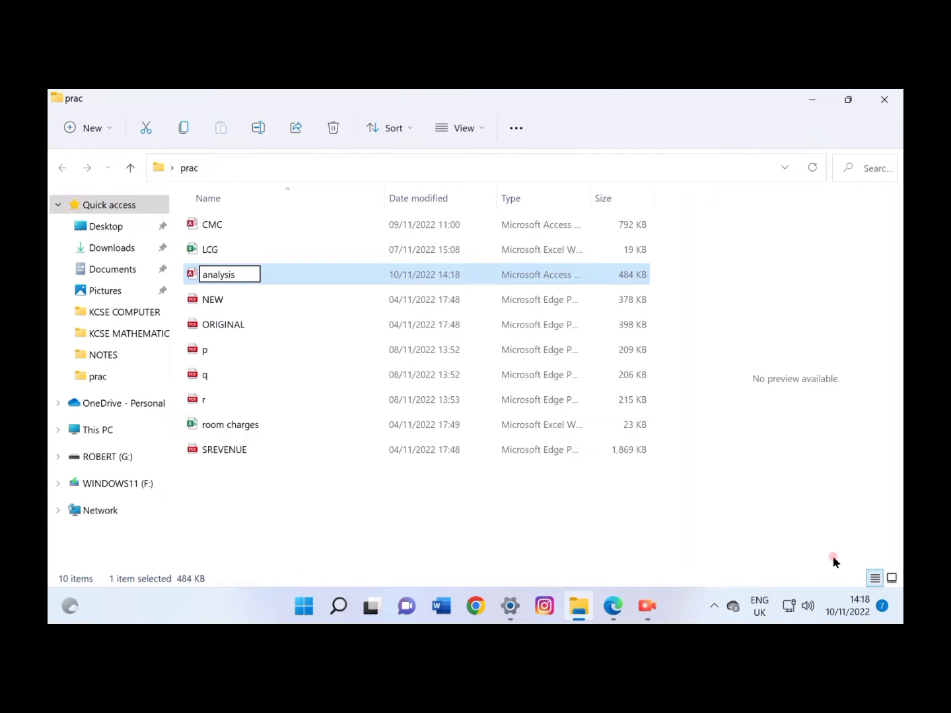
key("Return")
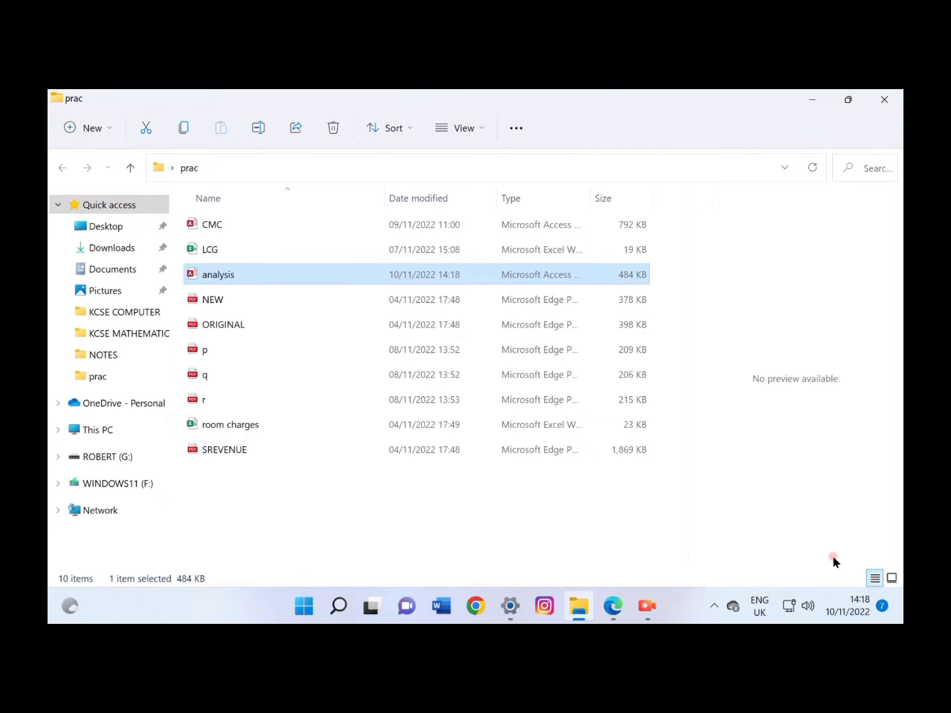
Open the analysis database in Access, maximise its window and enable its content.
double_click(243, 276)
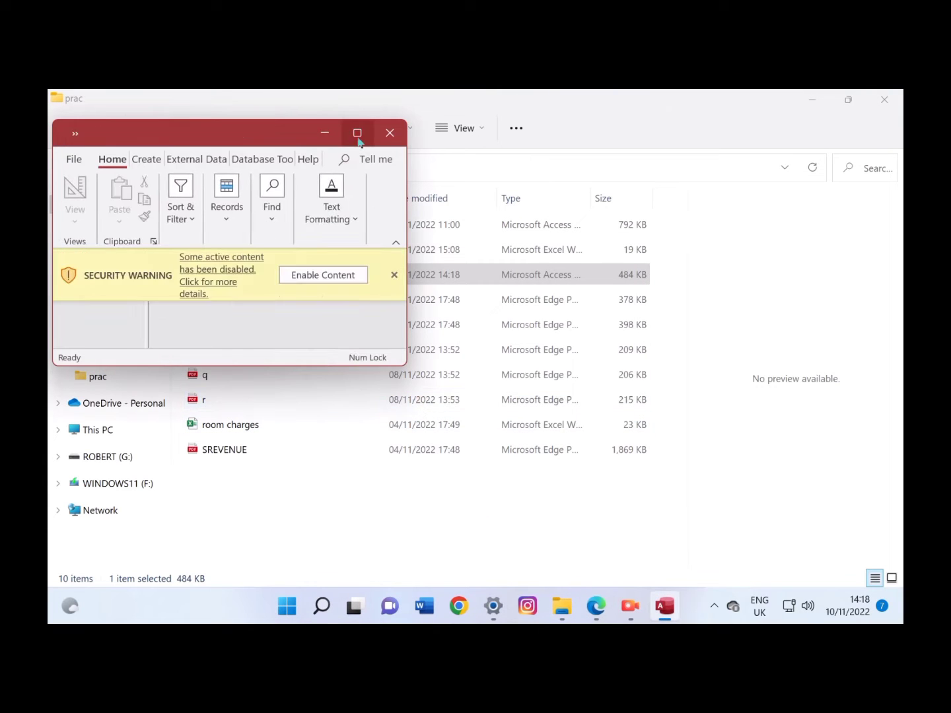
left_click(357, 133)
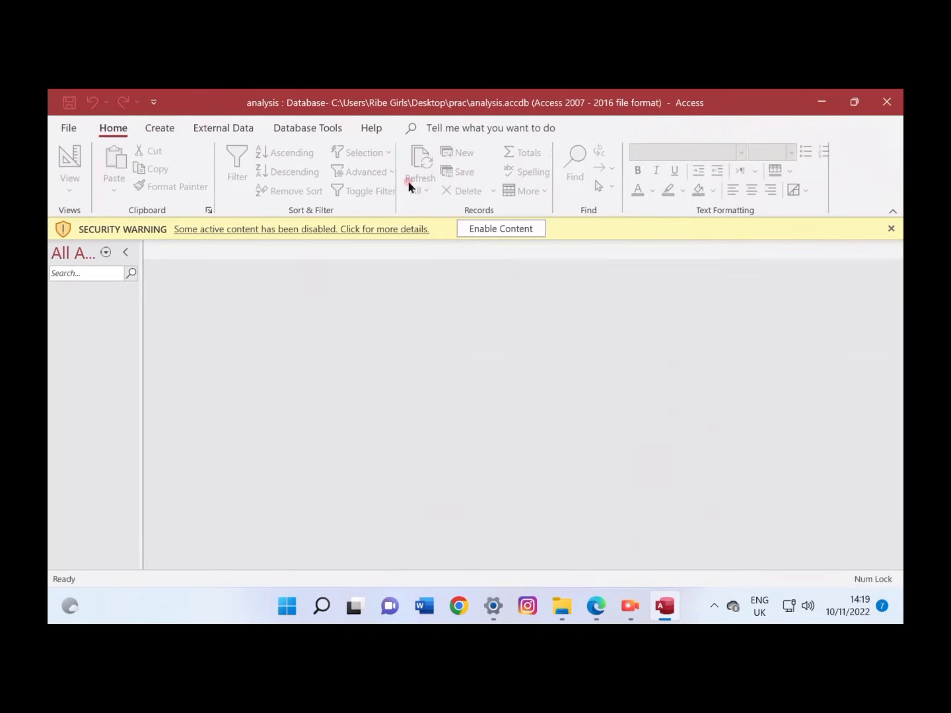
left_click(488, 229)
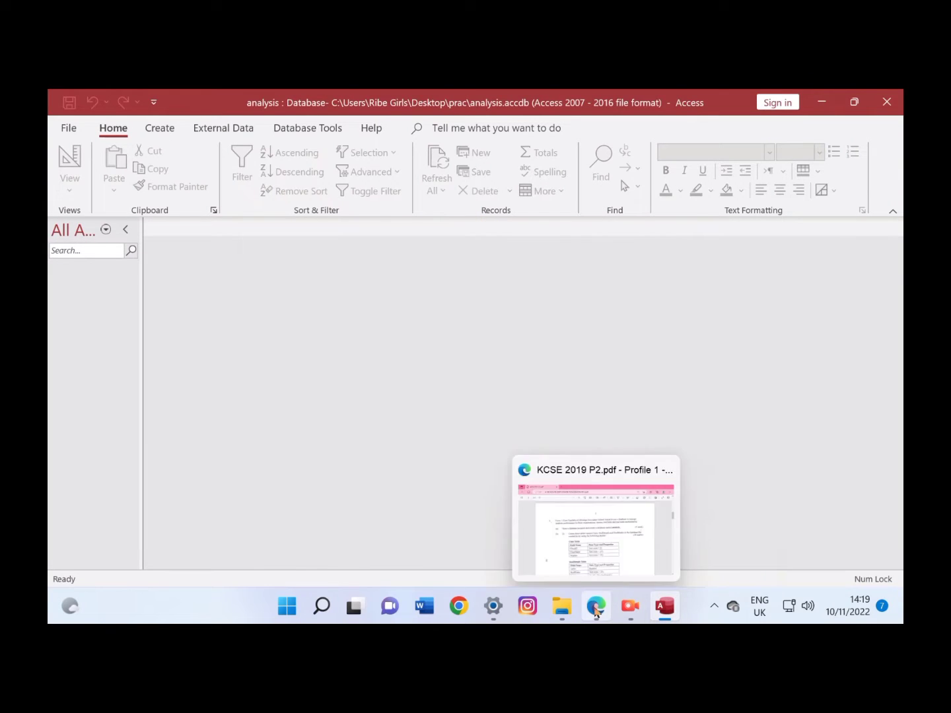
Arrange the KCSE 2019 P2 PDF beside the Access window, with the three table specifications on page 2 in view.
left_click(596, 610)
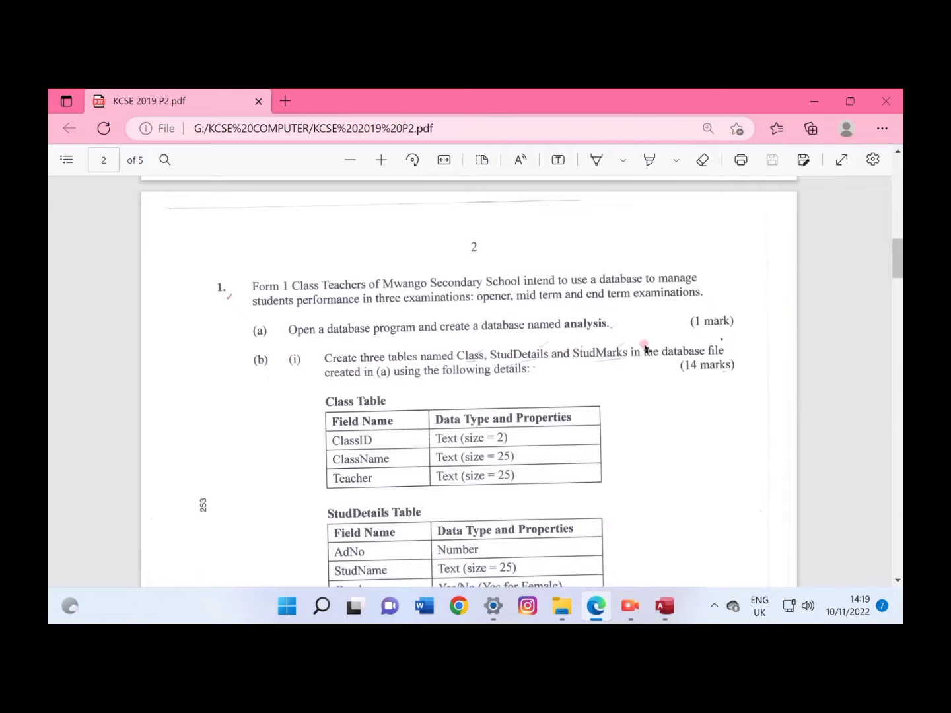
scroll(404, 423, "down", 3)
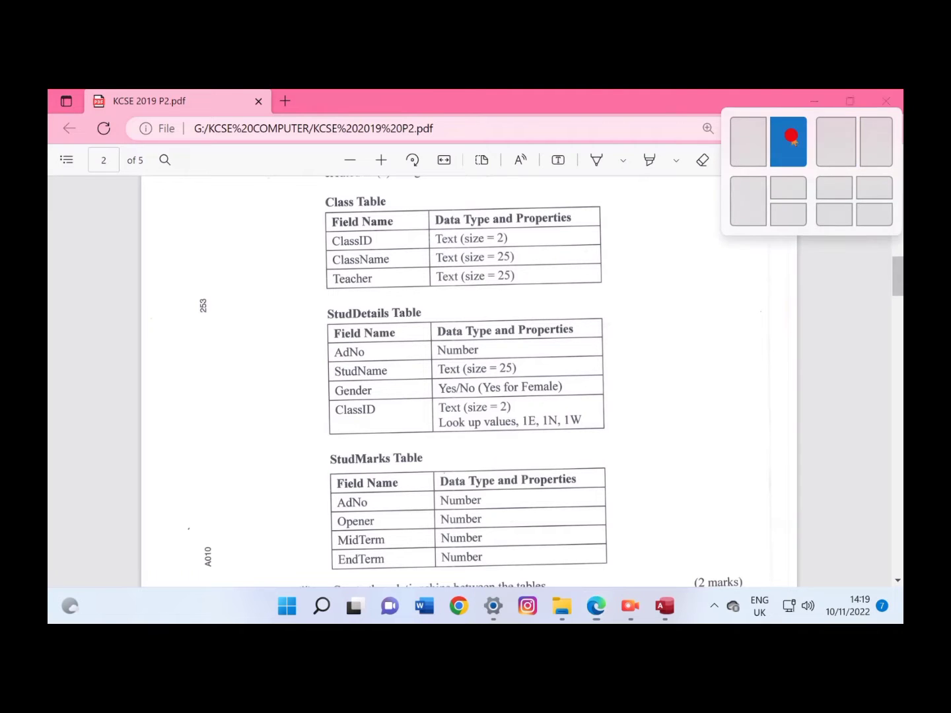
left_click(791, 134)
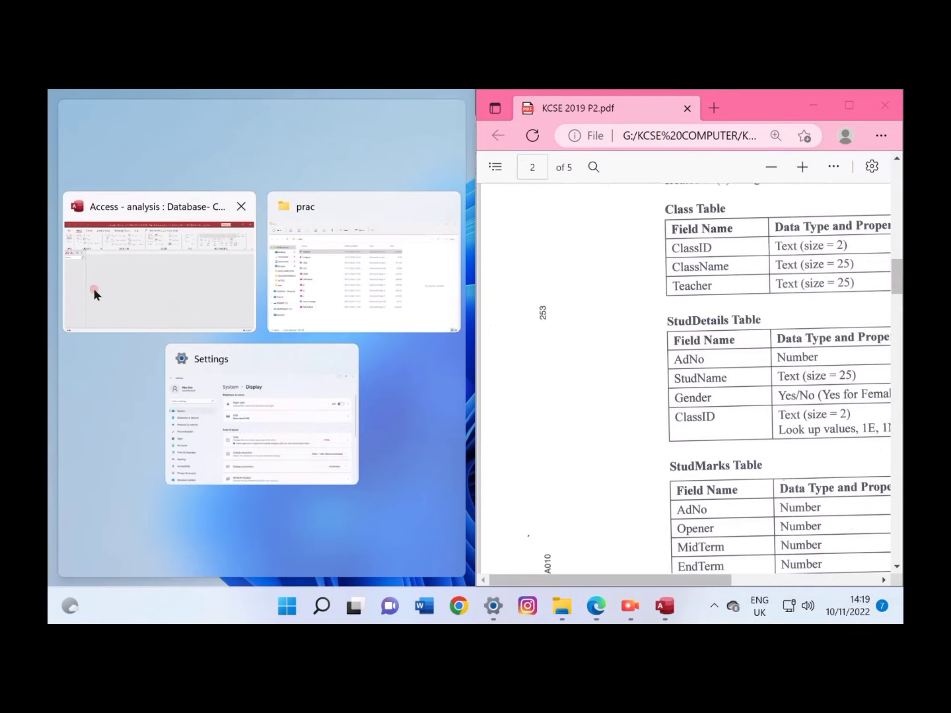
left_click(93, 290)
left_click_drag(700, 579, 751, 579)
Create a table in Design view with the Short Text fields ClassID, ClassName and Teacher.
left_click(169, 128)
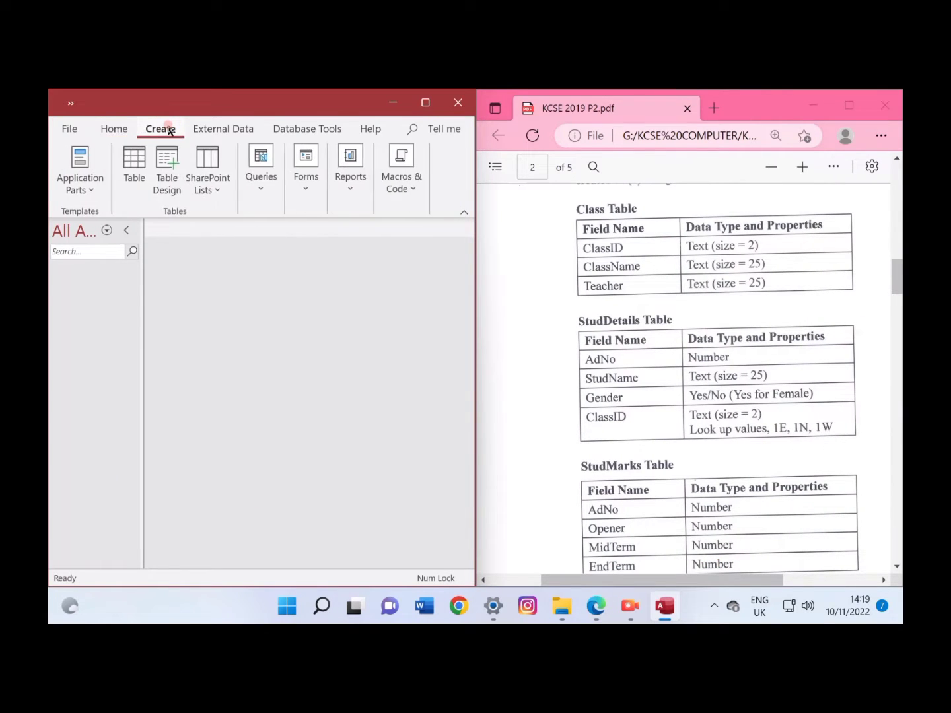
left_click(164, 153)
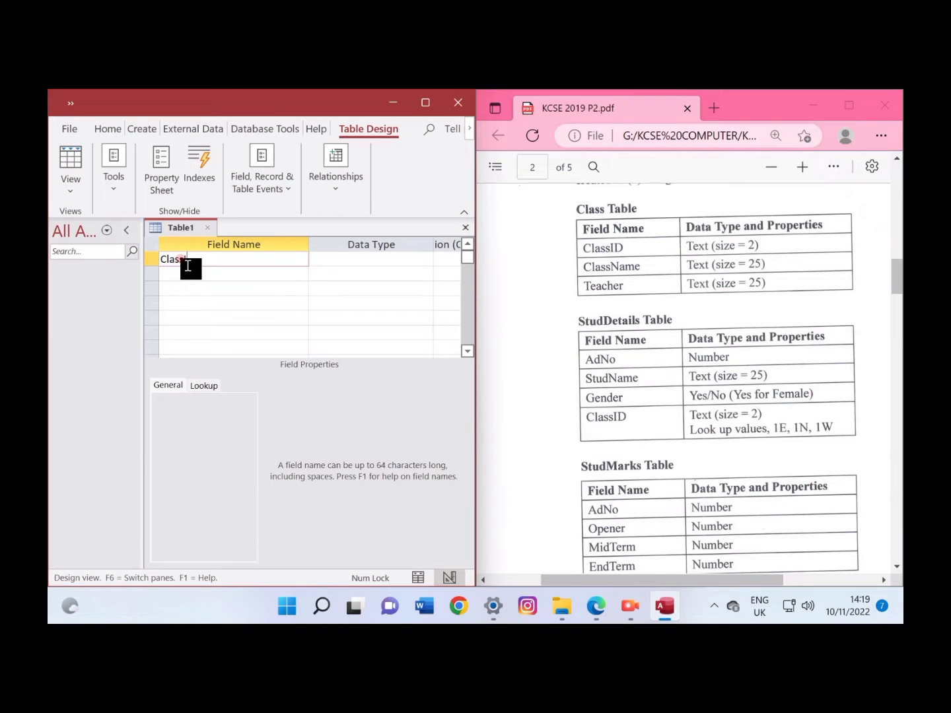
type("ClassID")
key("Down")
type("Cl")
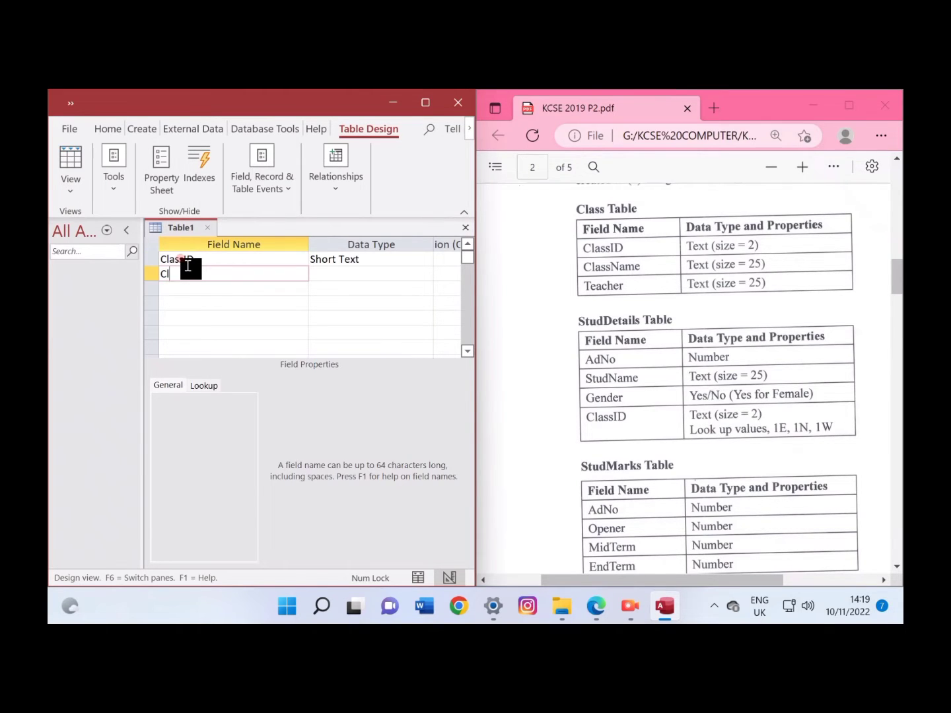
type("assName")
key("Down")
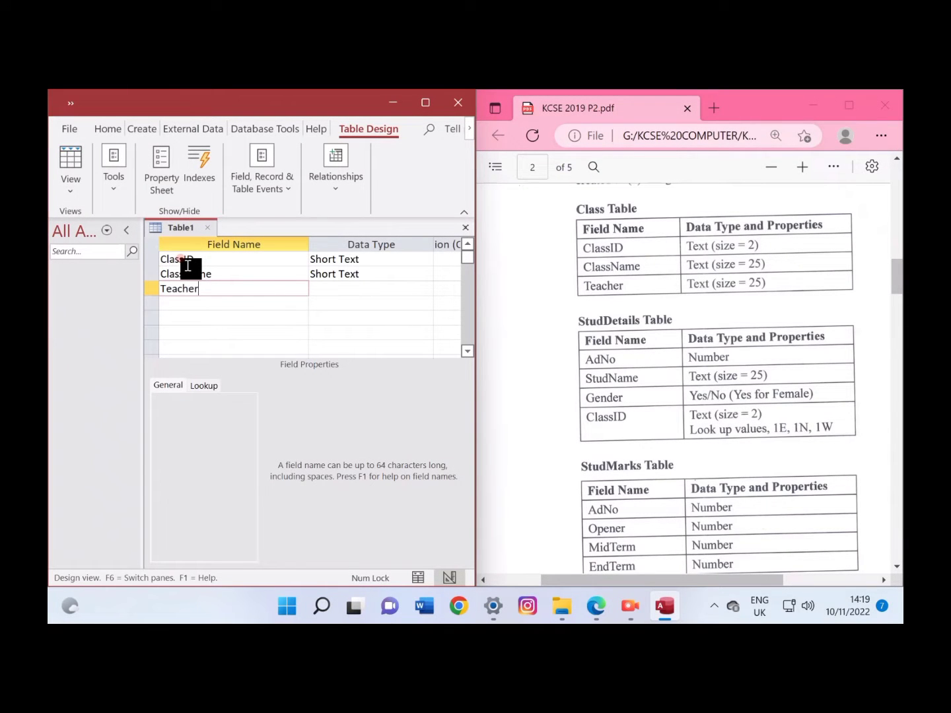
key("Tab")
Make the ClassID field the table's primary key.
key("Up")
key("Up")
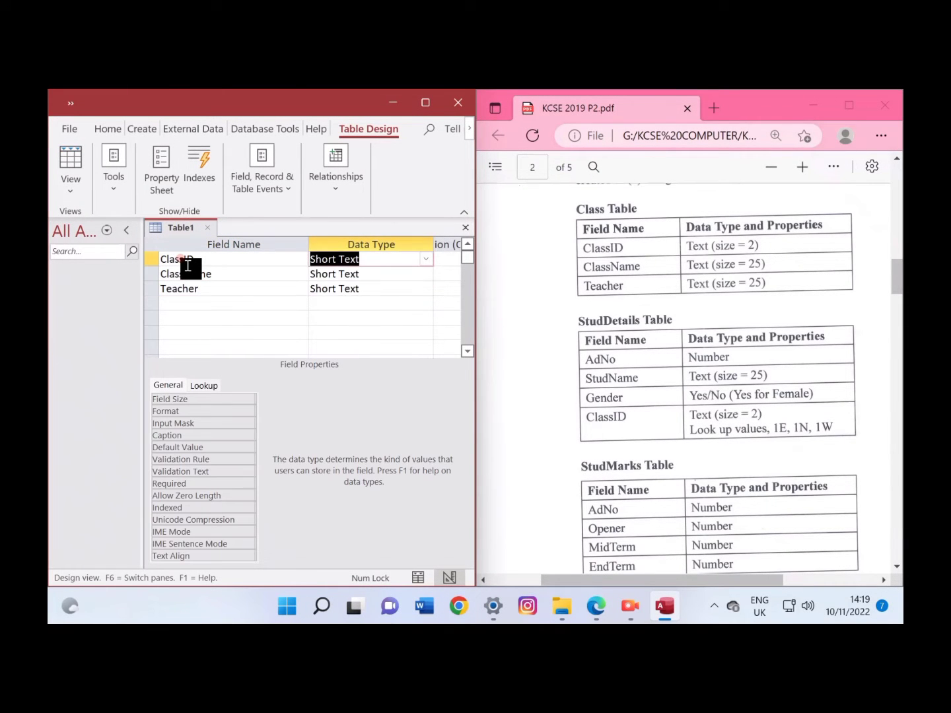
left_click(108, 129)
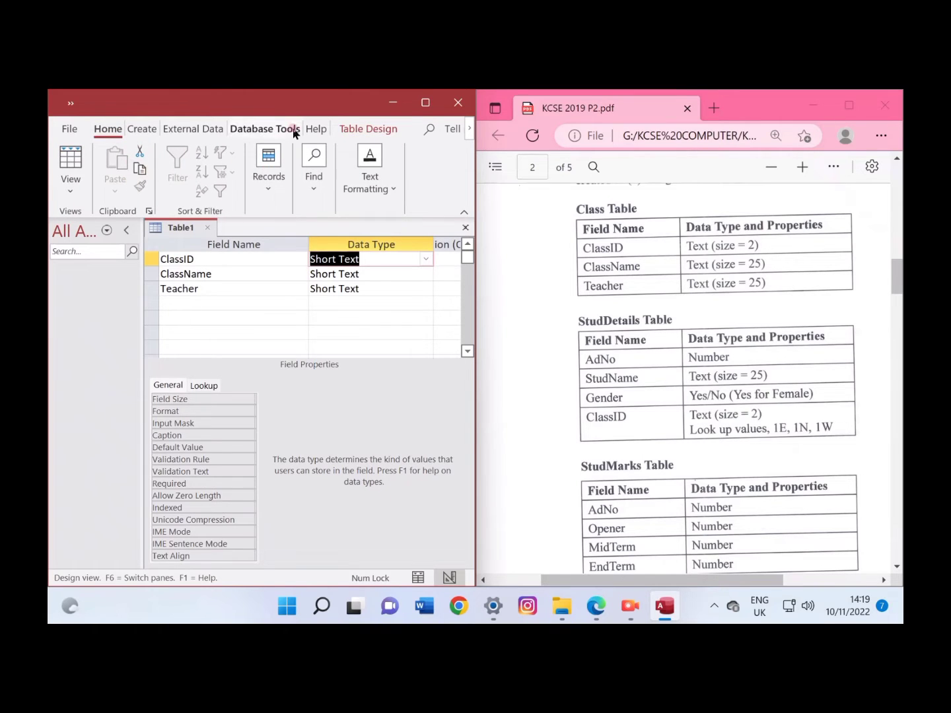
left_click(376, 132)
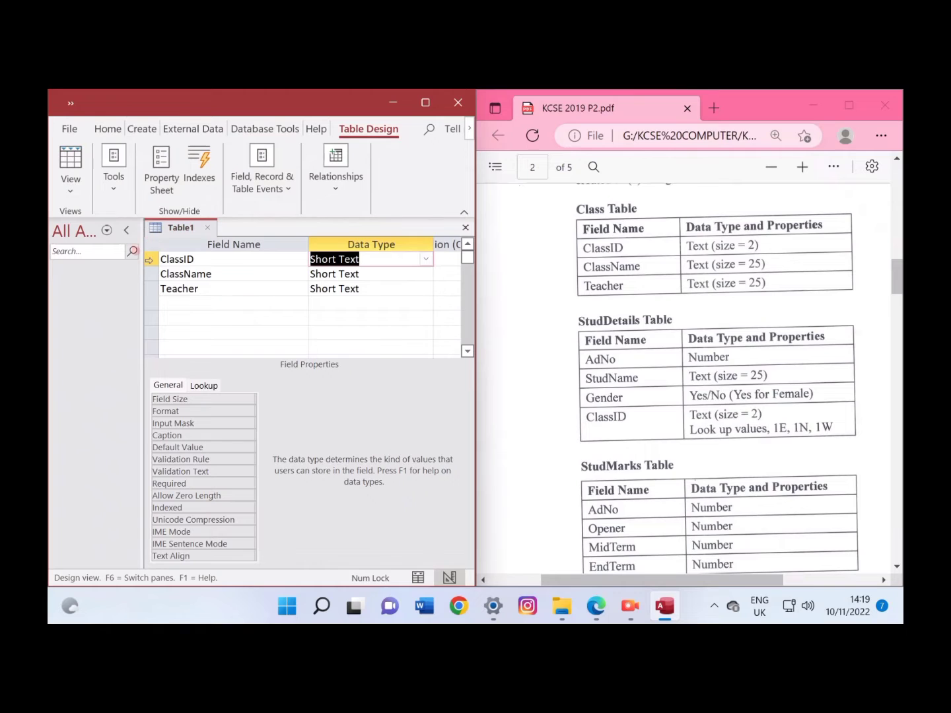
left_click(149, 259)
right_click(150, 259)
left_click(189, 271)
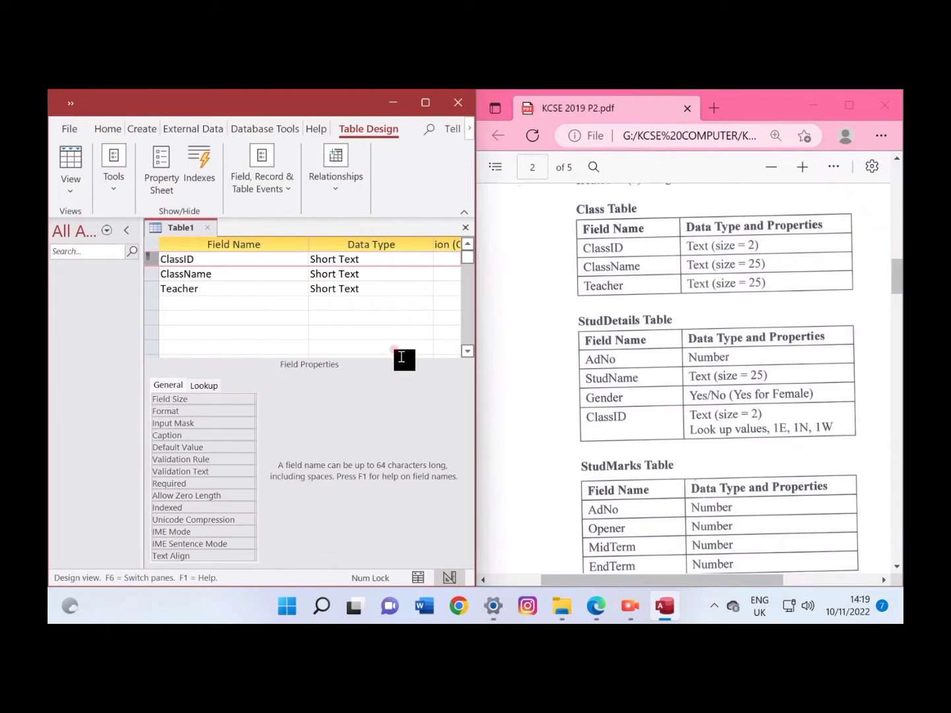
Widen the Access window to reveal the property values and set the ClassID field size to 2.
left_click(173, 386)
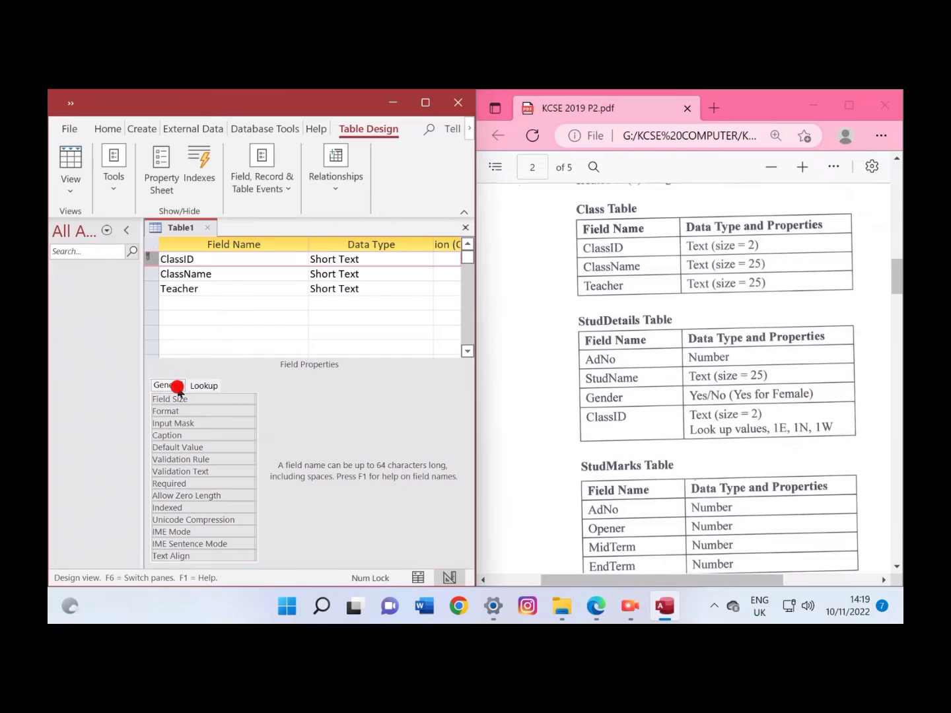
left_click(261, 399)
left_click(461, 371)
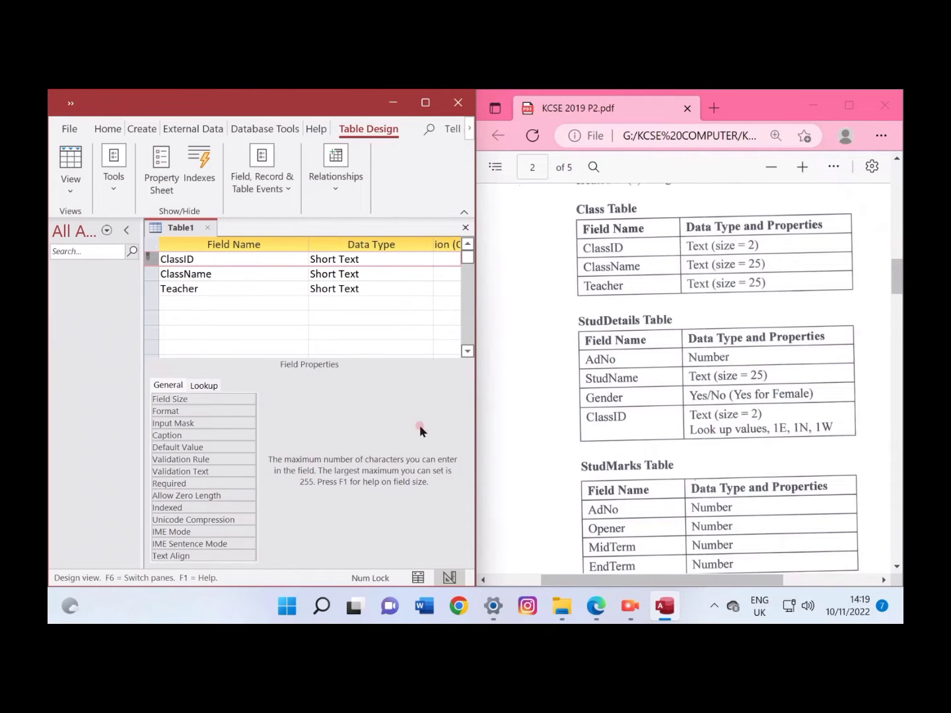
left_click_drag(474, 405, 493, 404)
left_click(267, 399)
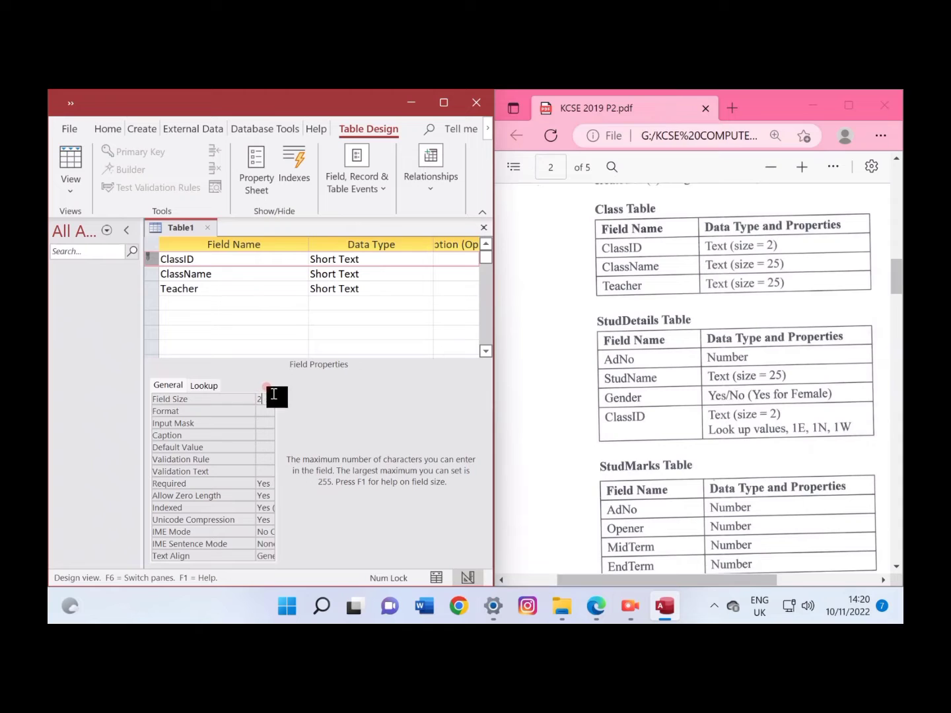
Set the field size of both ClassName and Teacher to 25.
left_click(360, 263)
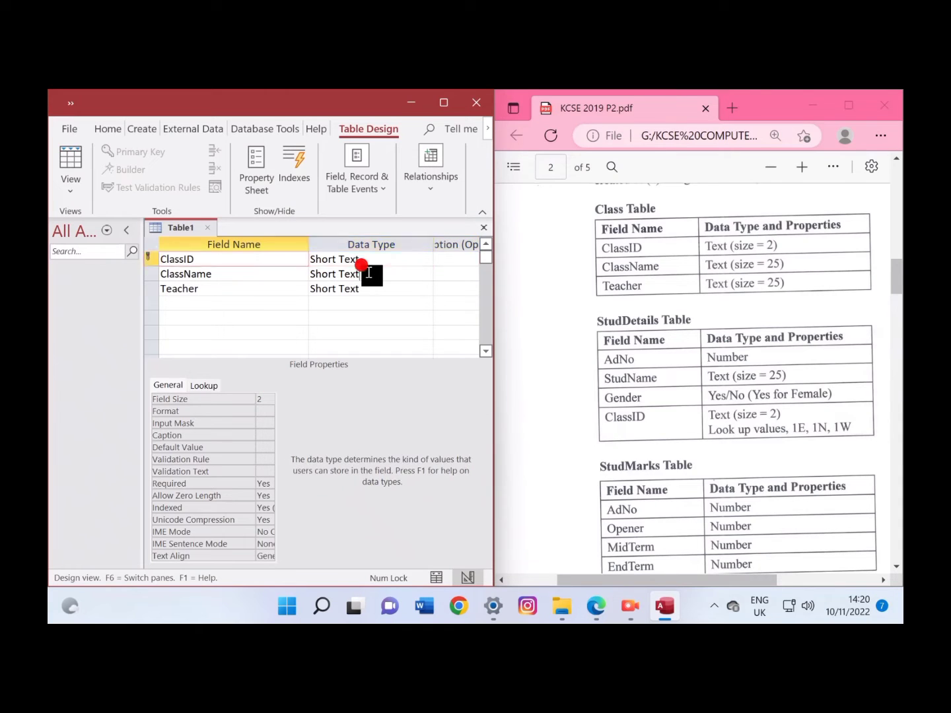
left_click(268, 399)
key("BackSpace")
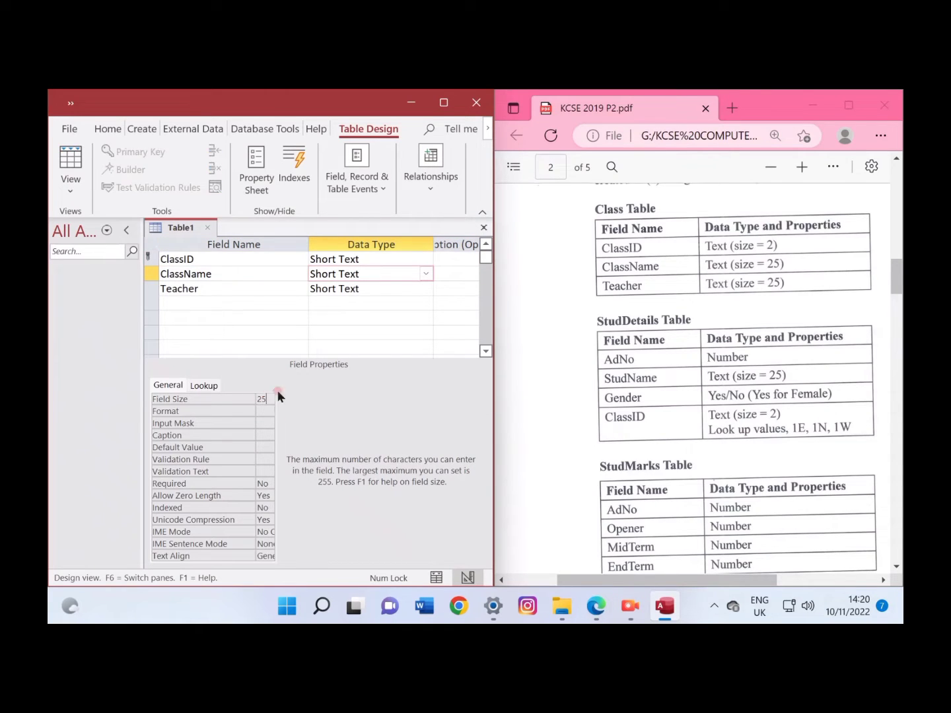
left_click(370, 288)
left_click(270, 399)
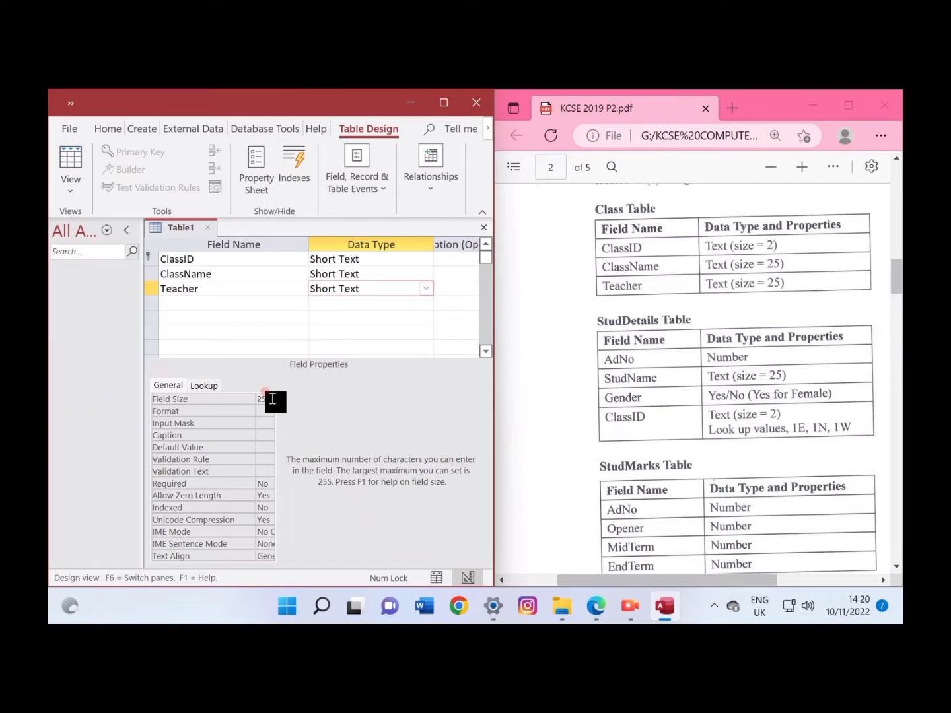
key("BackSpace")
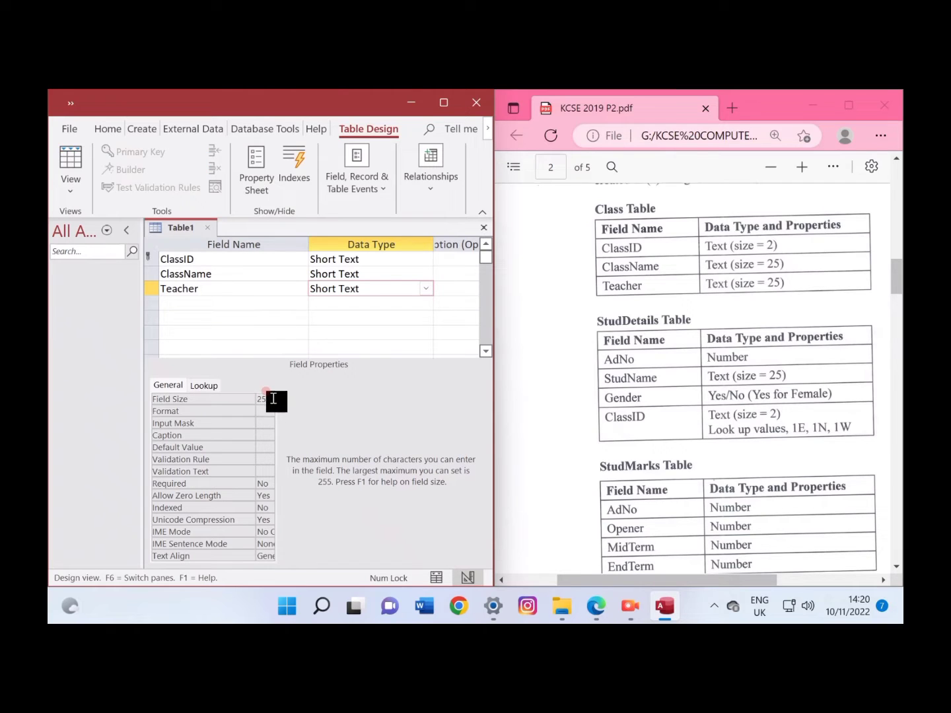
Maximise the Access window, save the table as Class Table and close it.
left_click(445, 103)
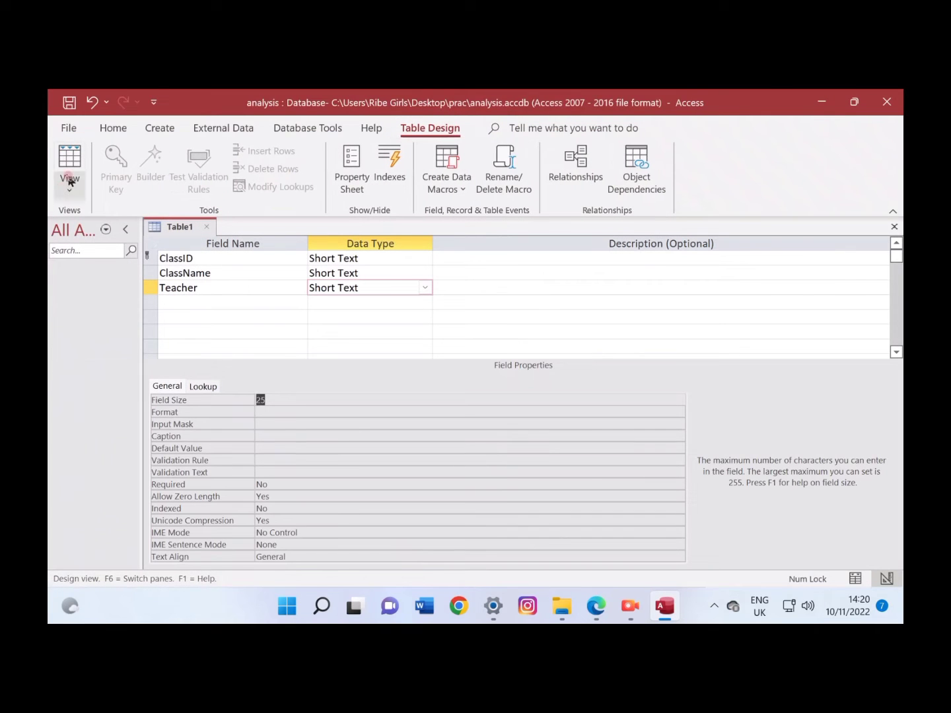
left_click(70, 106)
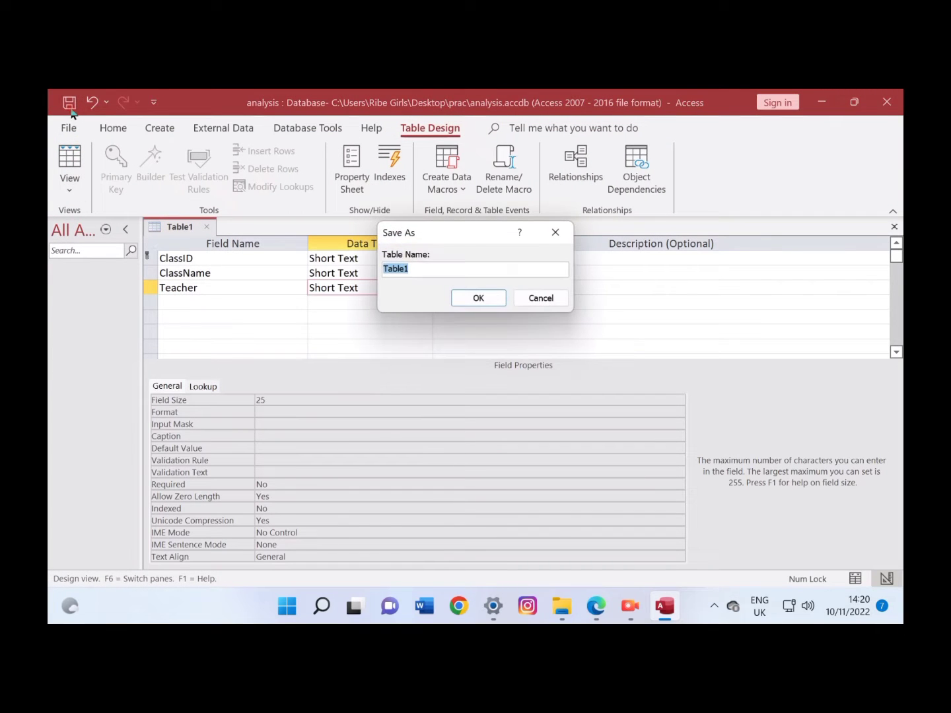
type("Class")
left_click(479, 298)
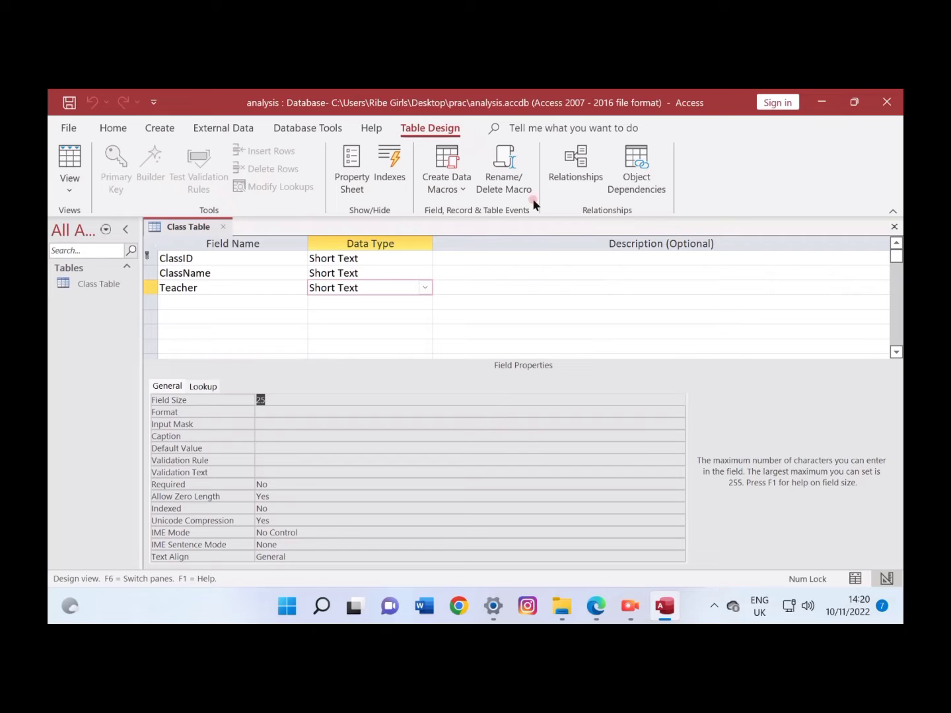
left_click(222, 225)
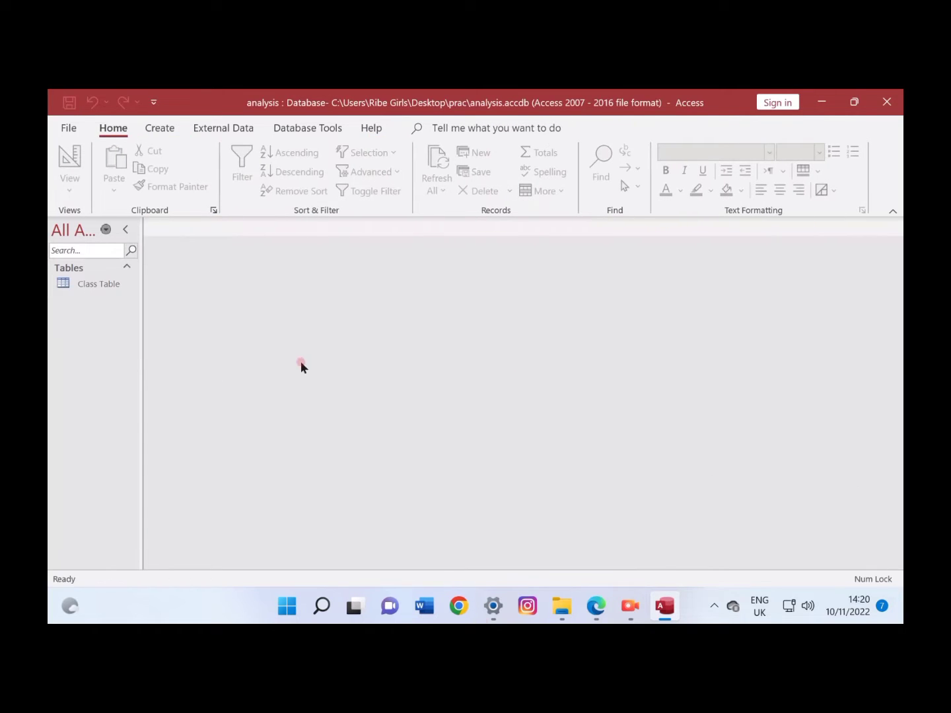
Check the StudDetails specification in the exam PDF and arrange the Access and PDF windows side by side.
left_click(596, 606)
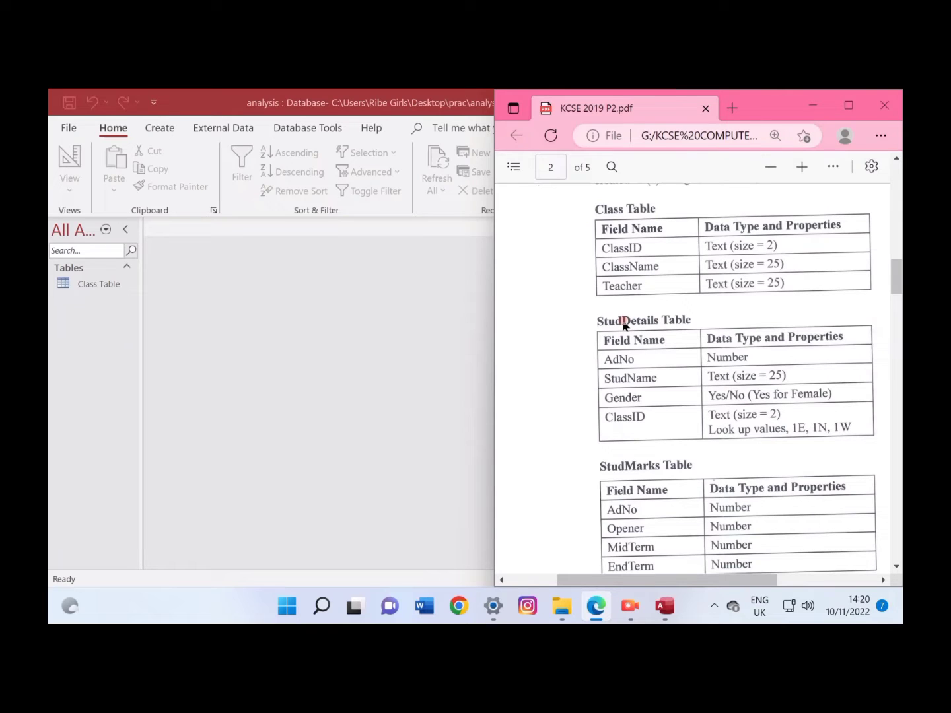
left_click(319, 342)
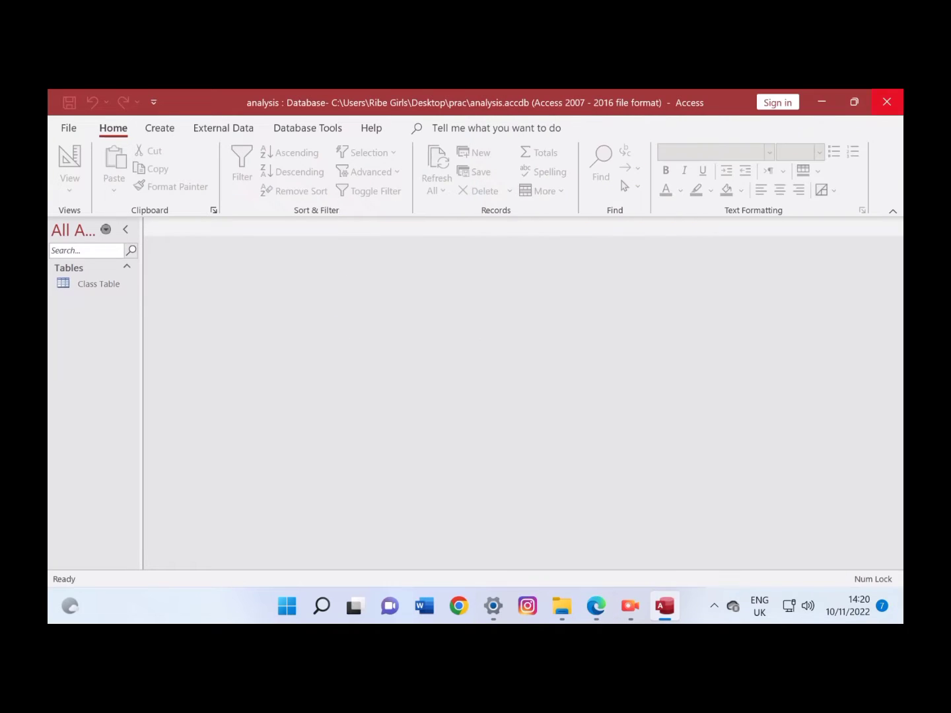
mouse_move(851, 109)
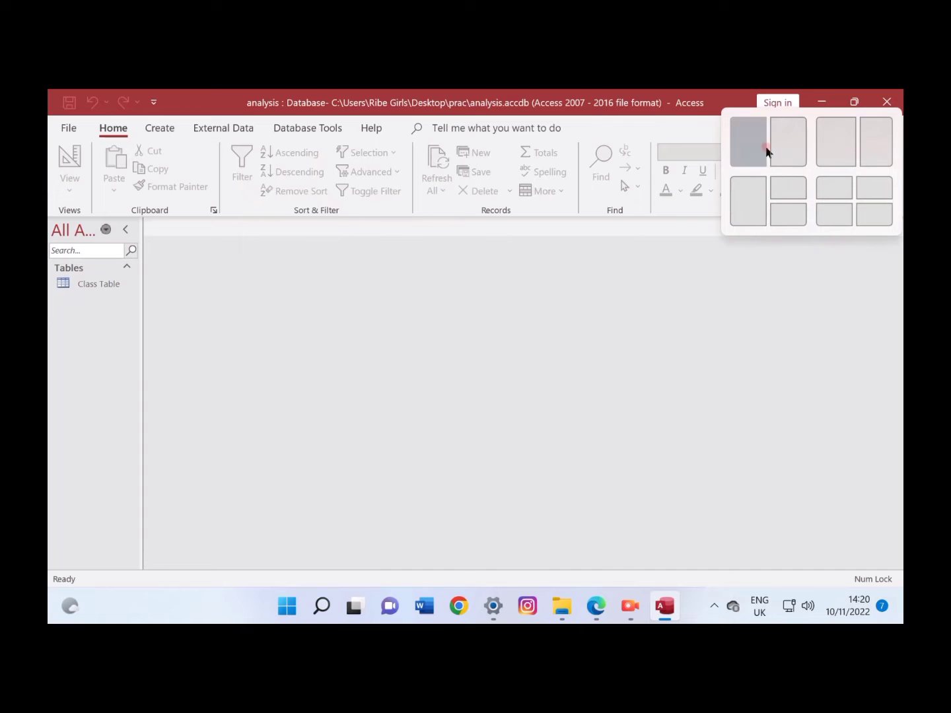
left_click(766, 149)
left_click(578, 252)
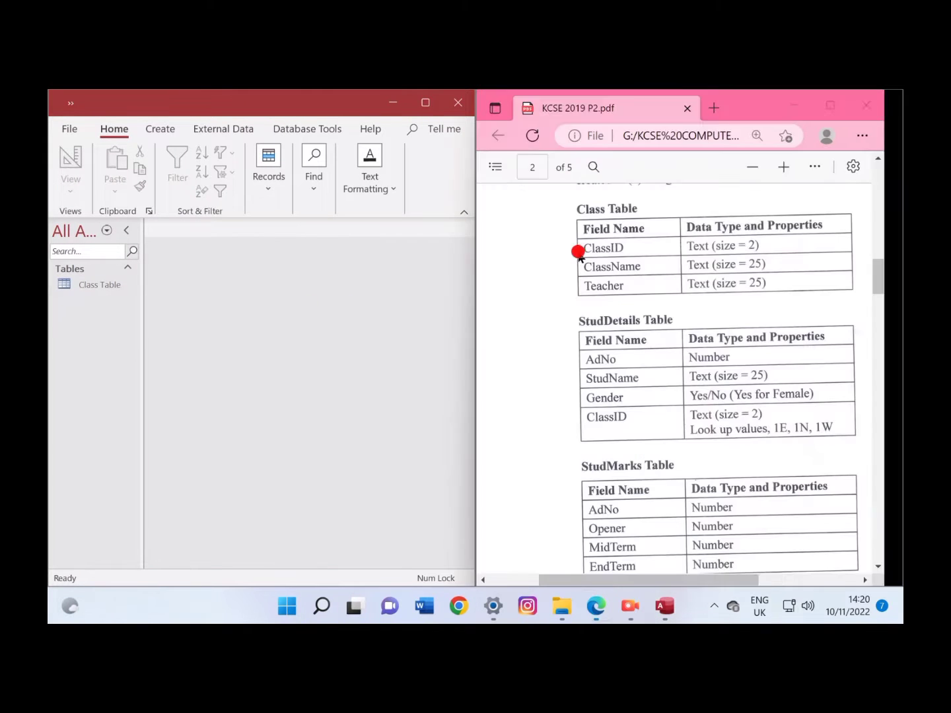
Create a new table in Design view with the fields AdNo, StudName, Gender and ClassID.
left_click(165, 132)
left_click(165, 158)
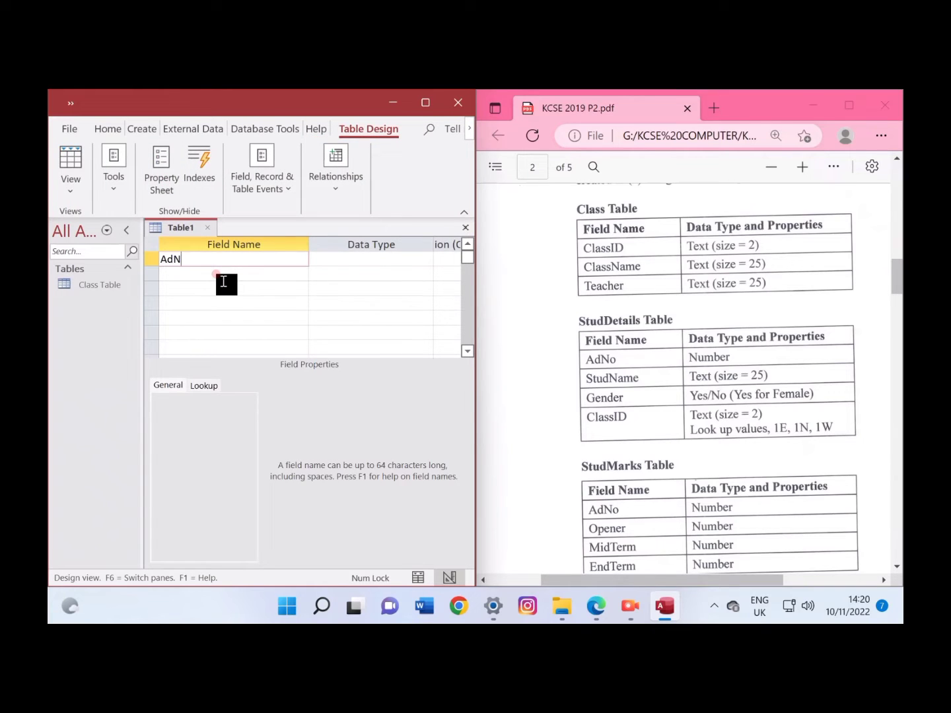
left_click(223, 280)
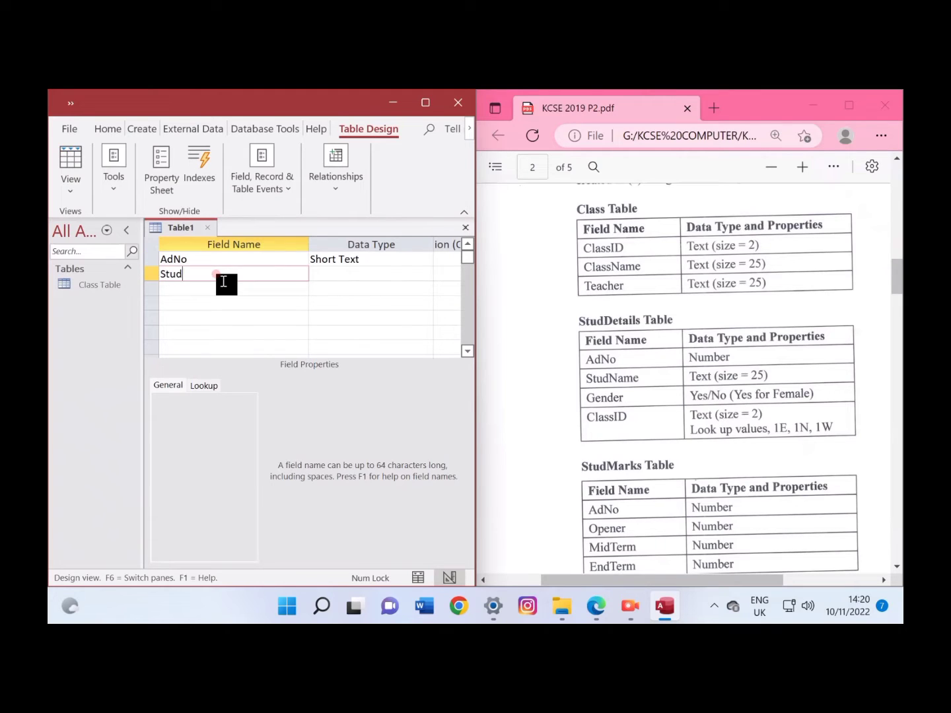
left_click(223, 282)
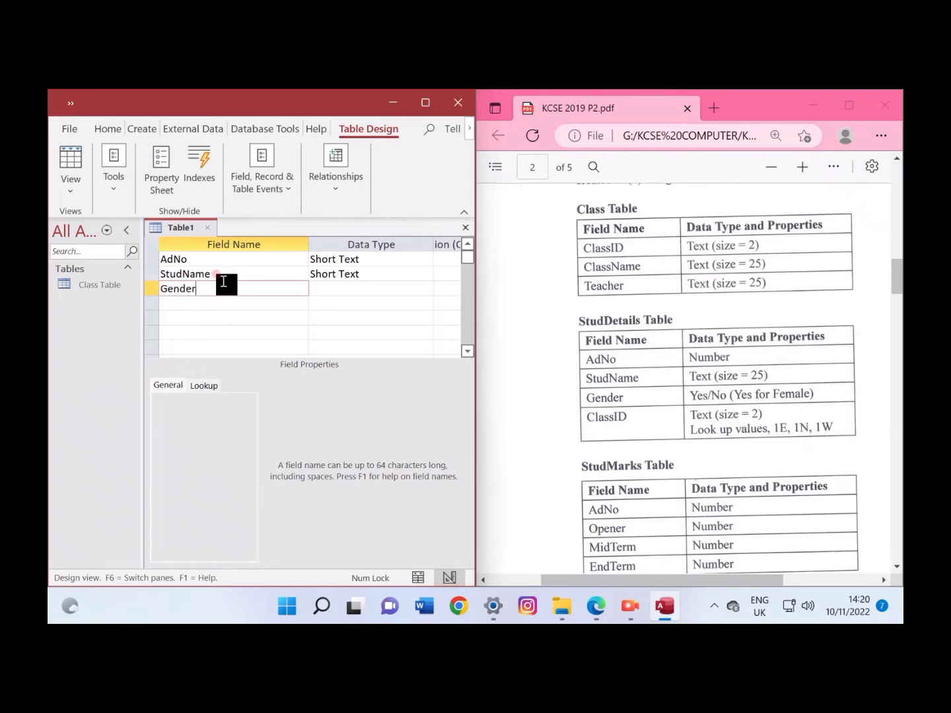
key("Down")
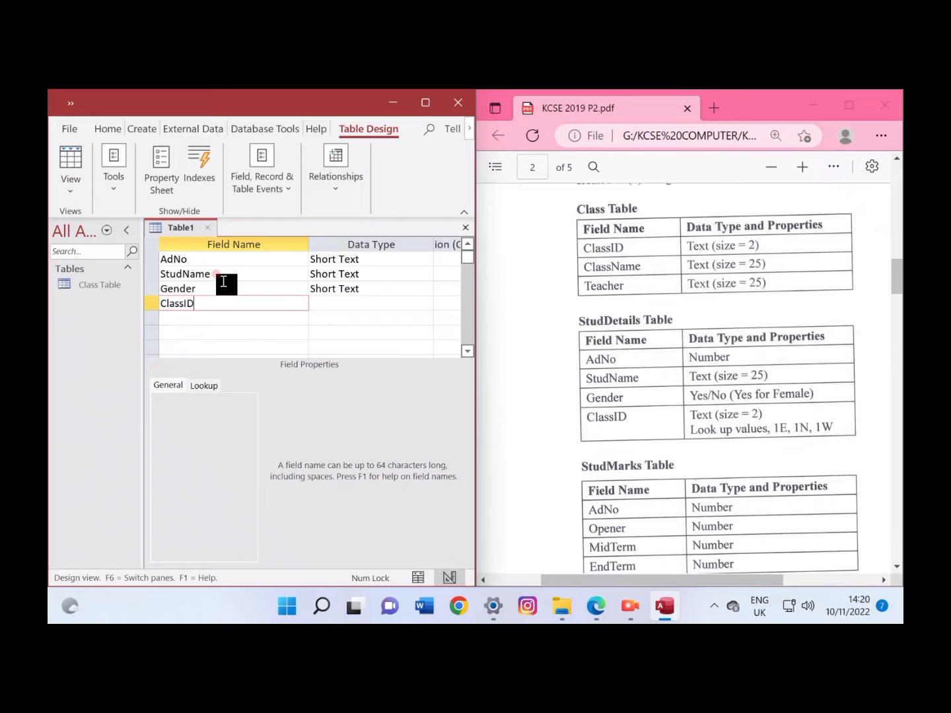
type("ClassID")
Maximise the Access window and make the AdNo field the table's primary key.
key("Tab")
key("Up")
key("Up")
key("Up")
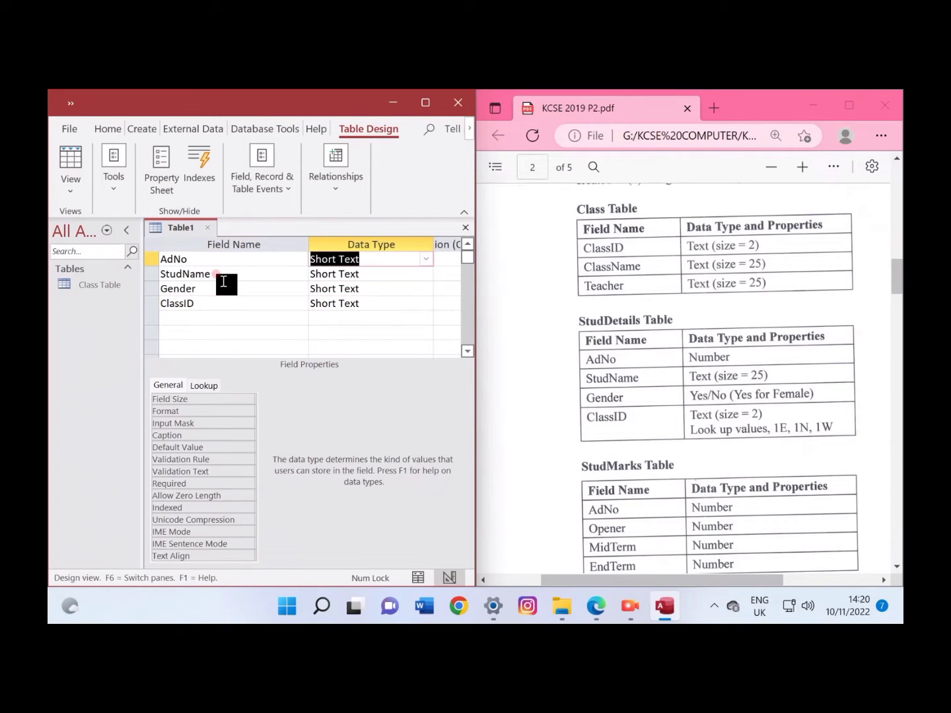
left_click(425, 103)
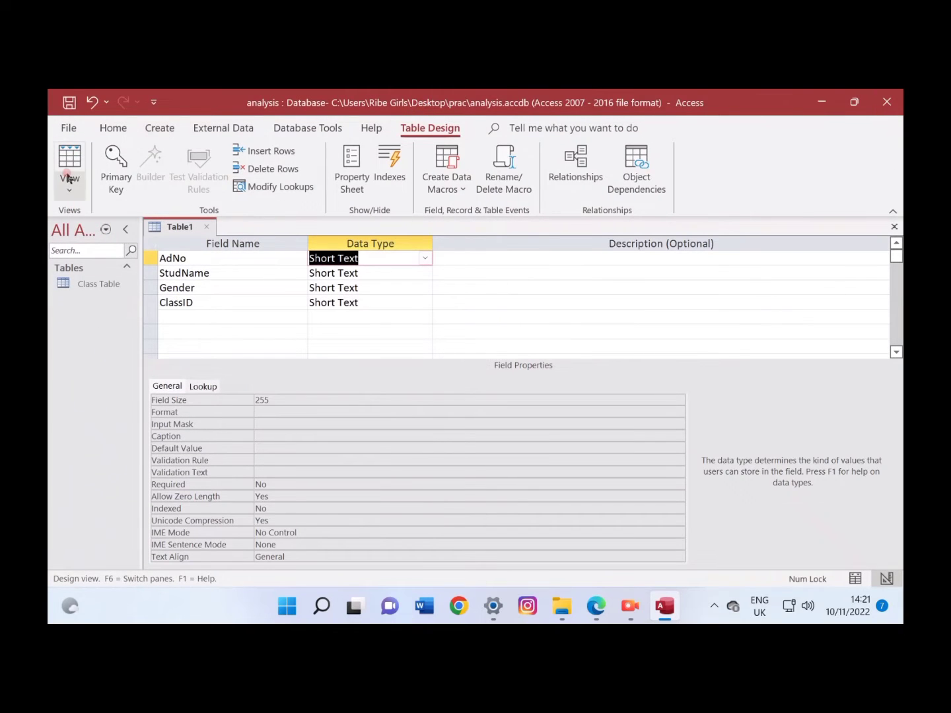
left_click(117, 159)
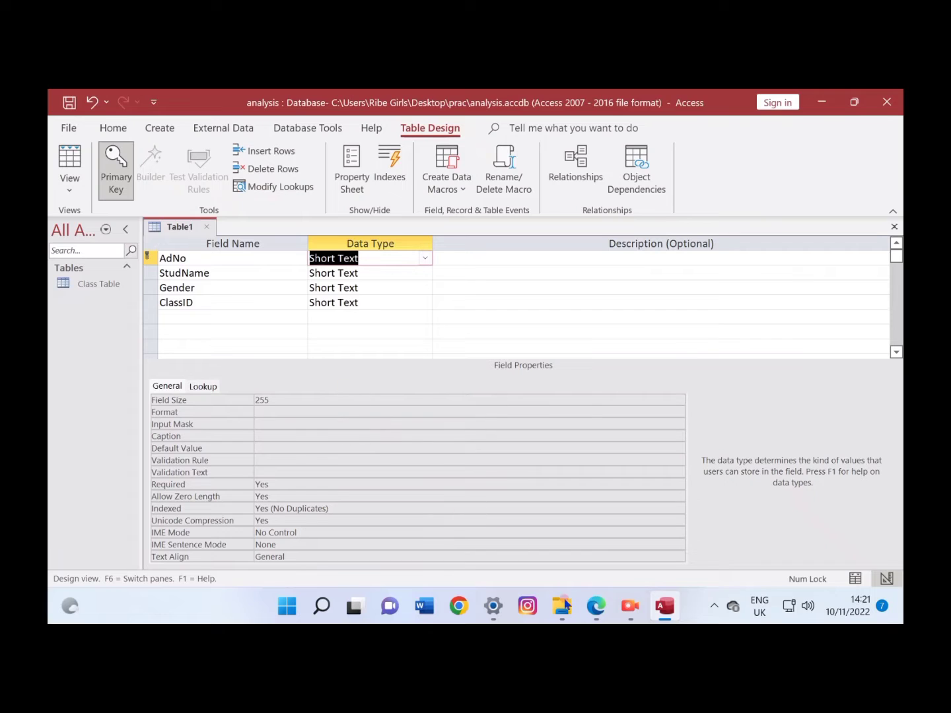
Check the exam PDF and set the StudName field size to 25.
left_click(596, 613)
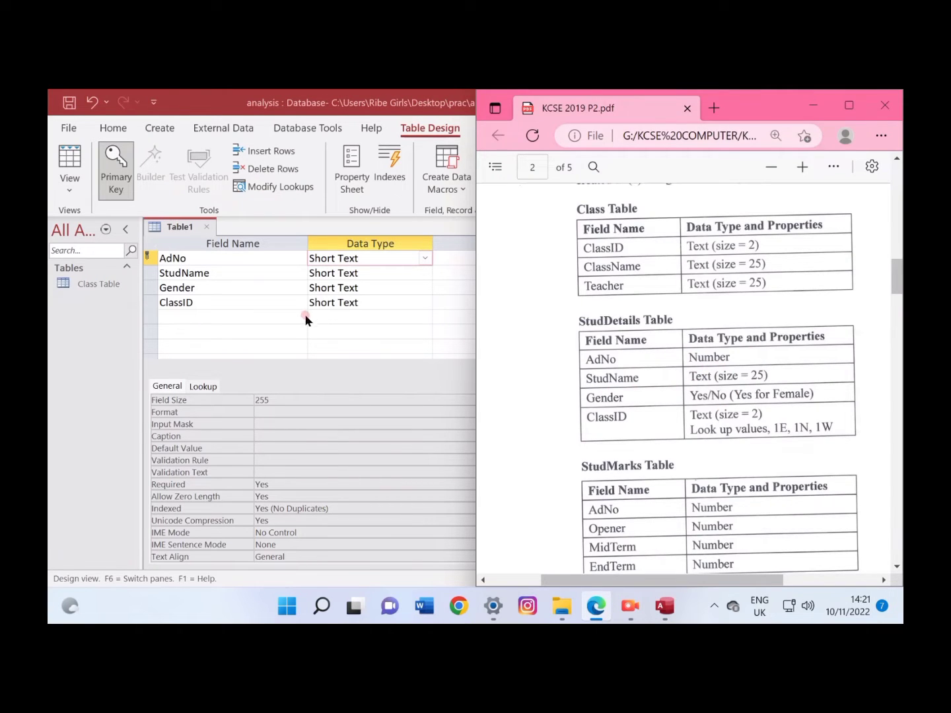
left_click(356, 272)
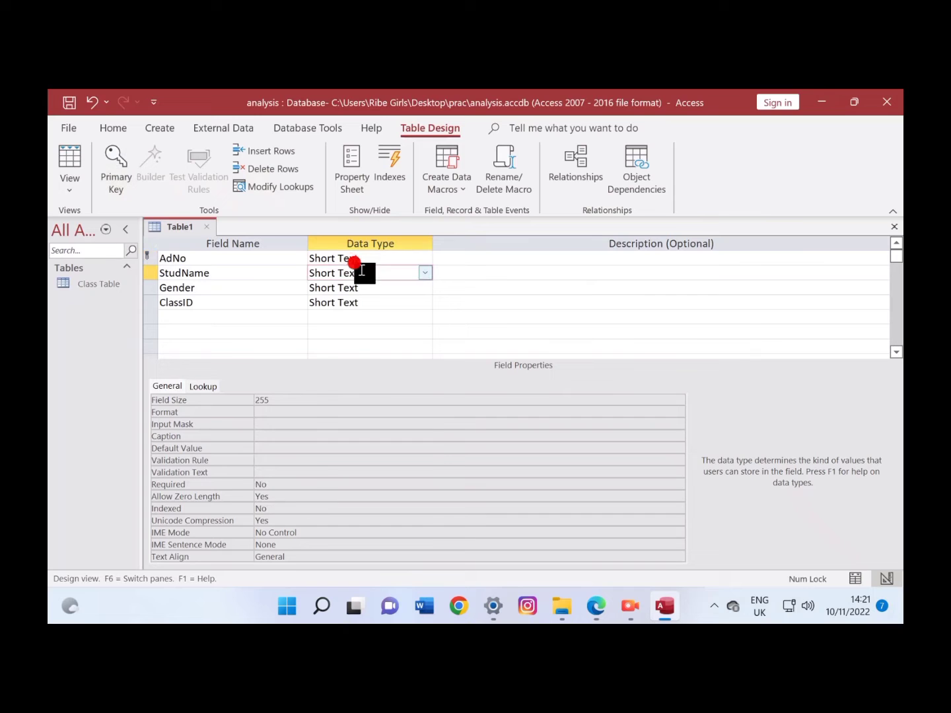
left_click(295, 398)
key("BackSpace")
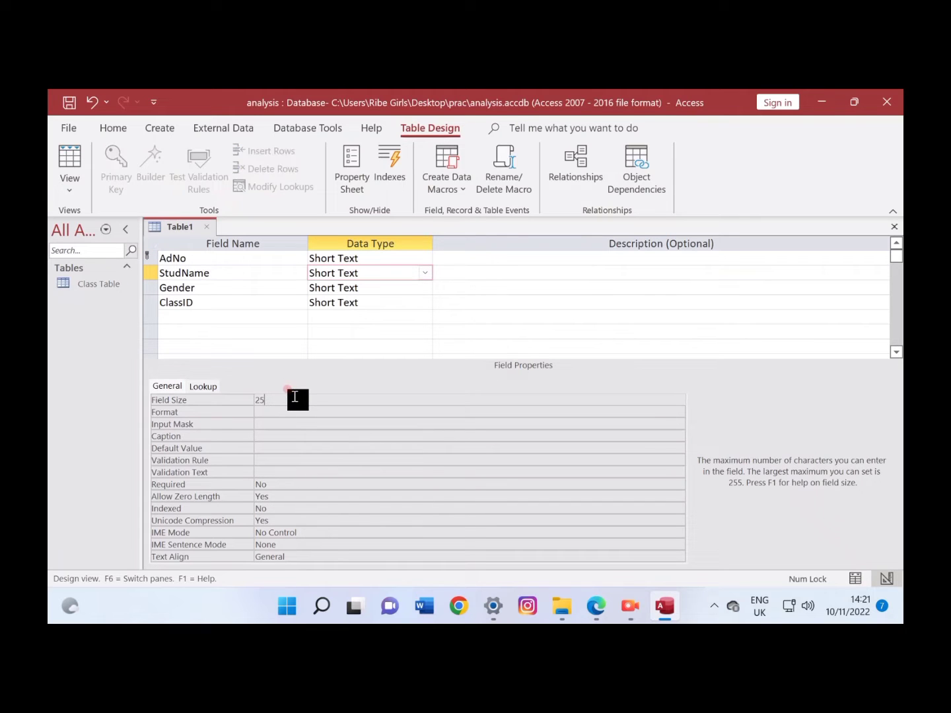
Close the prac folder window and maximise the exam PDF window.
left_click(665, 606)
double_click(271, 95)
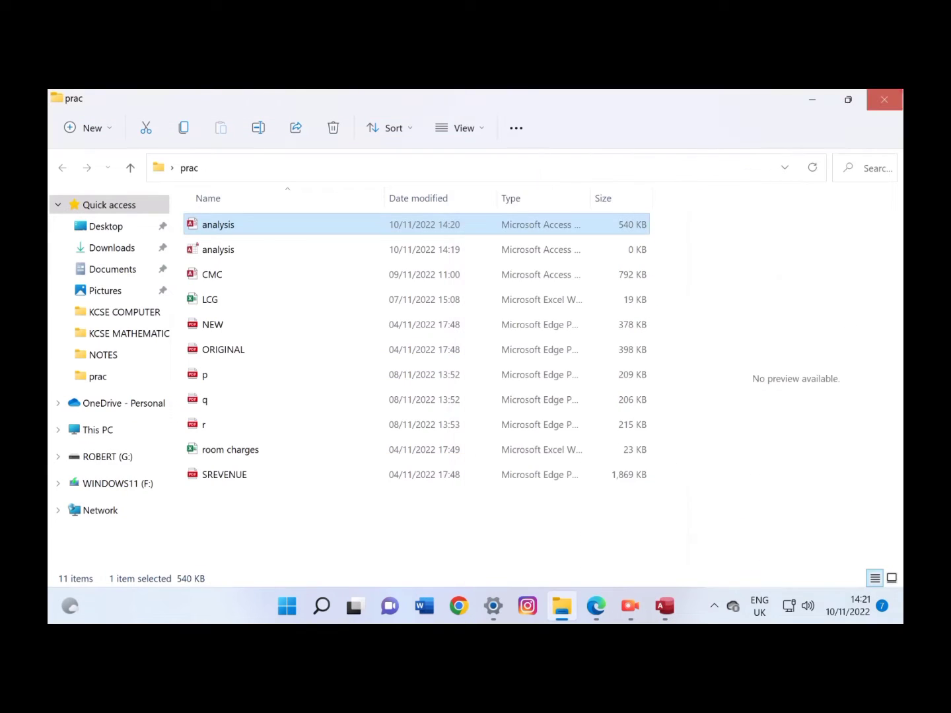
left_click(885, 99)
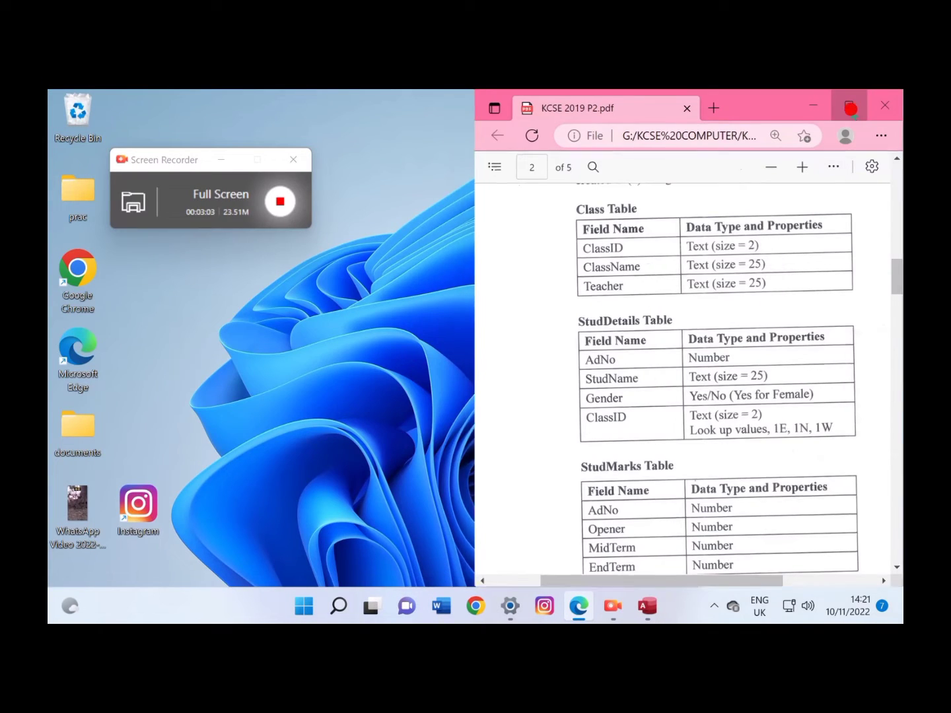
left_click(852, 109)
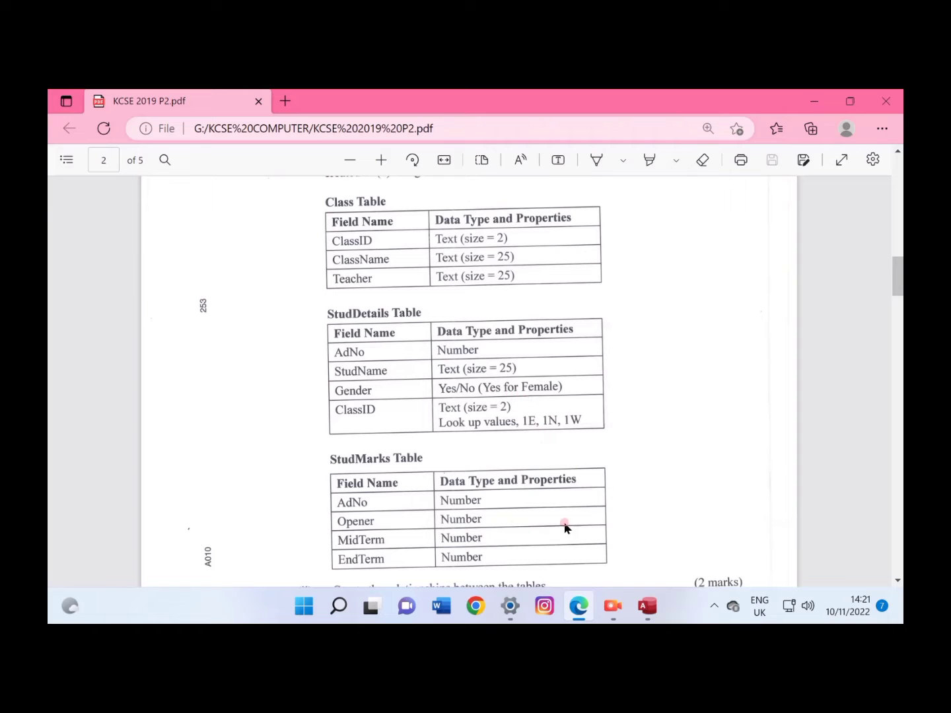
Switch back to Access and set the Gender field's data type to Yes/No.
left_click(640, 606)
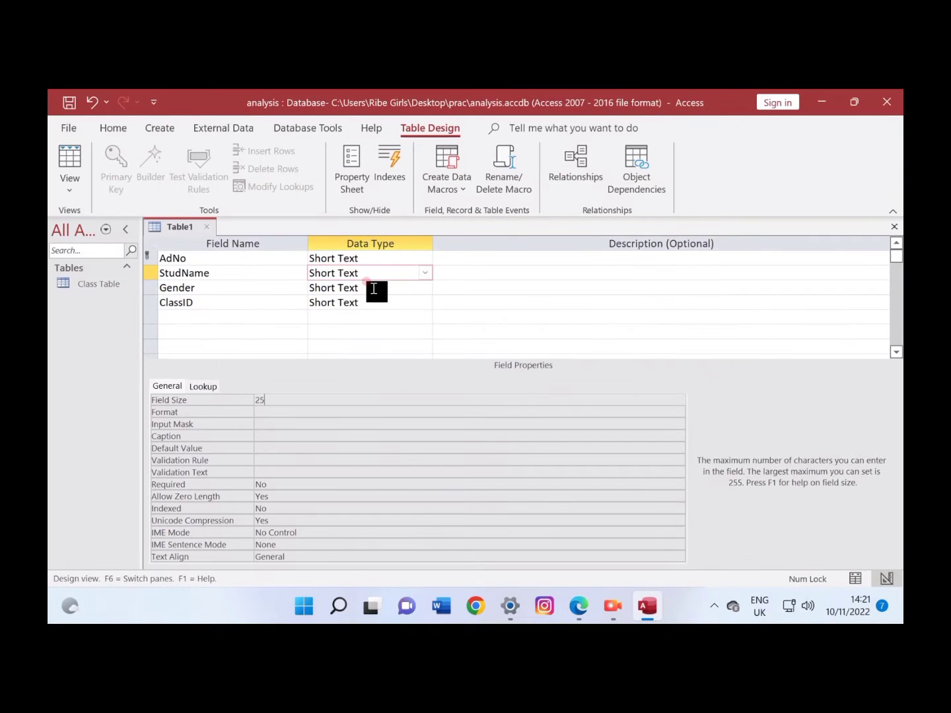
left_click(421, 289)
left_click(423, 288)
left_click(360, 420)
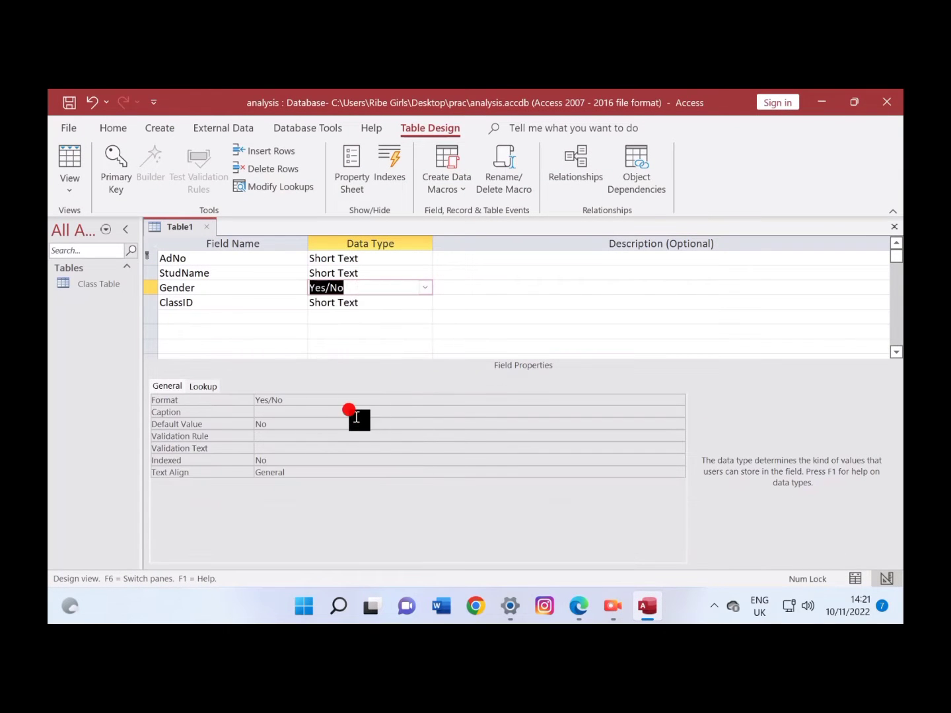
Check the ClassID specification in the exam PDF and set the ClassID field size to 2.
left_click(370, 302)
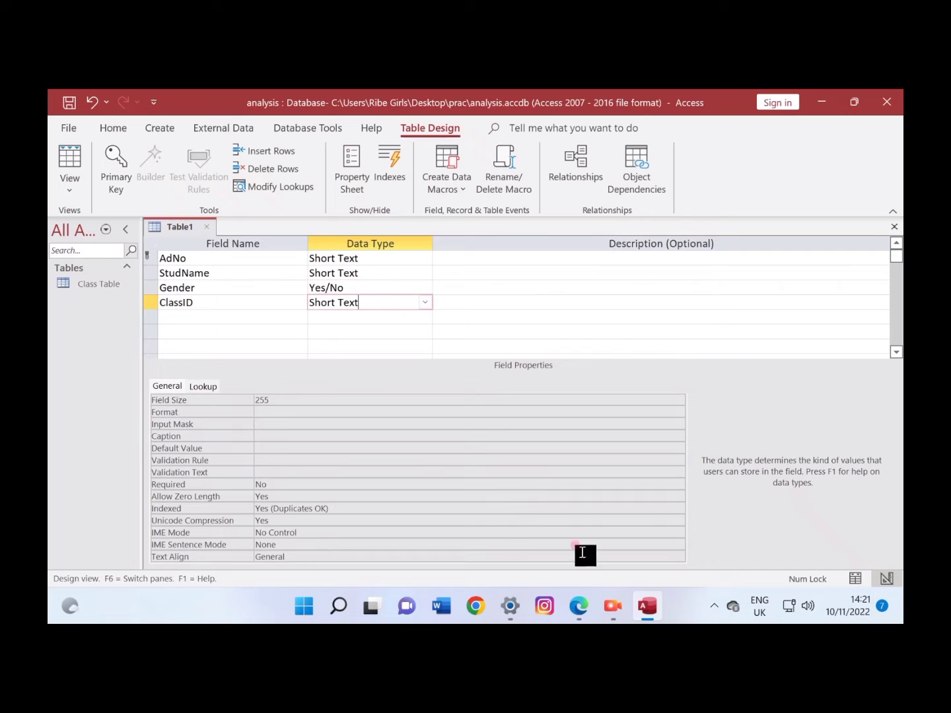
left_click(648, 606)
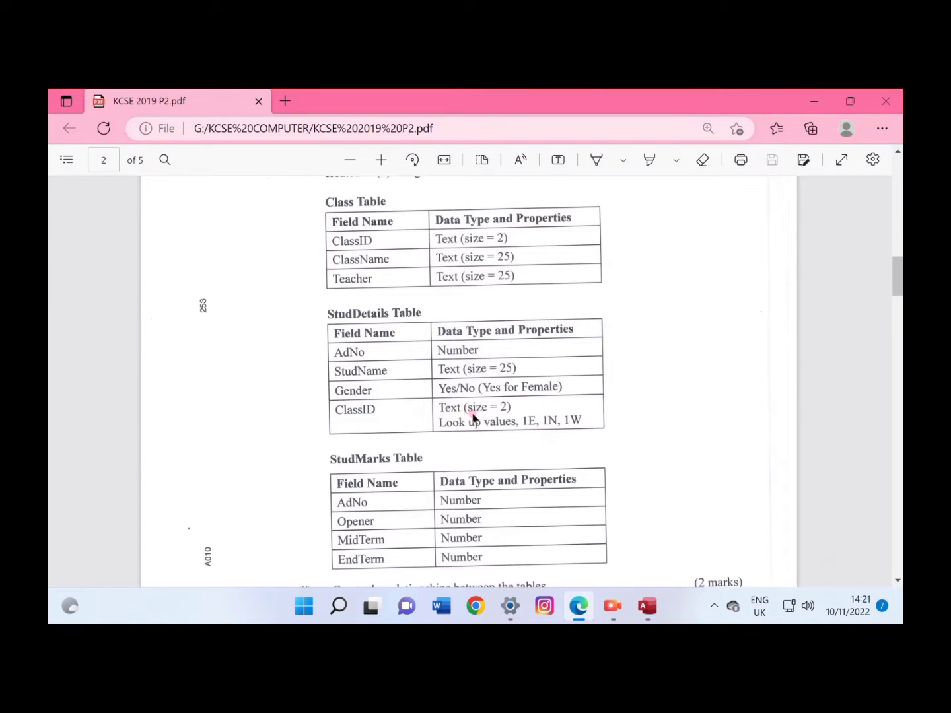
left_click(646, 605)
left_click(299, 396)
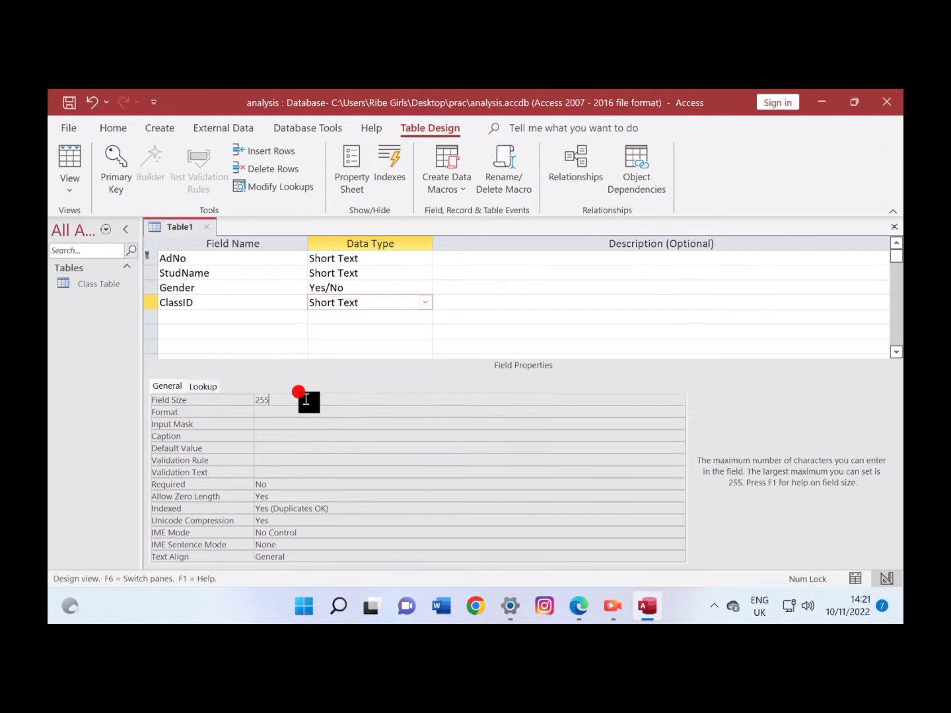
key("BackSpace")
key("BackSpace")
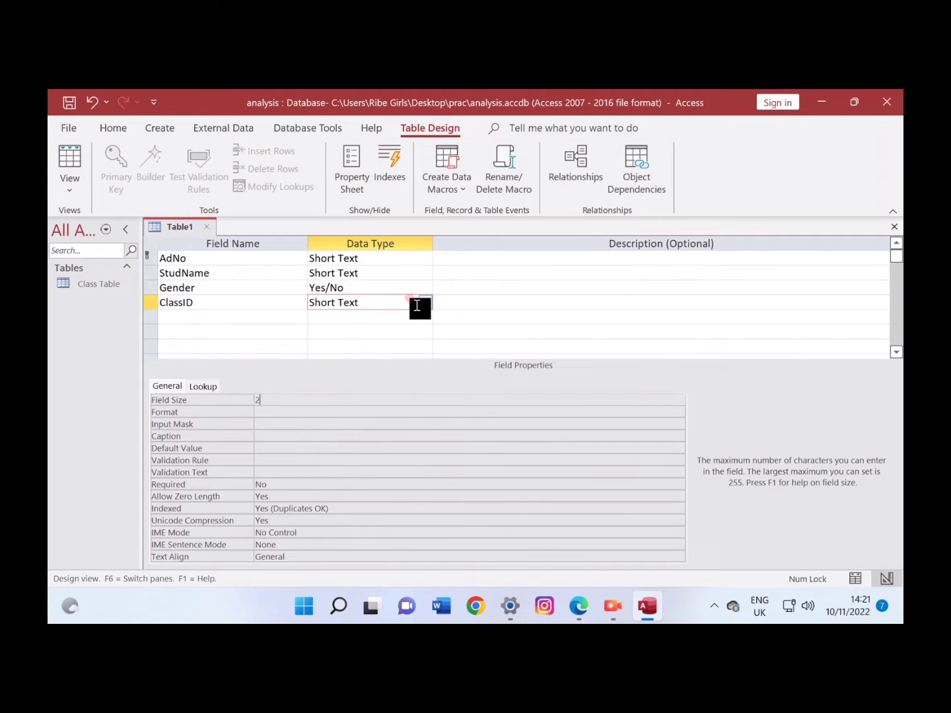
Set the ClassID lookup to a List Box display control with Value List as its row source type.
left_click(209, 385)
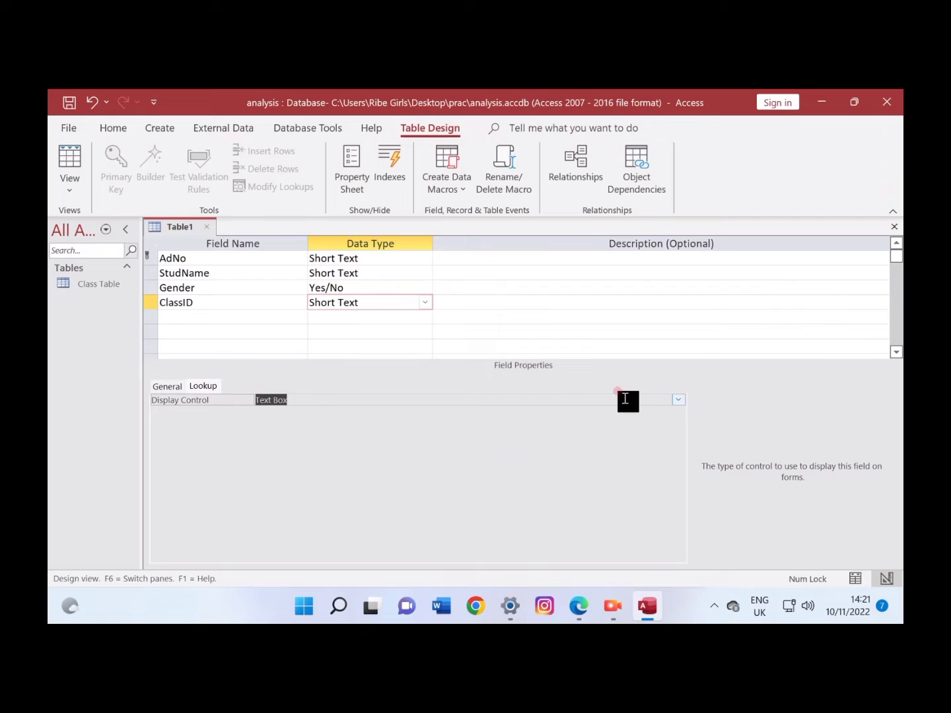
left_click(677, 401)
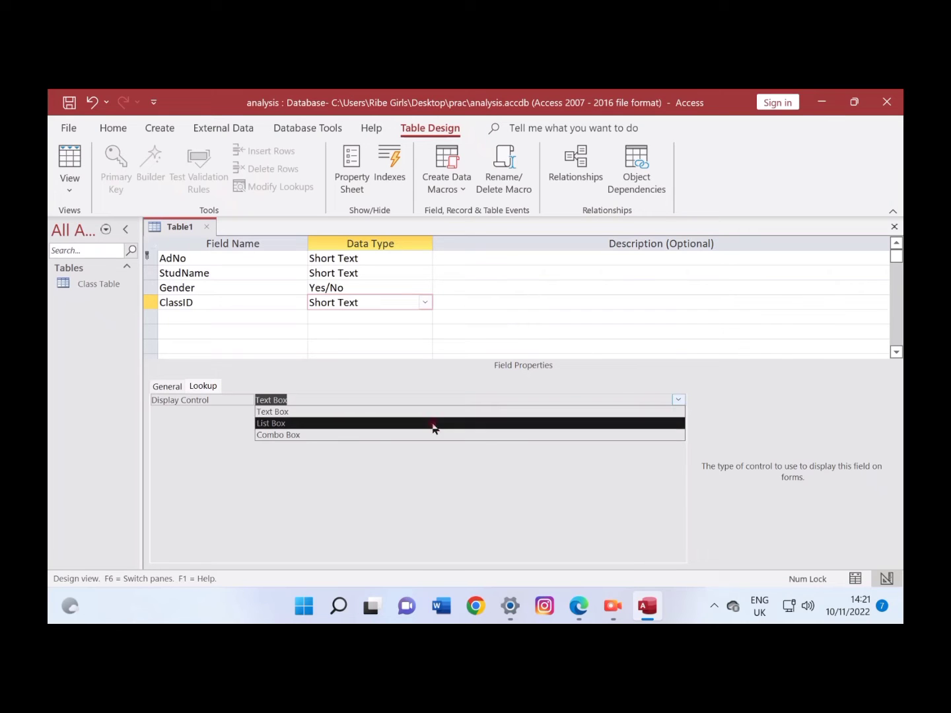
left_click(430, 424)
left_click(372, 413)
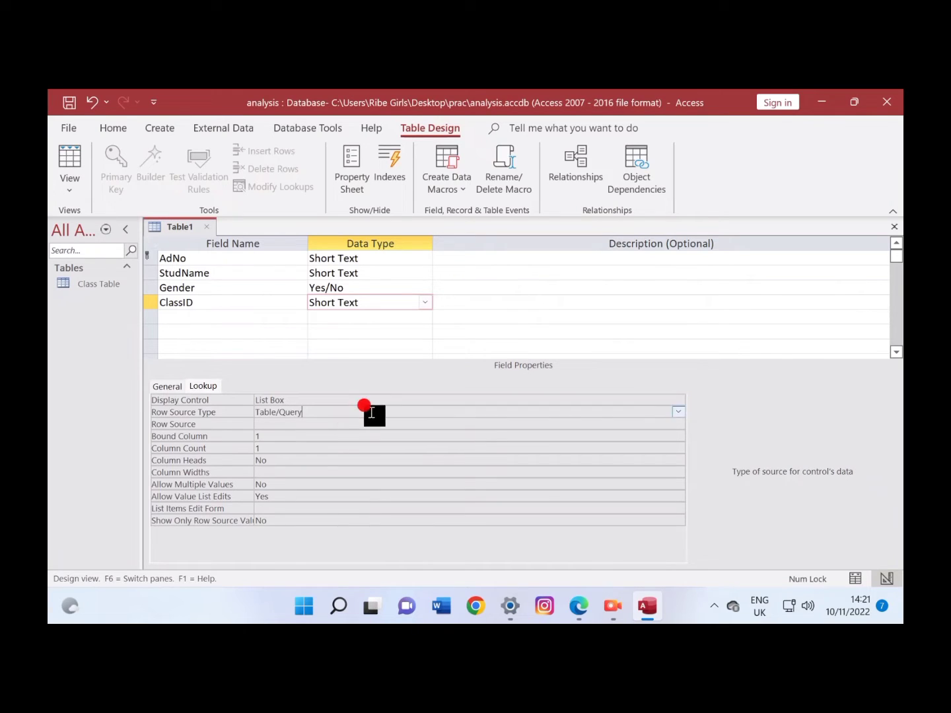
left_click(679, 413)
left_click(434, 433)
Enter "1E";"1N";"1W" as the row source of the ClassID lookup.
left_click(313, 424)
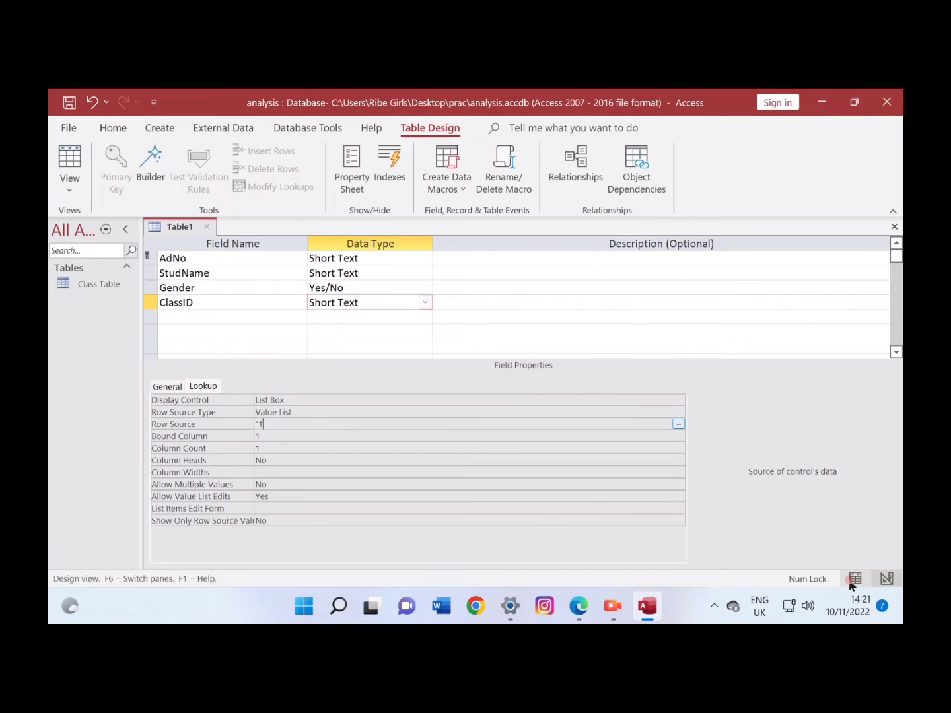
type("E\";\"1N\";\"1W")
key("Tab")
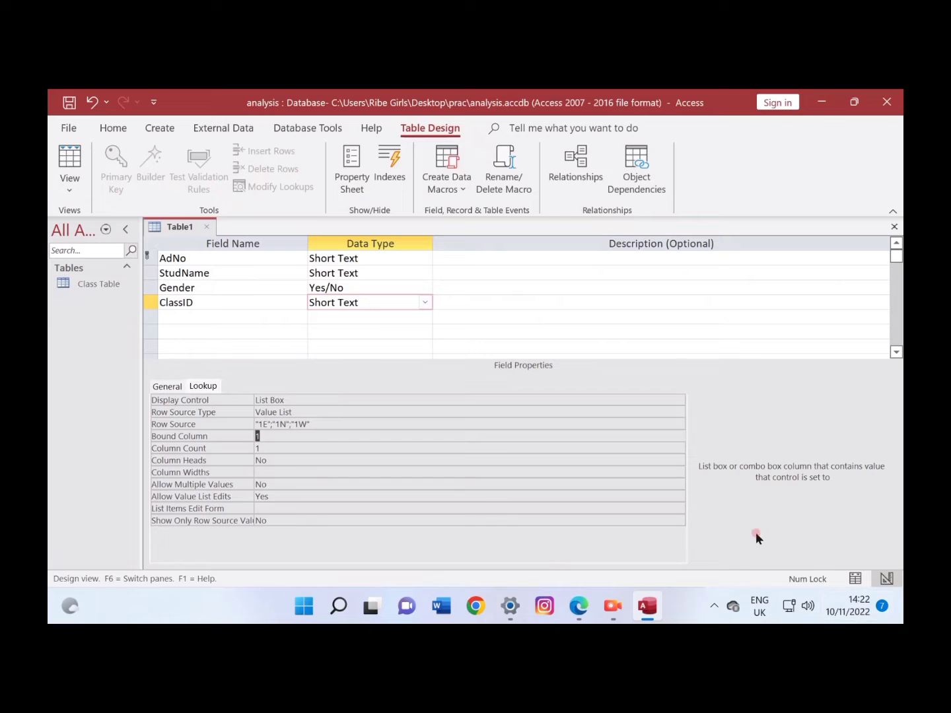
Check the table's name in the exam PDF, save the table as StudDetails Table and close it.
left_click(579, 607)
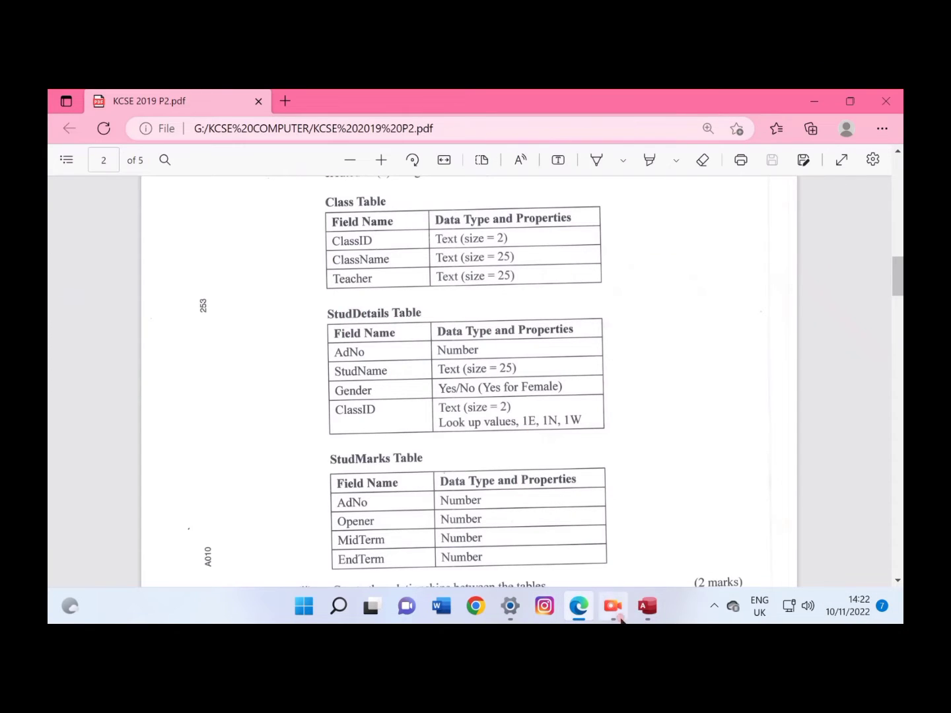
left_click(648, 606)
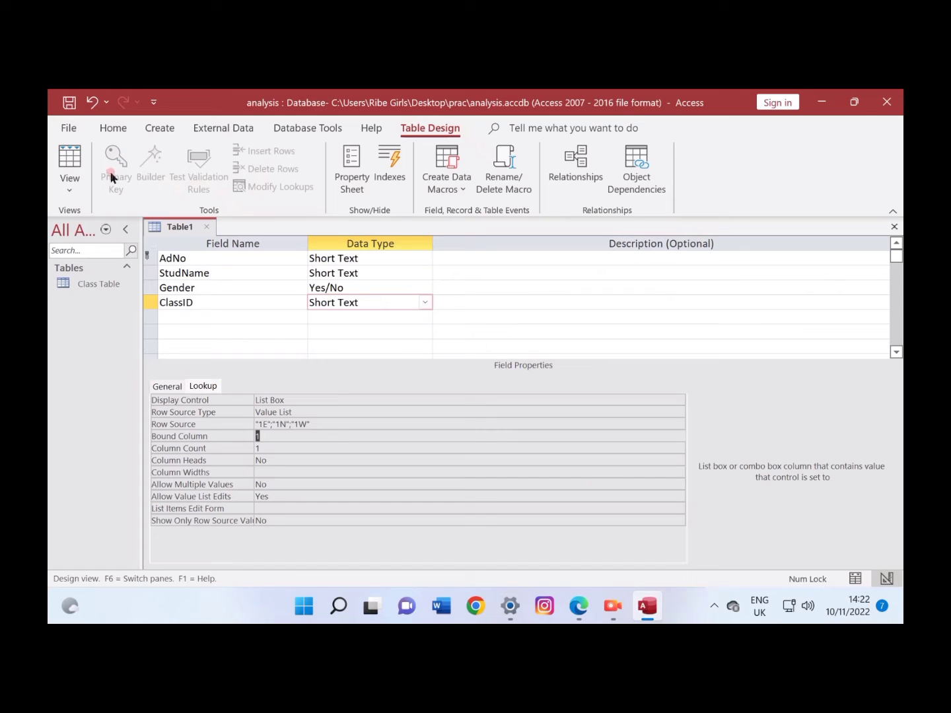
left_click(69, 102)
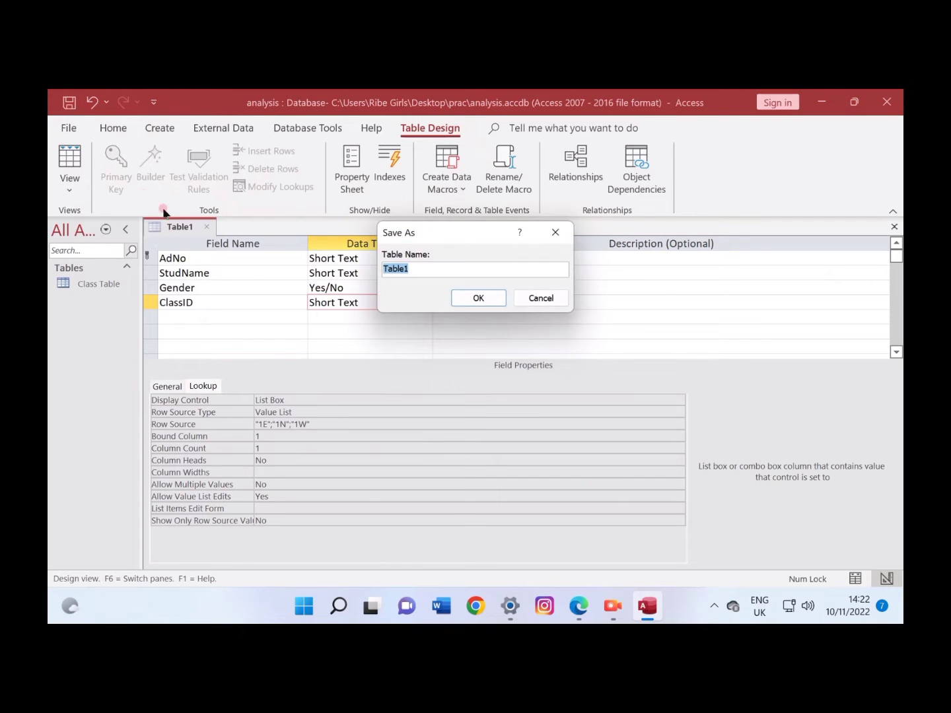
type("StudeDetails Tab")
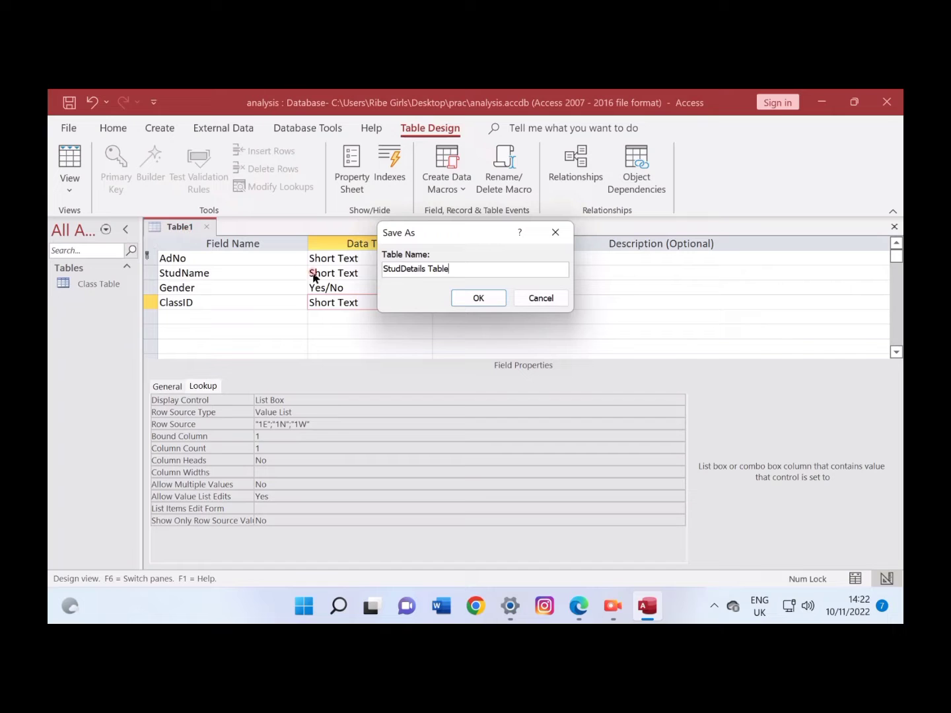
left_click(470, 297)
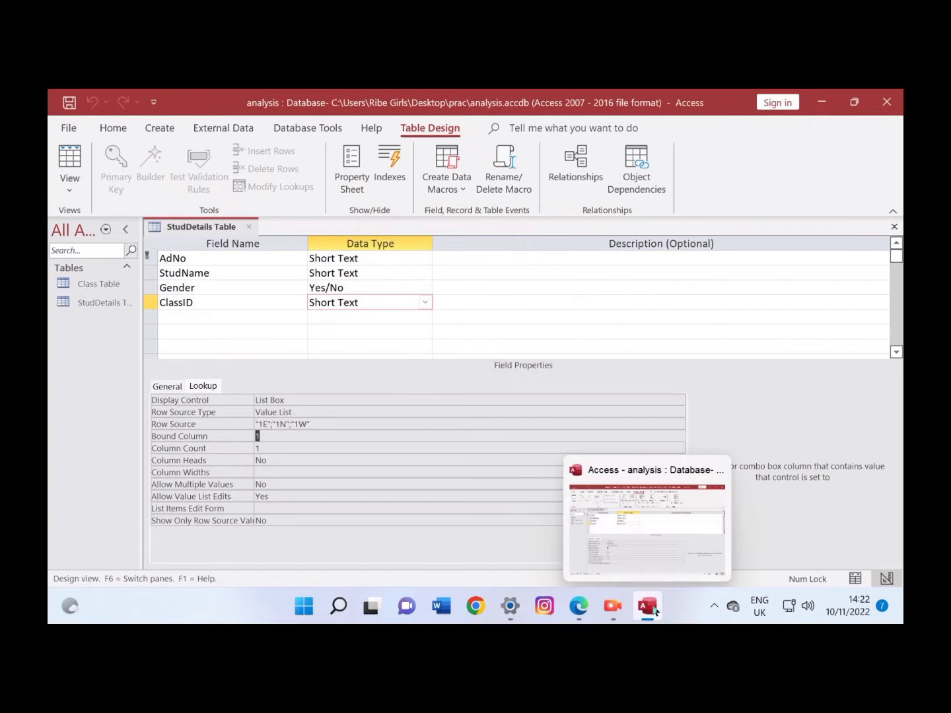
left_click(249, 229)
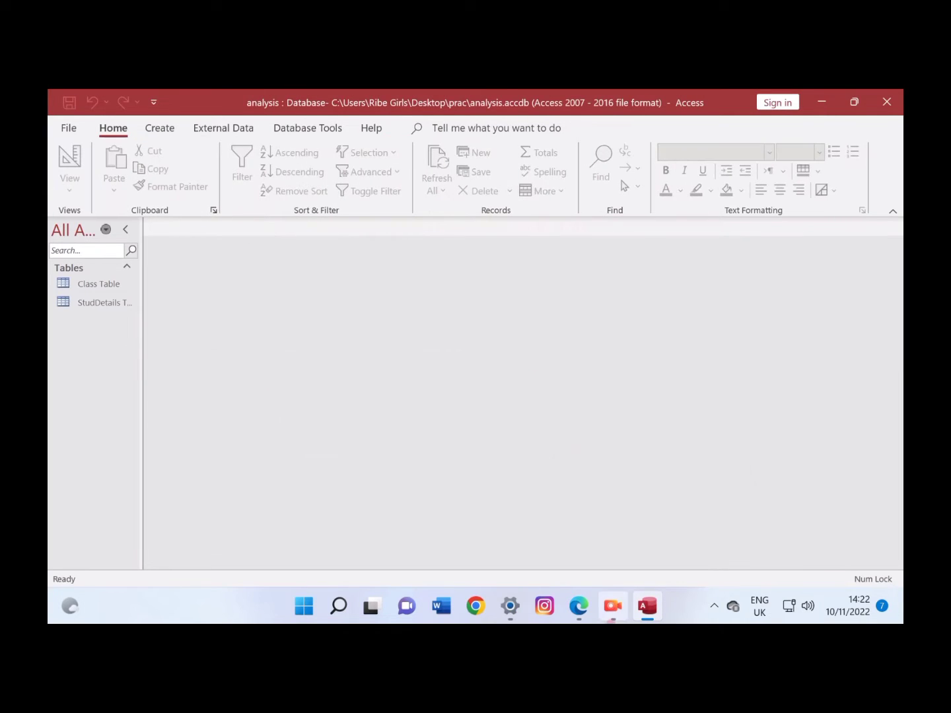
Check the StudMarks Table specification in the exam PDF and arrange the database and PDF windows side by side.
left_click(578, 609)
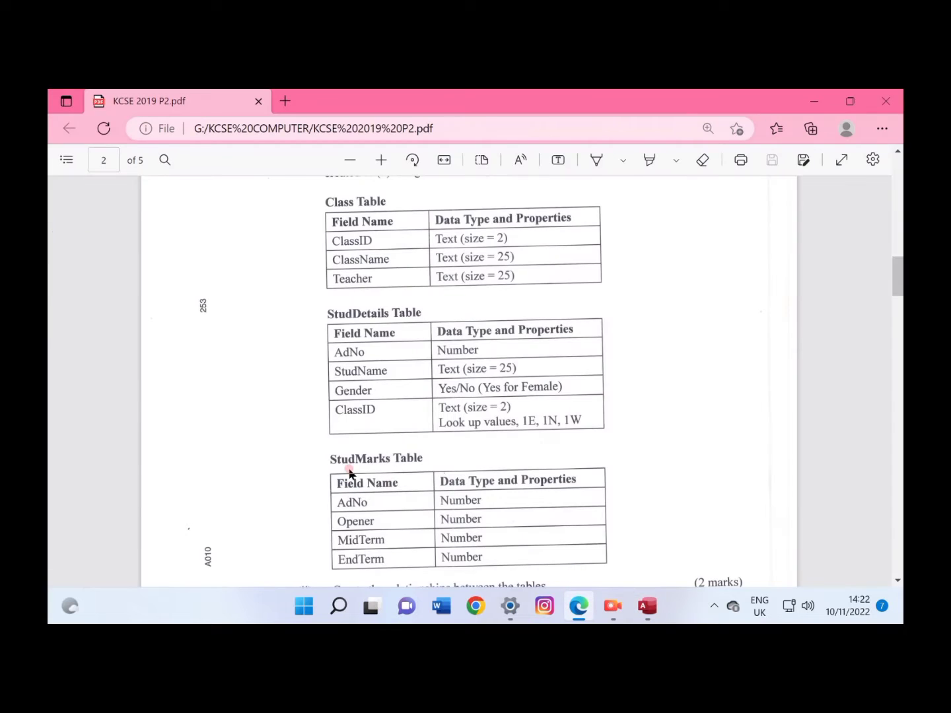
scroll(359, 470, "down", 2)
scroll(359, 471, "down", 2)
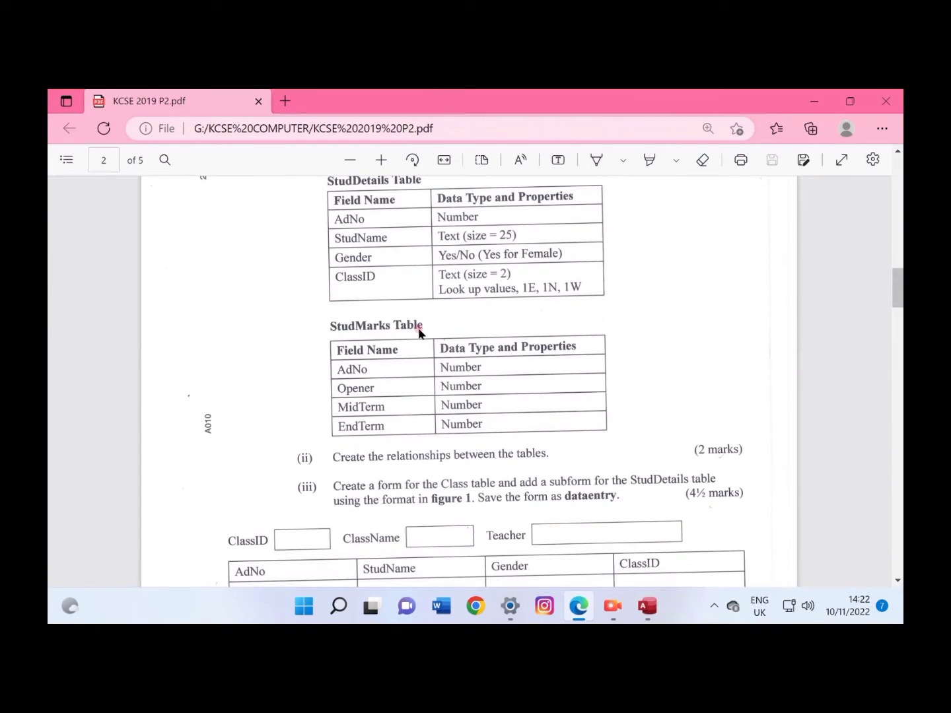
left_click(633, 603)
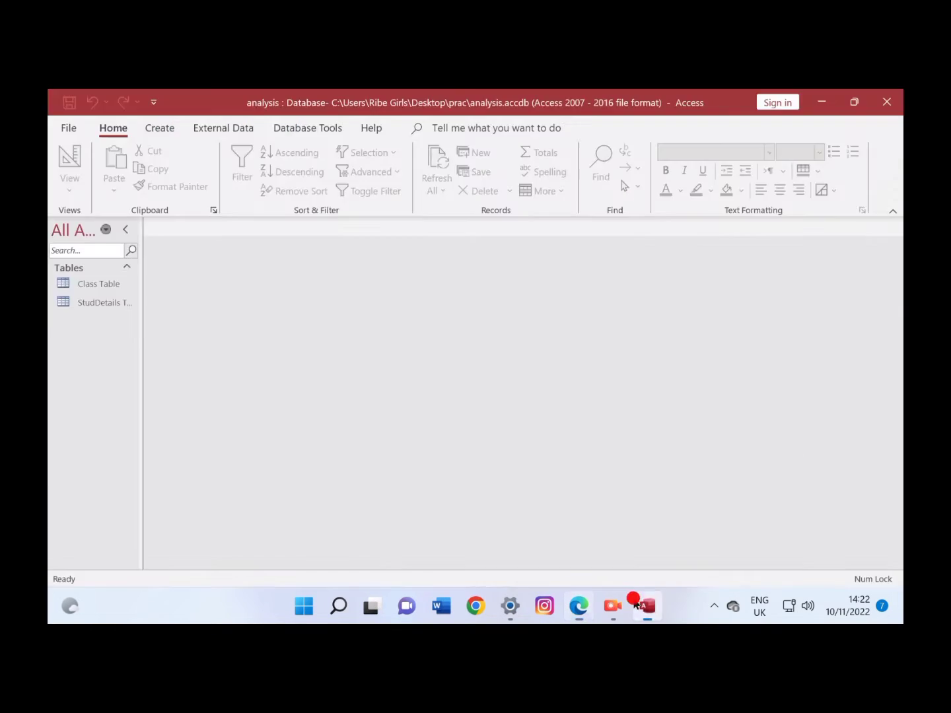
mouse_move(855, 105)
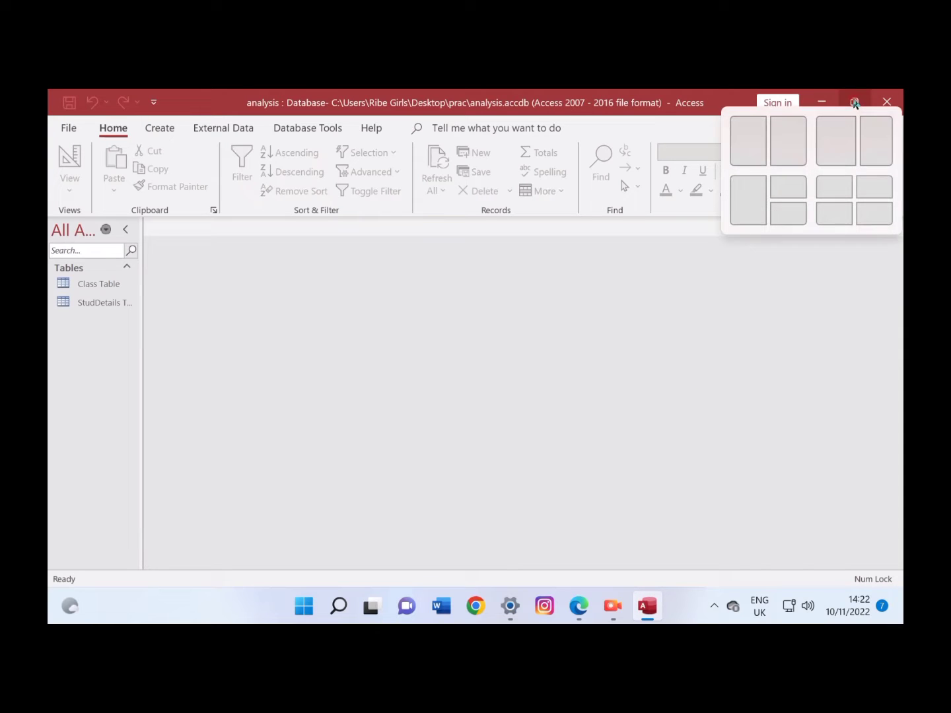
left_click(748, 140)
left_click(723, 279)
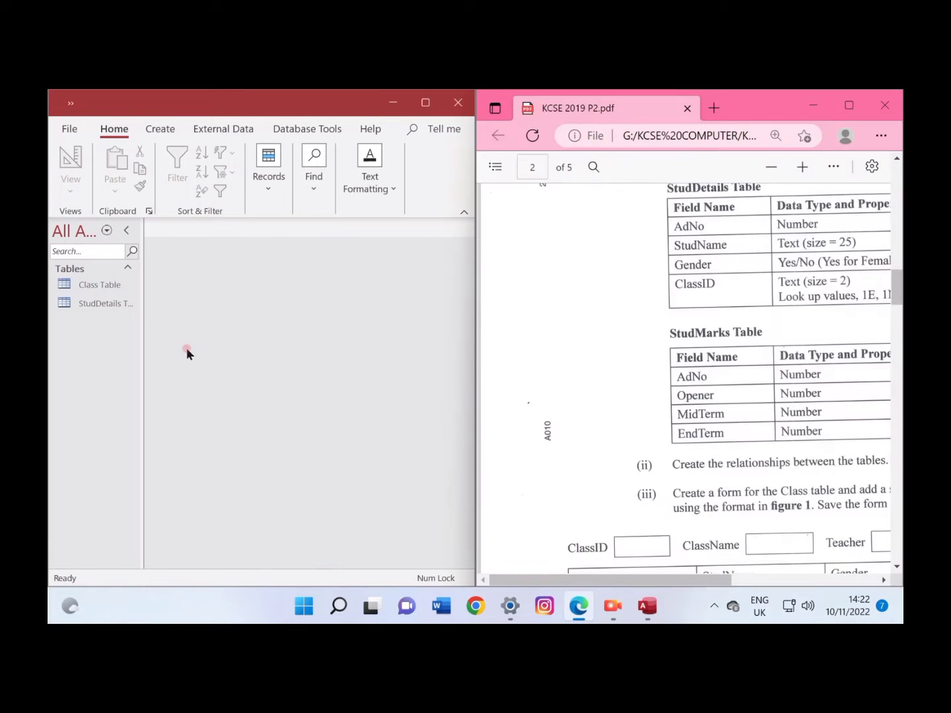
Start a new table in Design View and name its first field AdNo.
left_click(158, 123)
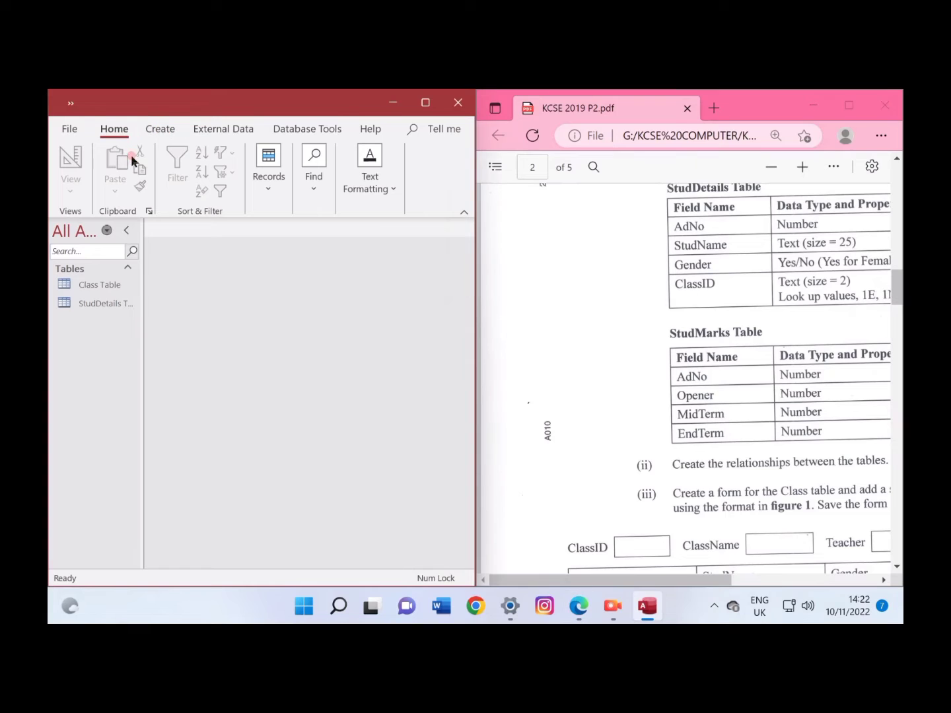
left_click(163, 129)
left_click(165, 173)
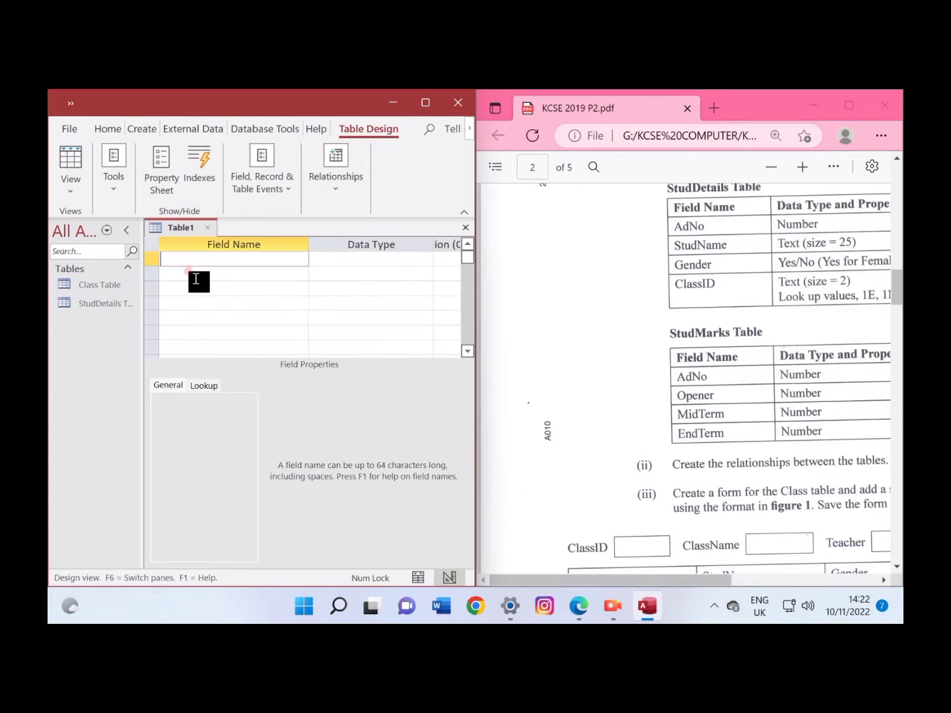
type("Stu")
type("d")
key("BackSpace")
key("BackSpace")
key("BackSpace")
type("A")
key("Tab")
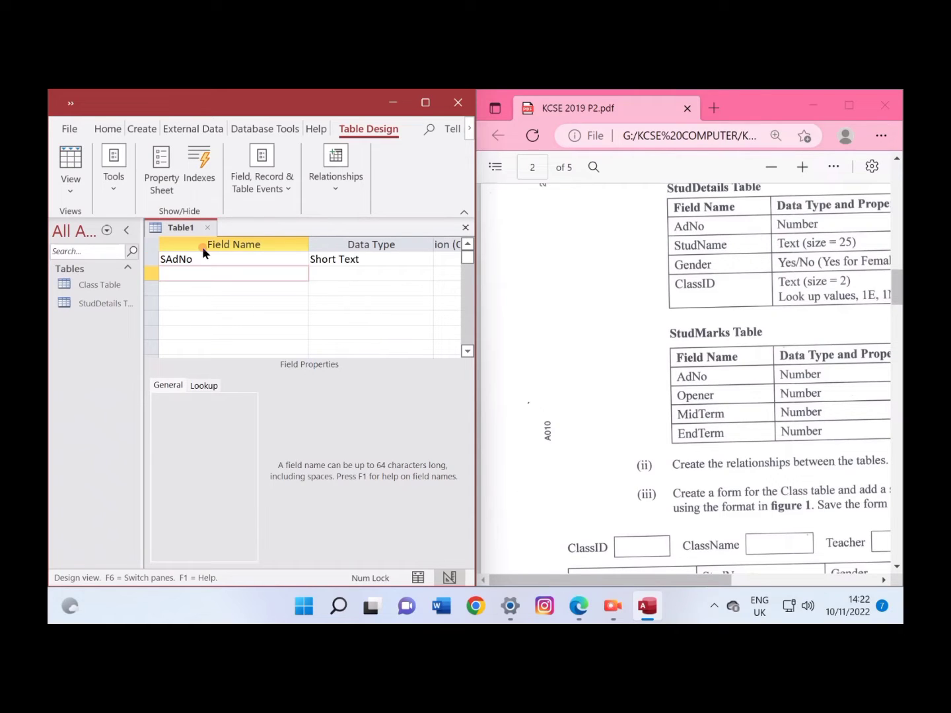
key("shift+Tab")
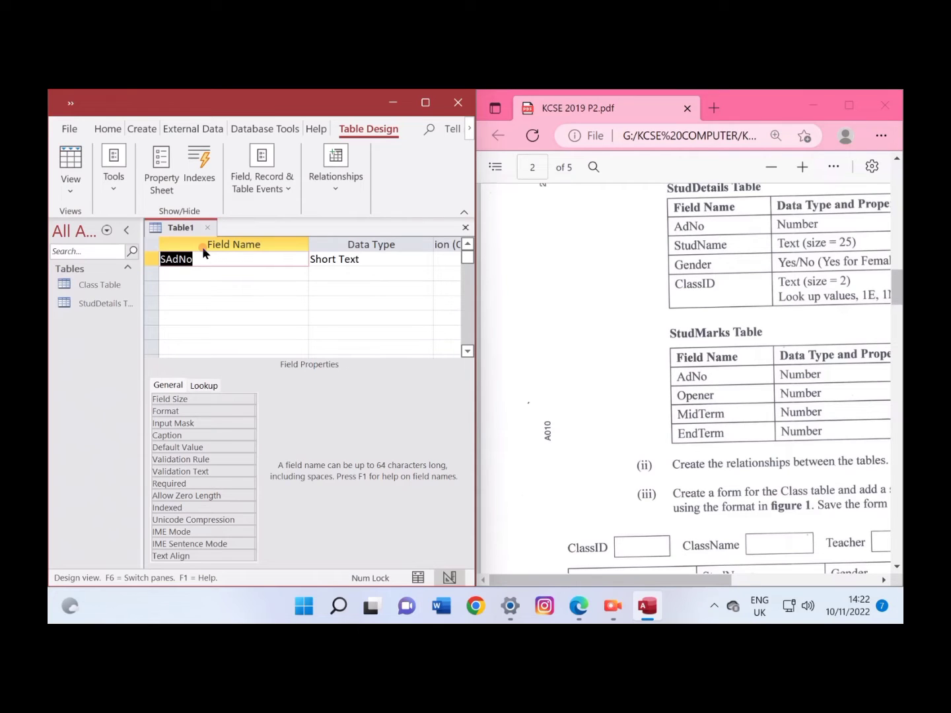
type("Ad")
key("Down")
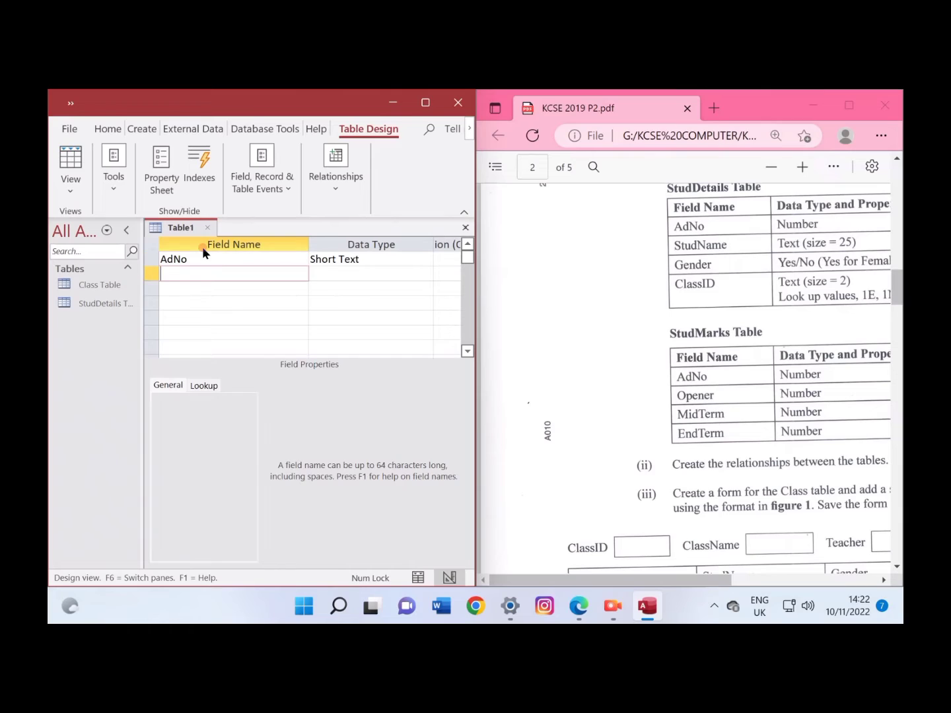
Add the fields Opener, MidTerm and EndTerm below AdNo.
type("Opener")
key("Down")
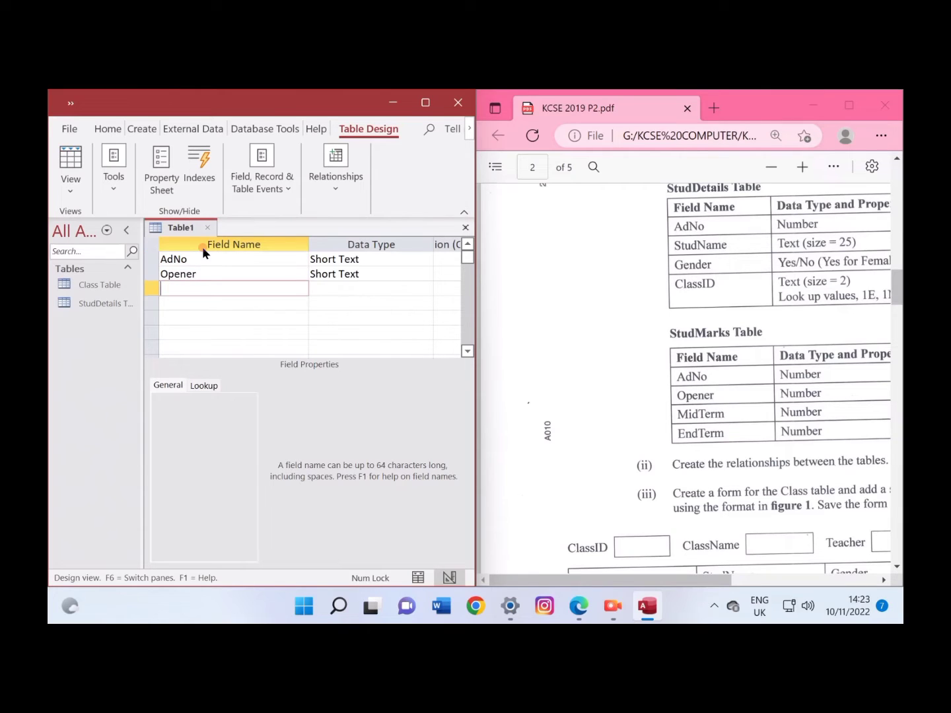
type("MidTerm")
key("Down")
type("En")
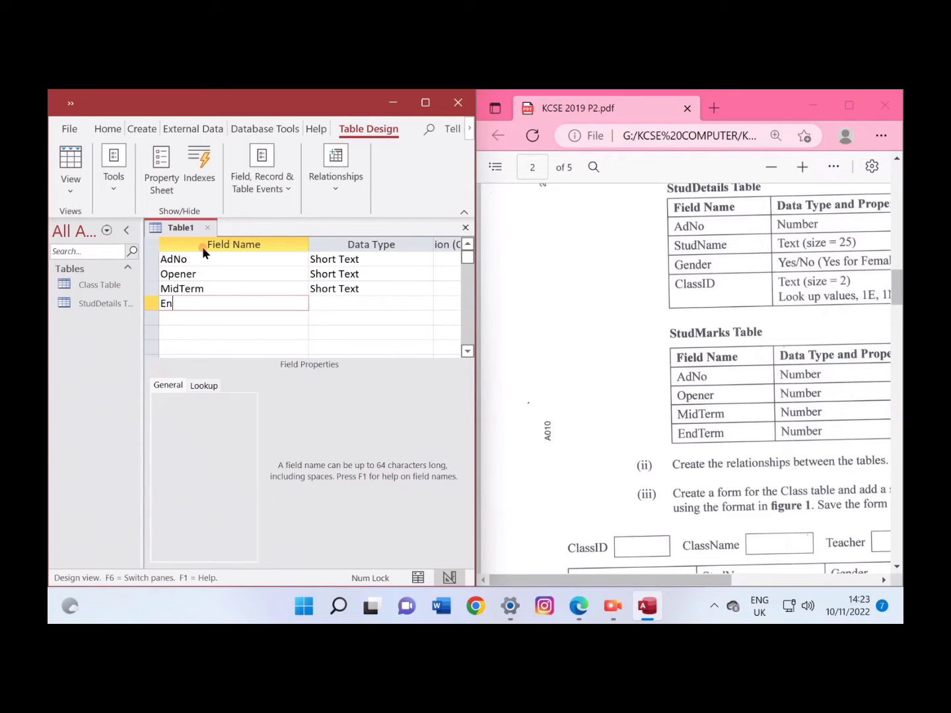
type("dTerm")
Set the data type of EndTerm, MidTerm, Opener and AdNo to Number and make AdNo the primary key.
key("Tab")
type("n")
key("Up")
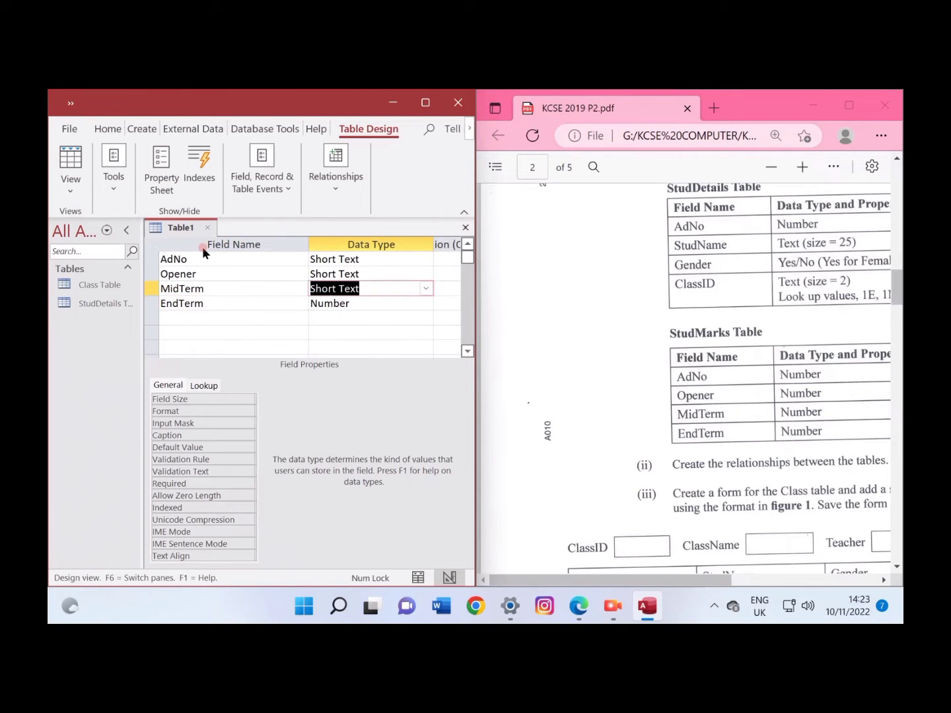
type("number")
key("Up")
type("m")
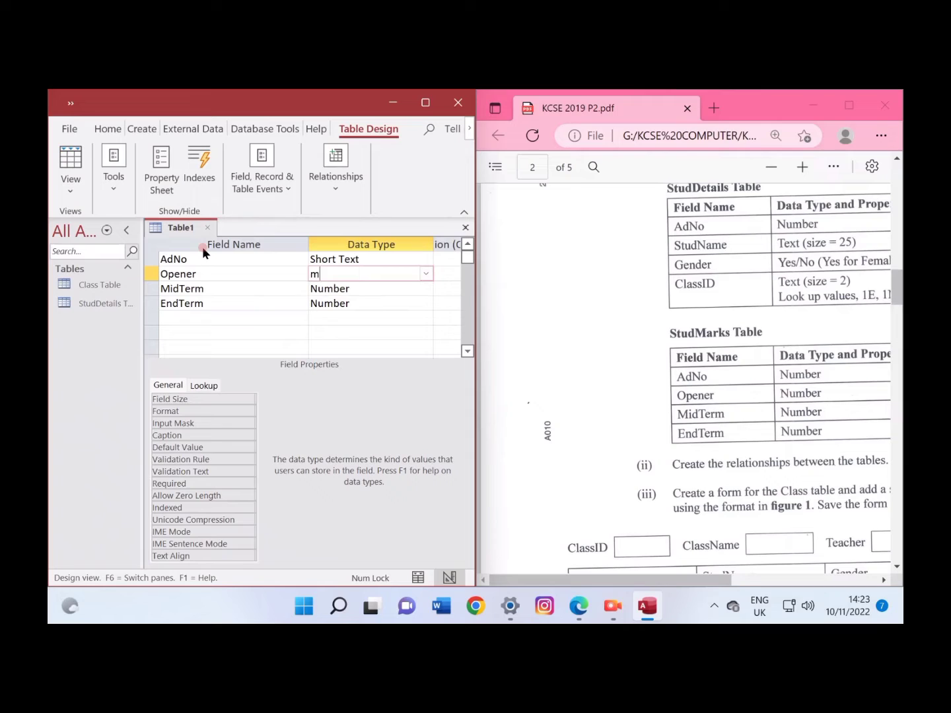
key("BackSpace")
type("number")
key("Up")
type("n")
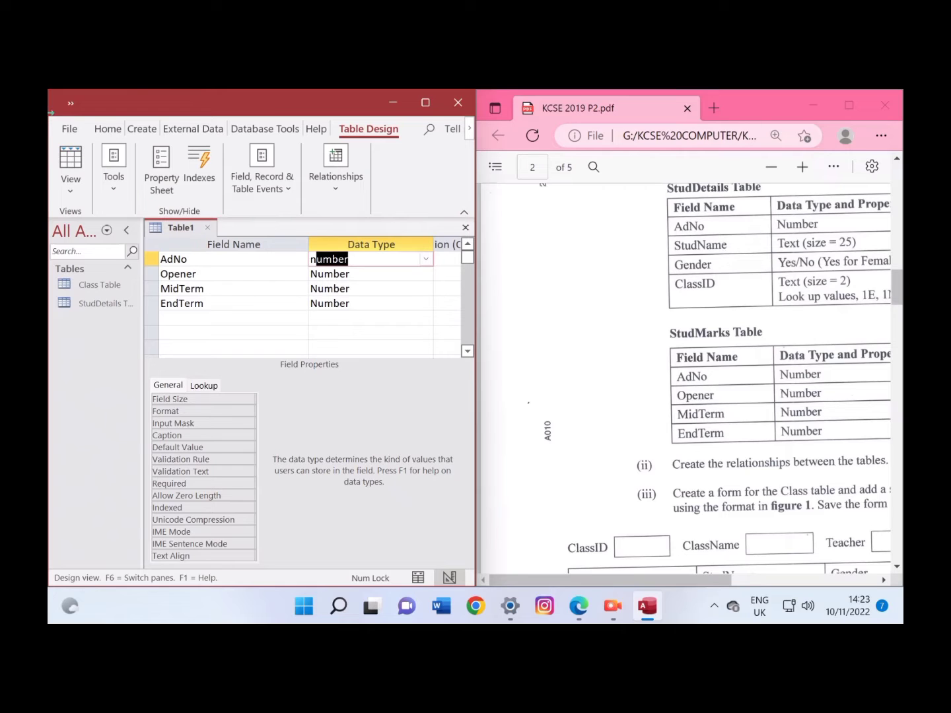
left_click(426, 103)
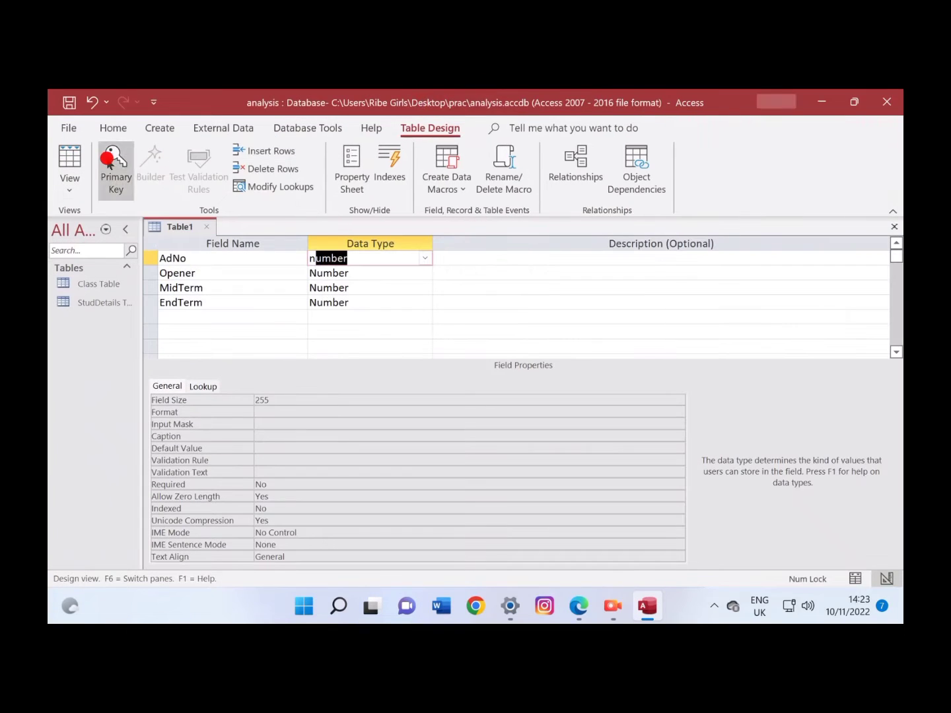
left_click(116, 171)
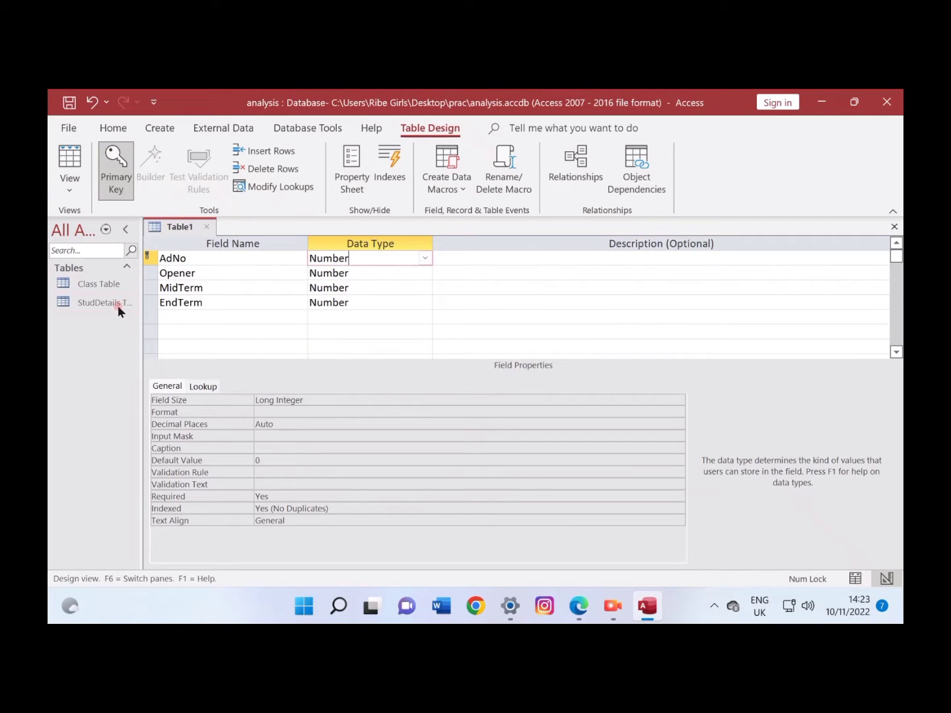
Check the table's name in the exam PDF and save the table as StudMarks Table.
left_click(580, 606)
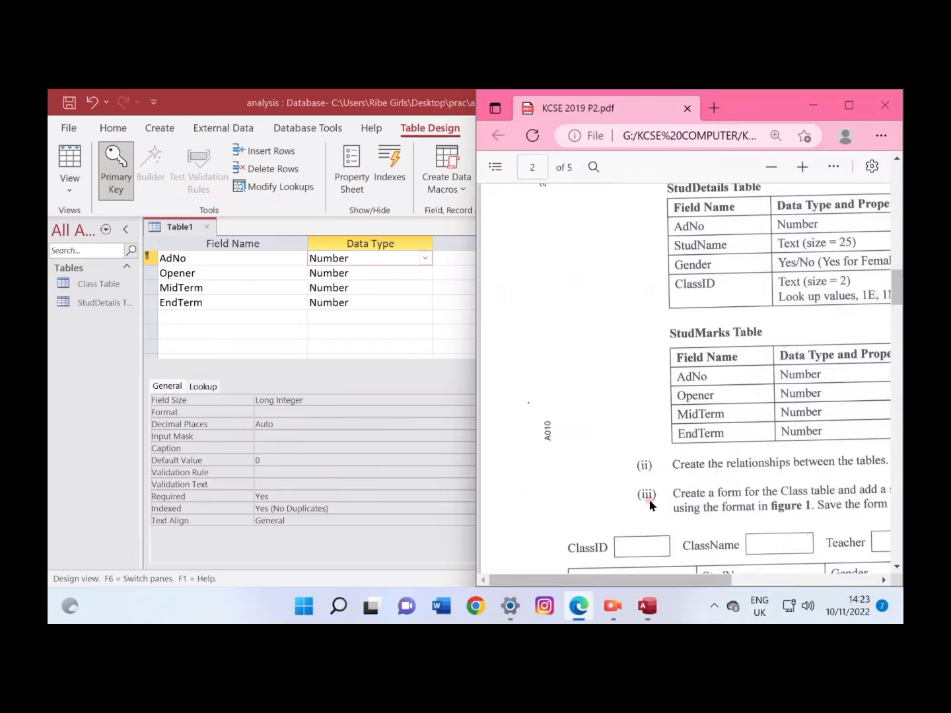
left_click(81, 132)
left_click(69, 103)
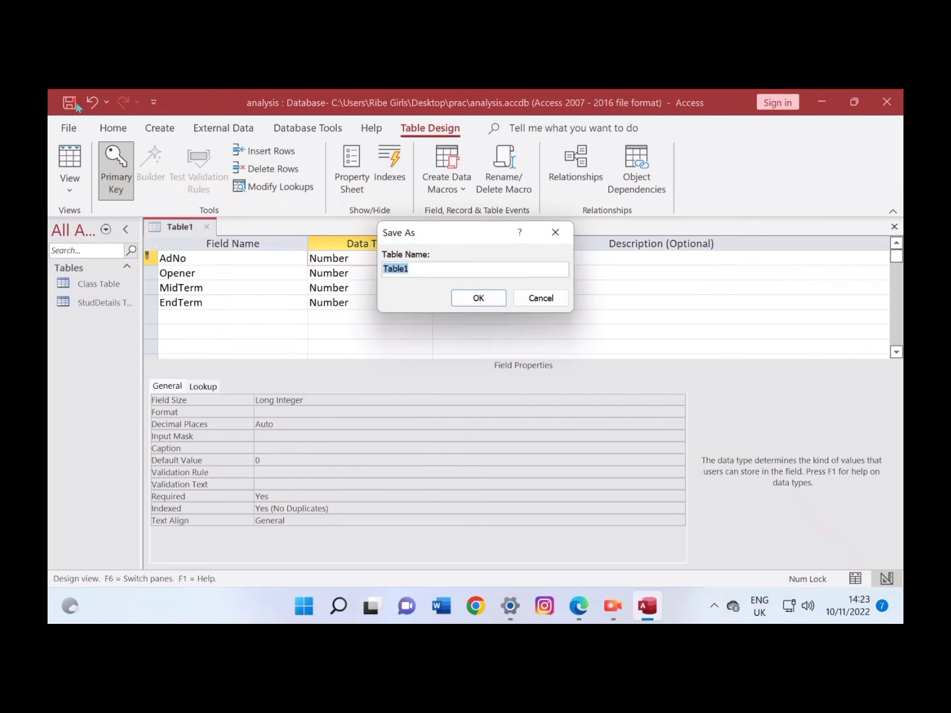
type("StudMar")
key("BackSpace")
key("BackSpace")
key("BackSpace")
type("Table")
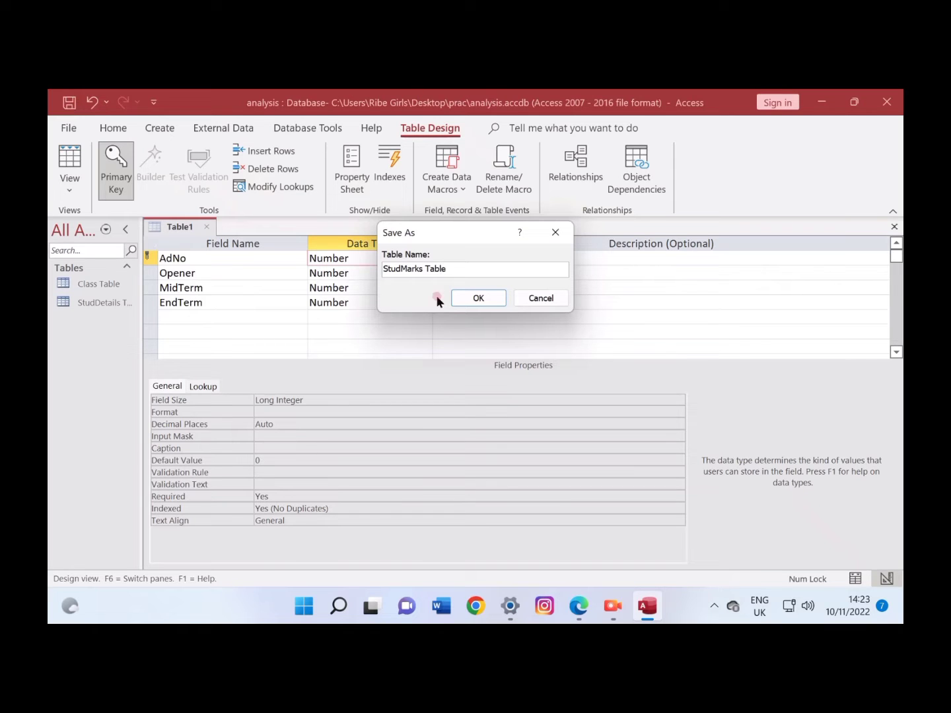
left_click(472, 296)
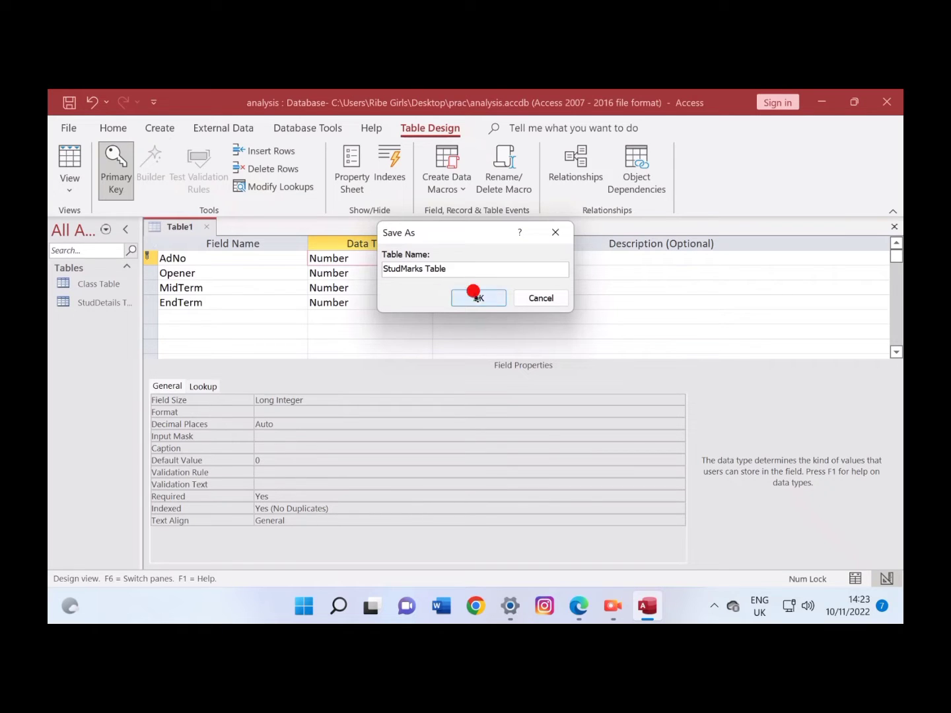
Open StudDetails Table in Datasheet View, and close it together with StudMarks Table.
left_click(109, 302)
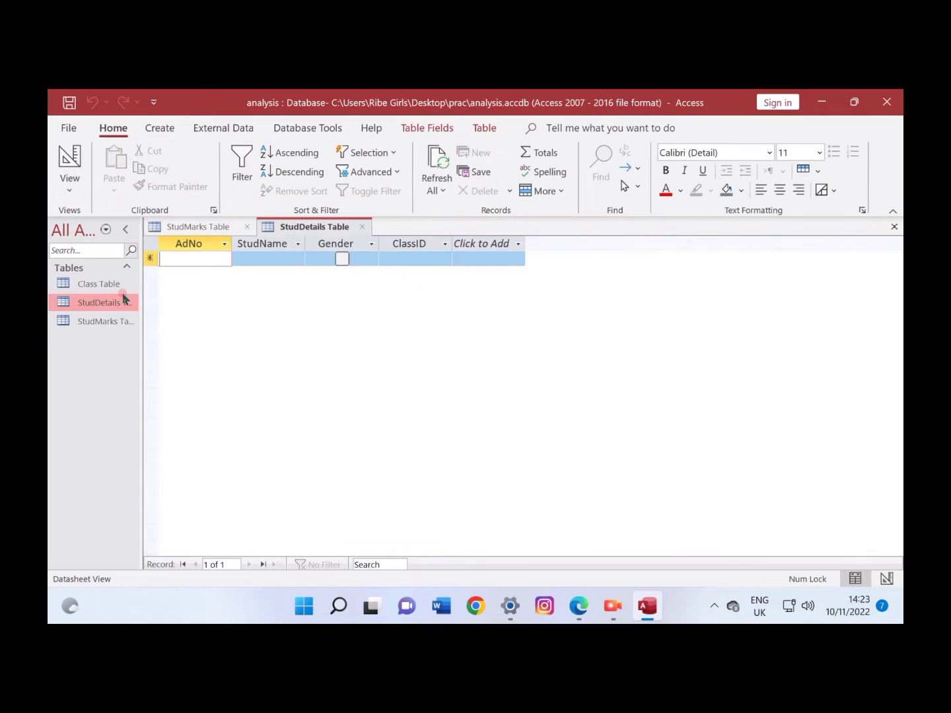
right_click(91, 302)
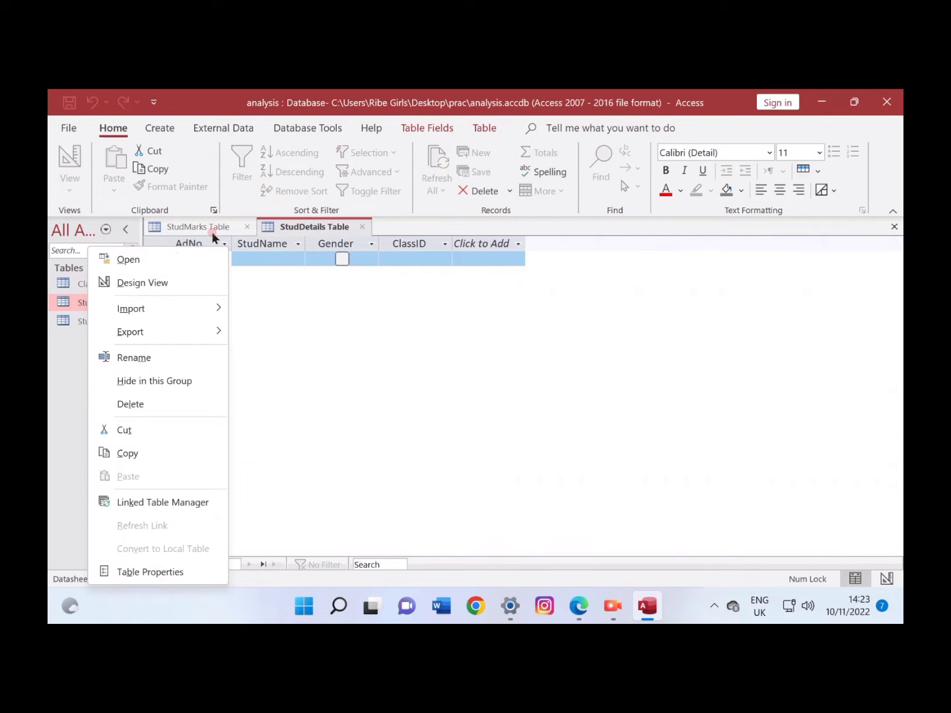
left_click(246, 227)
left_click(246, 227)
left_click(248, 227)
Change the AdNo data type to Number in the design of StudDetails Table and close the table.
right_click(99, 303)
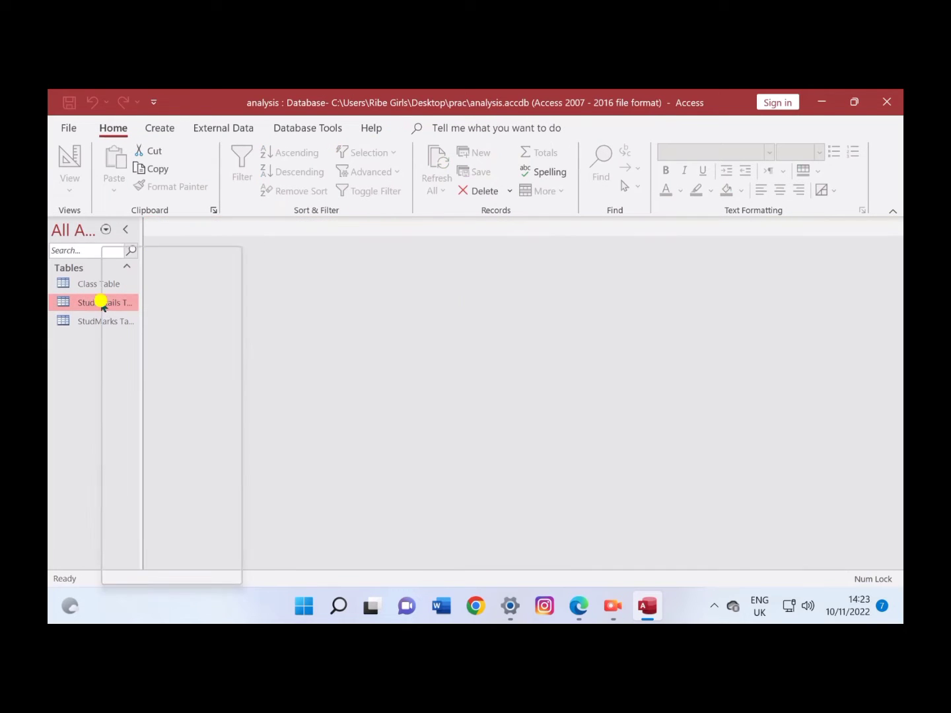
left_click(148, 282)
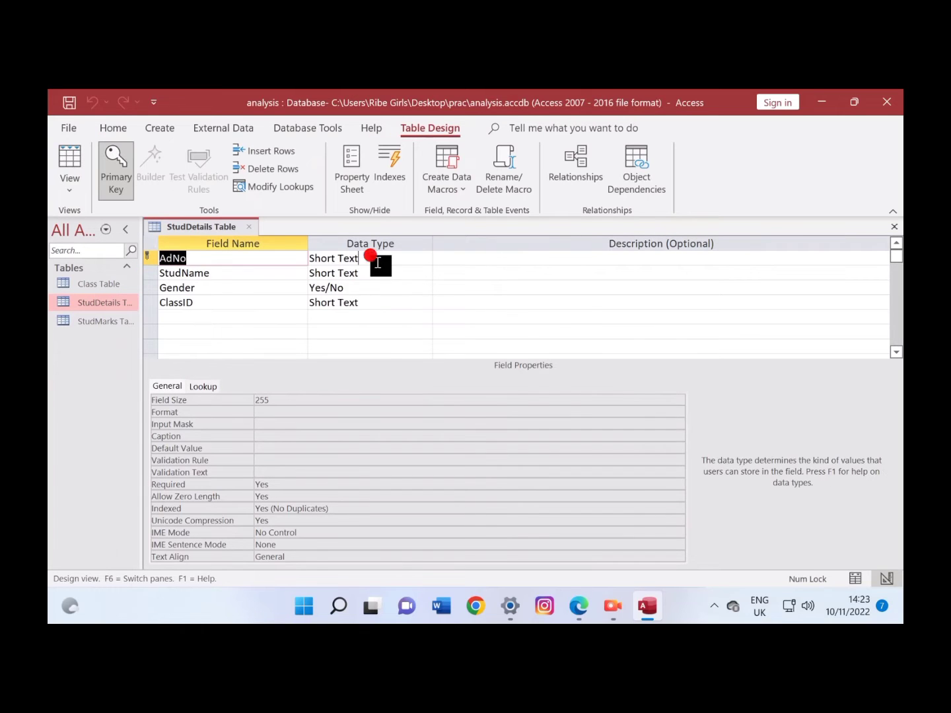
left_click(374, 259)
left_click(425, 259)
left_click(342, 301)
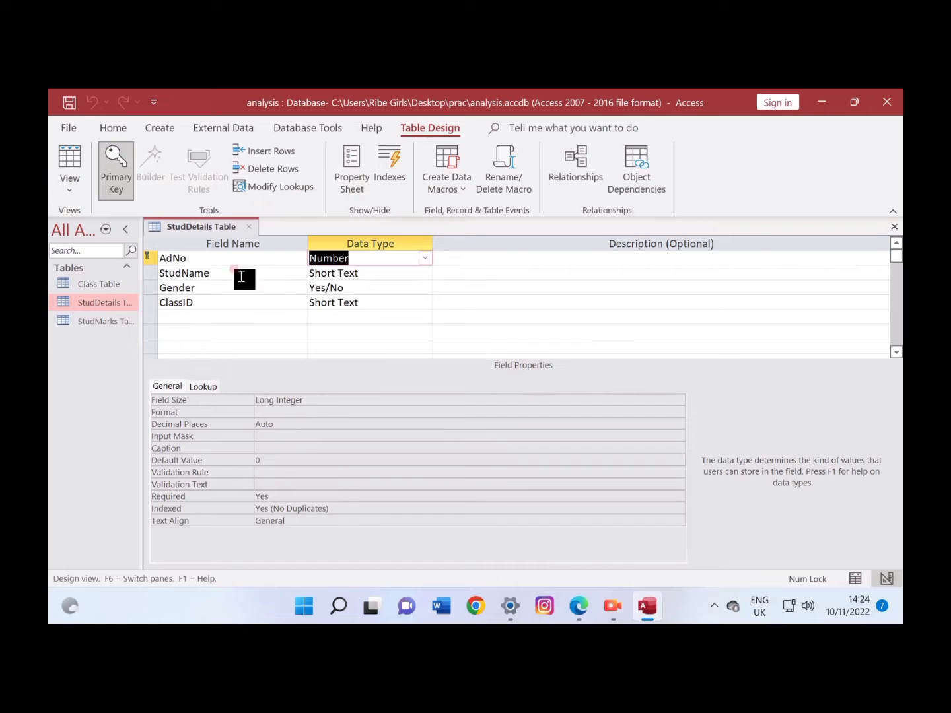
left_click(248, 226)
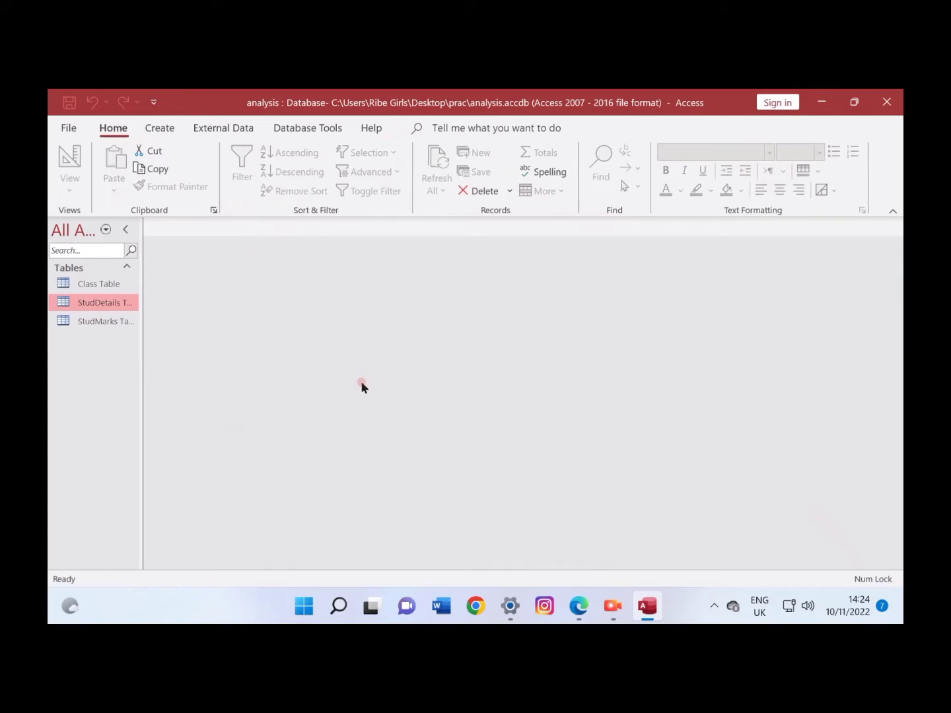
Read tasks (ii) and (iii) on table relationships and the data entry form in the maximized exam PDF.
left_click(579, 606)
left_click(850, 106)
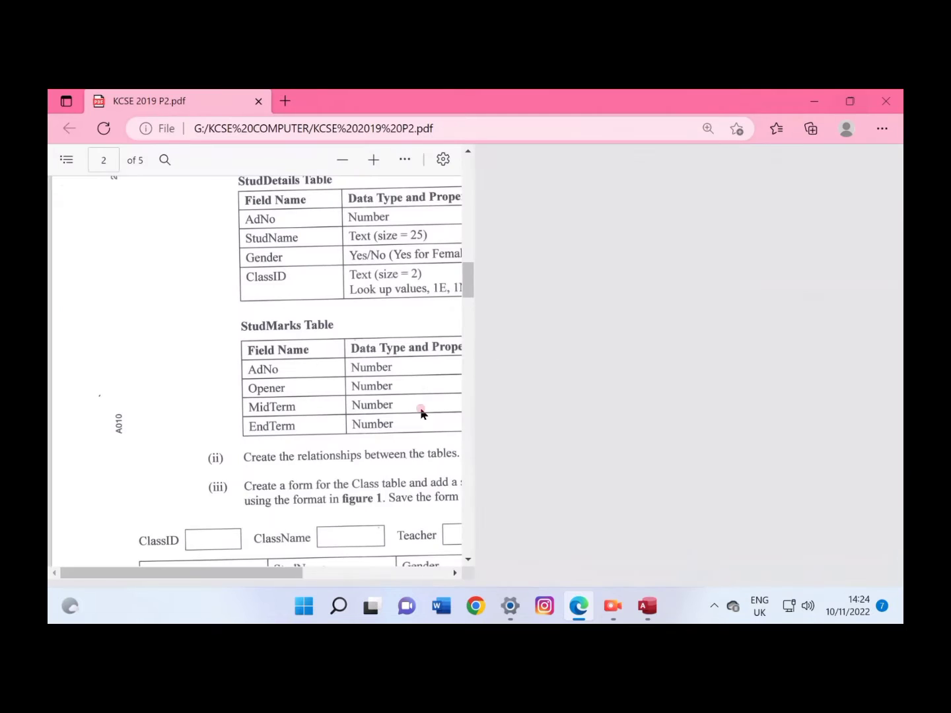
scroll(316, 469, "down", 3)
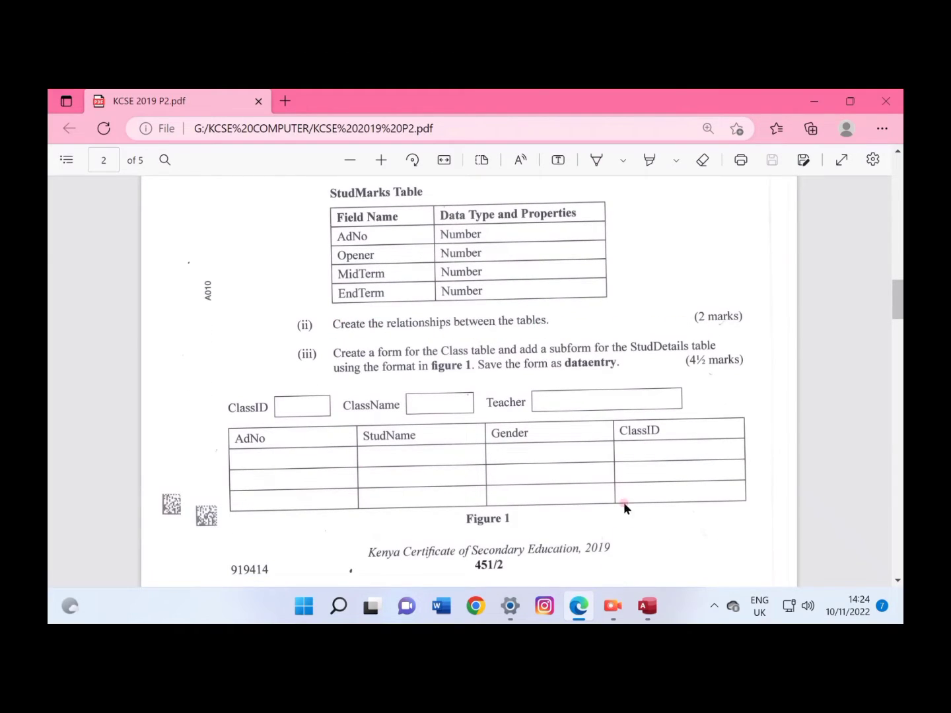
left_click(648, 605)
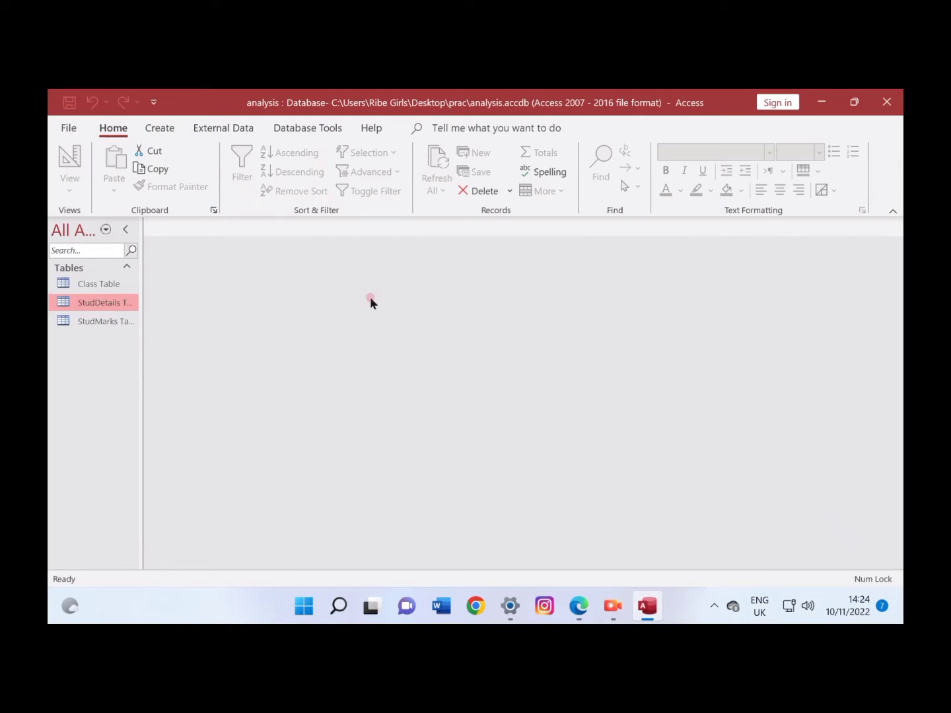
Open the Relationships window and add Class Table, StudDetails Table and StudMarks Table to it.
left_click(317, 129)
left_click(253, 170)
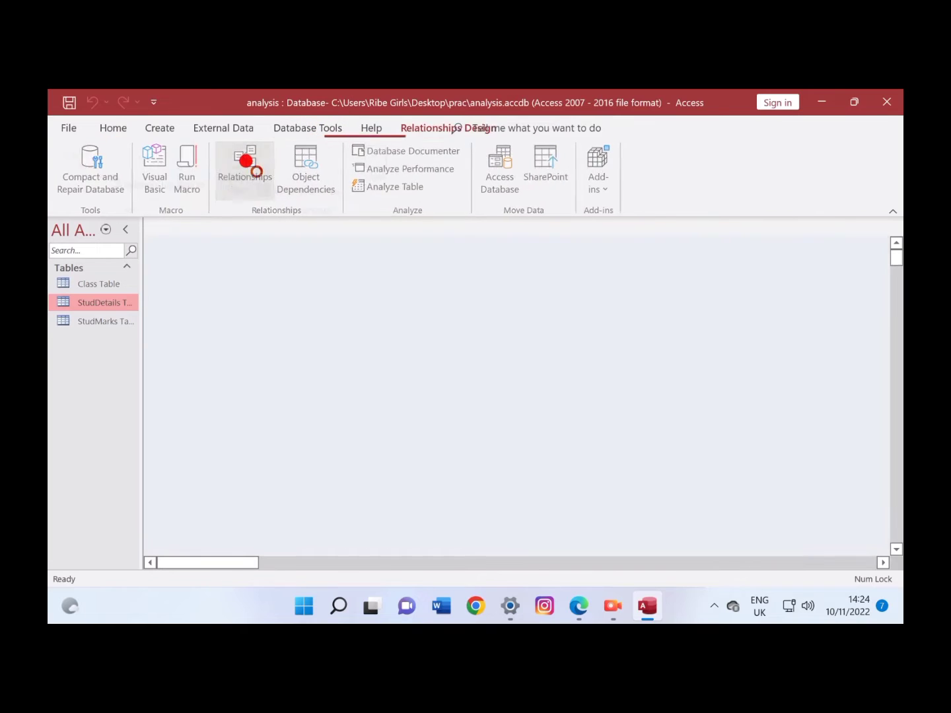
left_click(783, 321)
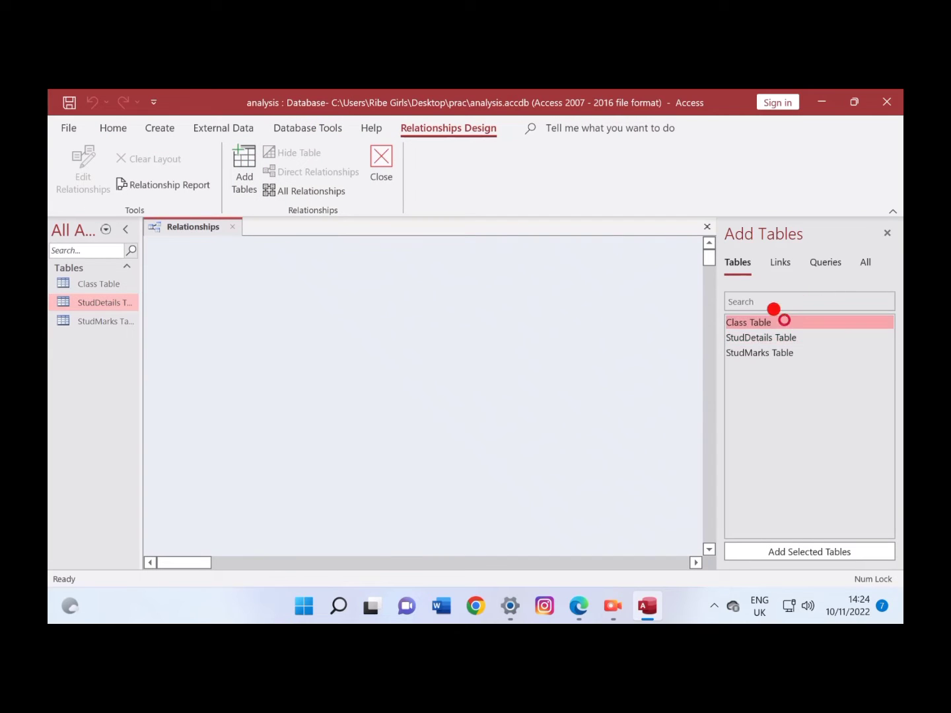
double_click(784, 322)
double_click(775, 337)
double_click(768, 354)
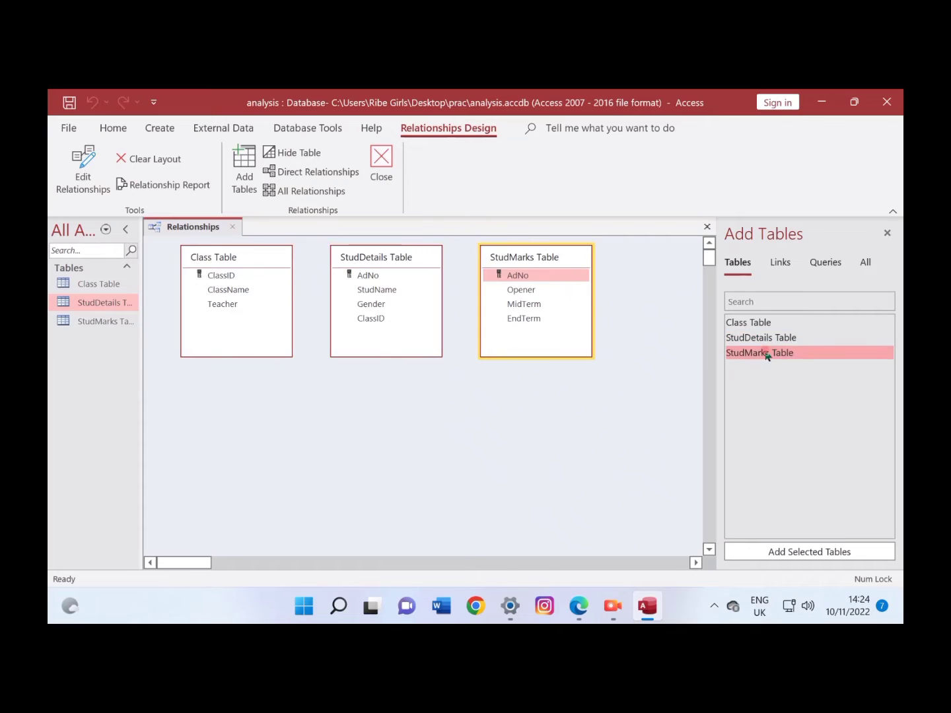
Move StudDetails Table below and between the other two tables, and try to link ClassID of Class Table to its ClassID field.
left_click(384, 449)
left_click_drag(360, 259, 367, 372)
left_click(210, 274)
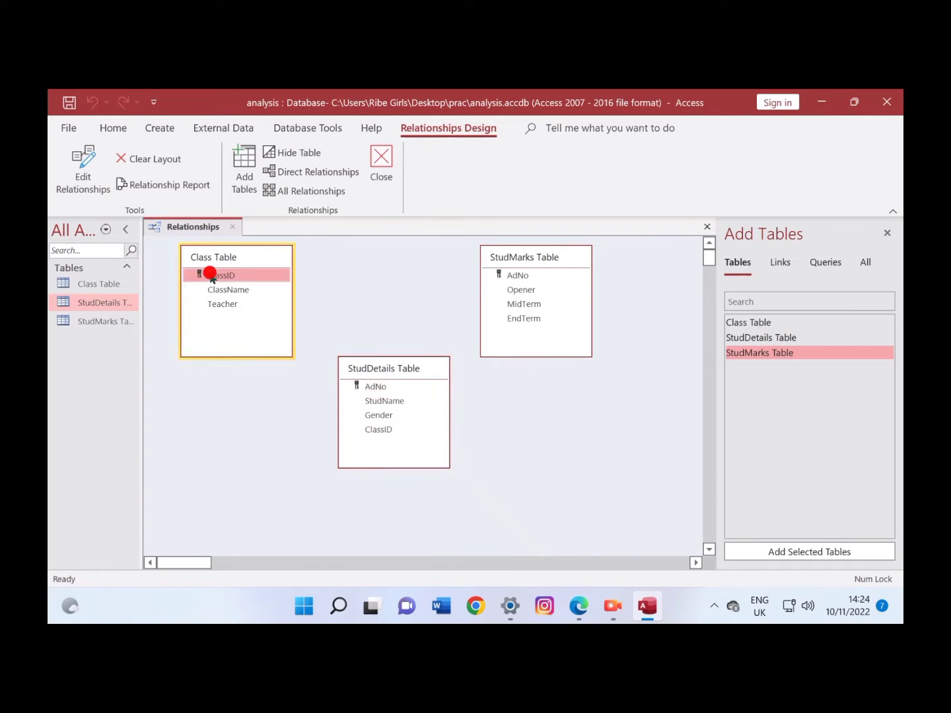
left_click_drag(210, 274, 381, 434)
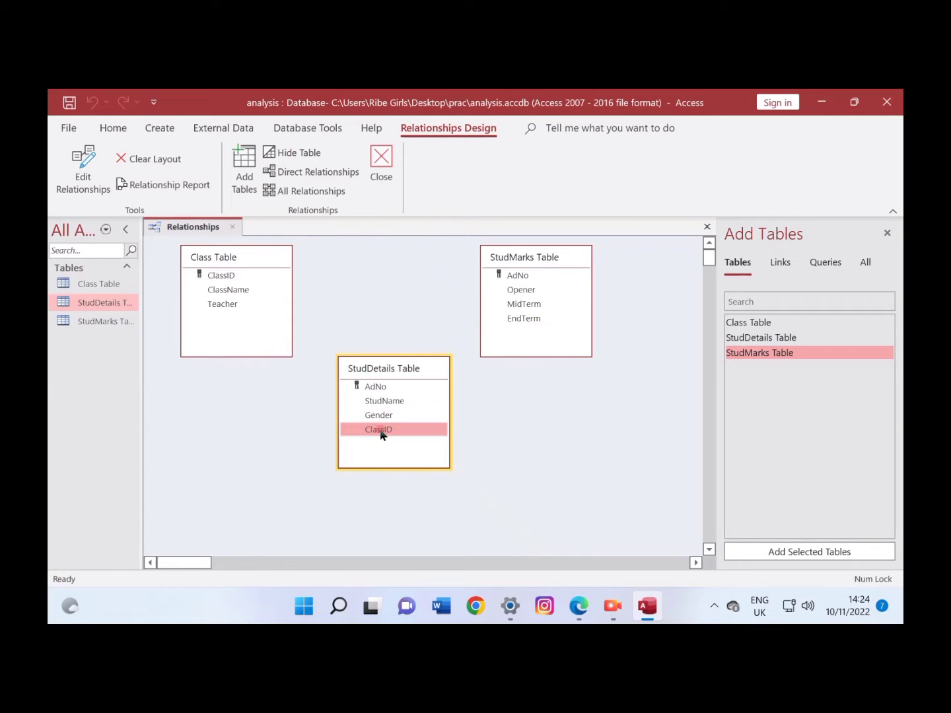
Relate StudDetails Table and StudMarks Table on AdNo, enforcing referential integrity with cascade update of fields and cascade delete of records.
mouse_move(510, 275)
left_mouse_down()
mouse_move(417, 388)
mouse_move(390, 388)
mouse_move(514, 299)
mouse_move(500, 274)
left_mouse_up()
left_click(394, 387)
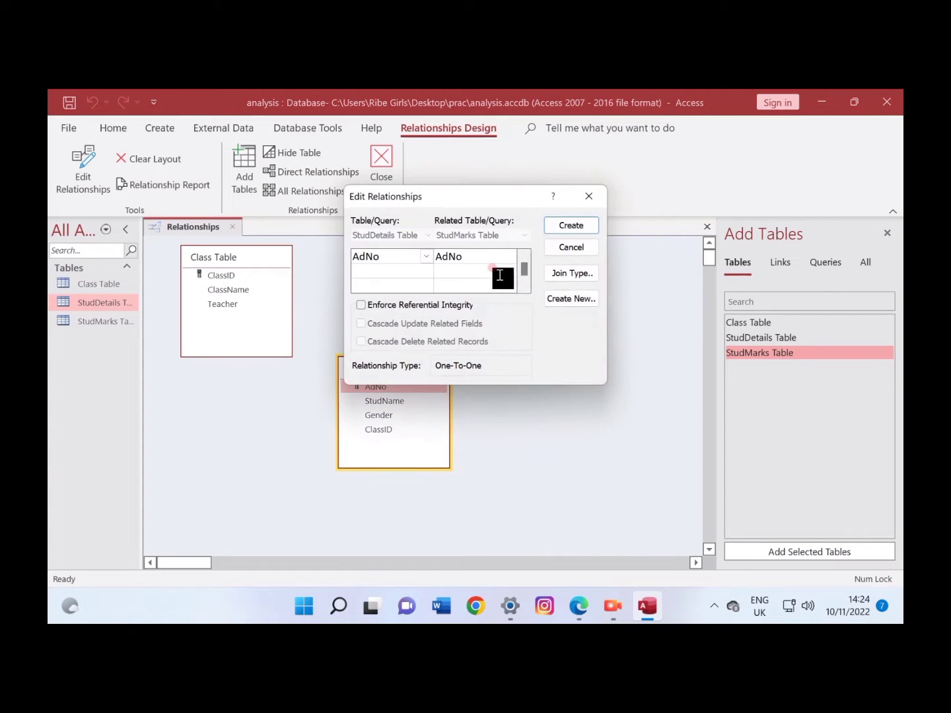
left_click(361, 306)
left_click(360, 325)
left_click(361, 342)
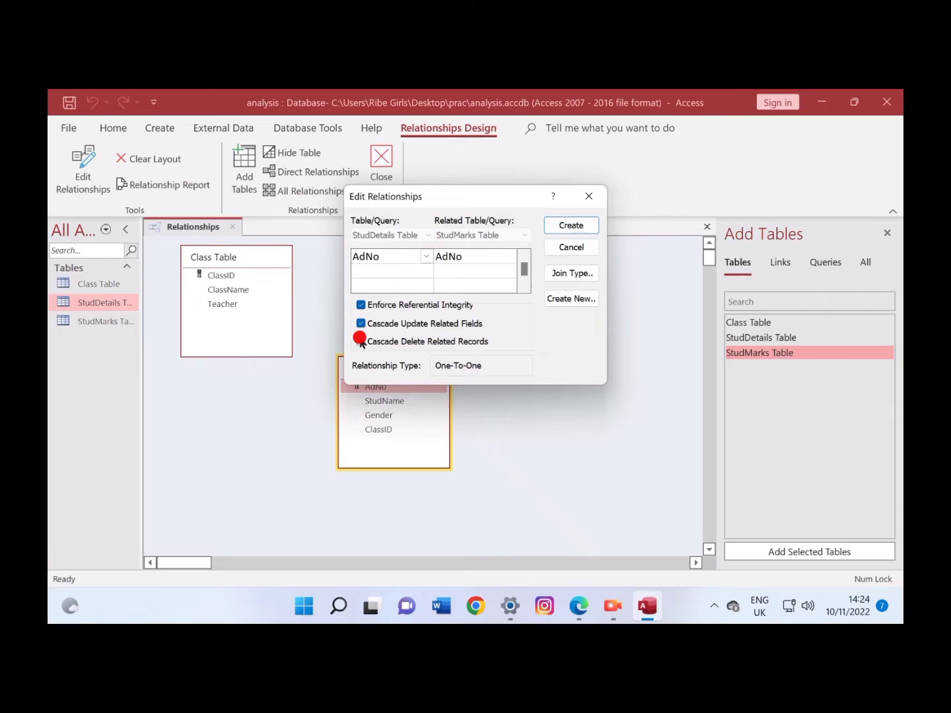
left_click(584, 223)
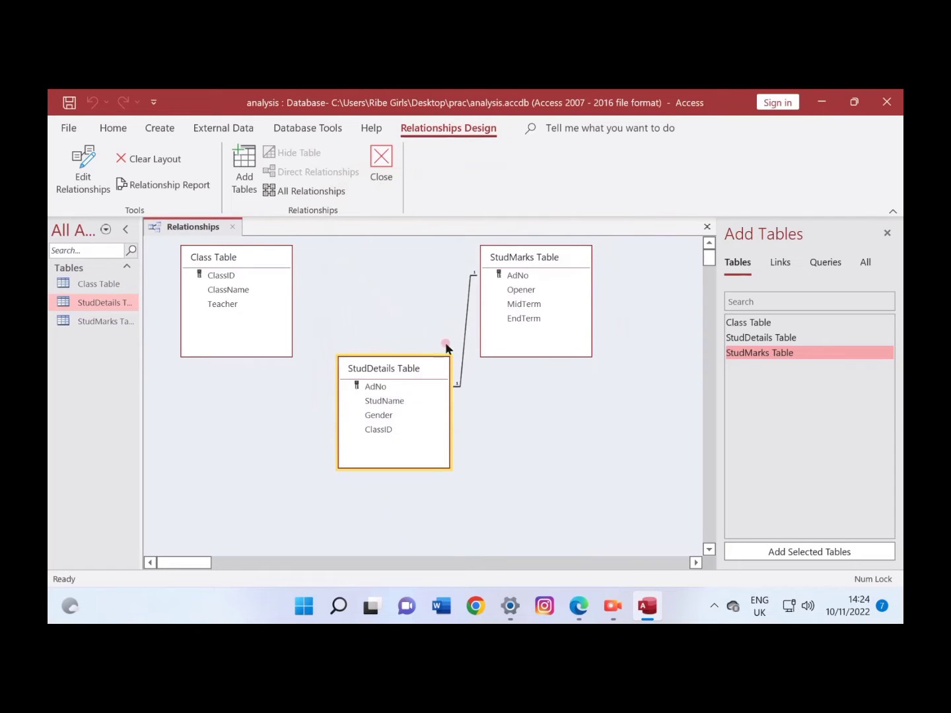
Relate Class Table to StudDetails Table on ClassID with referential integrity, cascade update and cascade delete, and close the Relationships window.
left_click(236, 276)
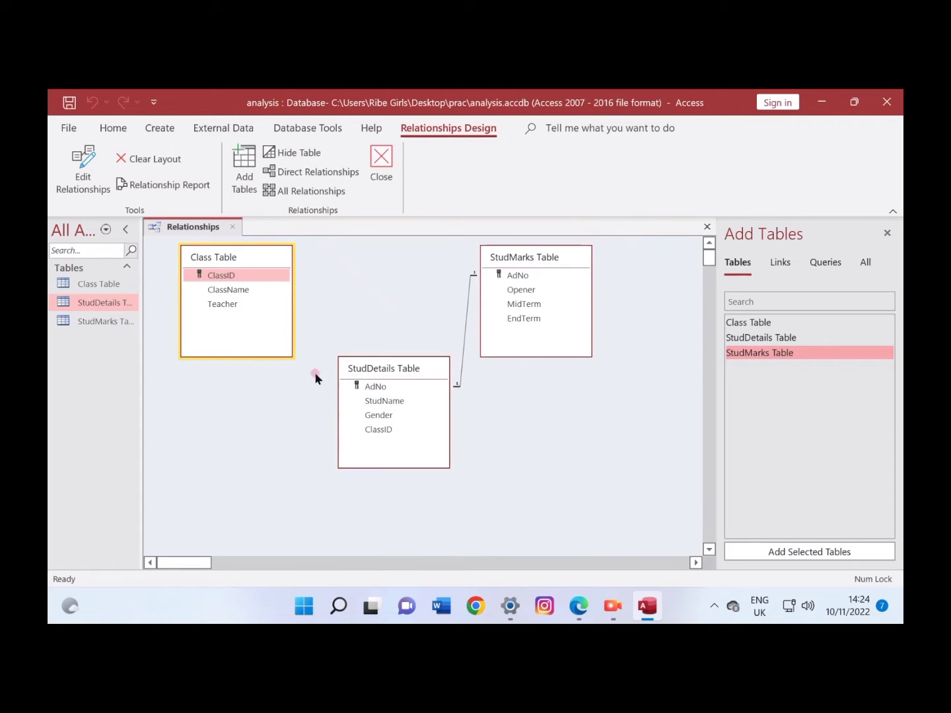
left_click(377, 429)
left_click_drag(233, 275, 388, 431)
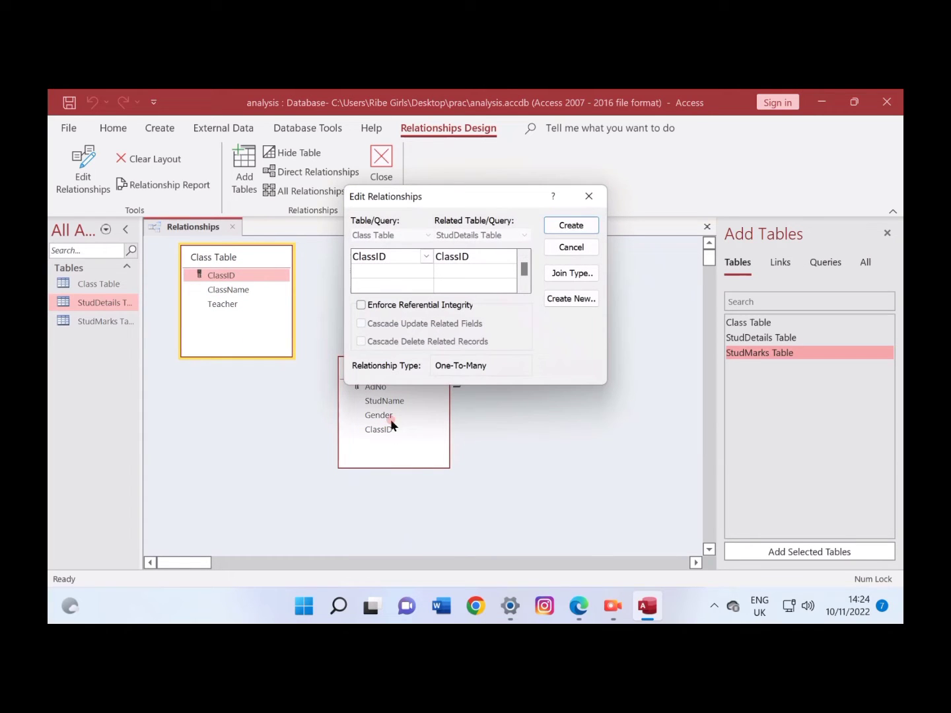
left_click(359, 305)
left_click(360, 323)
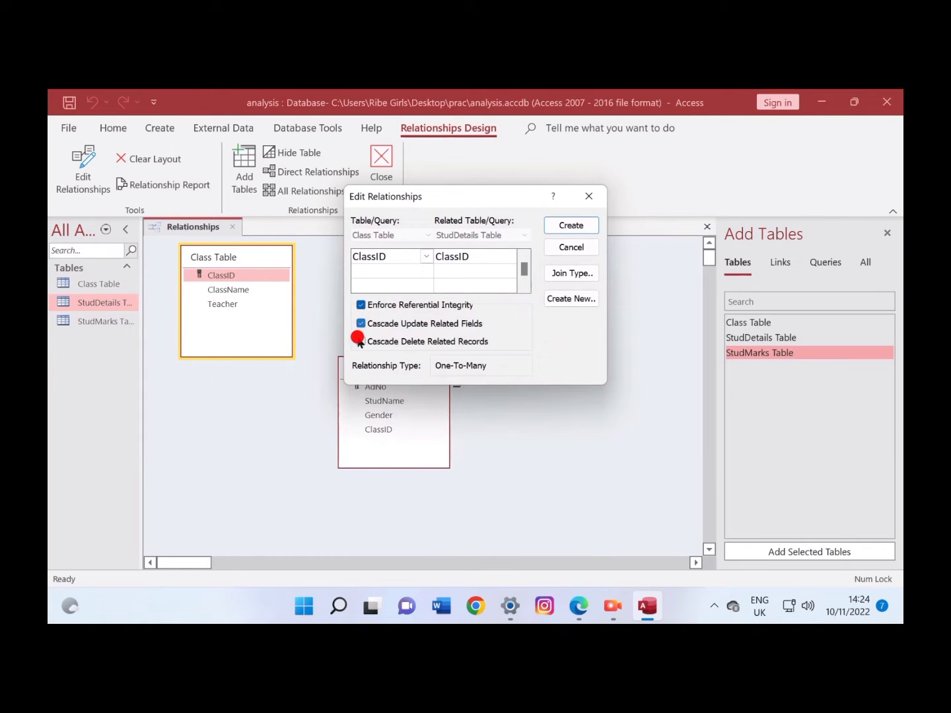
left_click(361, 343)
left_click(558, 224)
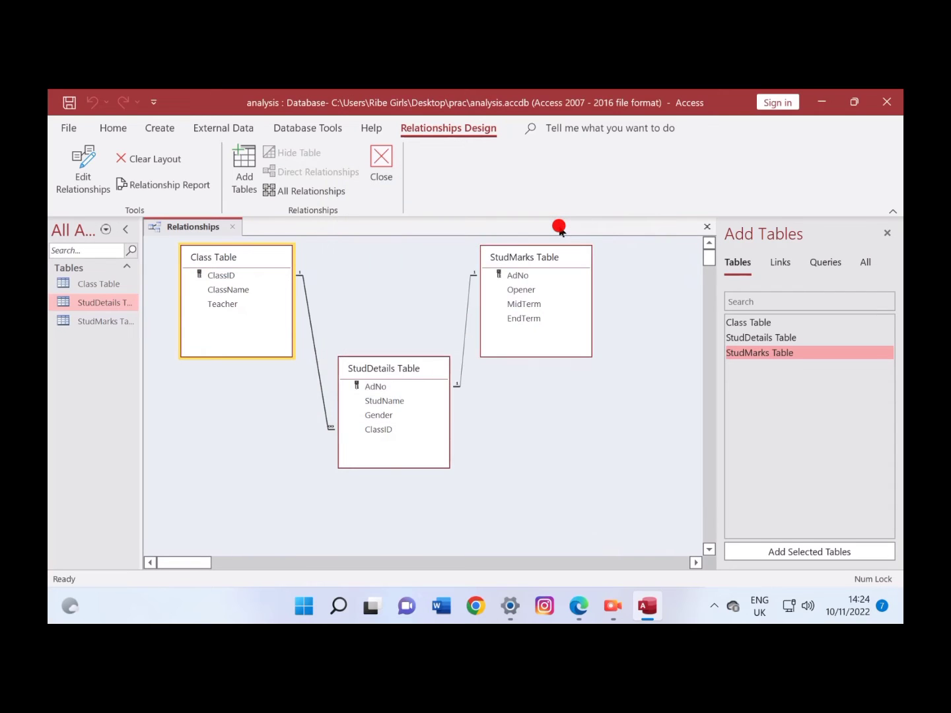
left_click(382, 163)
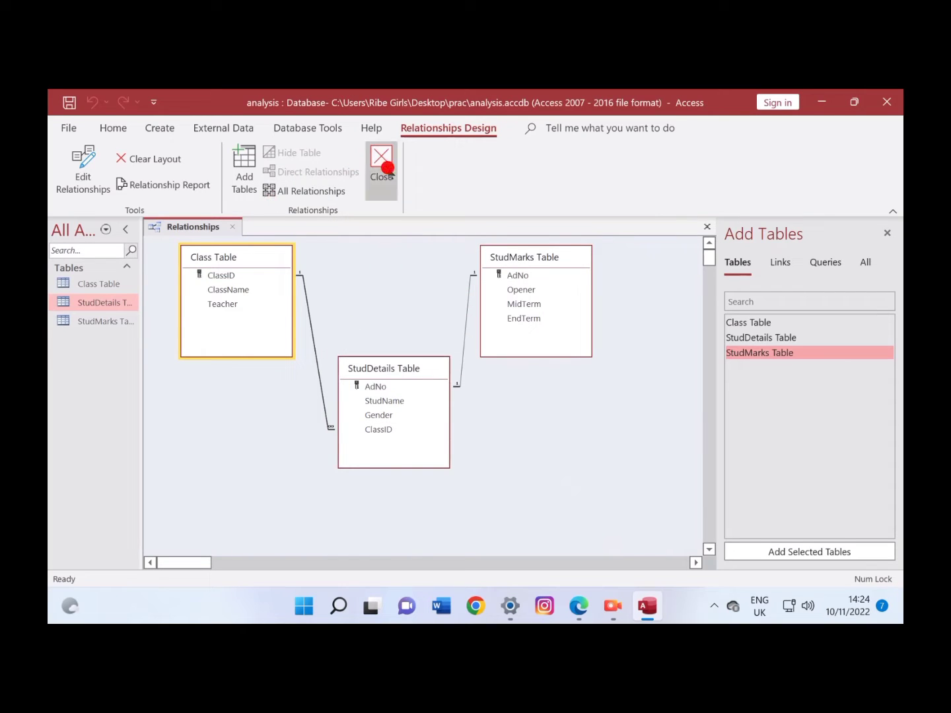
left_click(425, 391)
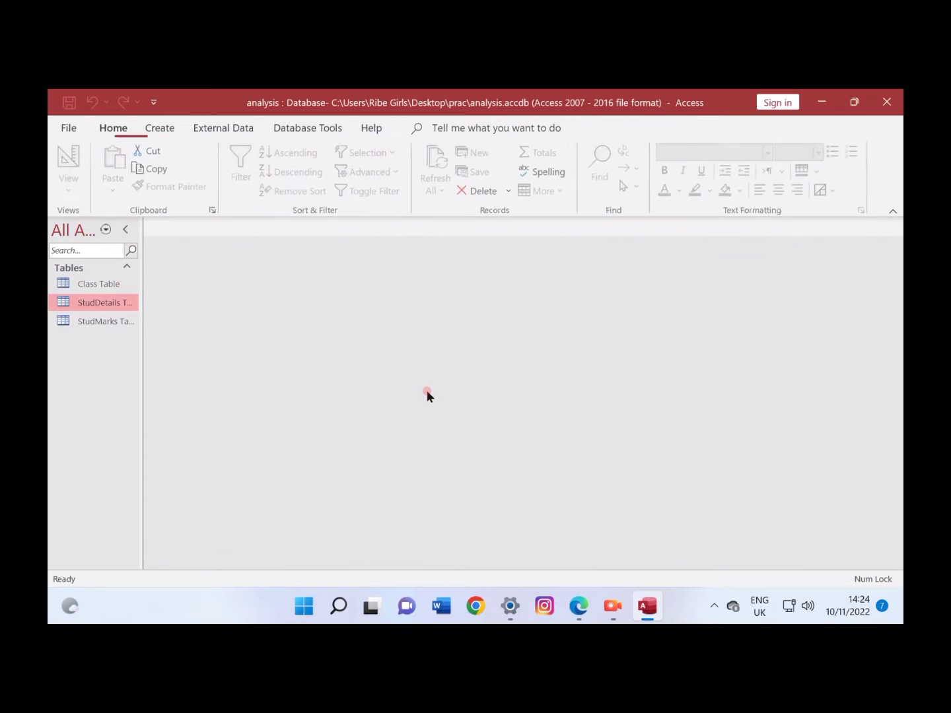
Switch to the exam PDF to read task (iii) and the Figure 1 form layout, and return to the Access database.
left_click(579, 606)
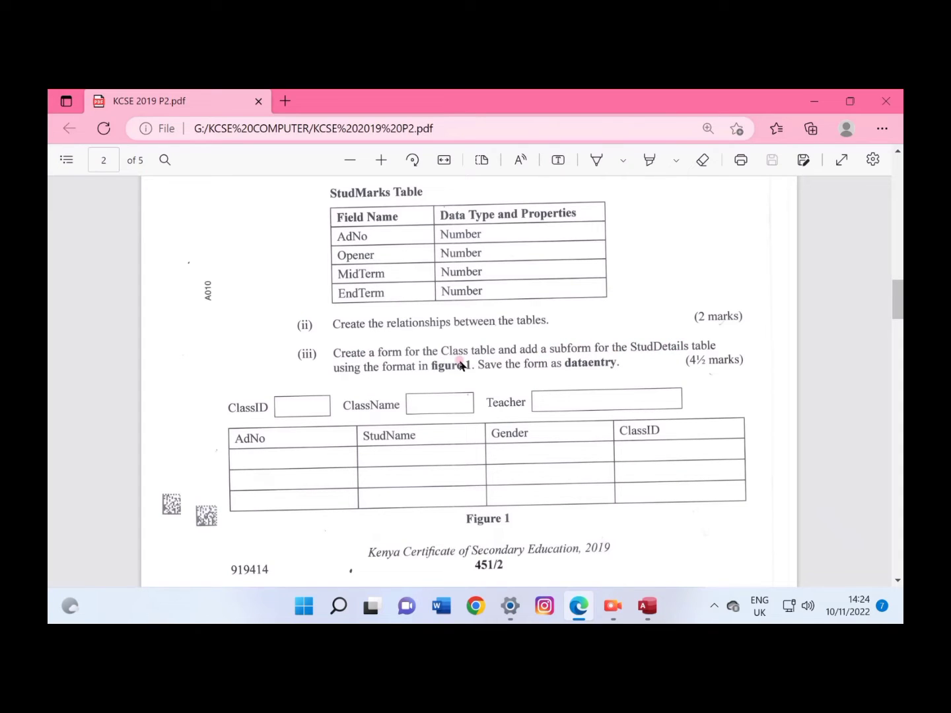
scroll(479, 383, "down", 1)
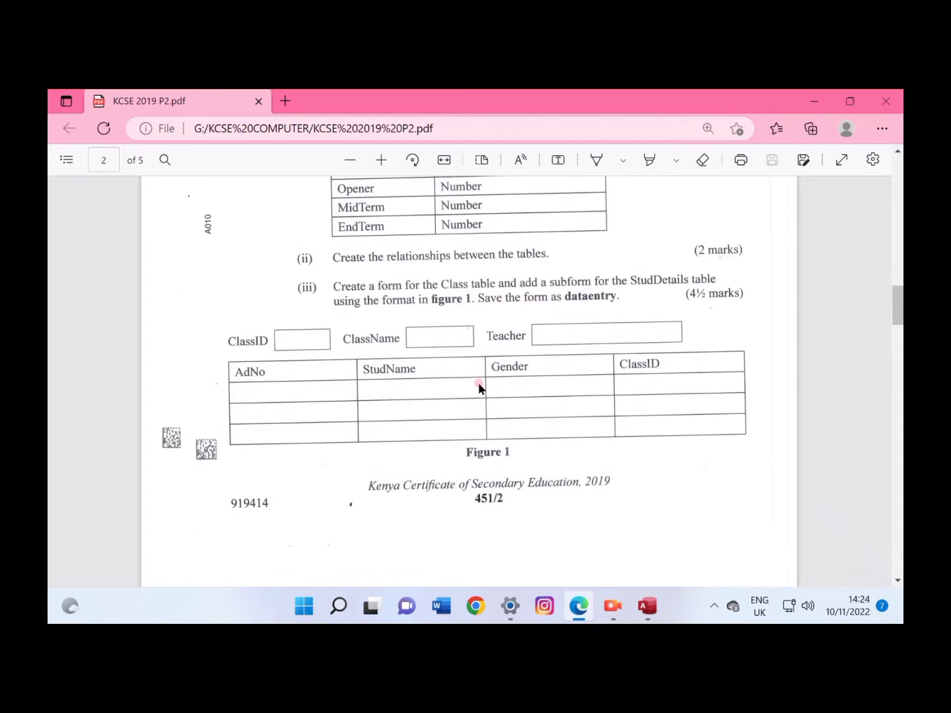
mouse_move(656, 605)
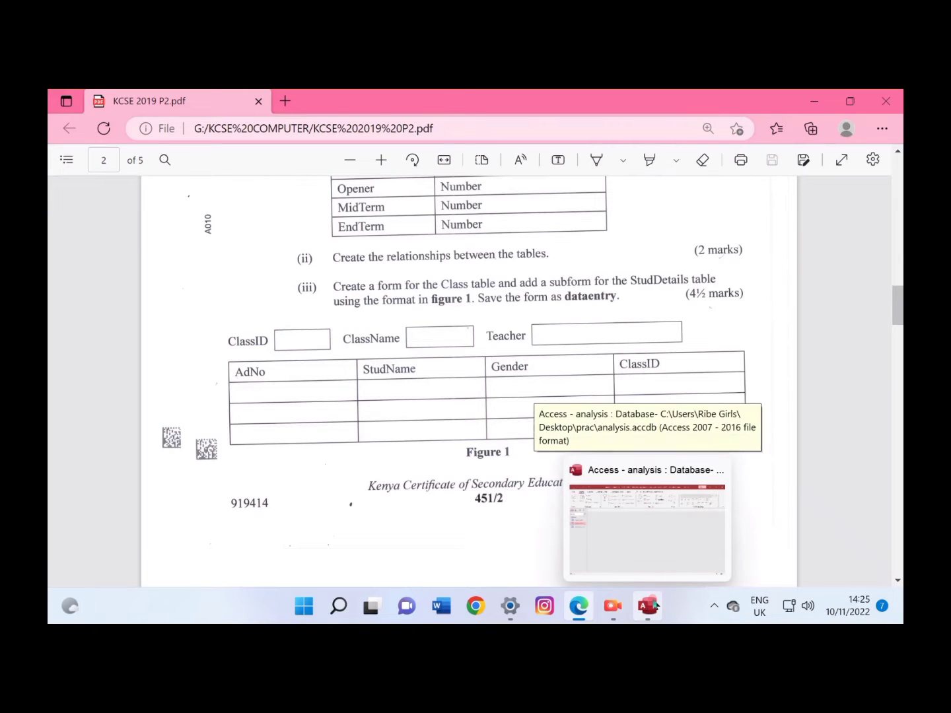
left_click(656, 606)
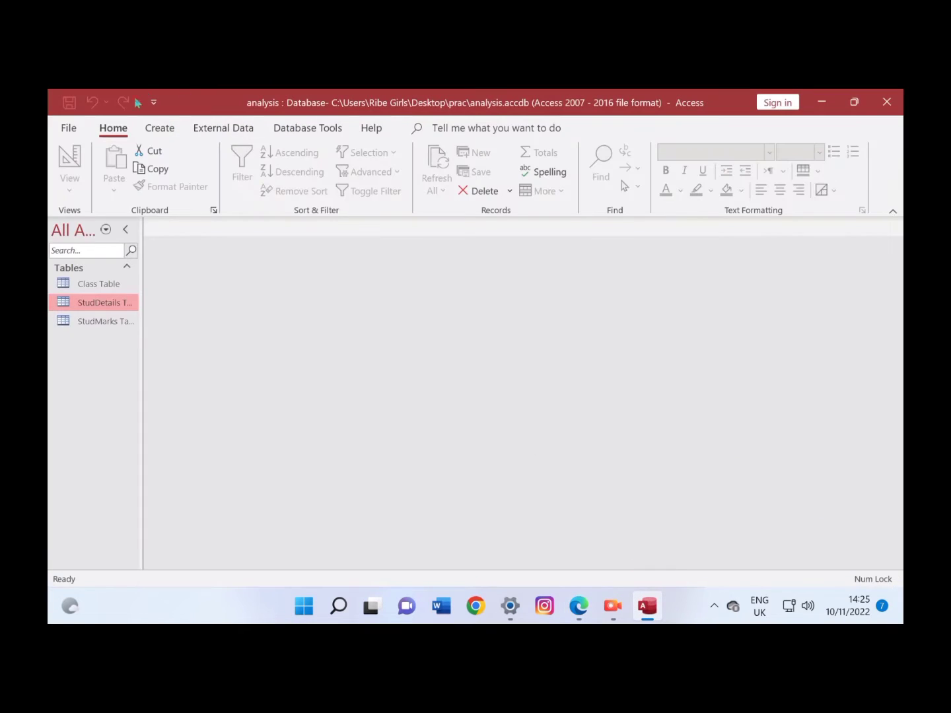
Create a new form in Design View and add the ClassID, ClassName and Teacher fields from Class Table.
left_click(161, 128)
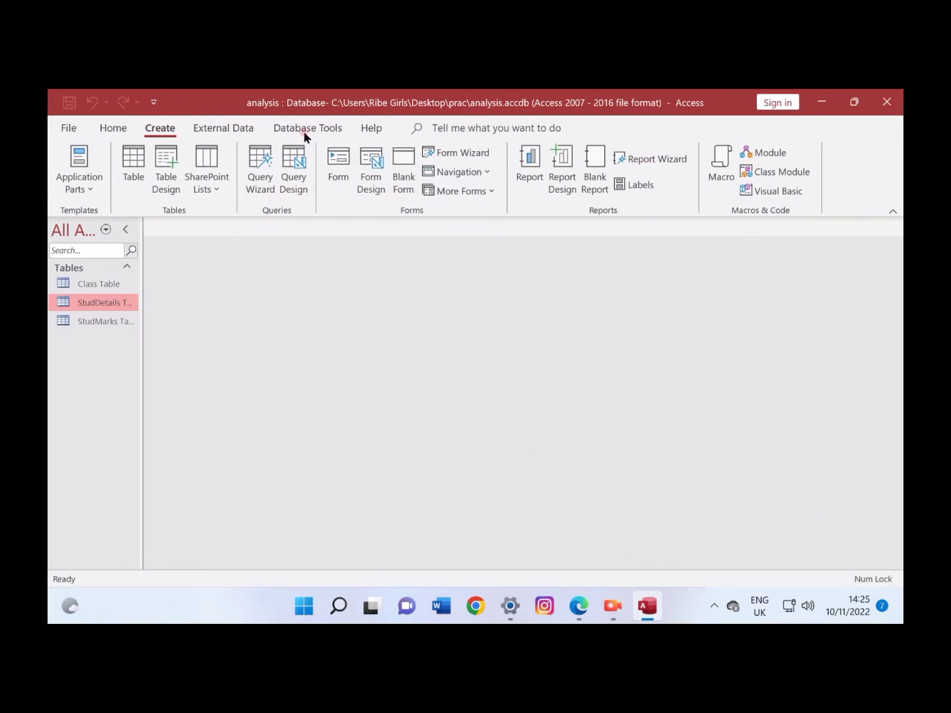
left_click(374, 179)
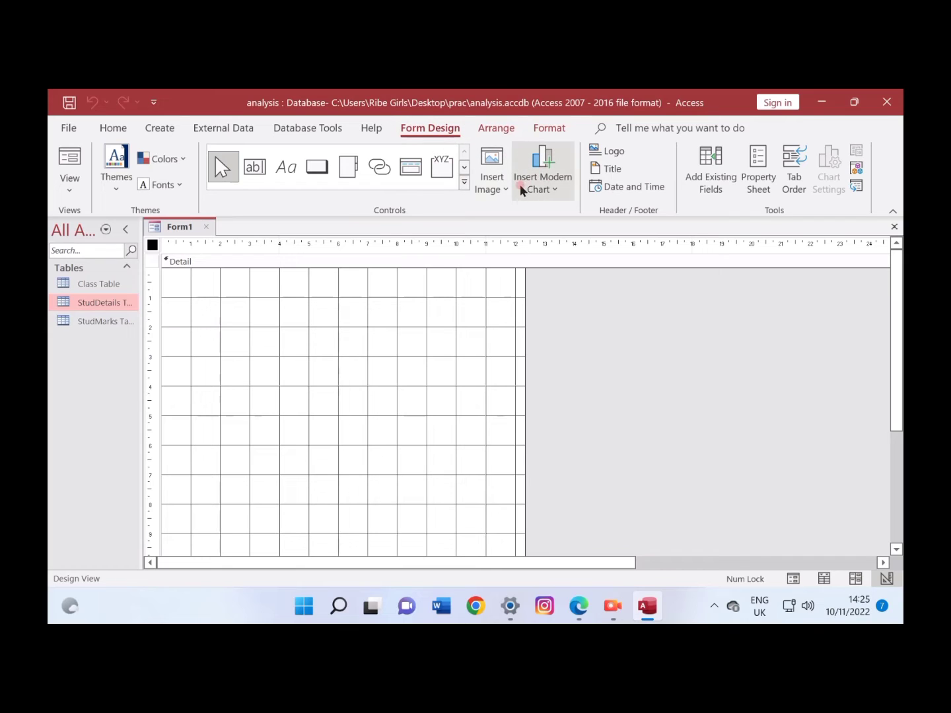
left_click(712, 163)
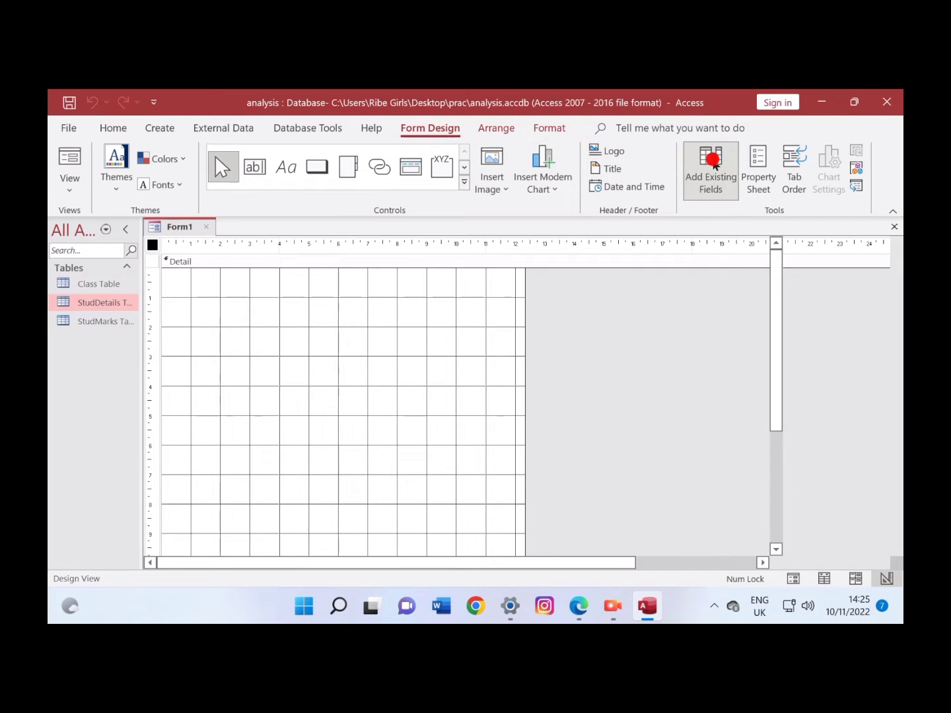
left_click(805, 297)
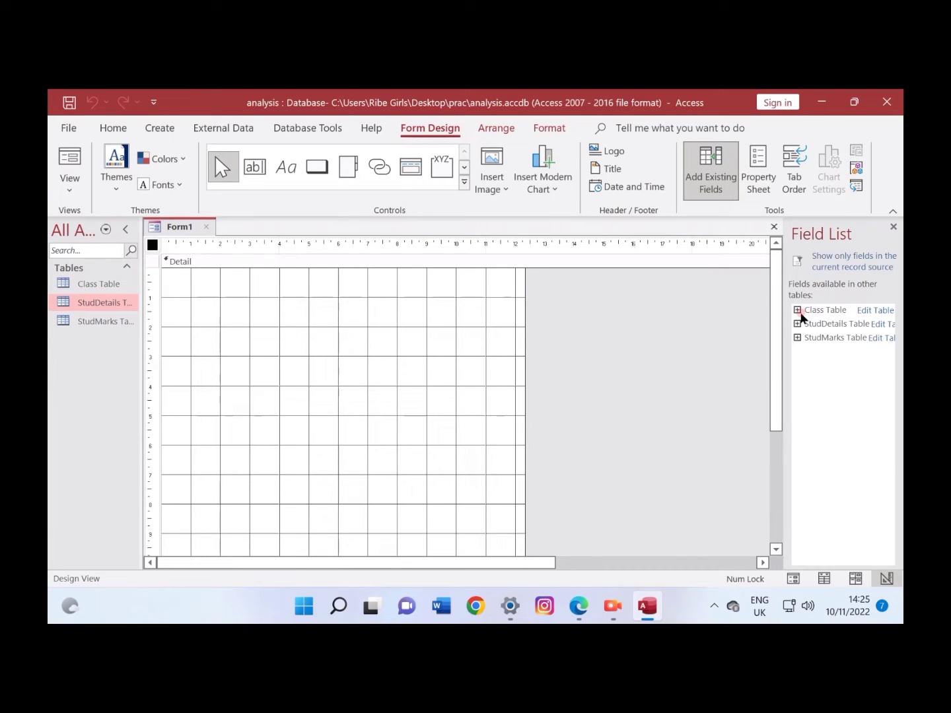
left_click(798, 311)
double_click(820, 323)
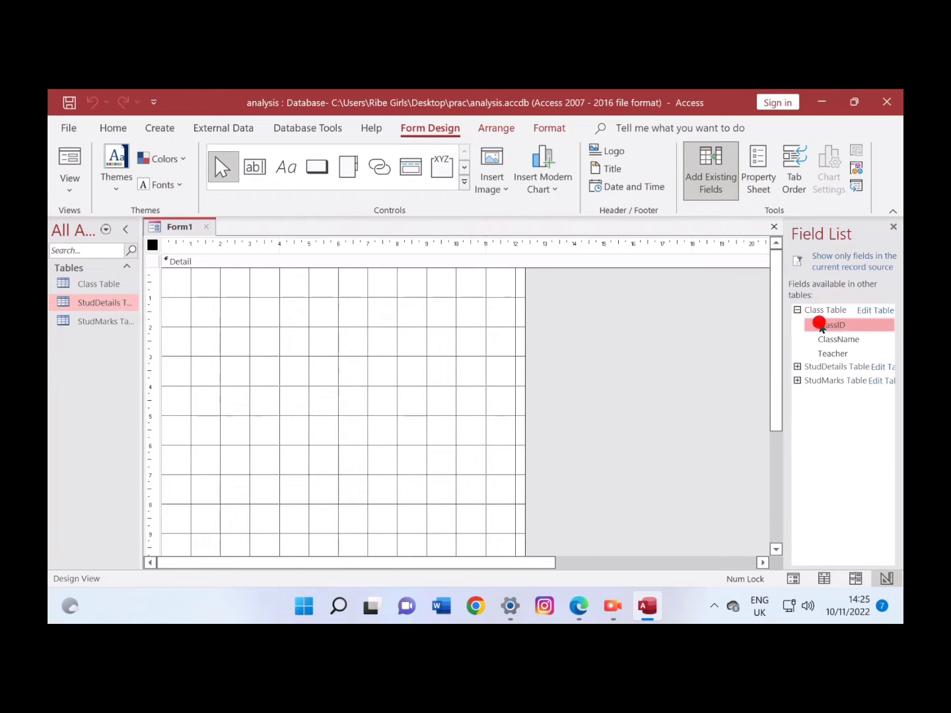
double_click(824, 330)
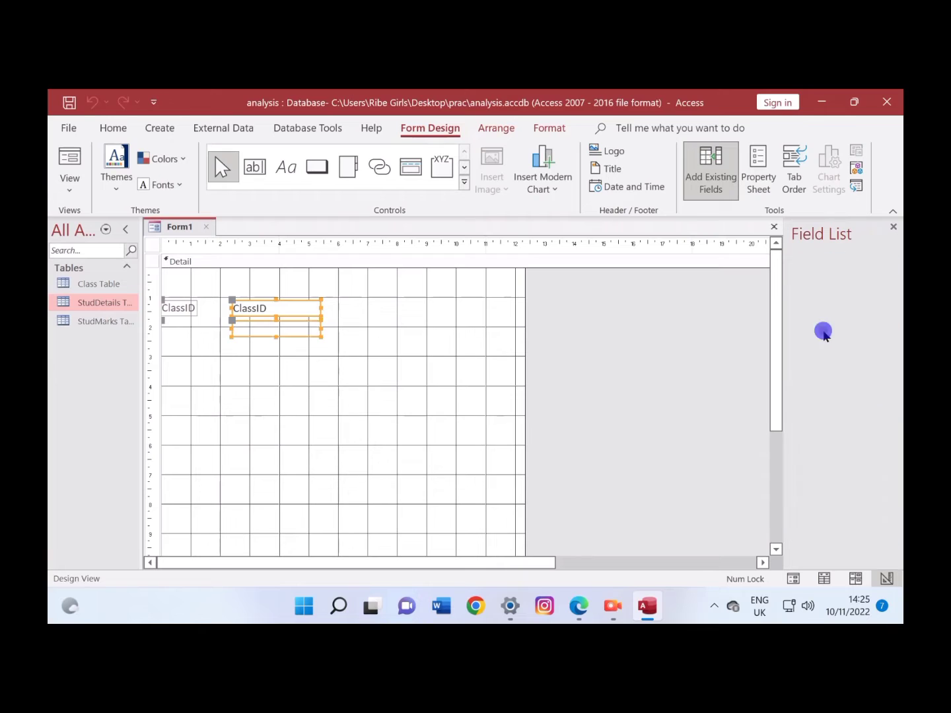
double_click(827, 342)
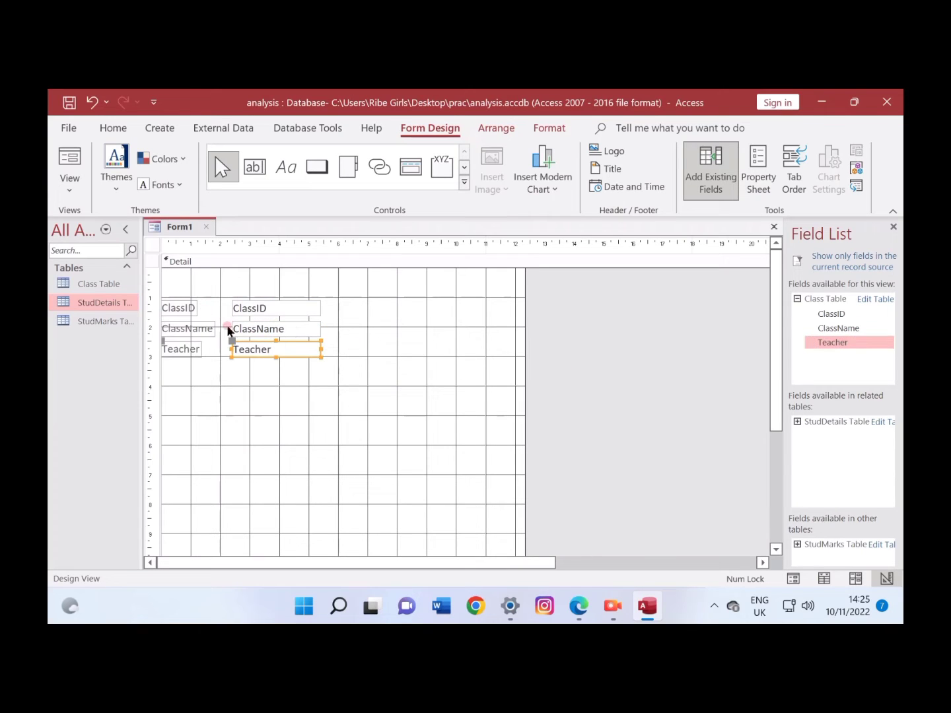
Arrange the ClassName and Teacher fields in one row with ClassID, and shift ClassID slightly away from the form's left edge.
left_click_drag(209, 331, 373, 308)
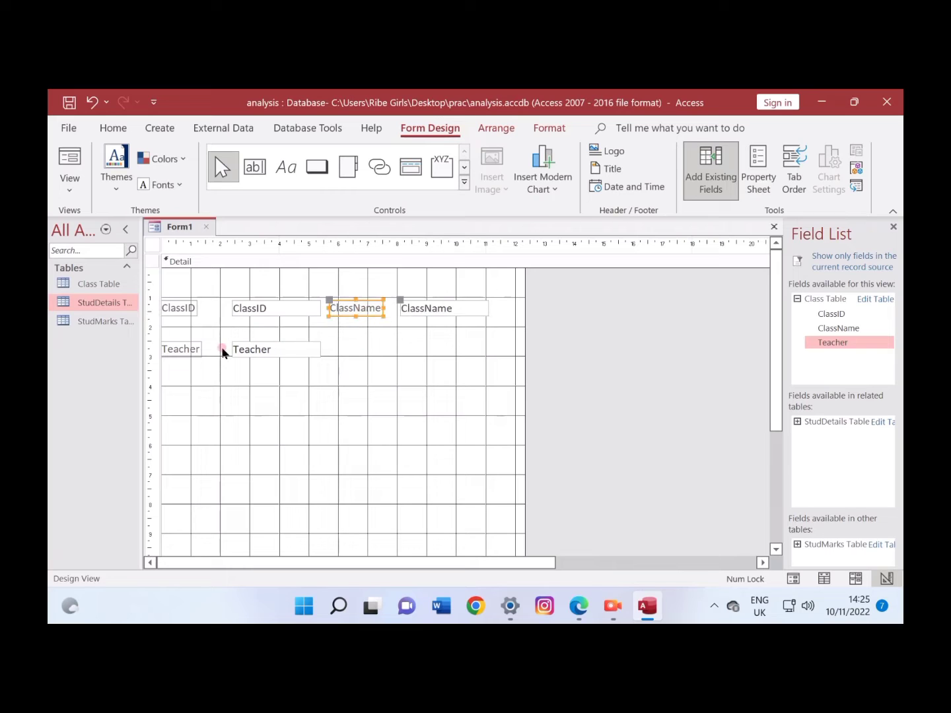
left_click_drag(182, 352, 505, 310)
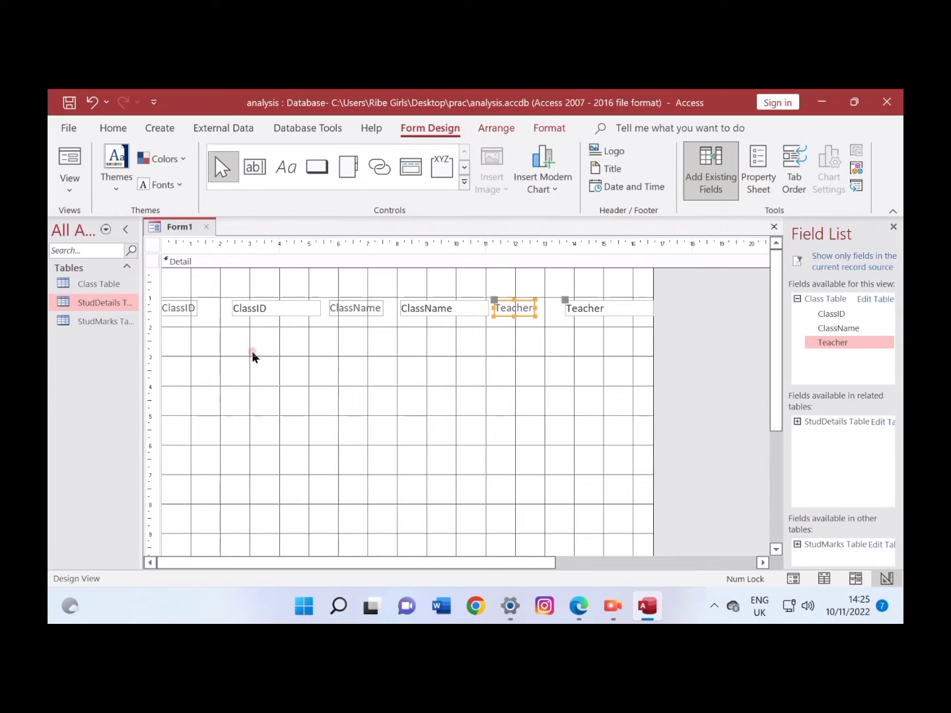
left_click(186, 310)
left_click_drag(170, 319, 178, 317)
Resize the ClassID text box to sit beside its label, spanning about 1.7 to 3.5 on the horizontal ruler.
left_click(243, 309)
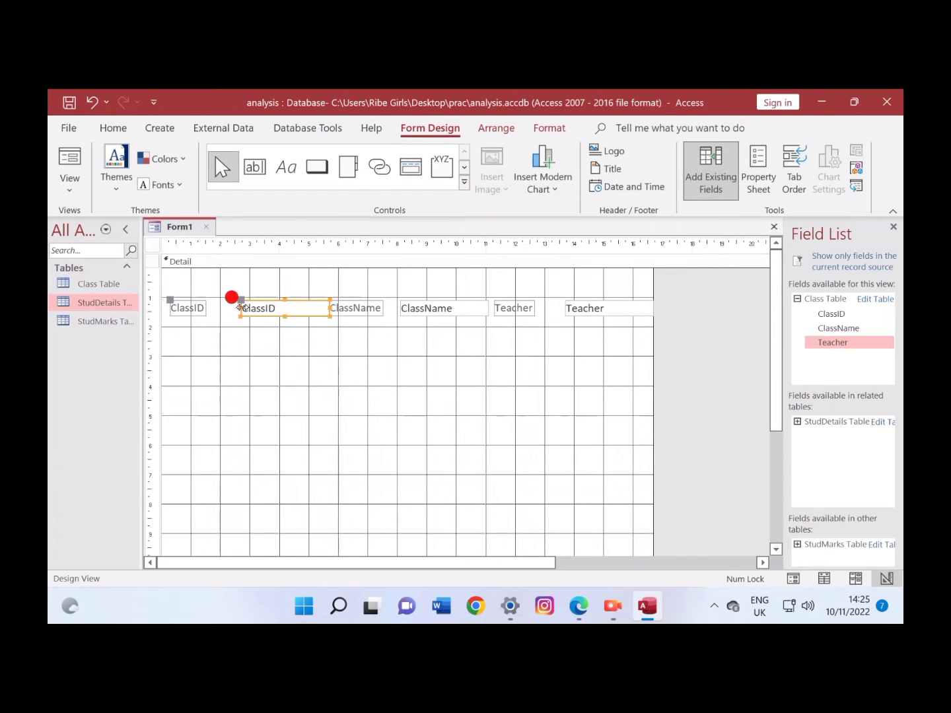
left_click_drag(241, 309, 215, 315)
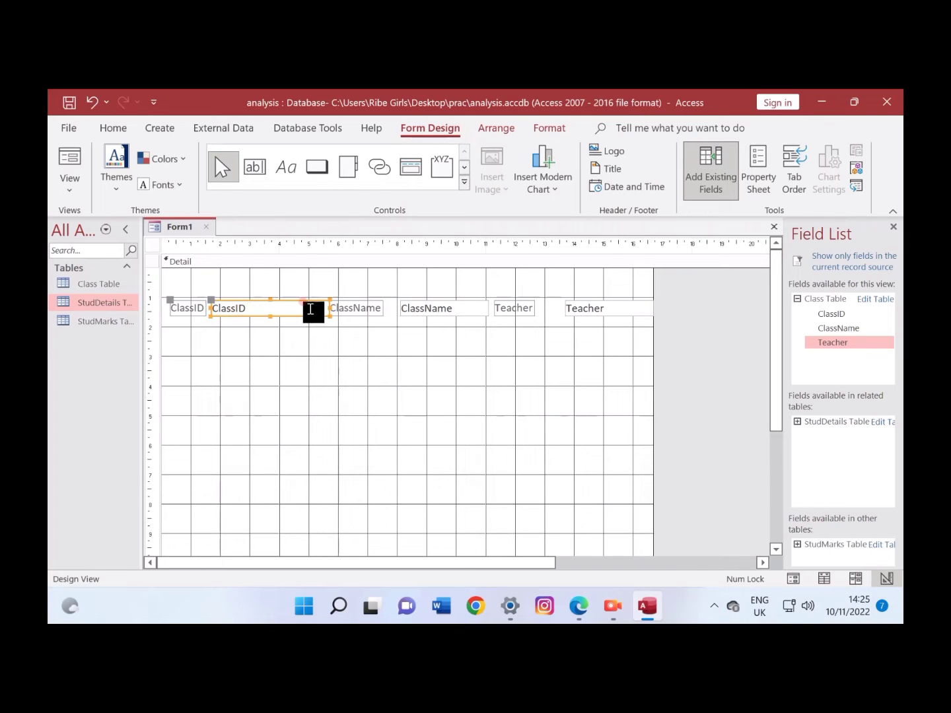
left_click_drag(330, 306, 279, 322)
Move the ClassName label to start at about 4 on the ruler and resize its text box to span about 6 to 9.3.
left_click_drag(382, 307, 330, 311)
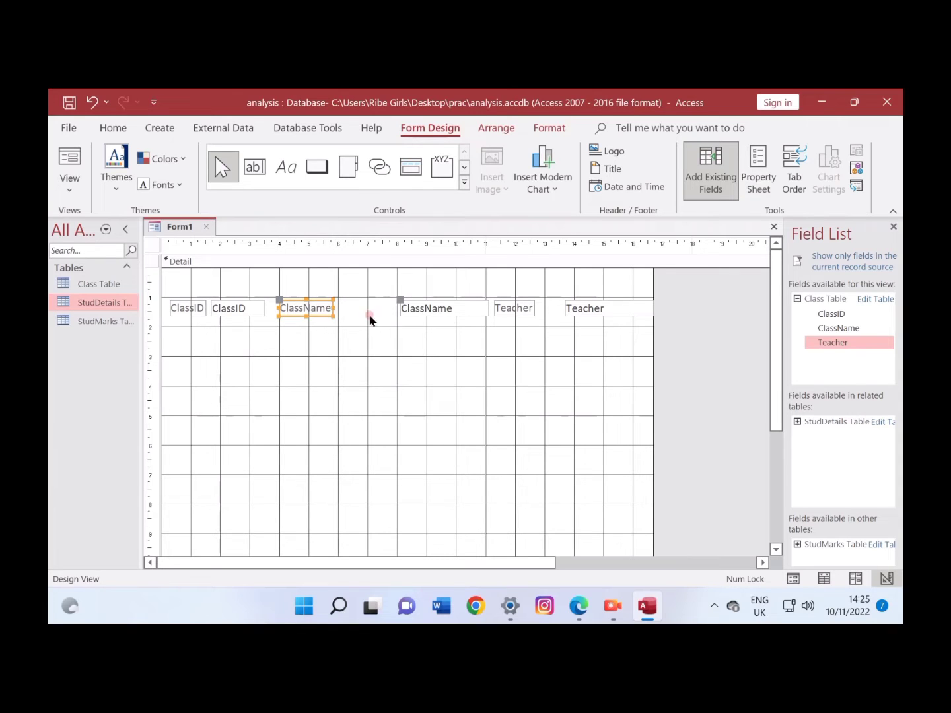
left_click(400, 309)
left_click_drag(399, 310, 338, 312)
left_click_drag(489, 309, 436, 315)
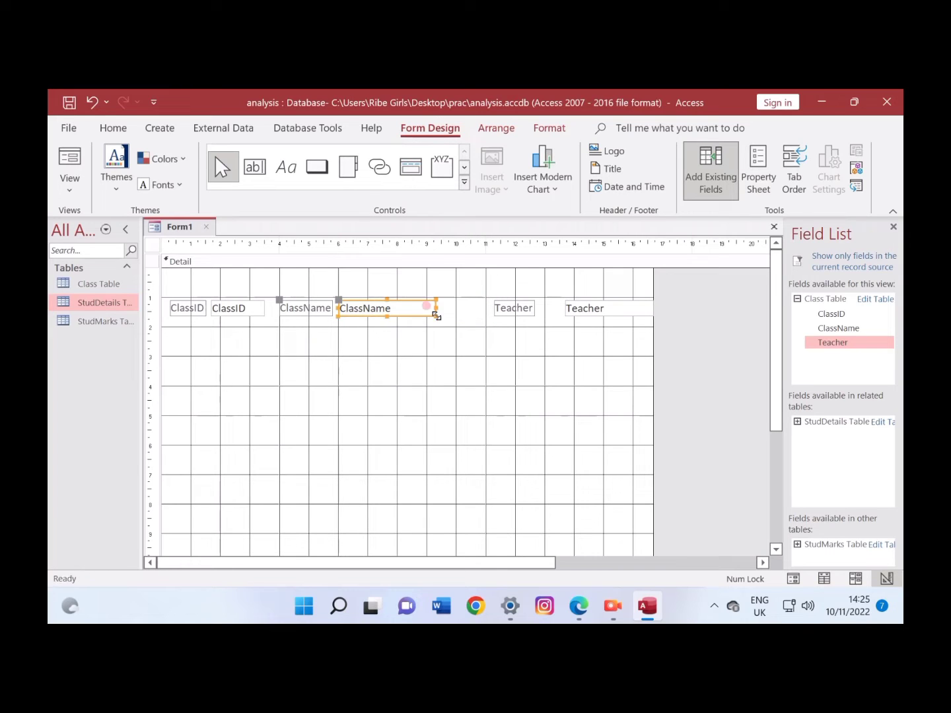
Resize the Teacher label to span about 9.7 to 11.4 on the ruler and its text box about 11.6 to 15.
left_click(492, 307)
left_click_drag(492, 308, 446, 314)
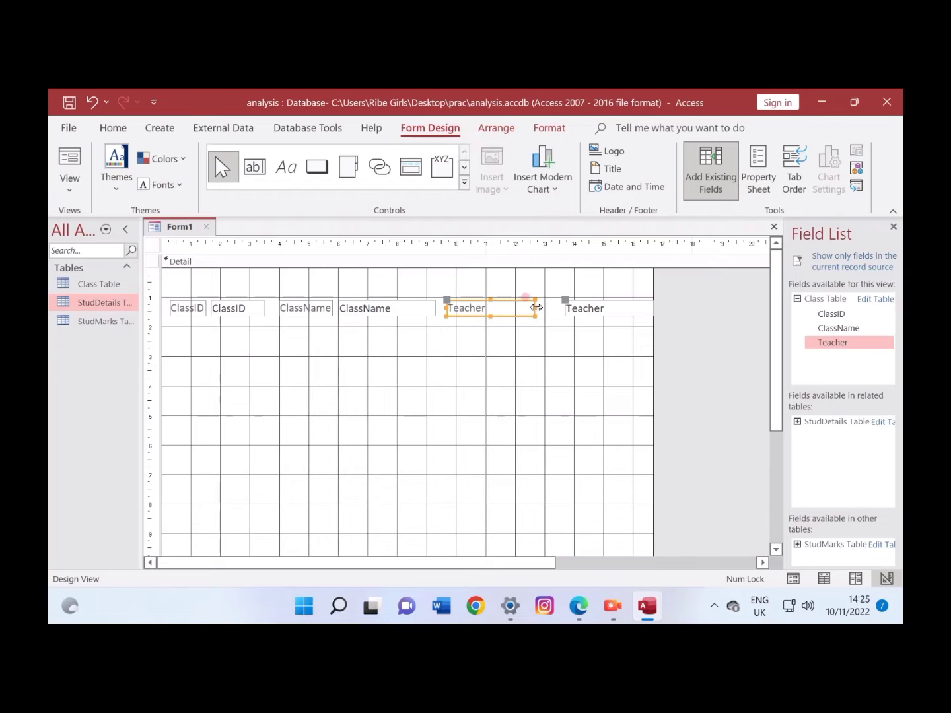
left_click_drag(532, 308, 498, 311)
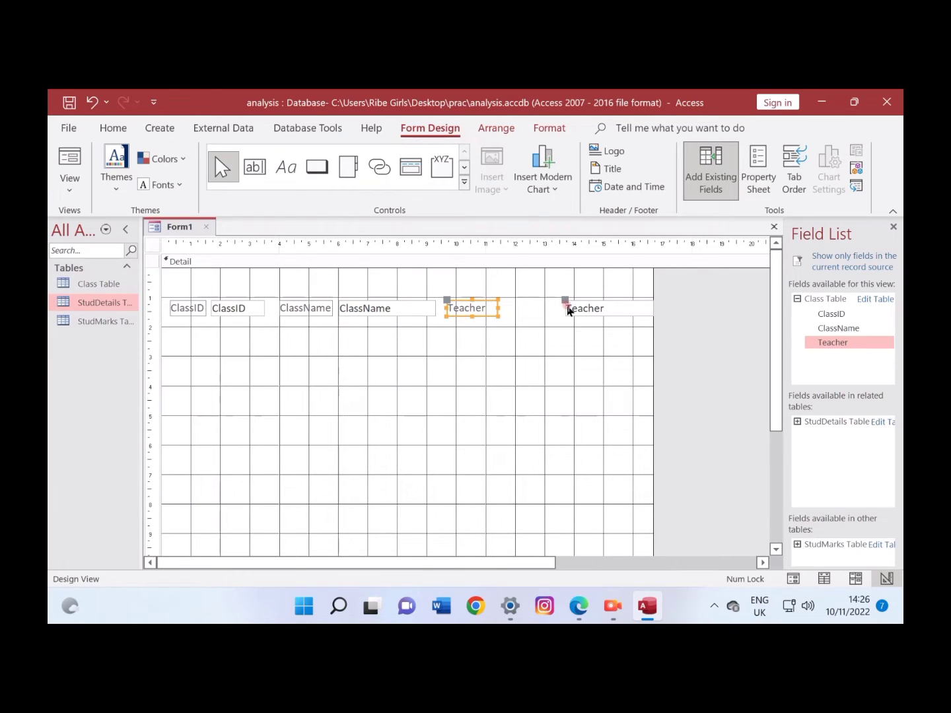
left_click_drag(568, 313, 502, 318)
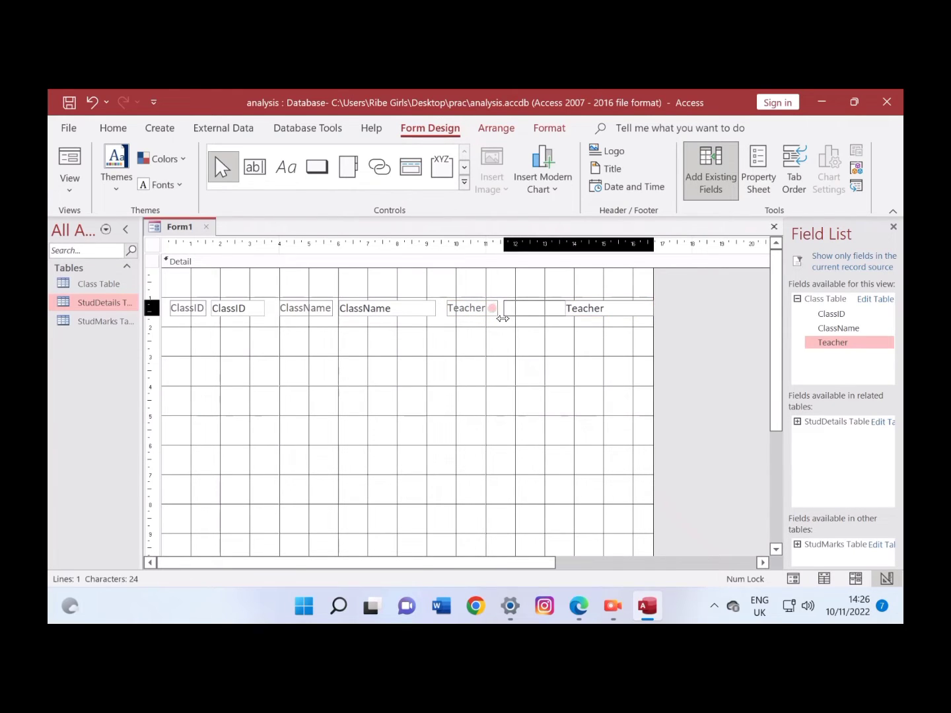
left_click_drag(650, 307, 598, 313)
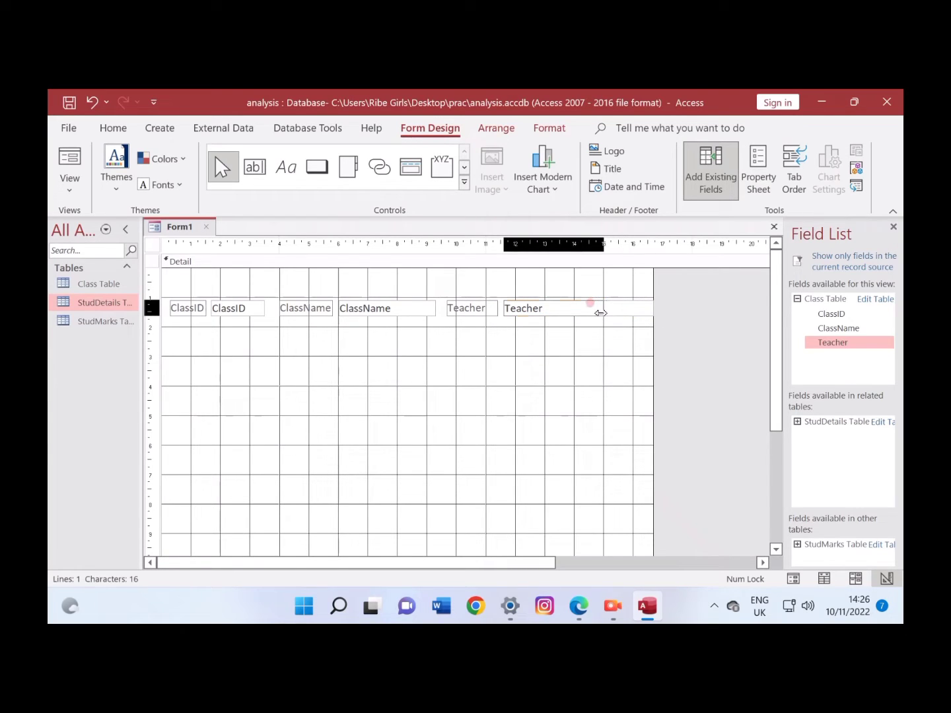
Make the ClassID, ClassName and Teacher labels on the form bold.
left_click(187, 308)
left_click(305, 307, "shift")
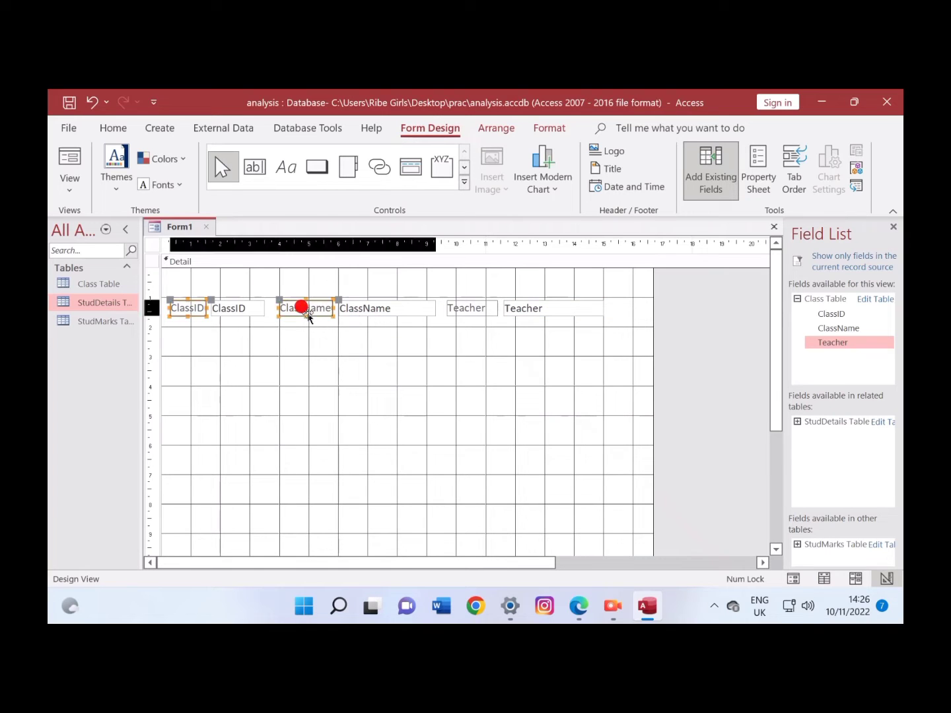
left_click(448, 304, "shift")
left_click(548, 129)
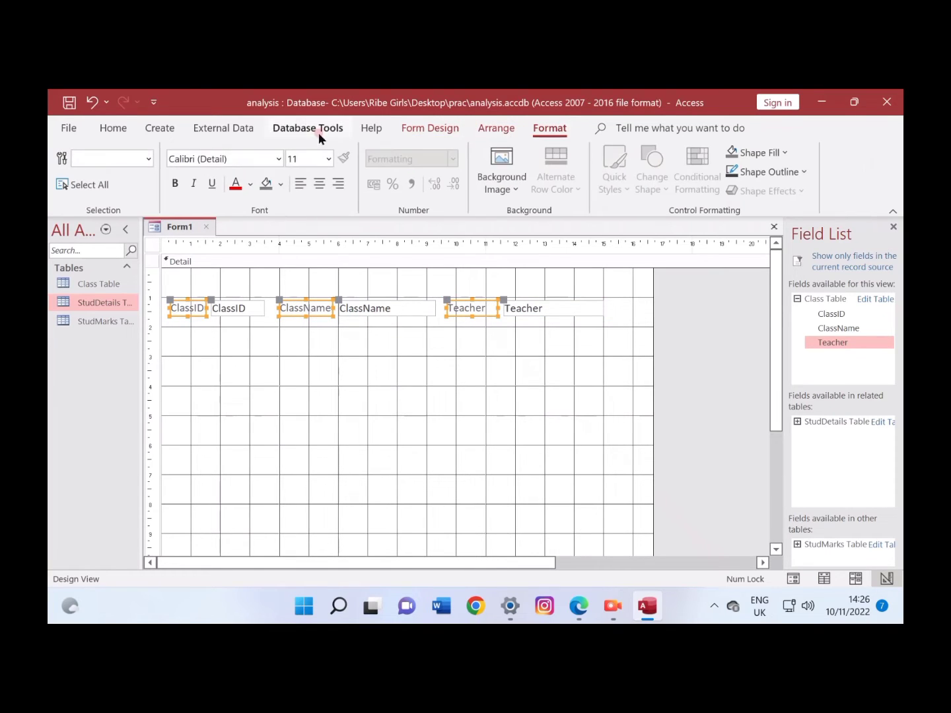
left_click(176, 184)
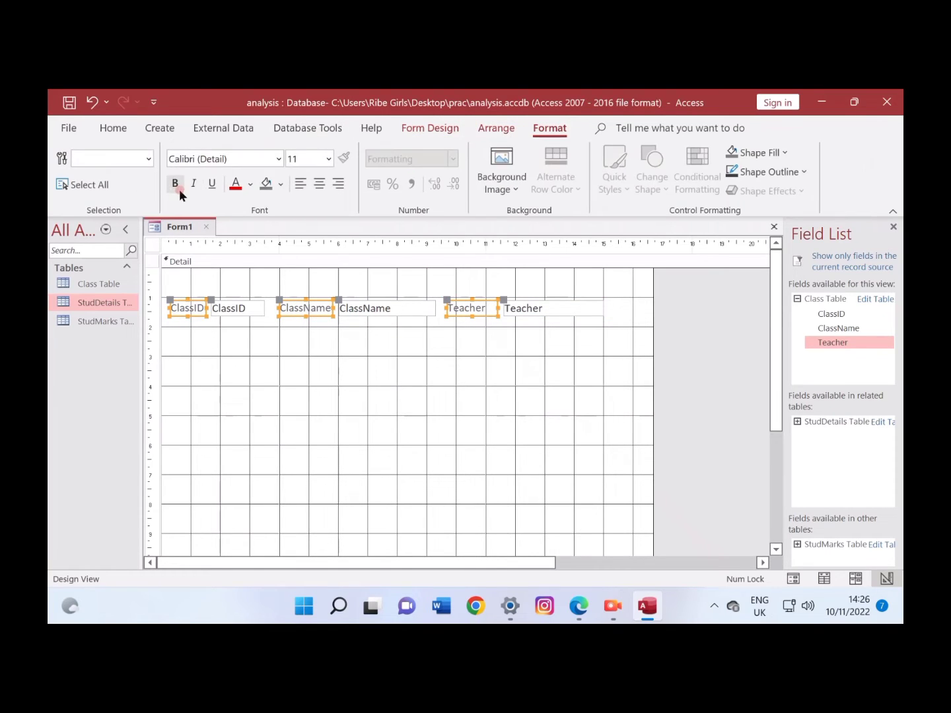
Preview the form in Layout View and compare it with figure 1 in the exam paper.
left_click(737, 532)
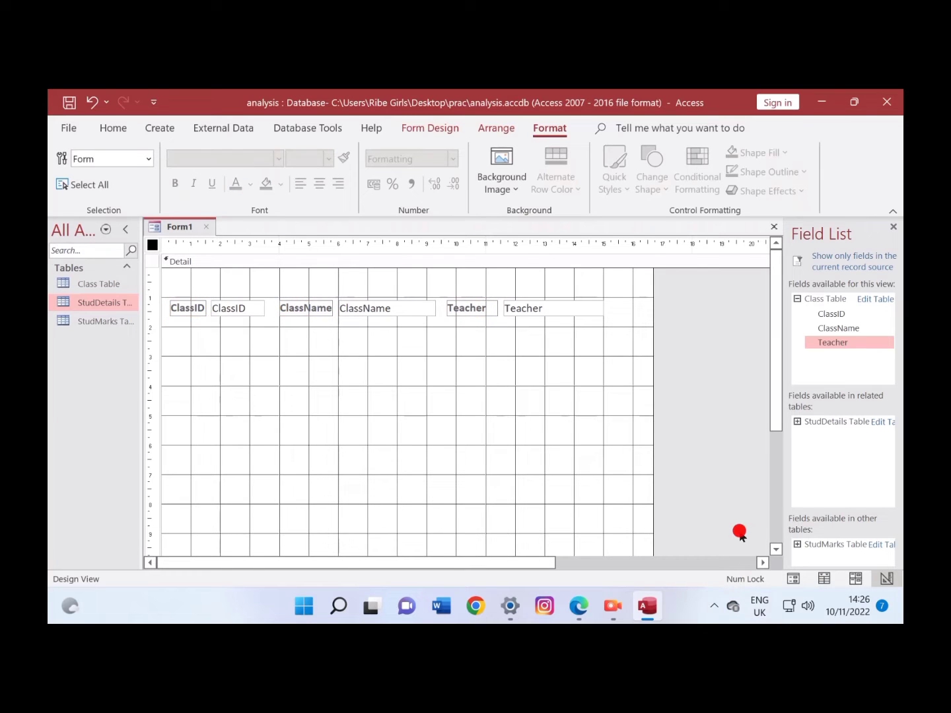
left_click(854, 579)
left_click(333, 317)
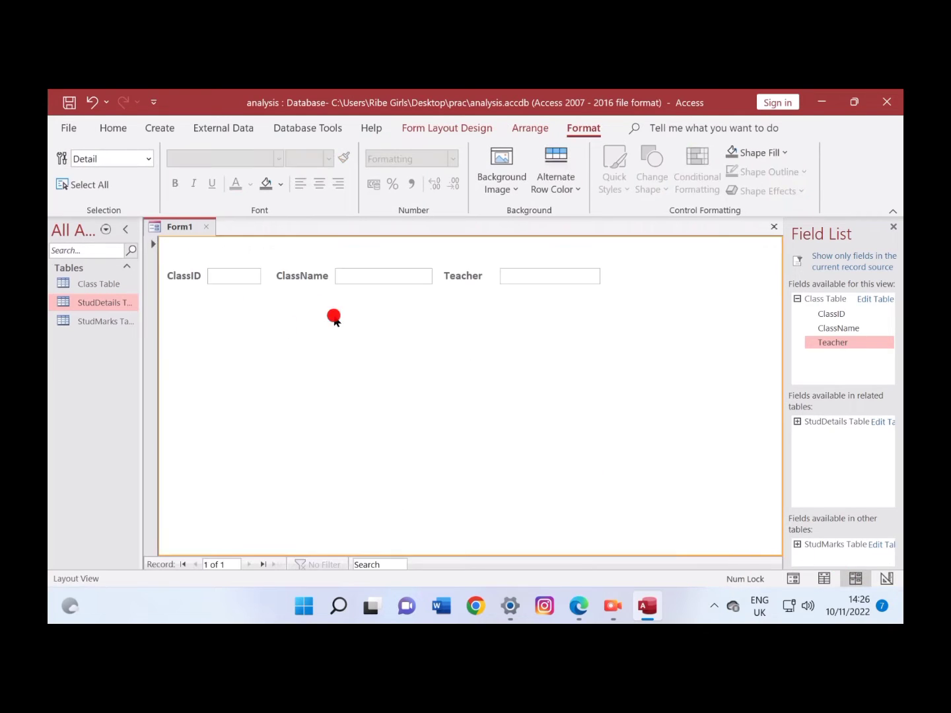
left_click(879, 579)
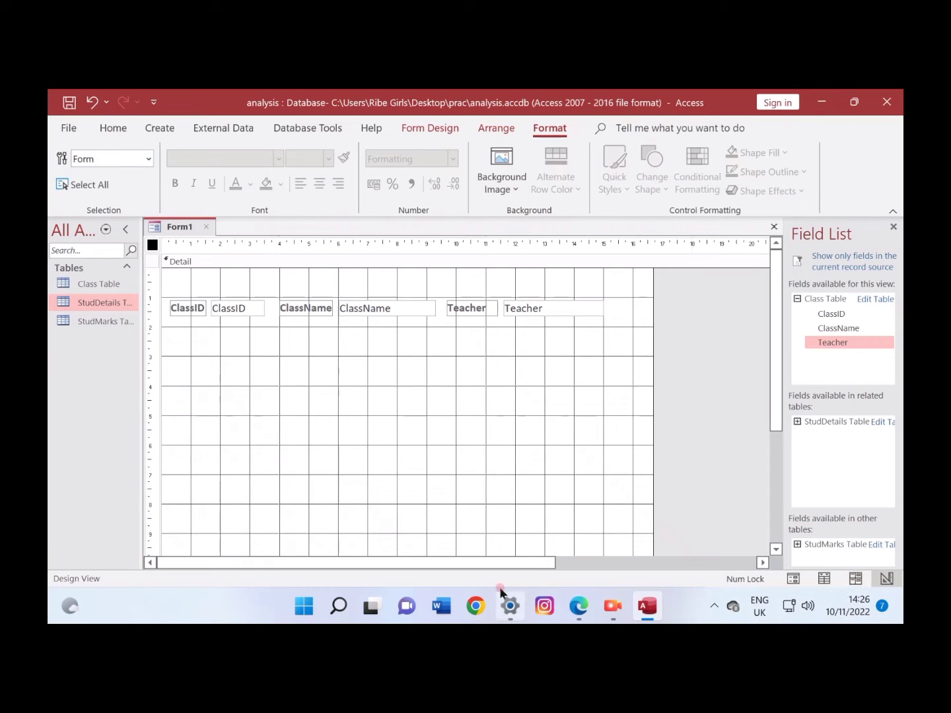
mouse_move(578, 606)
left_click(508, 545)
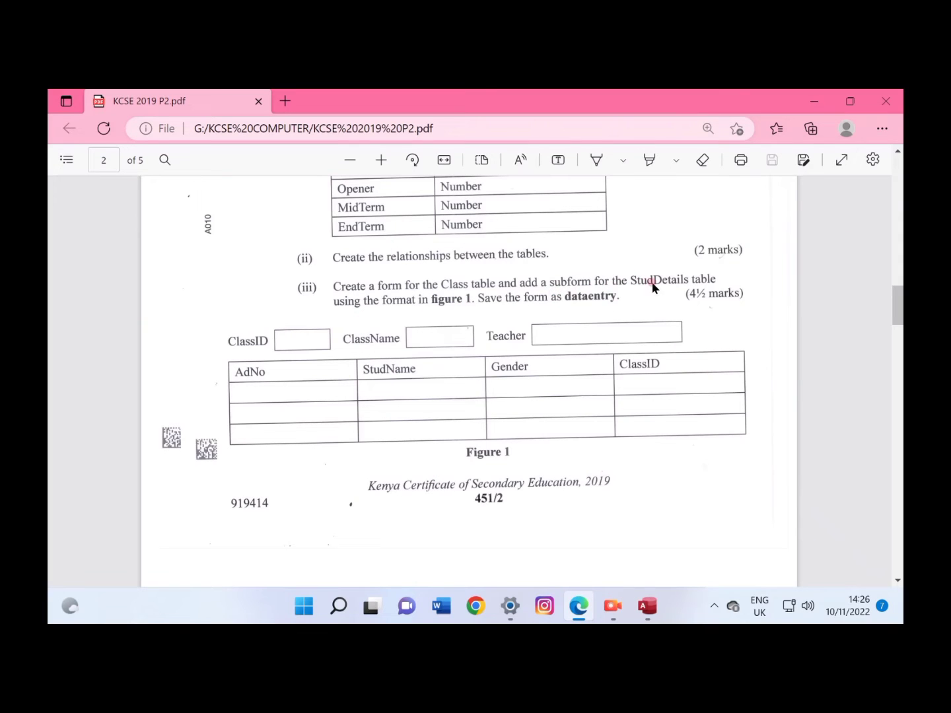
left_click(647, 607)
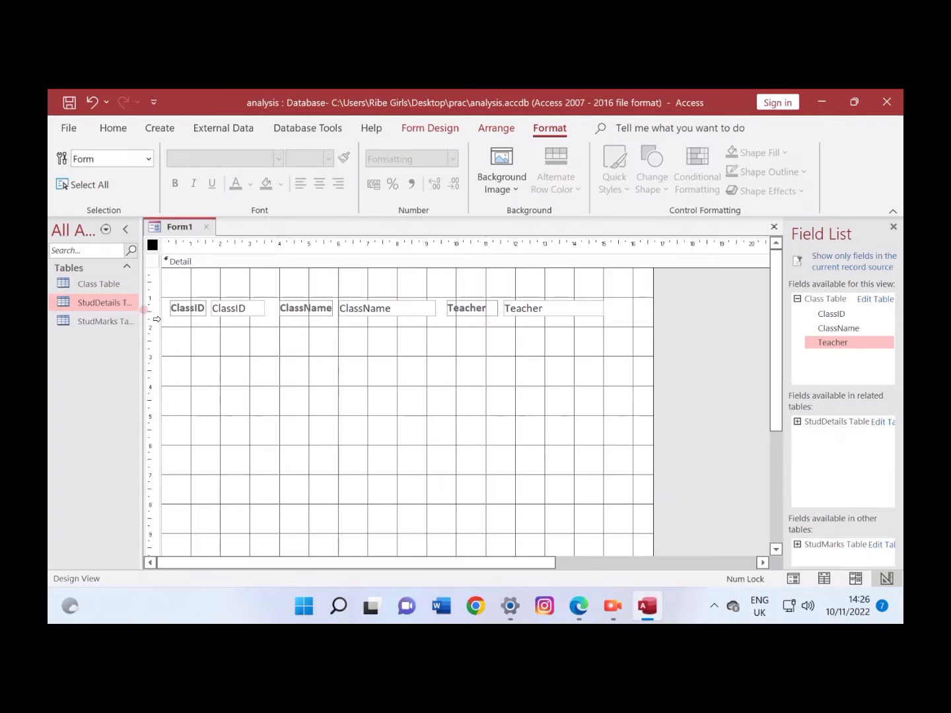
Add the StudDetails Table below the class fields as a subform linked to the main form by ClassID.
left_click_drag(100, 300, 234, 363)
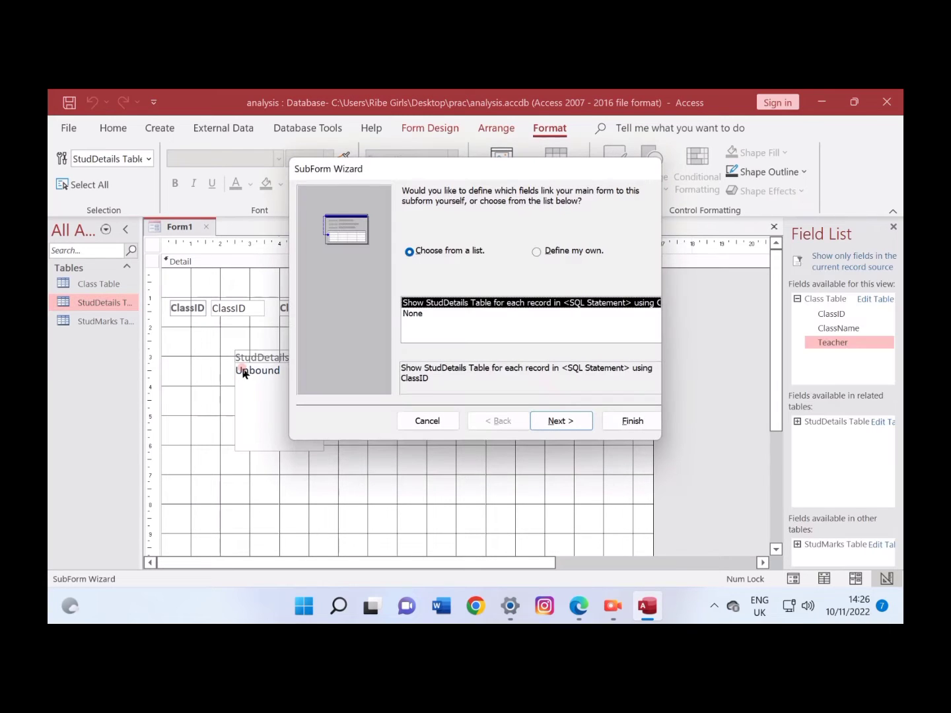
left_click(556, 420)
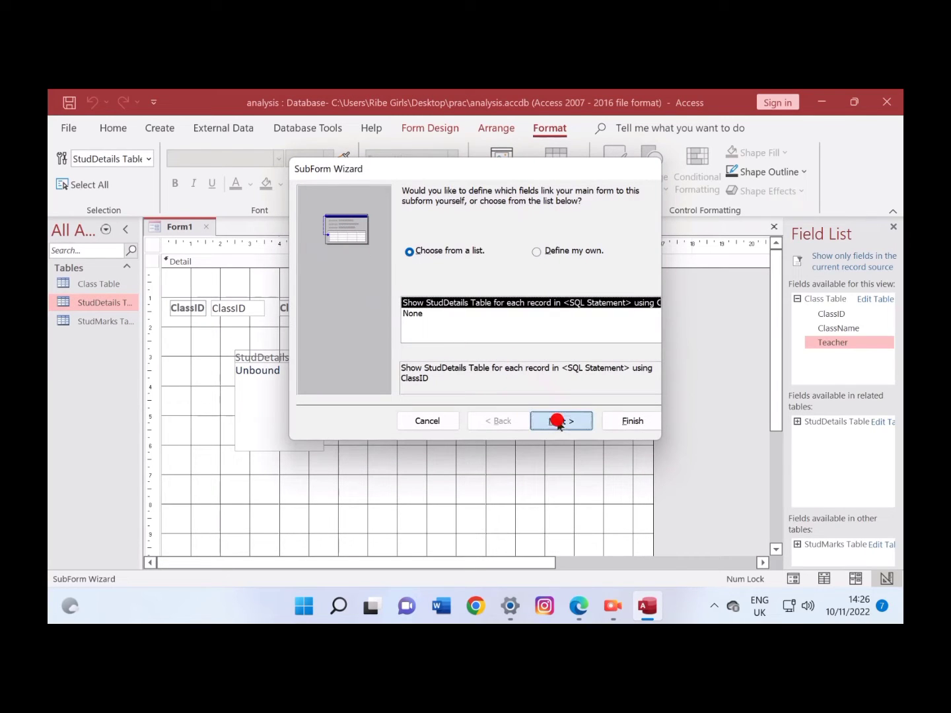
left_click(621, 420)
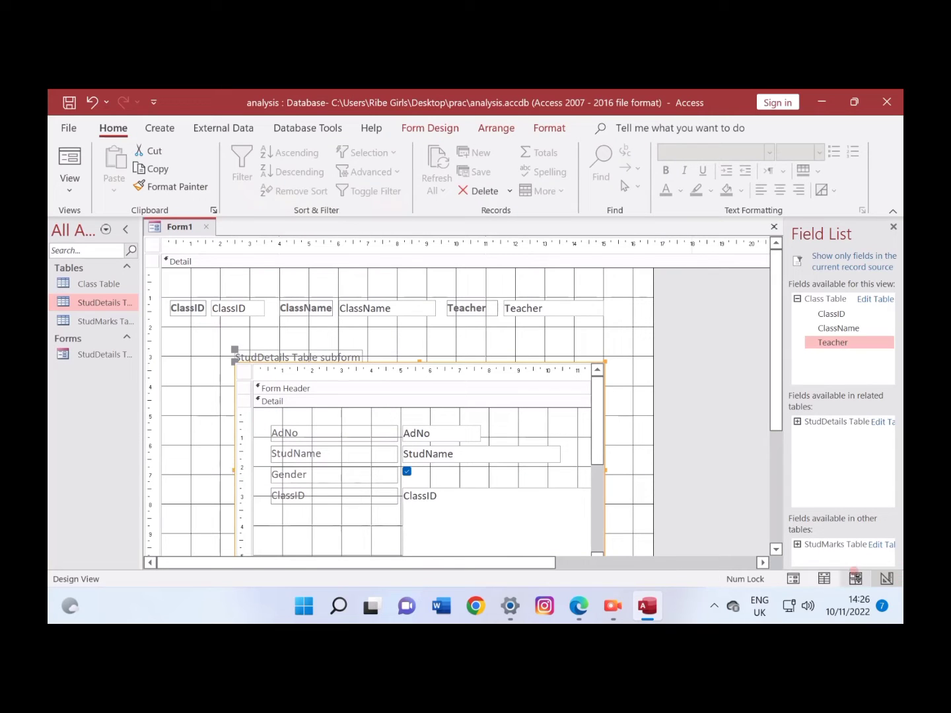
In Layout View, extend the subform's left edge to align with the ClassID label and check its columns through ClassID.
left_click(855, 579)
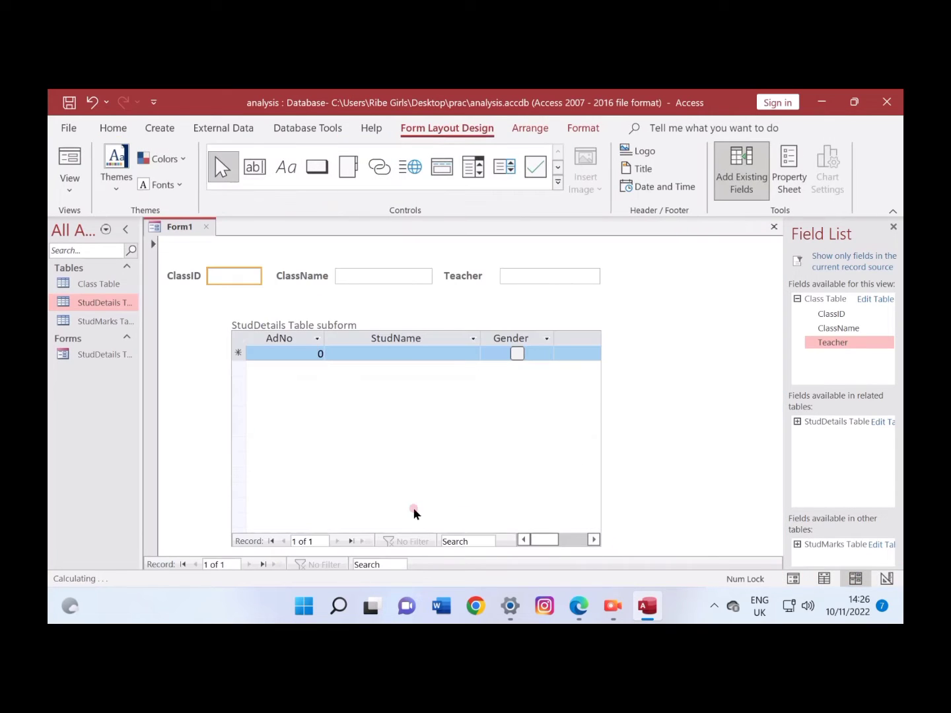
left_click(265, 335)
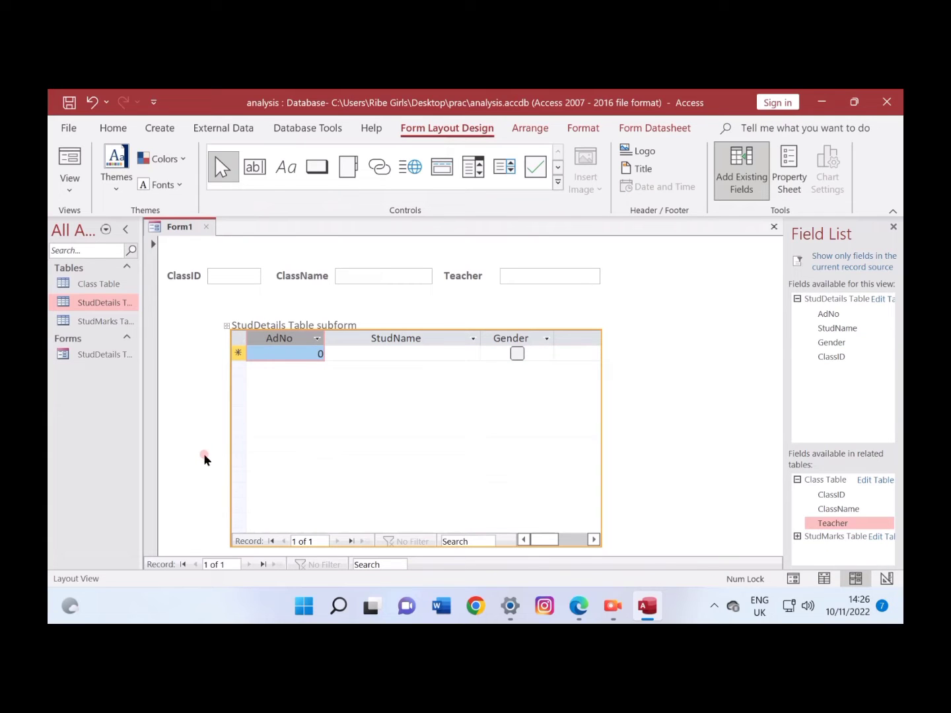
left_click(225, 456)
left_click_drag(231, 451, 167, 450)
left_click(600, 457)
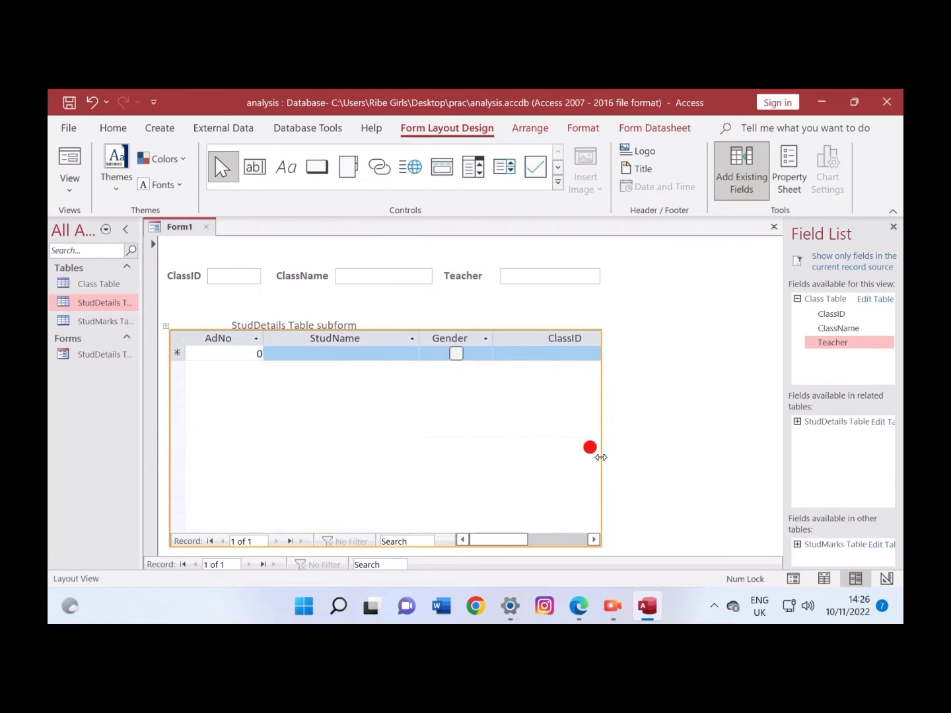
mouse_move(600, 457)
left_mouse_down()
mouse_move(620, 452)
mouse_move(601, 460)
left_mouse_up()
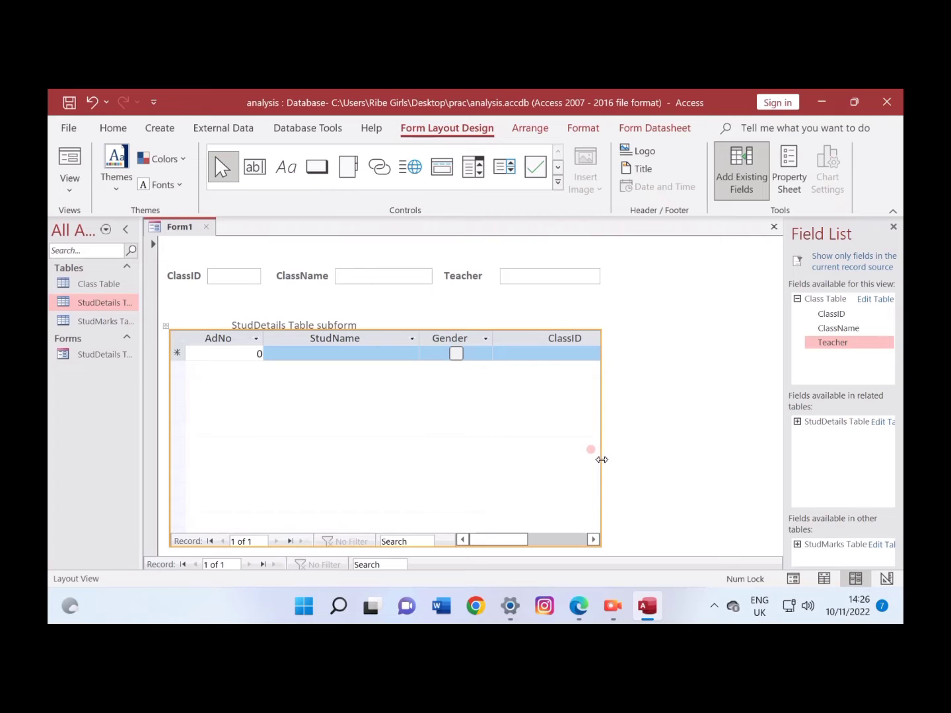
left_click(593, 538)
left_click(593, 539)
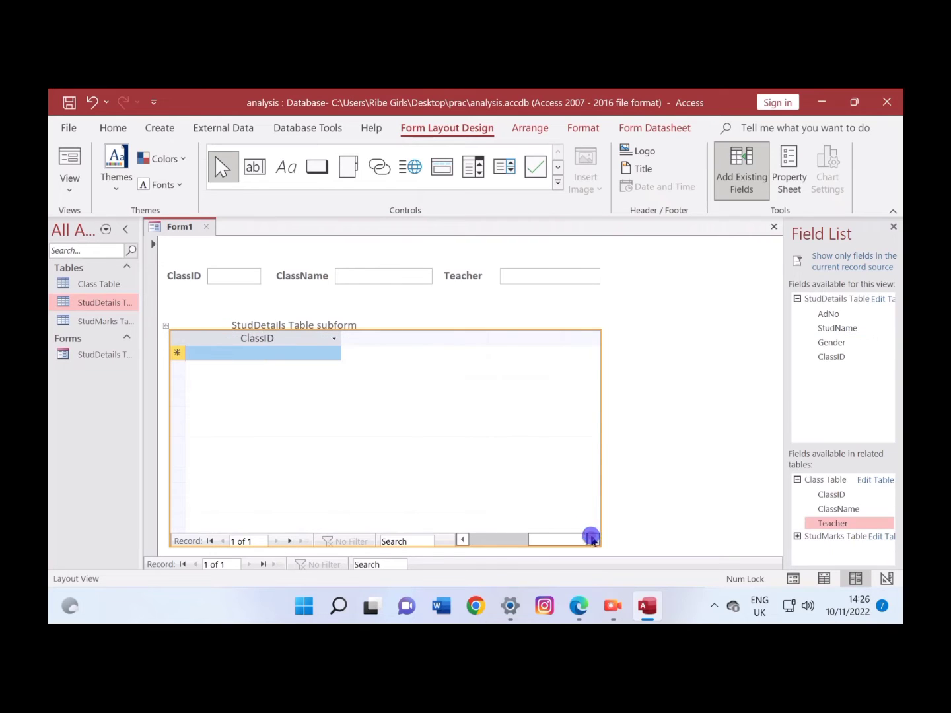
left_click(462, 539)
left_click(463, 540)
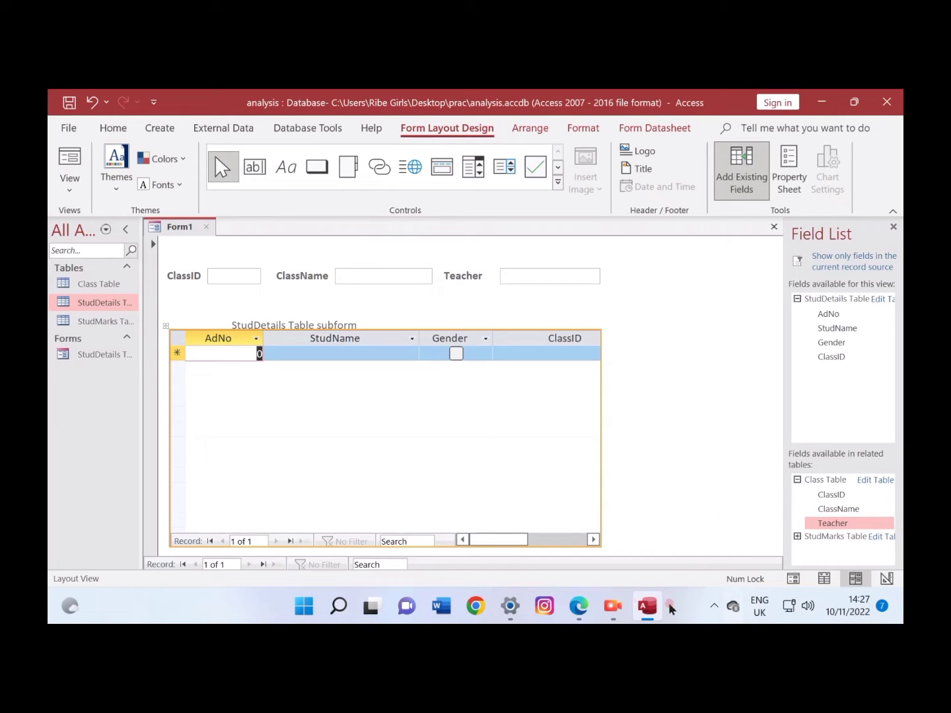
Save the form as dataentry, reopen it to check its layout, and close it.
mouse_move(616, 617)
left_click(579, 606)
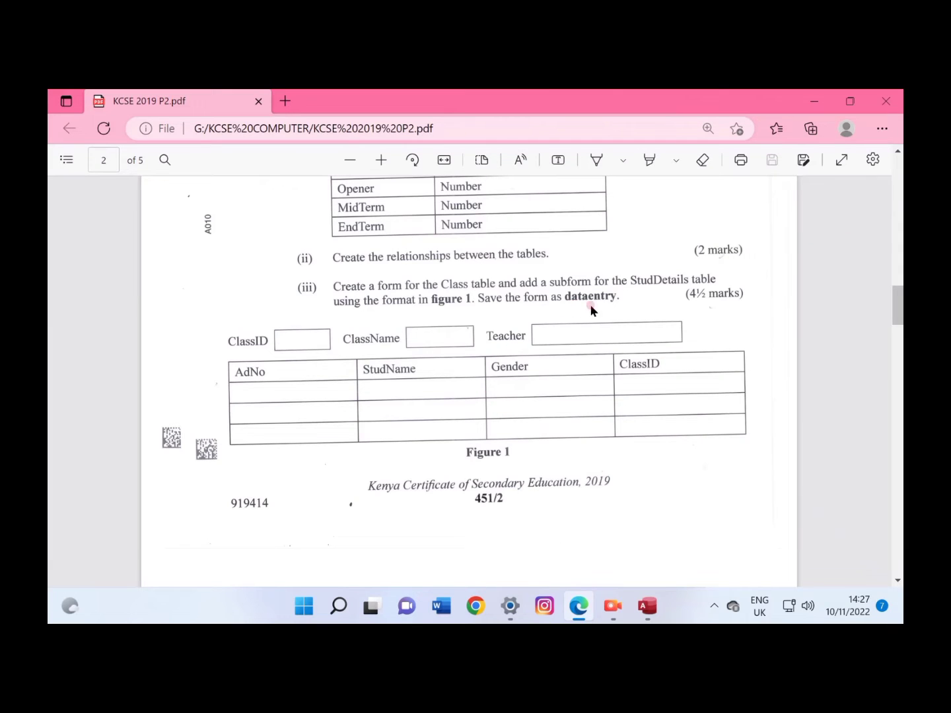
left_click(647, 606)
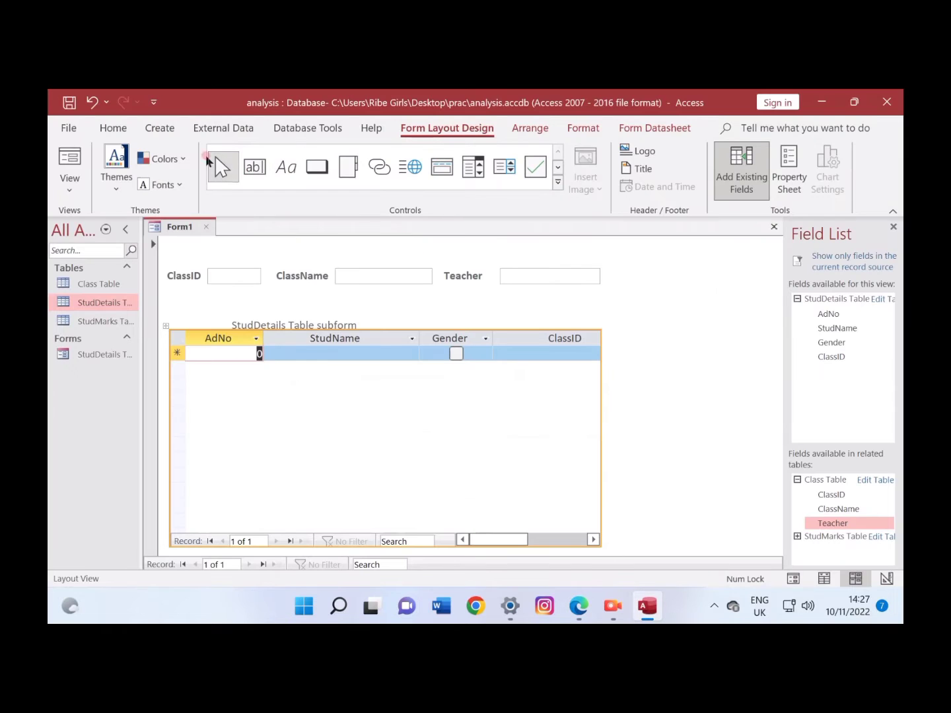
left_click(69, 103)
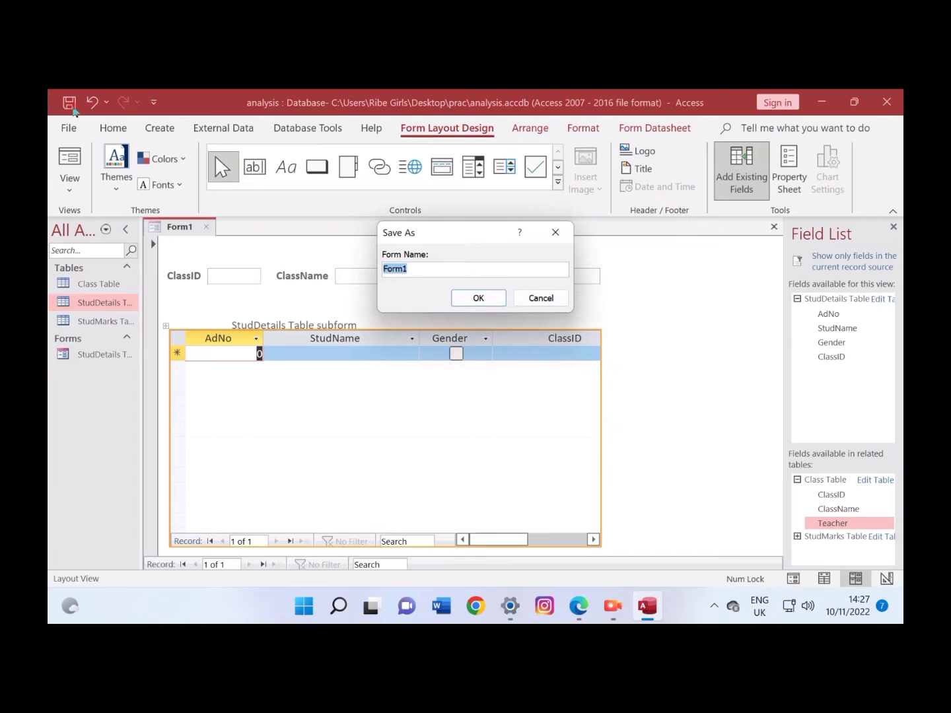
type("dataentry")
left_click(475, 299)
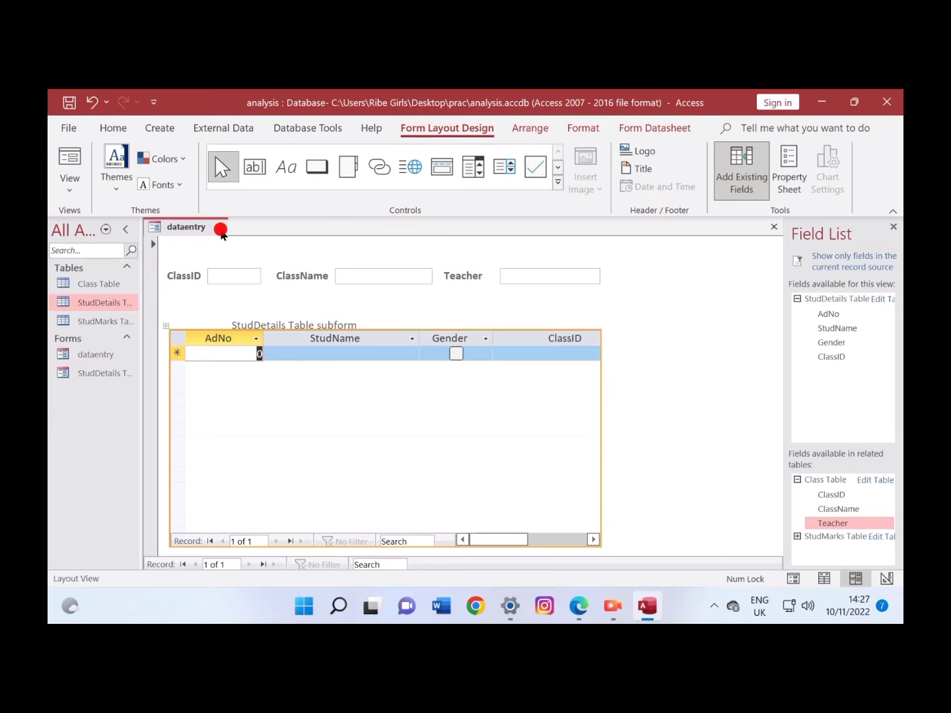
left_click(221, 228)
double_click(81, 356)
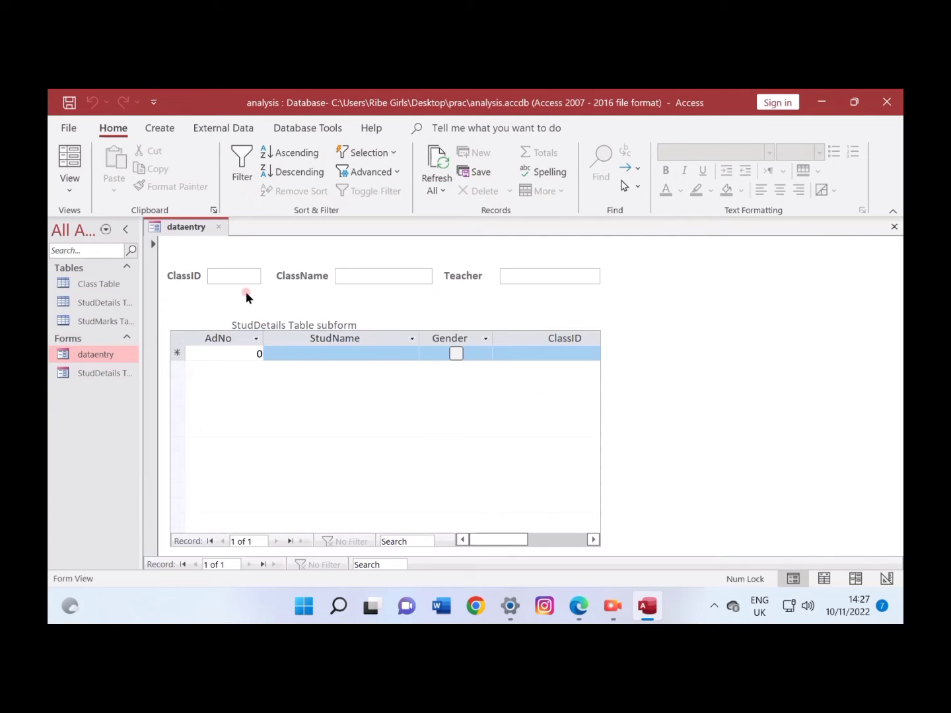
left_click(222, 228)
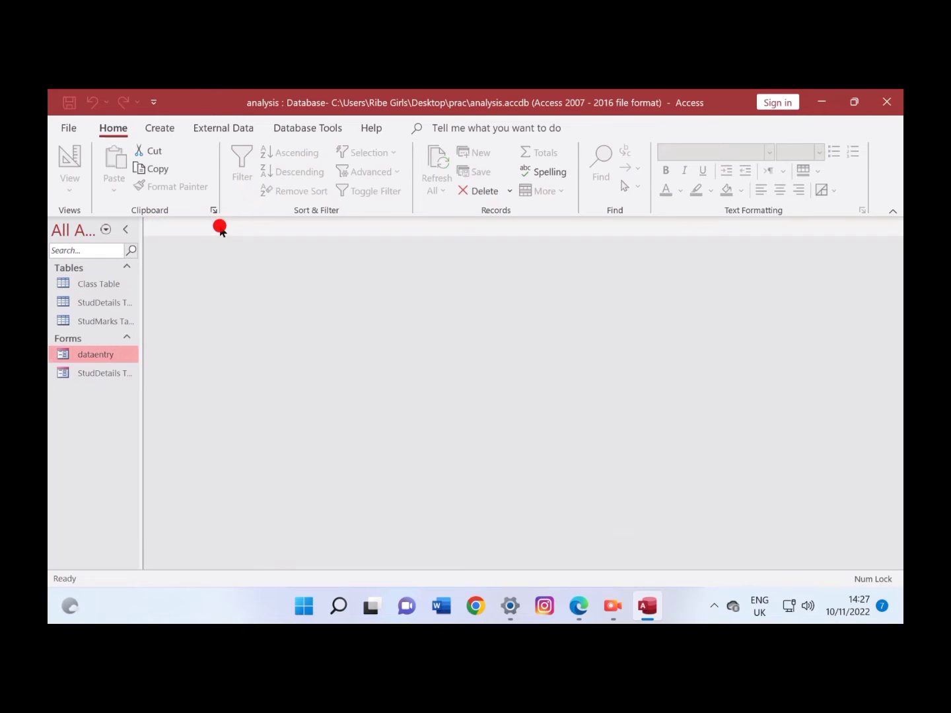
Find the question (iv) data tables in the exam paper and place the database and the paper side by side.
left_click(579, 605)
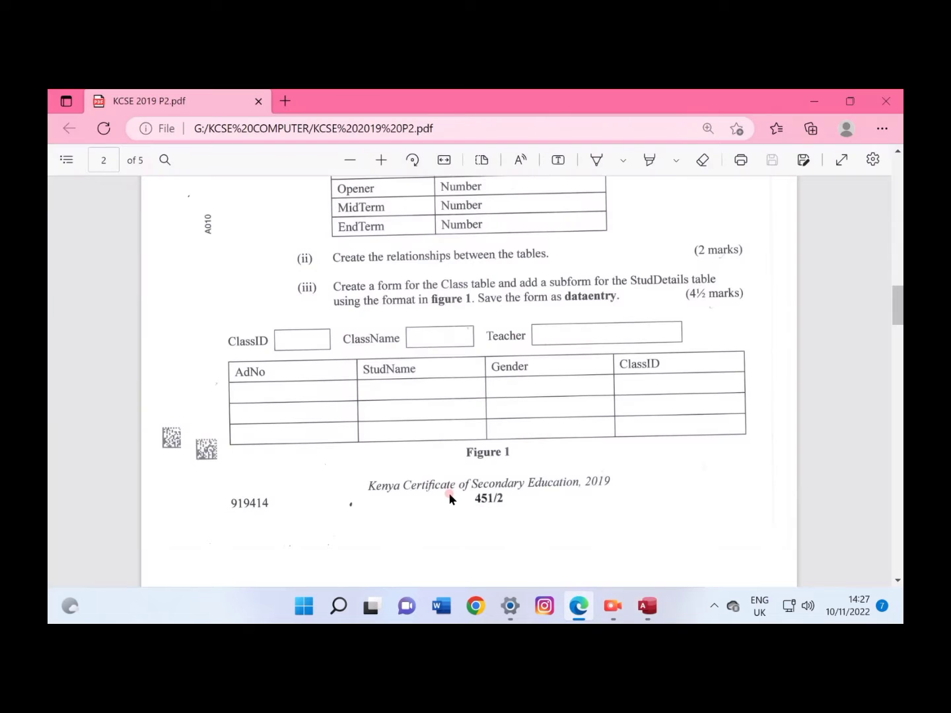
scroll(449, 492, "down", 6)
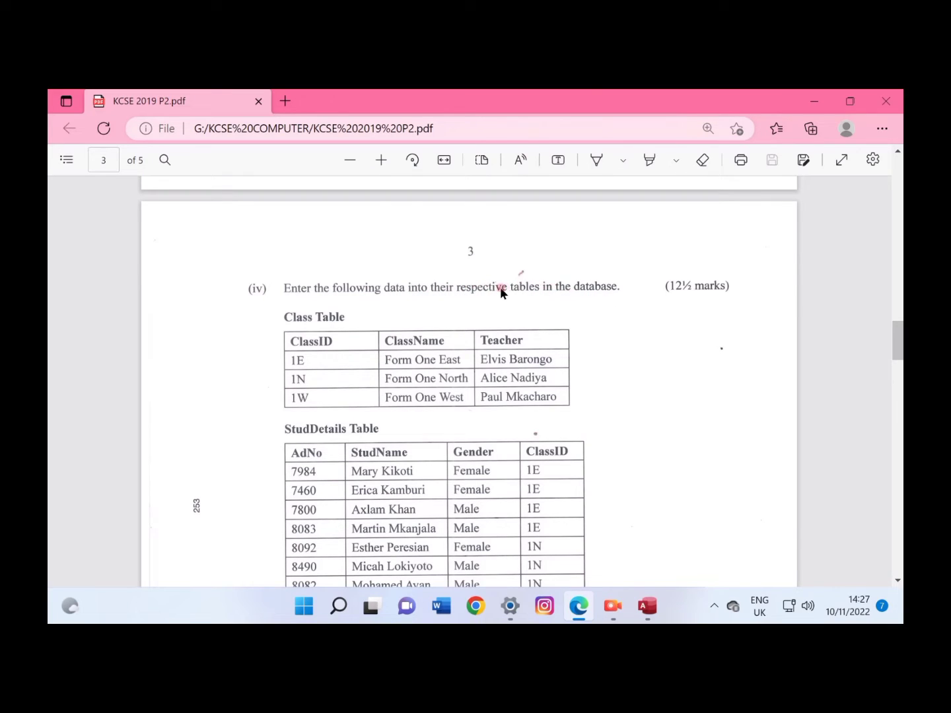
scroll(505, 342, "down", 3)
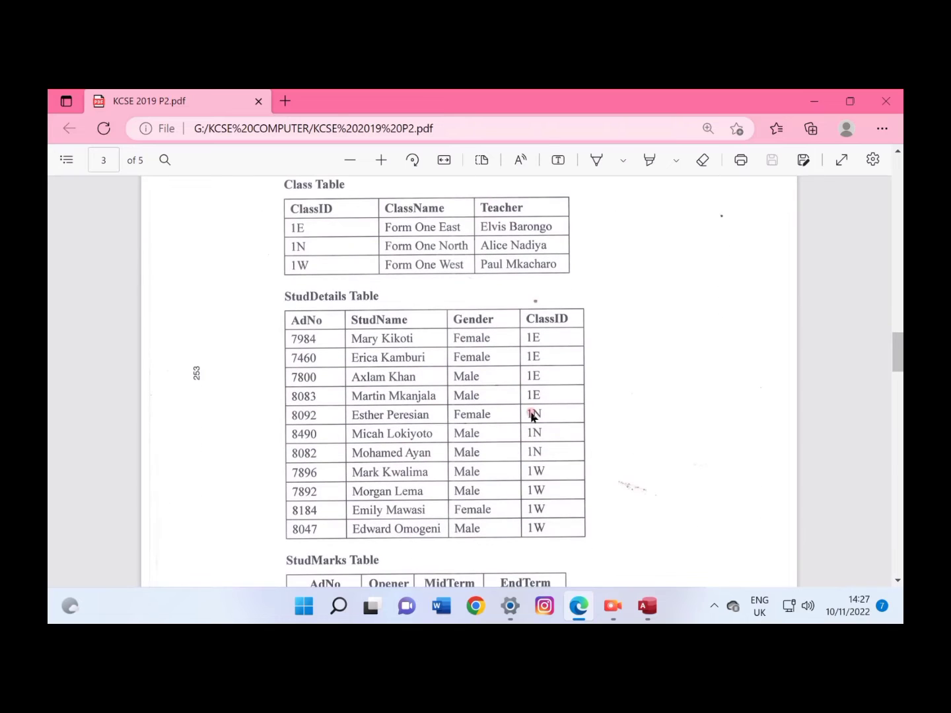
scroll(573, 480, "up", 1)
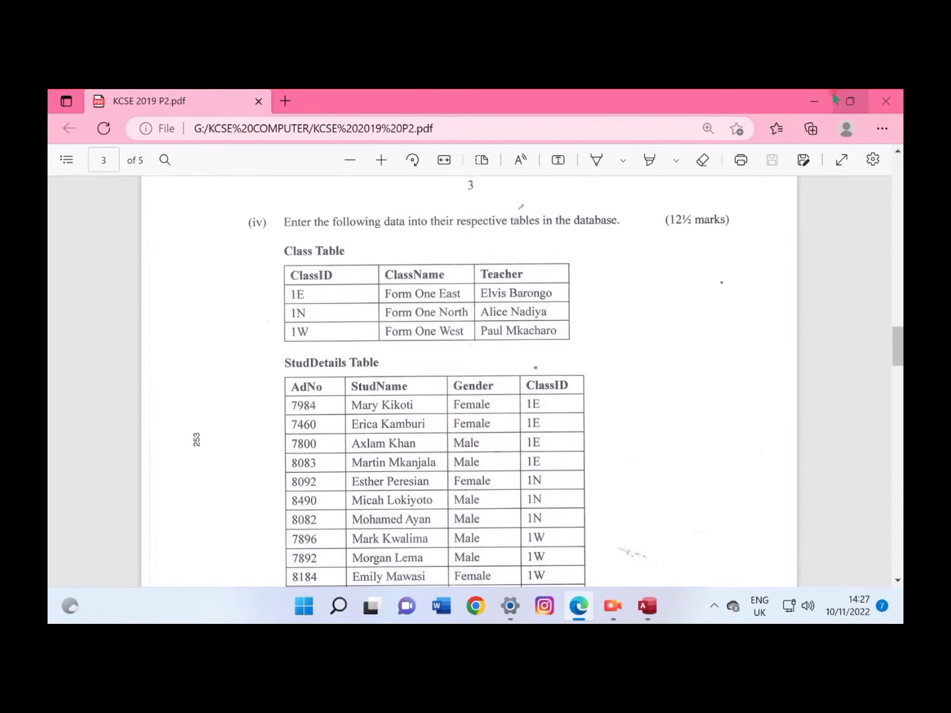
mouse_move(850, 101)
left_click(785, 123)
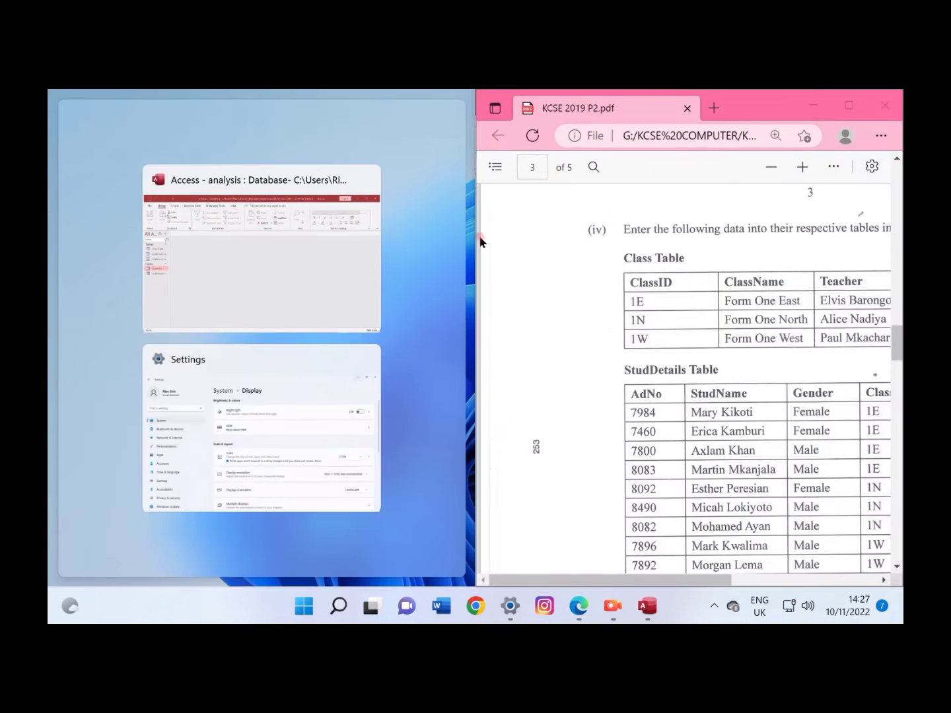
left_click(282, 239)
left_click(674, 578)
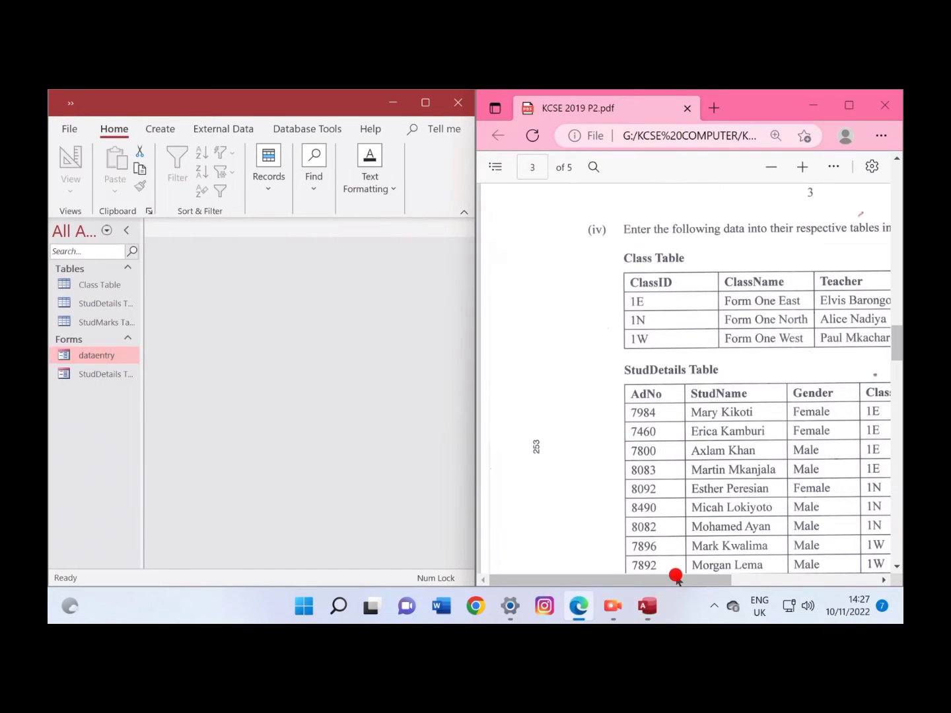
left_click_drag(681, 579, 716, 587)
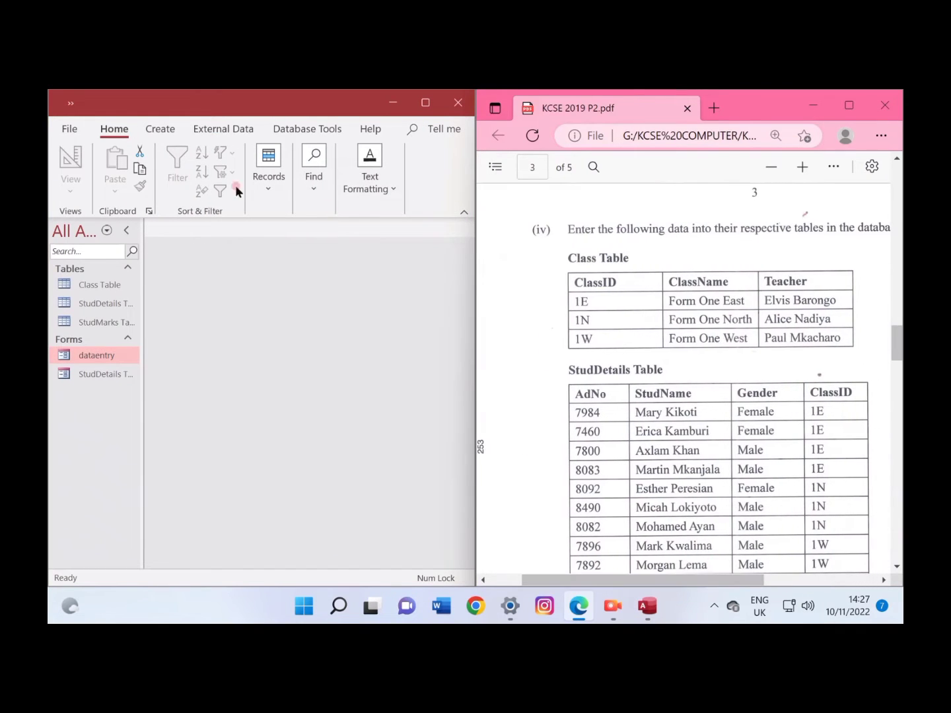
Open the Class Table in Datasheet View and close the Field List.
double_click(83, 287)
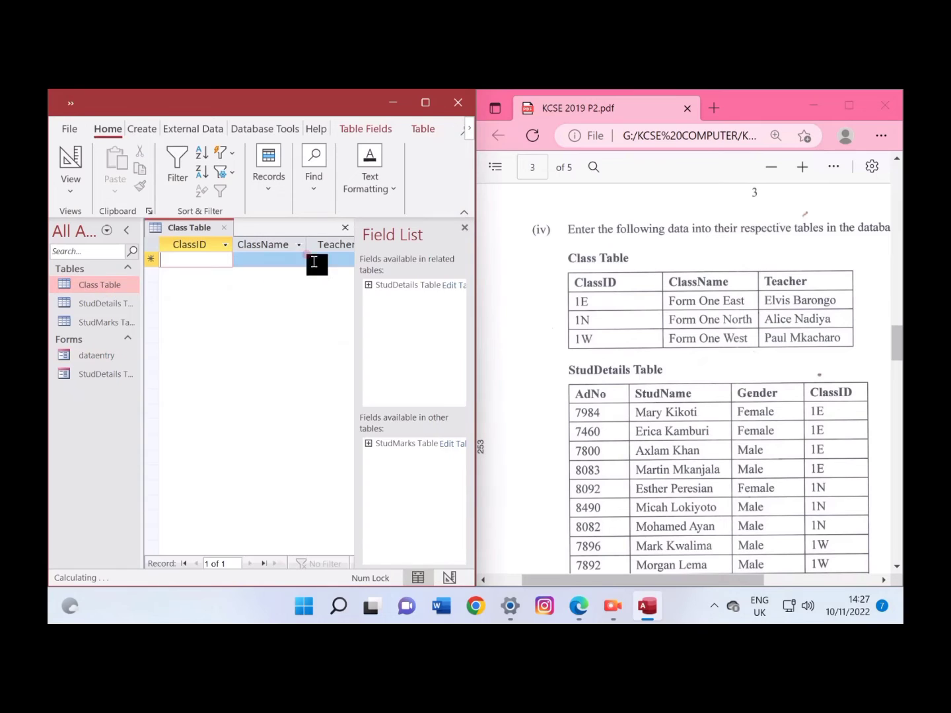
left_click(465, 227)
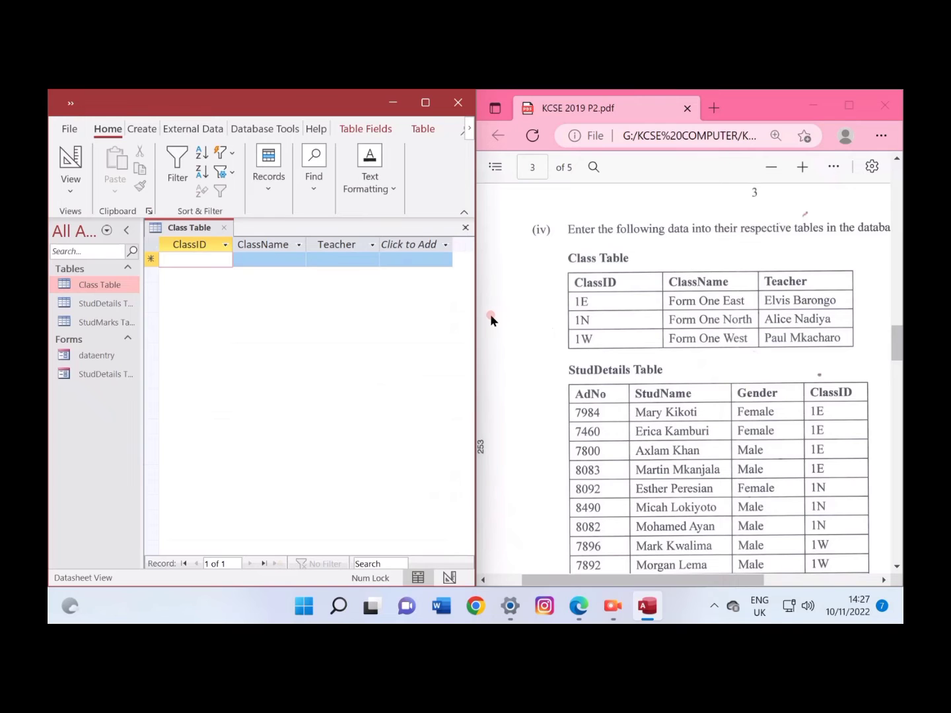
left_click(611, 611)
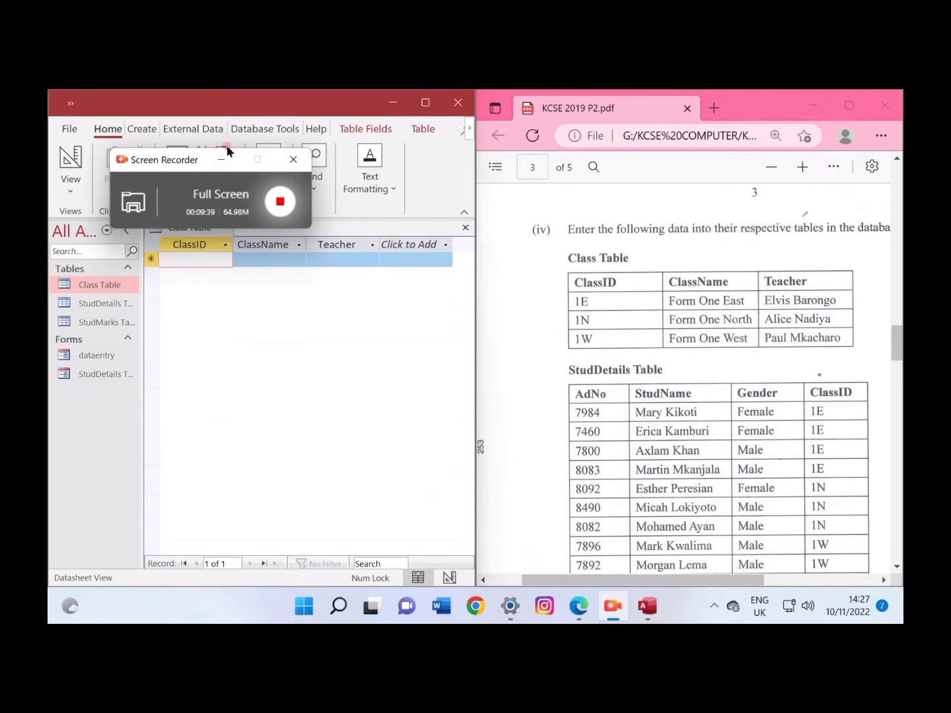
left_click(277, 200)
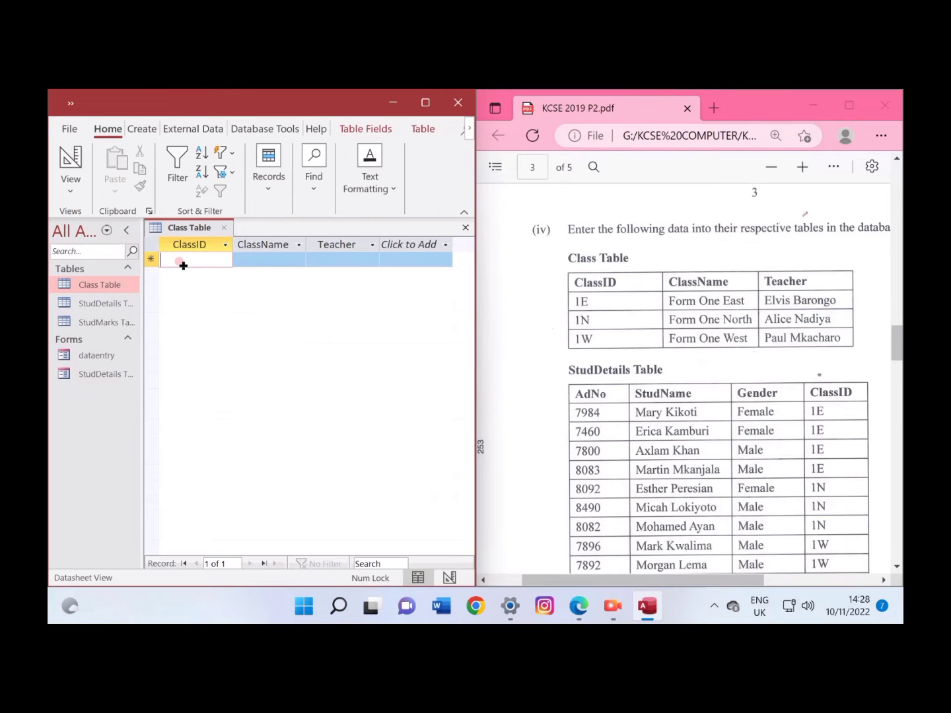
Enter the first Class Table record with ClassID 1E, ClassName Form One East and the teacher's name from the exam paper.
type("1")
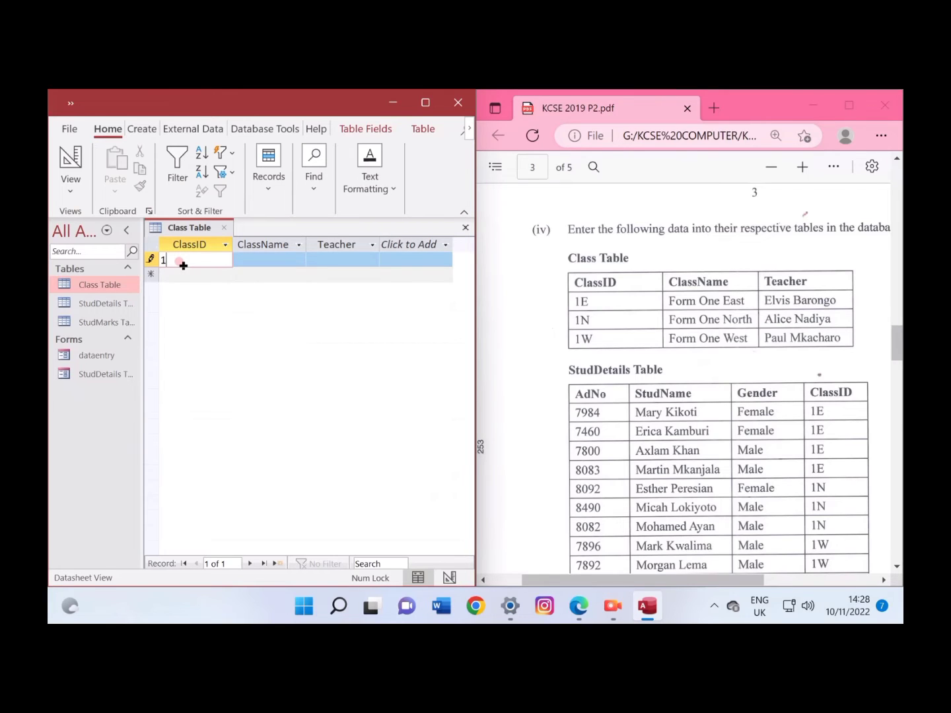
type("E")
key("Tab")
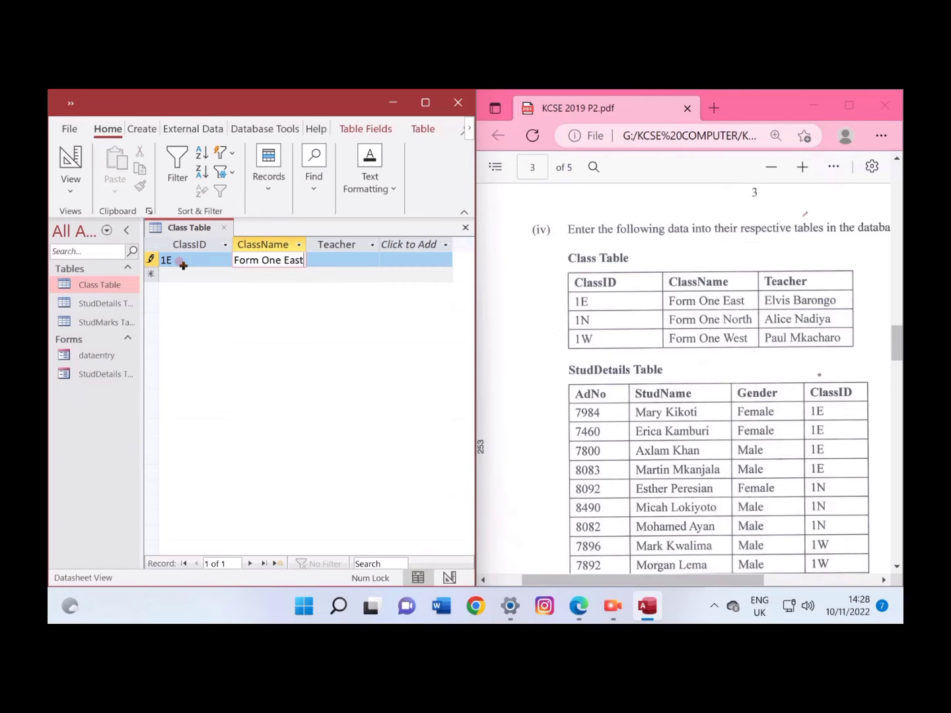
key("Tab")
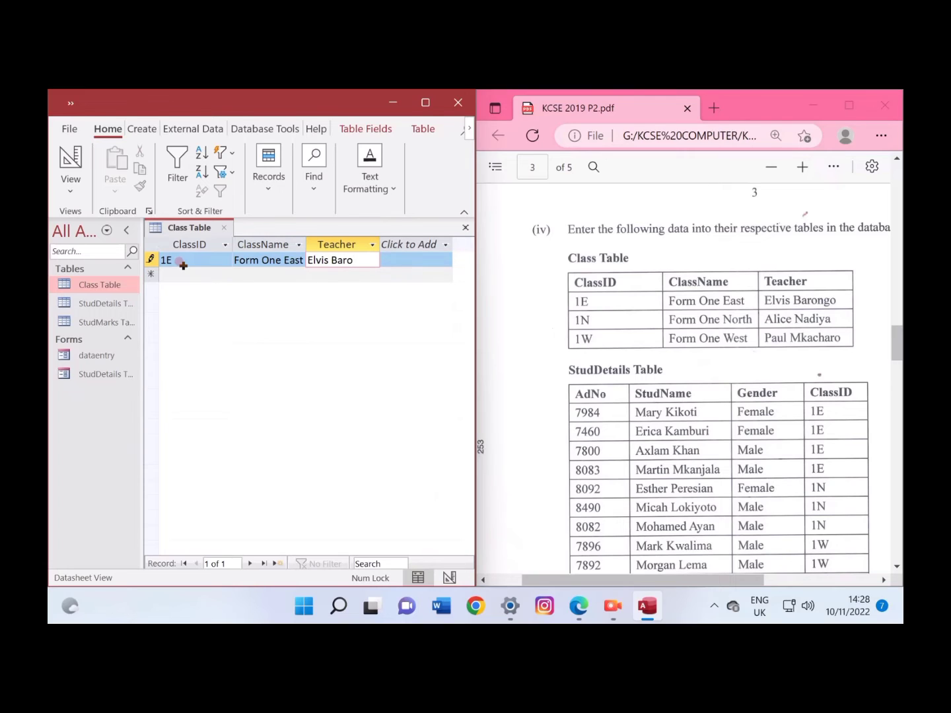
key("Tab")
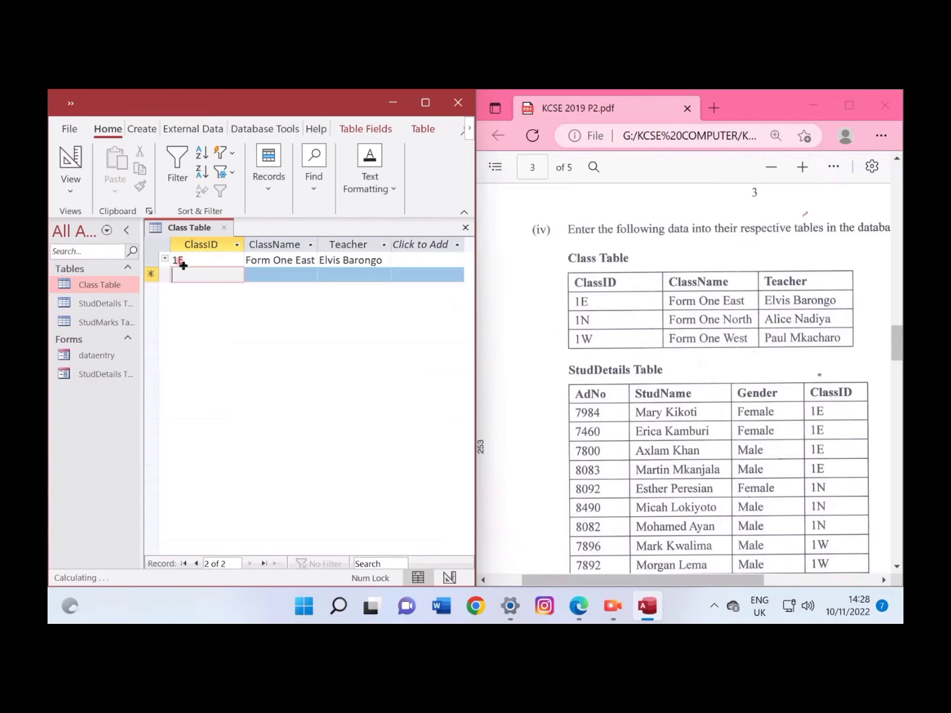
left_click(612, 606)
left_click(277, 207)
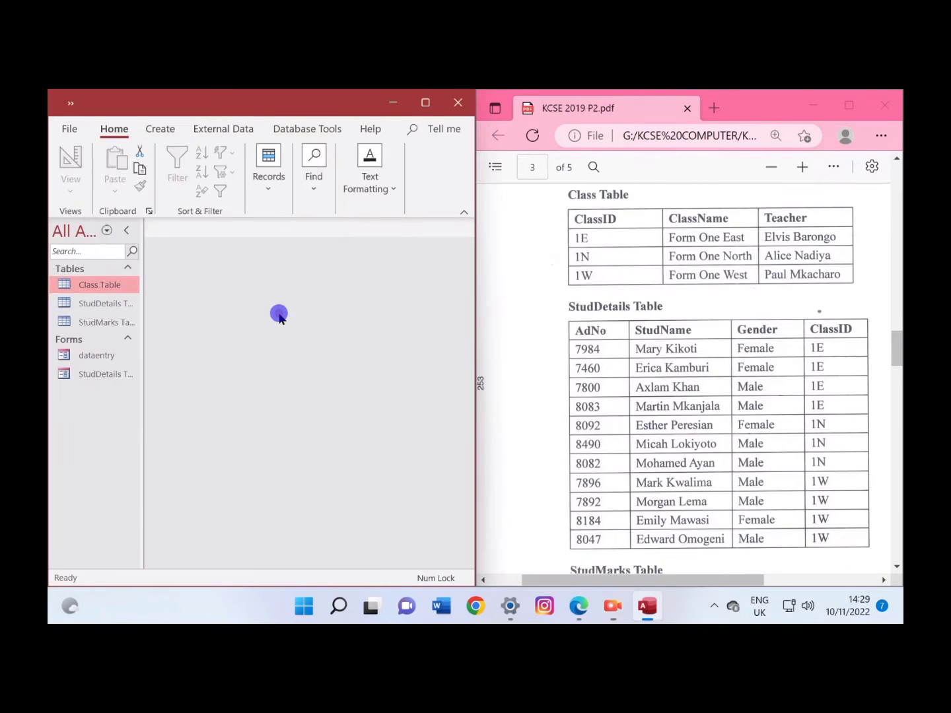
Open the StudDetails Table in Datasheet View and enter the first student's AdNo and StudName from the exam paper.
double_click(97, 304)
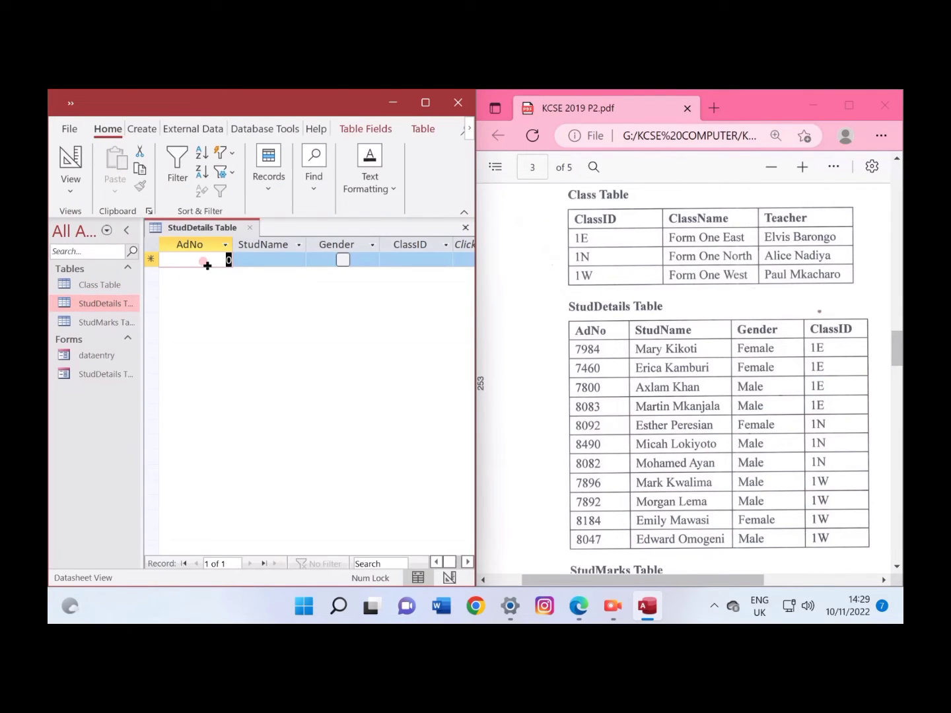
type("7984")
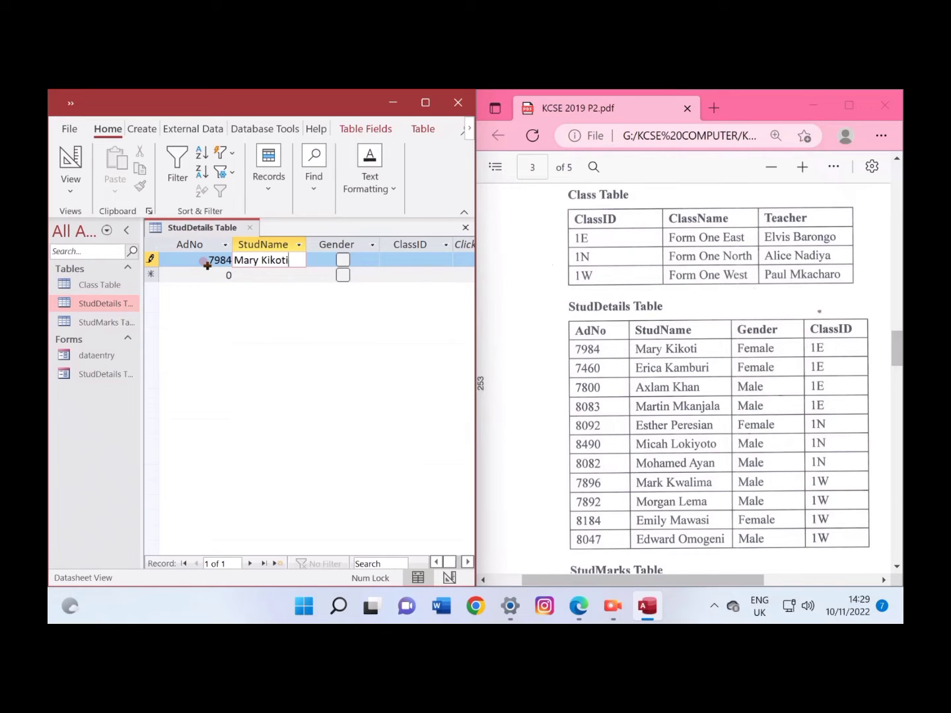
key("Tab")
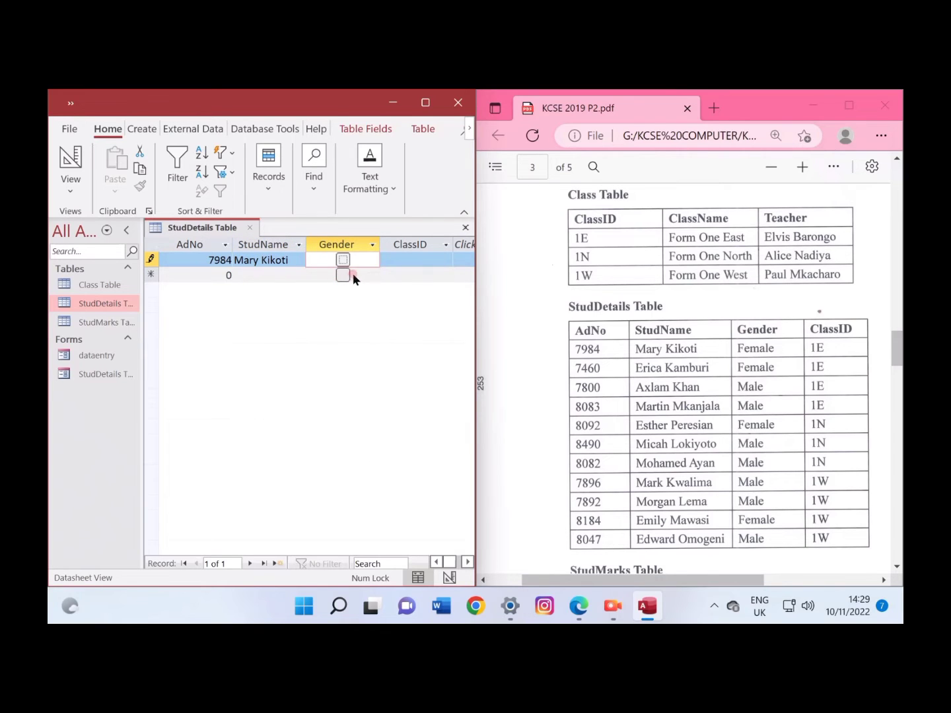
Check the Gender field's rule in the exam paper, then set the first student's Gender to Yes (female) and ClassID to 1E.
scroll(617, 320, "up", 10)
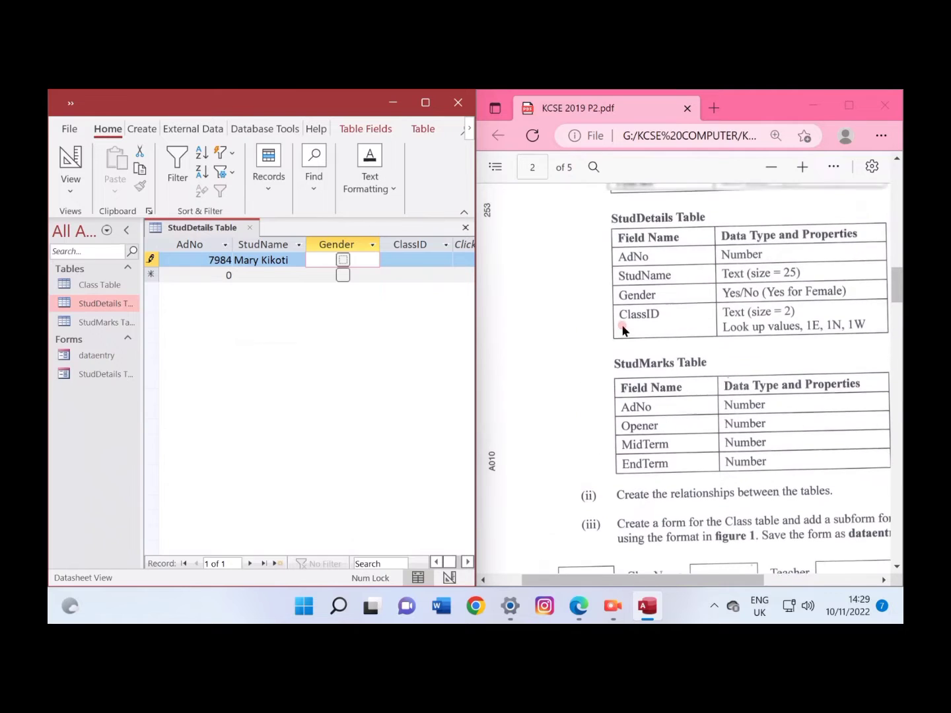
scroll(699, 390, "down", 8)
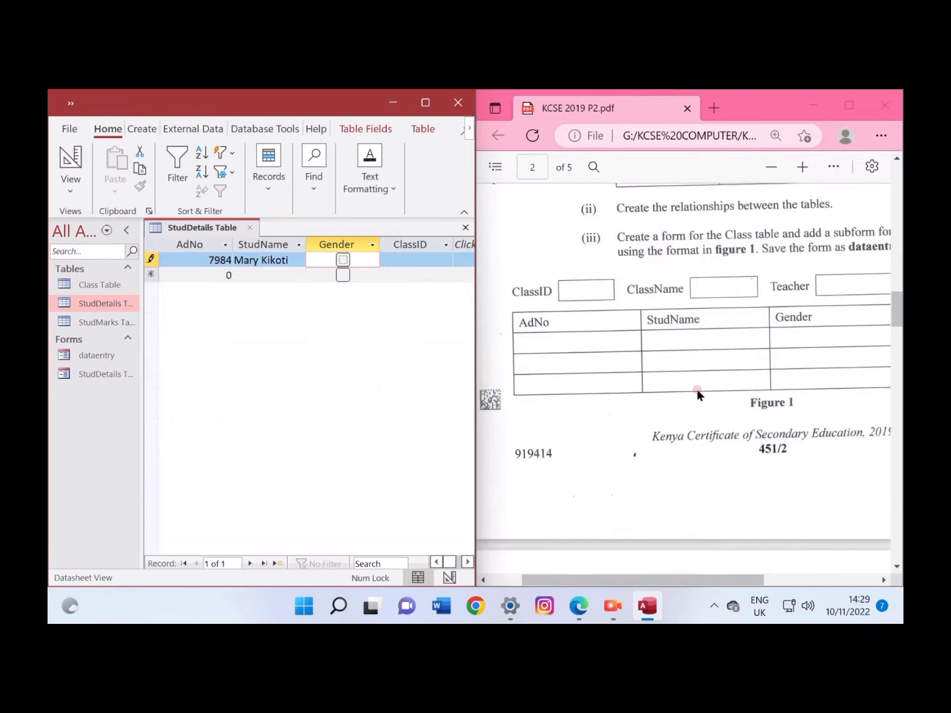
scroll(697, 391, "down", 4)
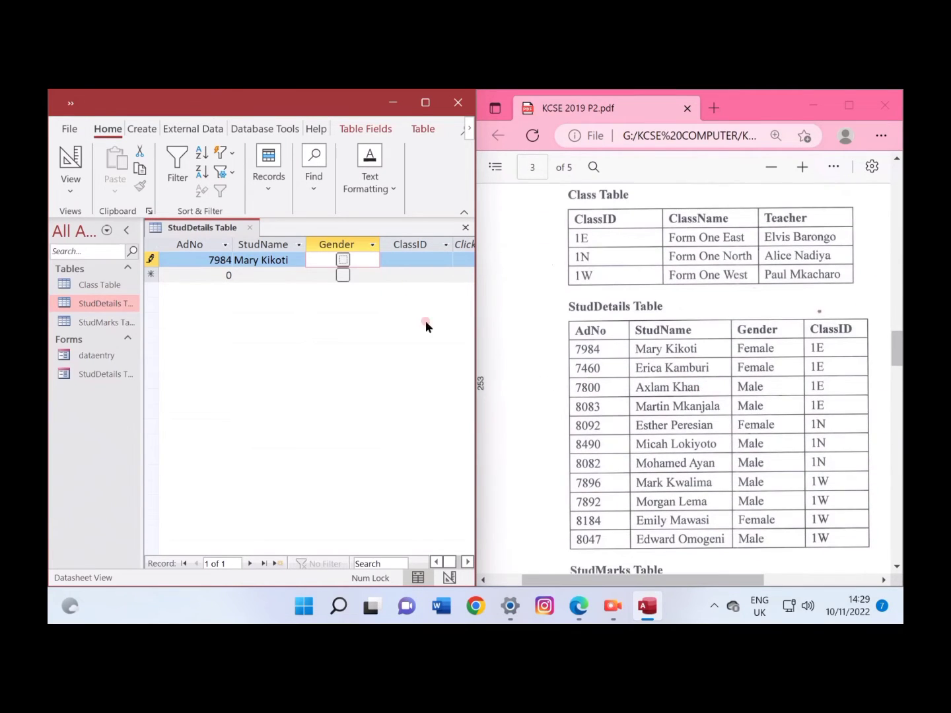
left_click(342, 260)
key("Tab")
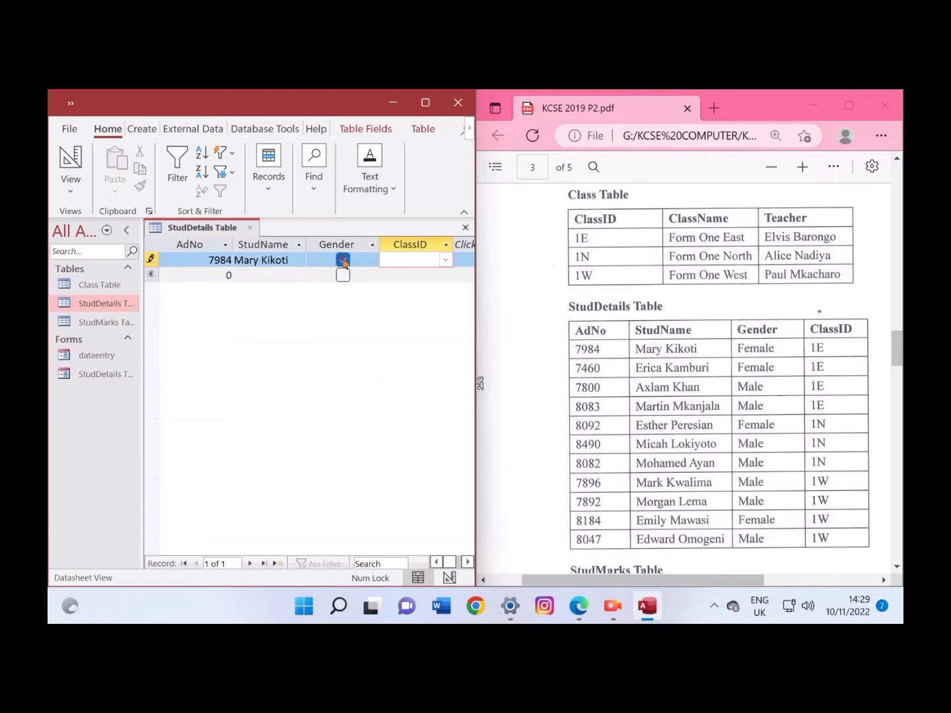
left_click(446, 259)
left_click(423, 274)
key("Tab")
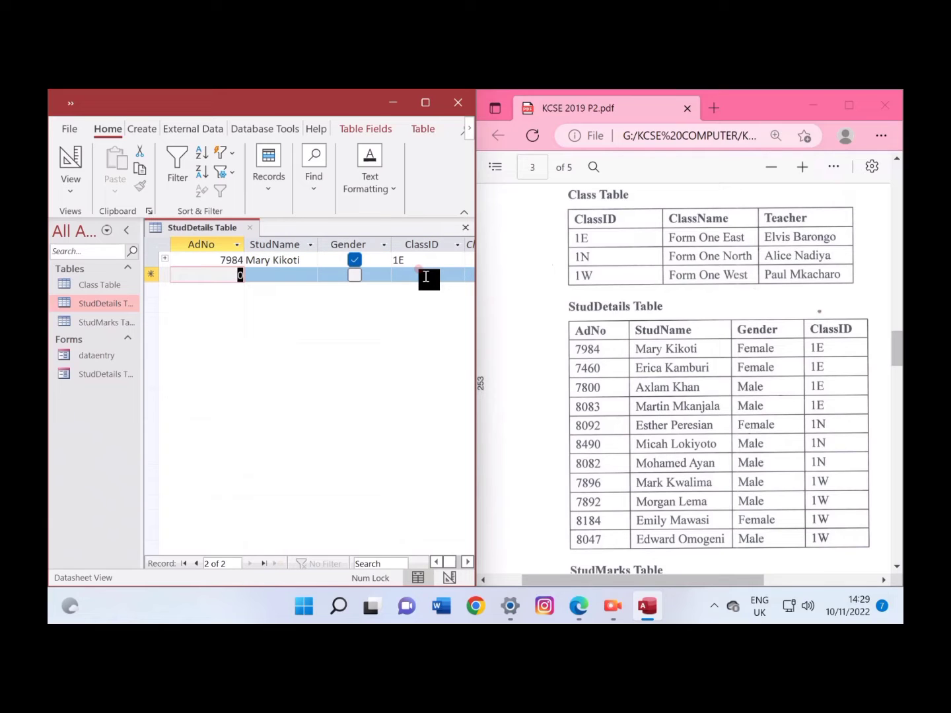
Enter the second StudDetails record with the student's AdNo and name from the exam paper, Gender Yes and ClassID 1E.
type("746")
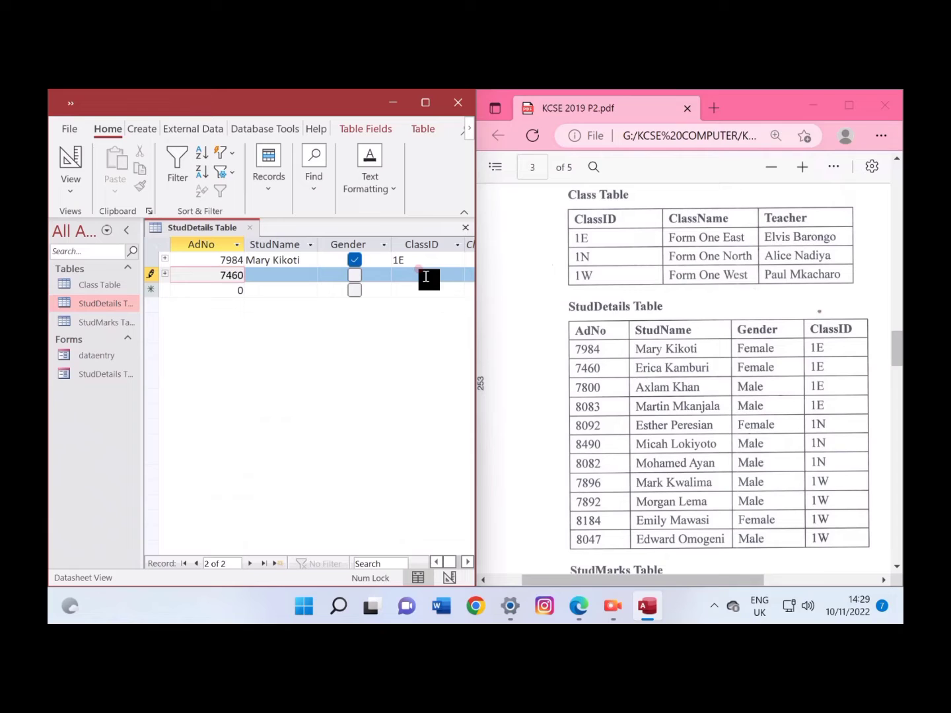
key("Tab")
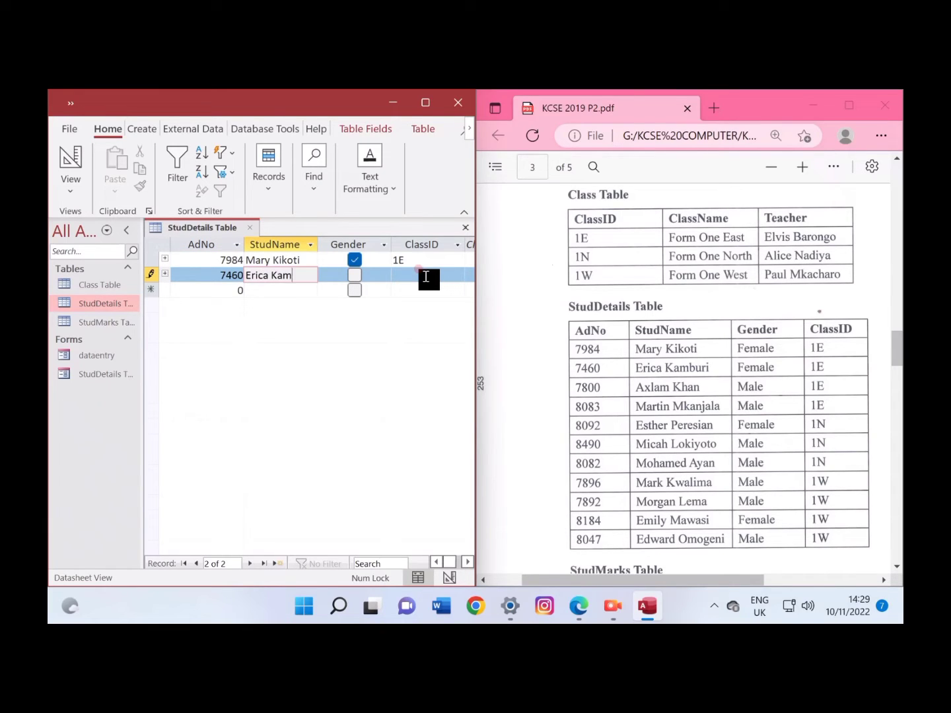
type("Erica Kamburi")
key("Tab")
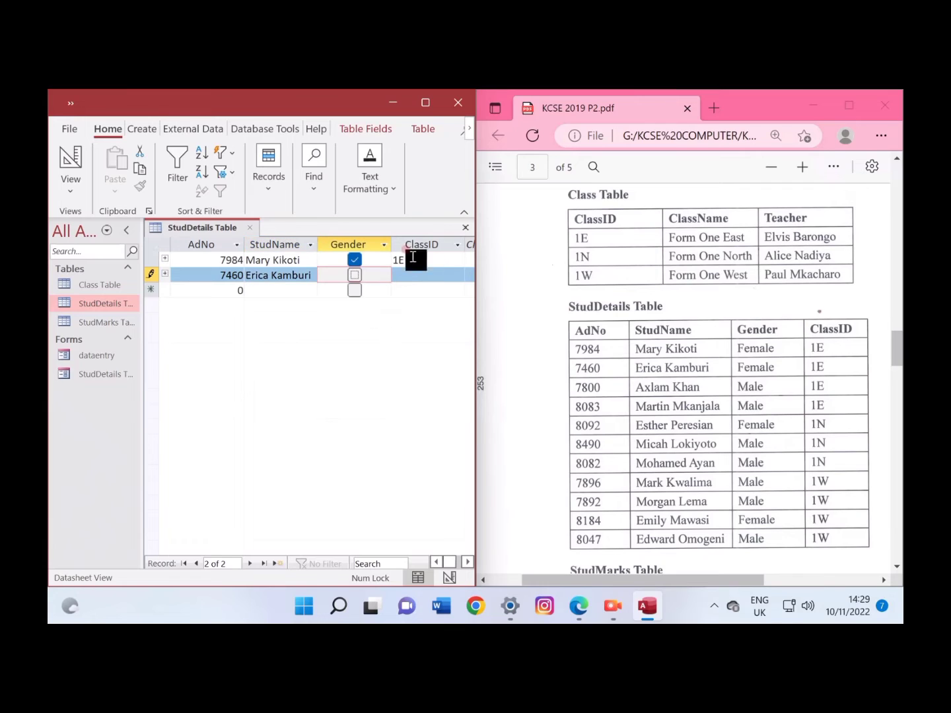
left_click(355, 275)
key("Tab")
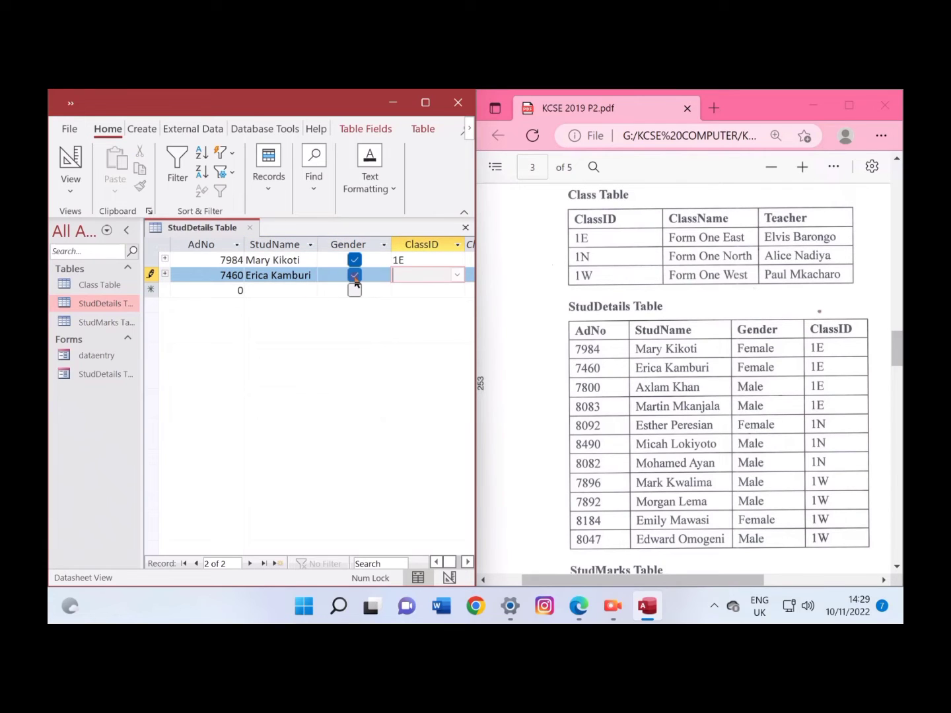
type("1E")
key("Tab")
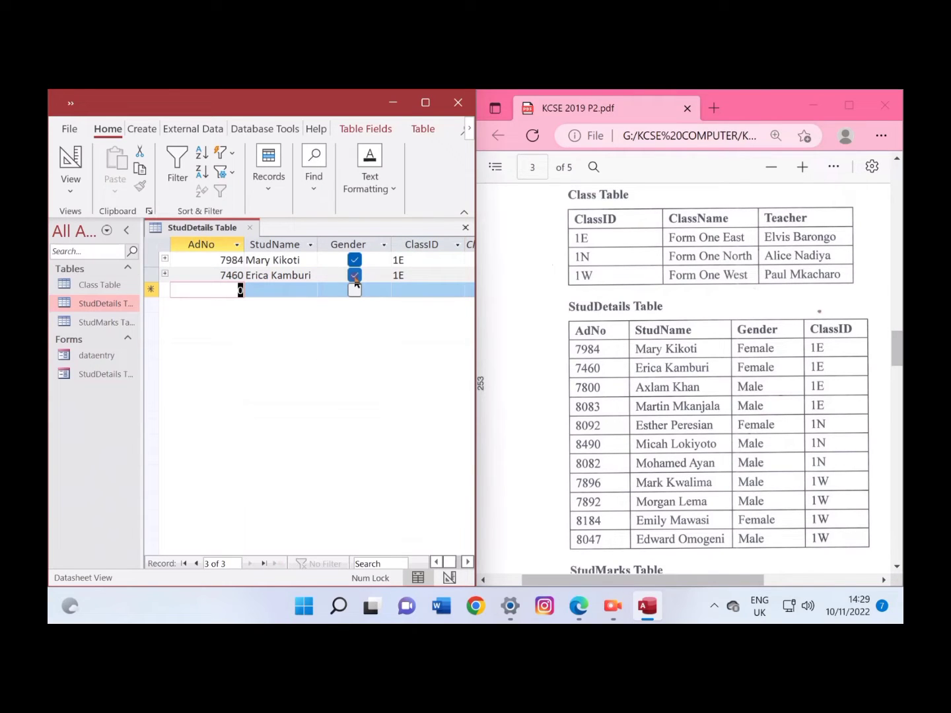
Enter the third StudDetails record with the student's AdNo and name from the exam paper, leaving Gender unchecked for male, and ClassID 1E.
type("7800")
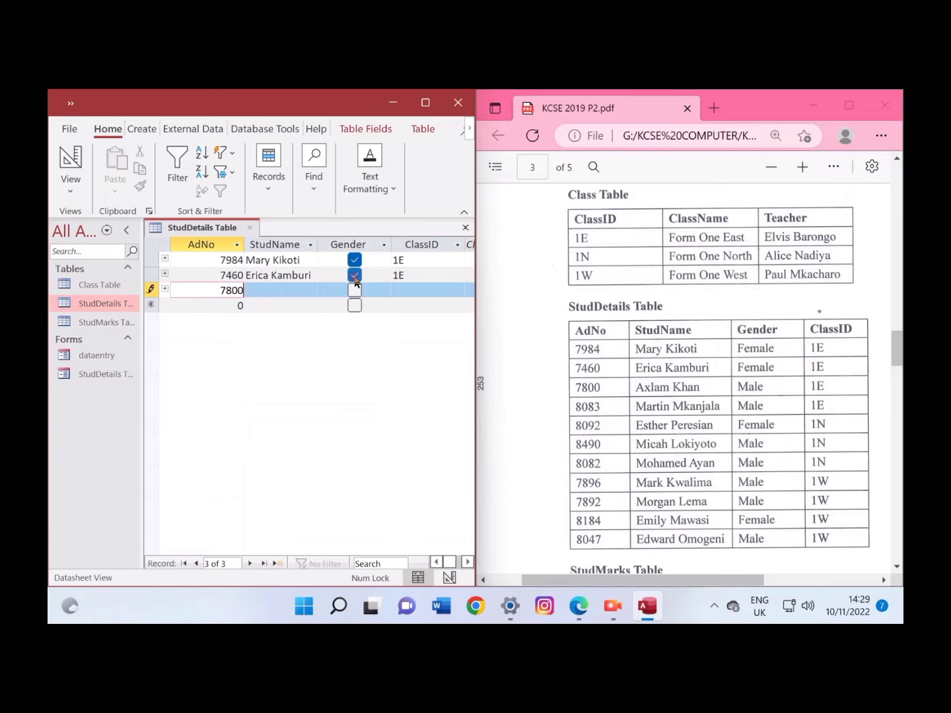
key("Tab")
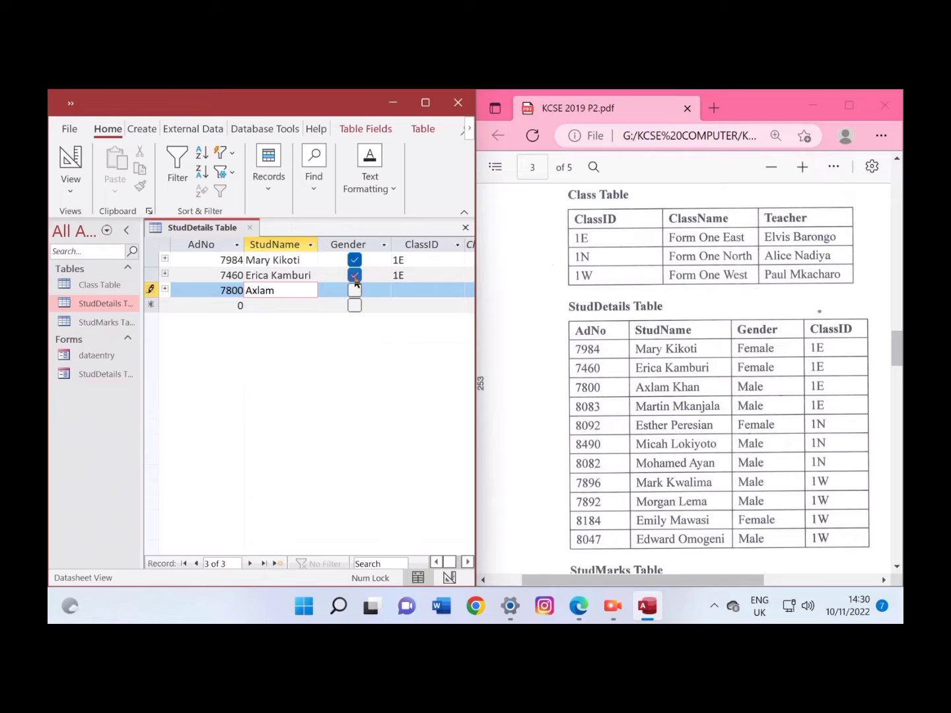
key("Tab")
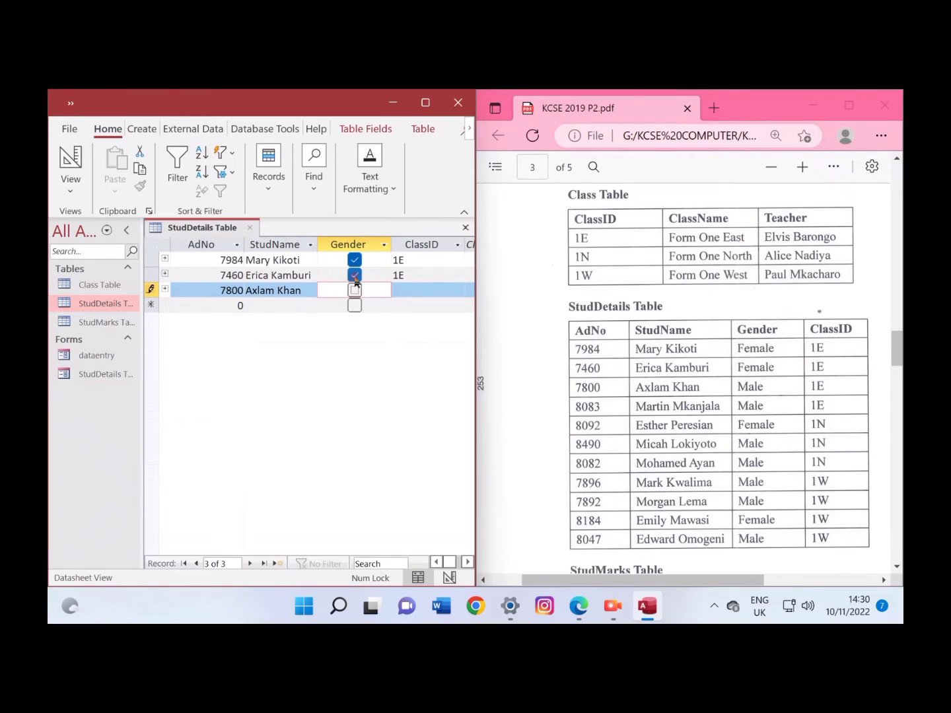
key("Tab")
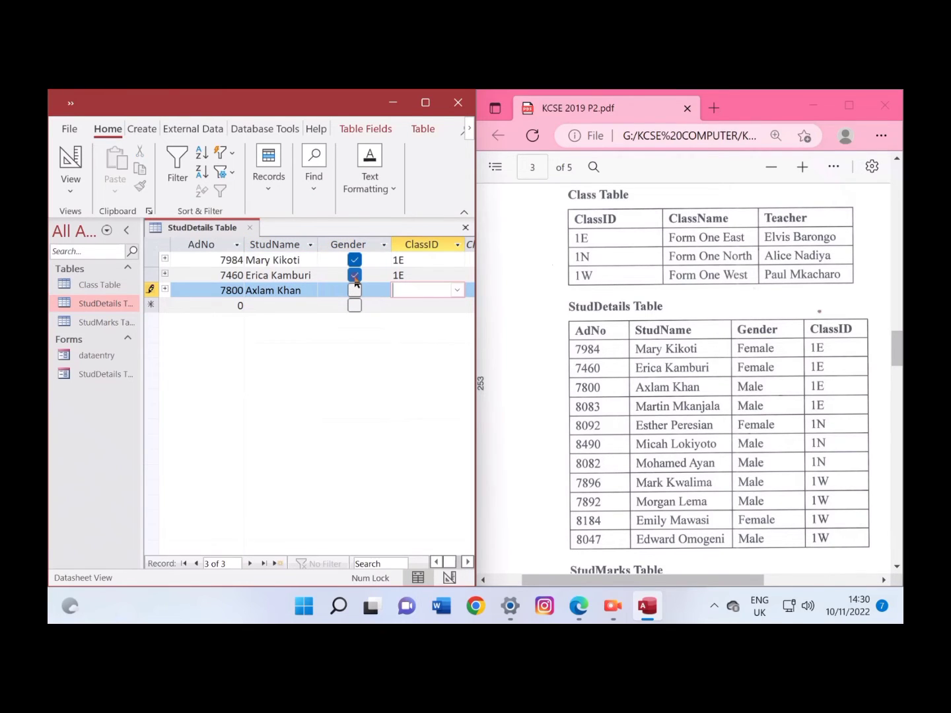
type("1e")
key("Down")
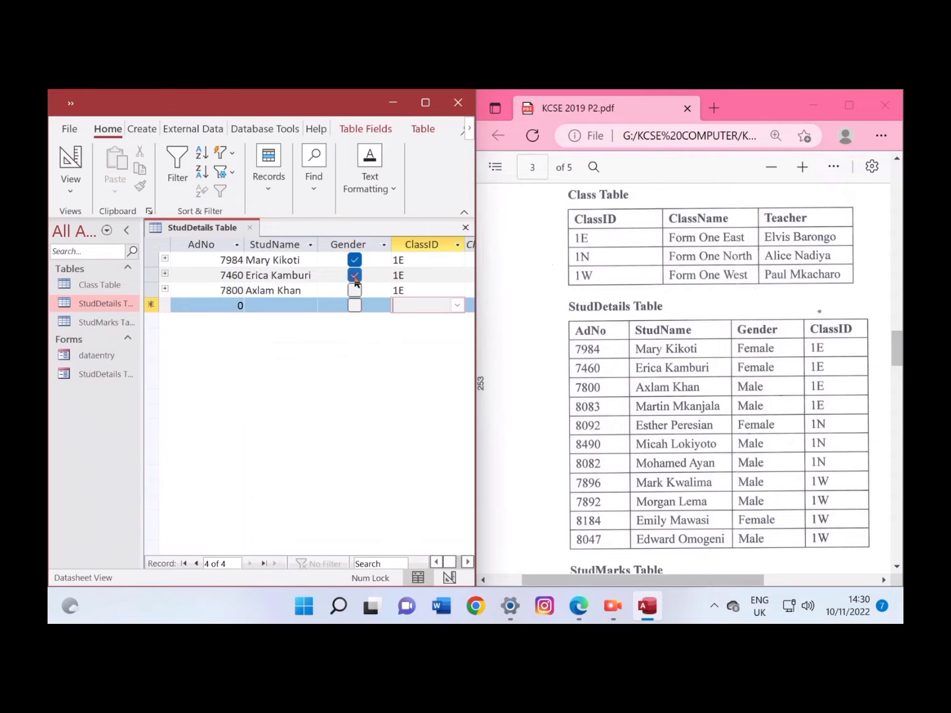
key("Left")
key("Left")
key("Left")
key("Left")
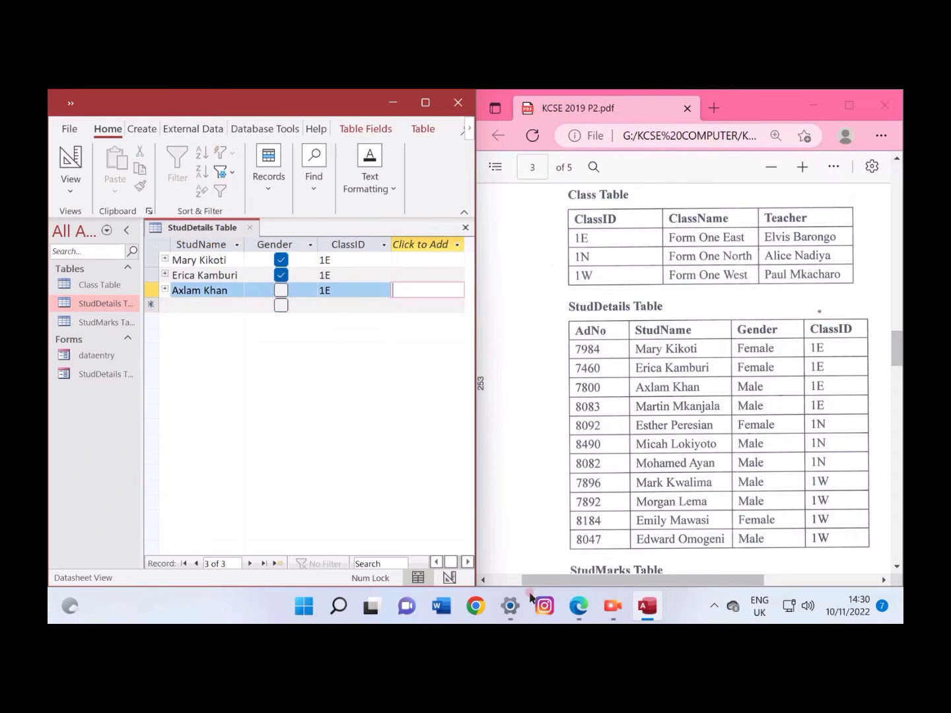
left_click(612, 612)
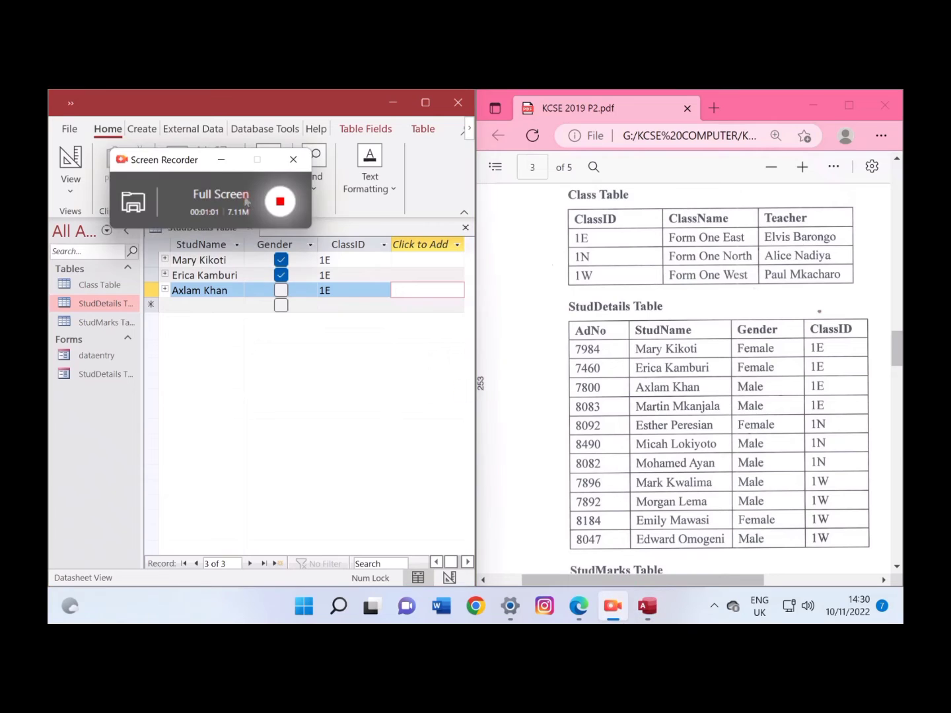
left_click(278, 206)
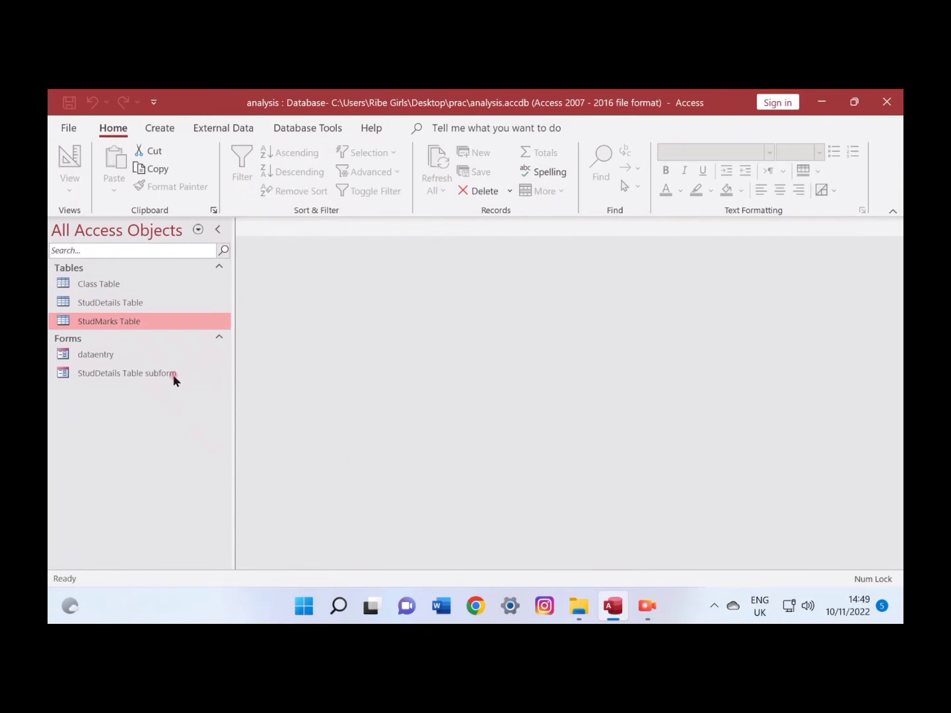
Open the StudMarks Table in Datasheet View and enter the first student's AdNo with Opener 85, MidTerm 76 and EndTerm 82.
double_click(103, 323)
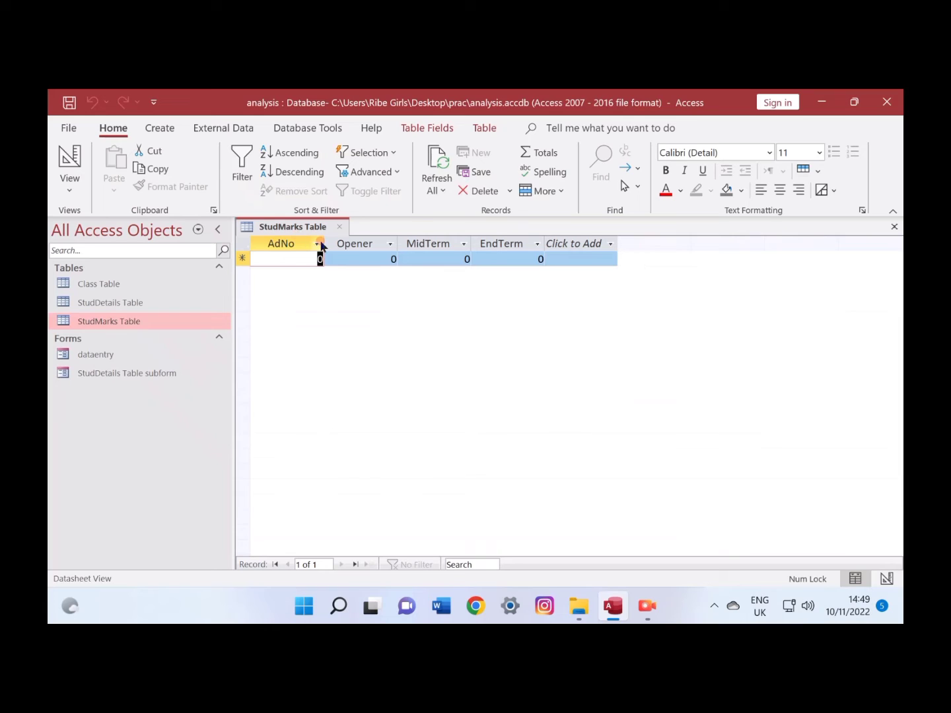
type("7984")
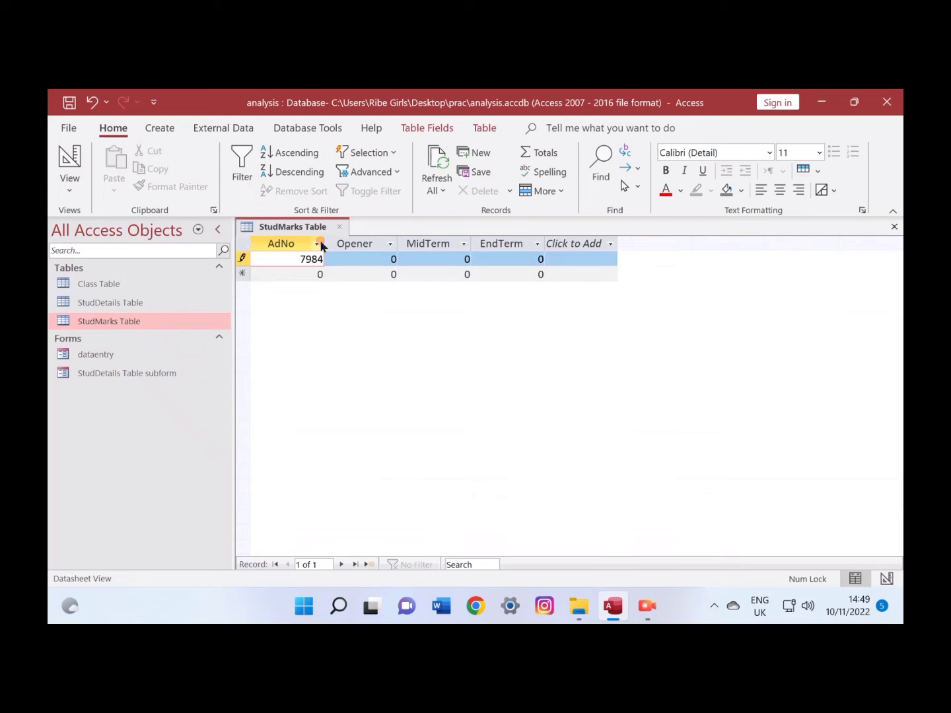
key("Tab")
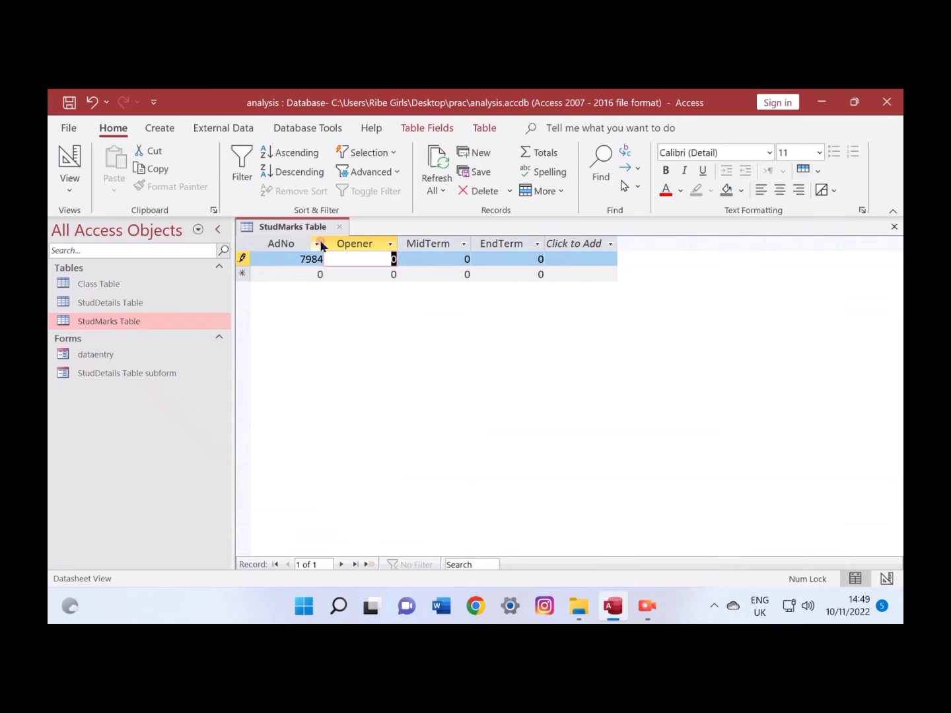
type("85")
key("Tab")
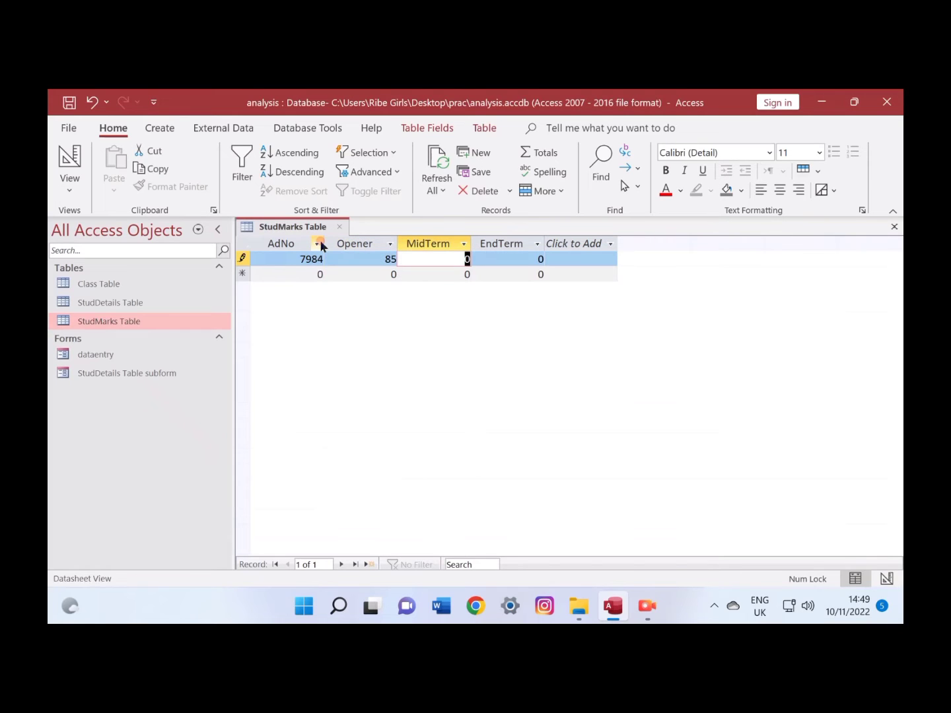
type("76")
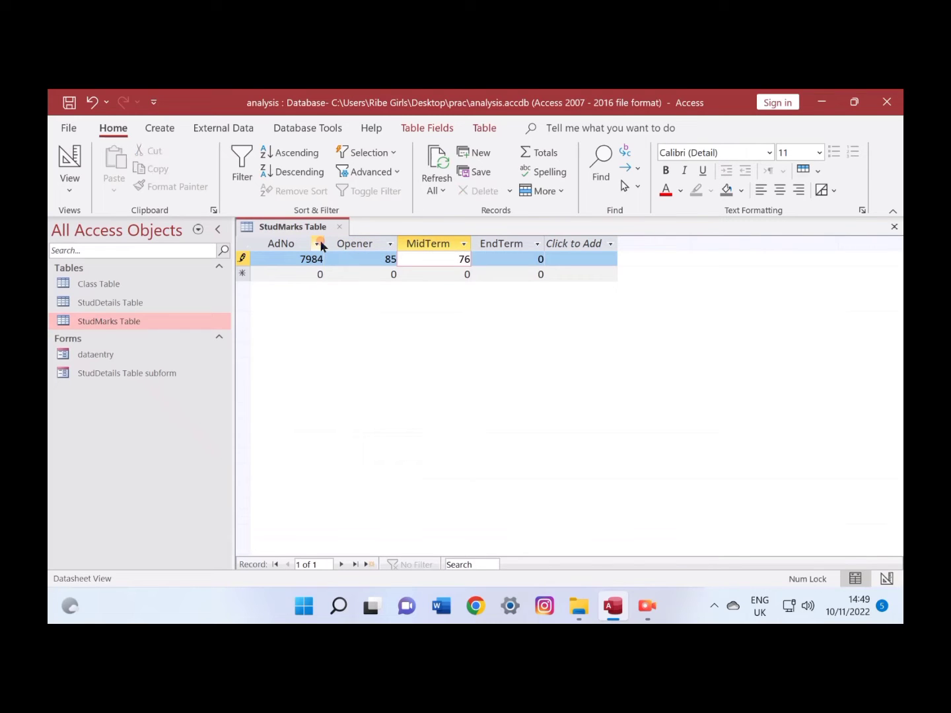
key("Tab")
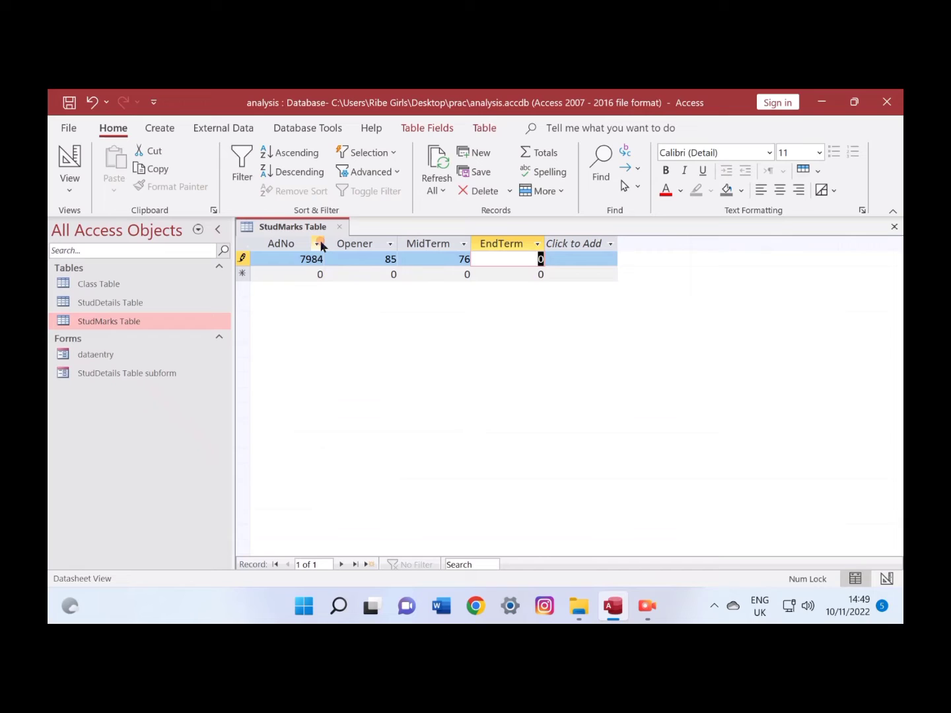
type("82")
key("Tab")
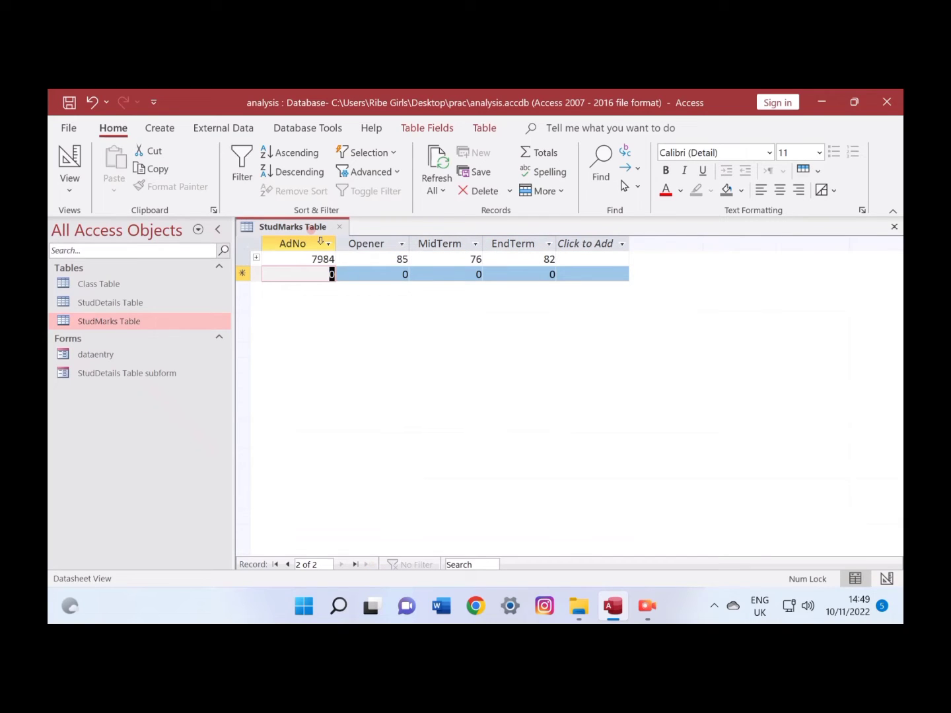
Enter the second StudMarks record with the second student's AdNo, Opener 73, MidTerm 84 and EndTerm 79.
type("7460")
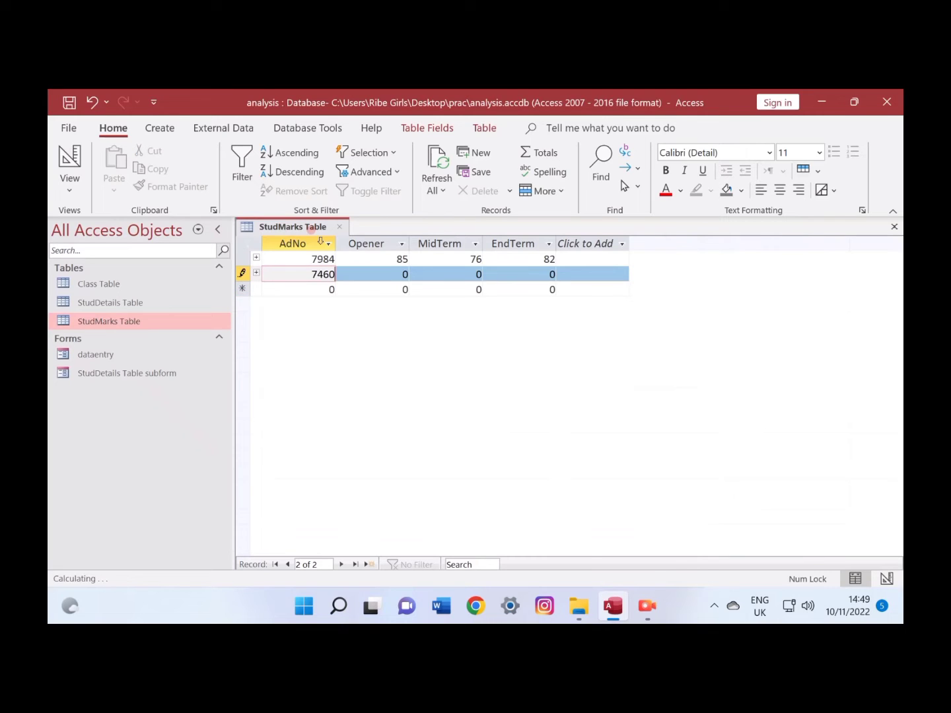
key("Tab")
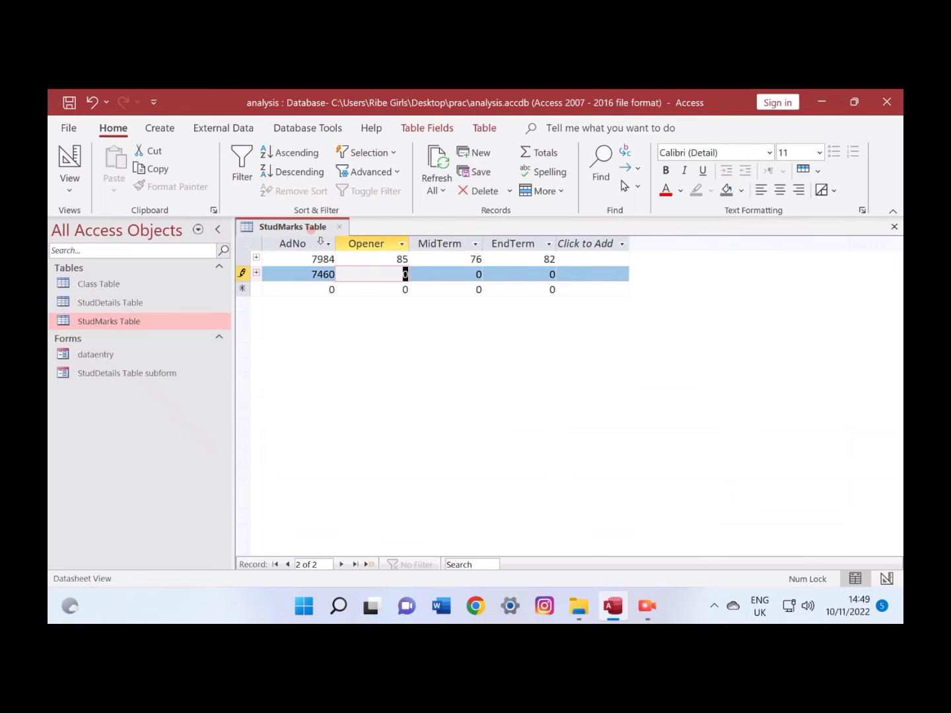
type("73")
key("Tab")
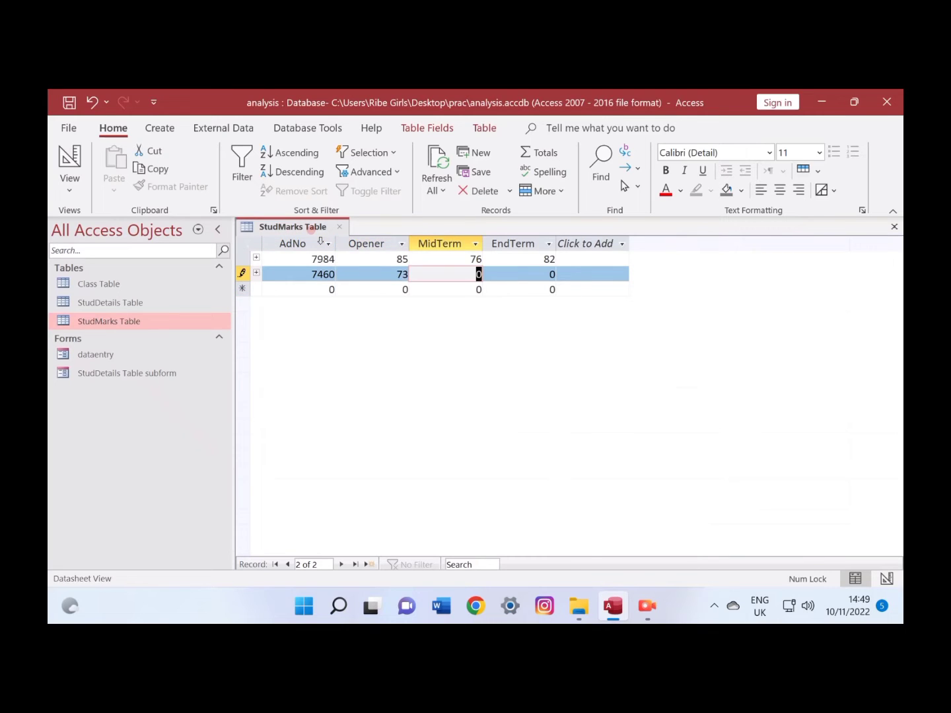
type("84")
key("Tab")
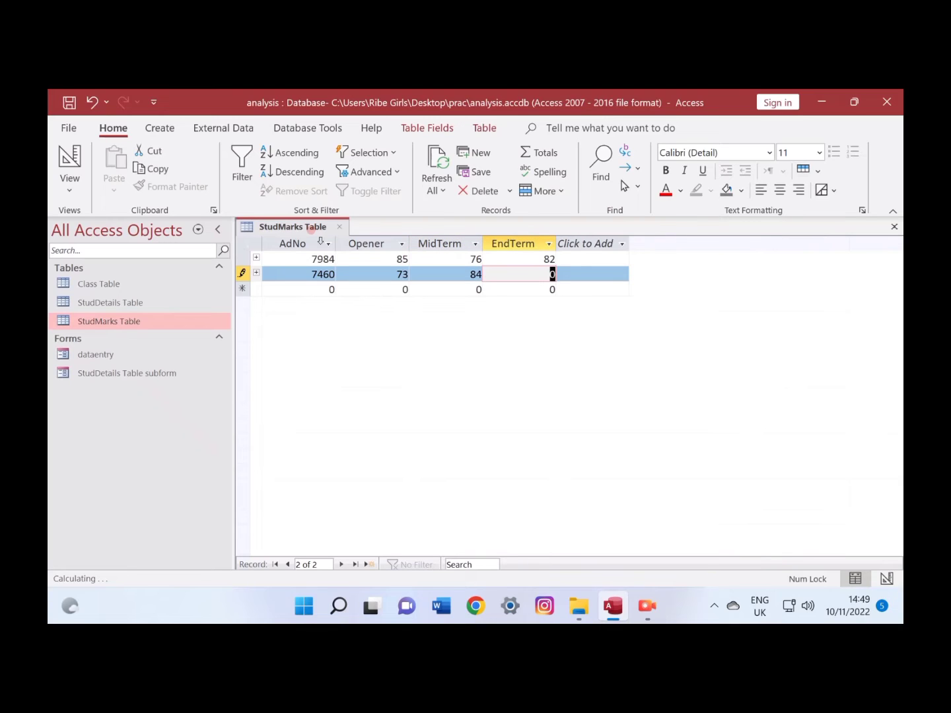
type("79")
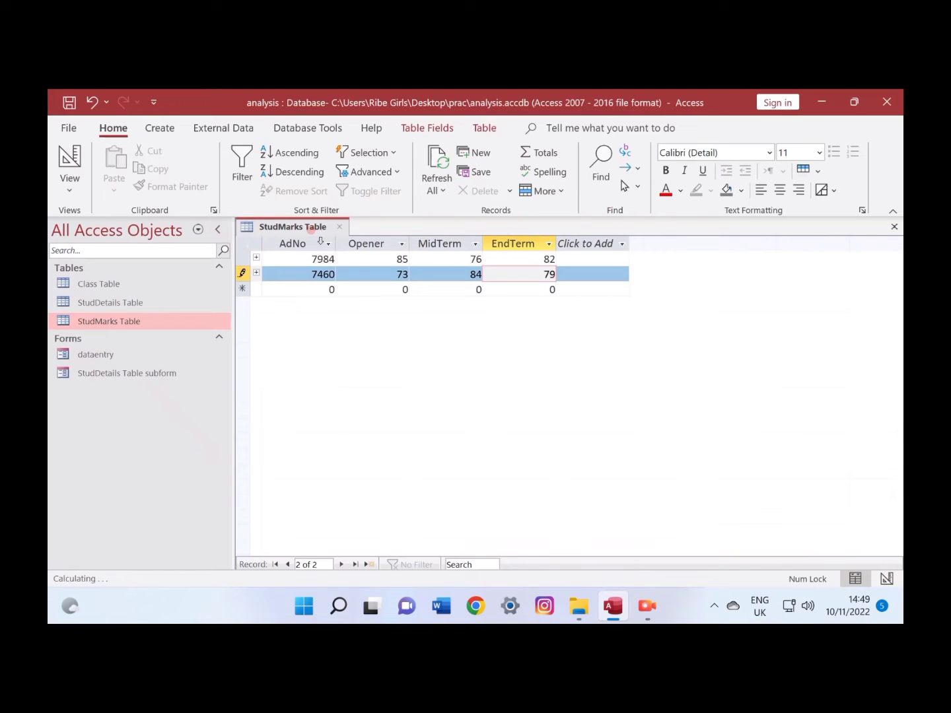
key("Tab")
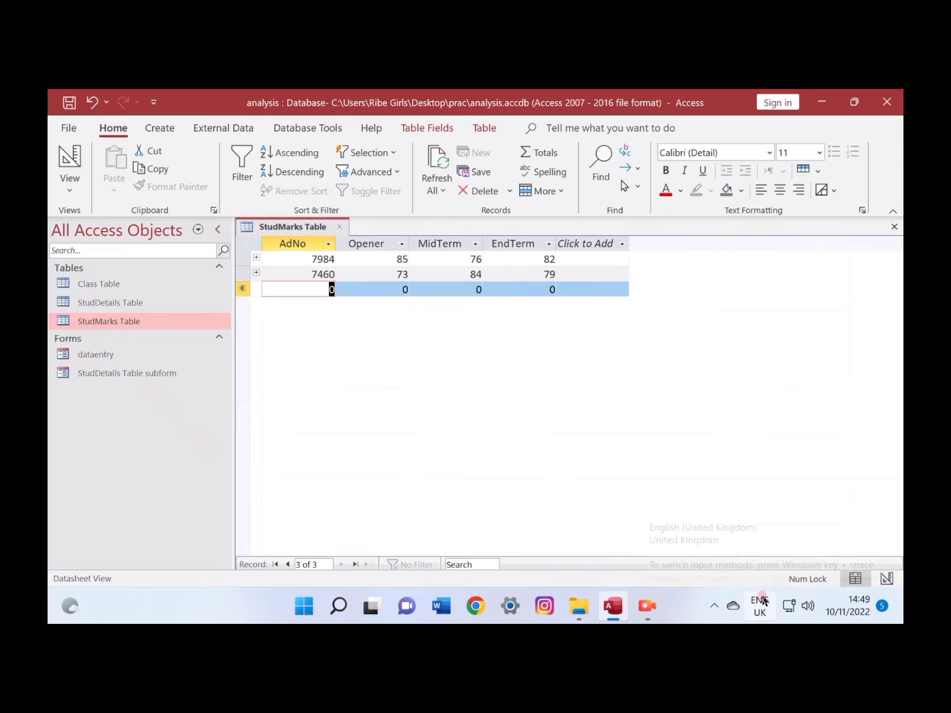
Enter the third student's AdNo in a new StudMarks Table record.
type("7800")
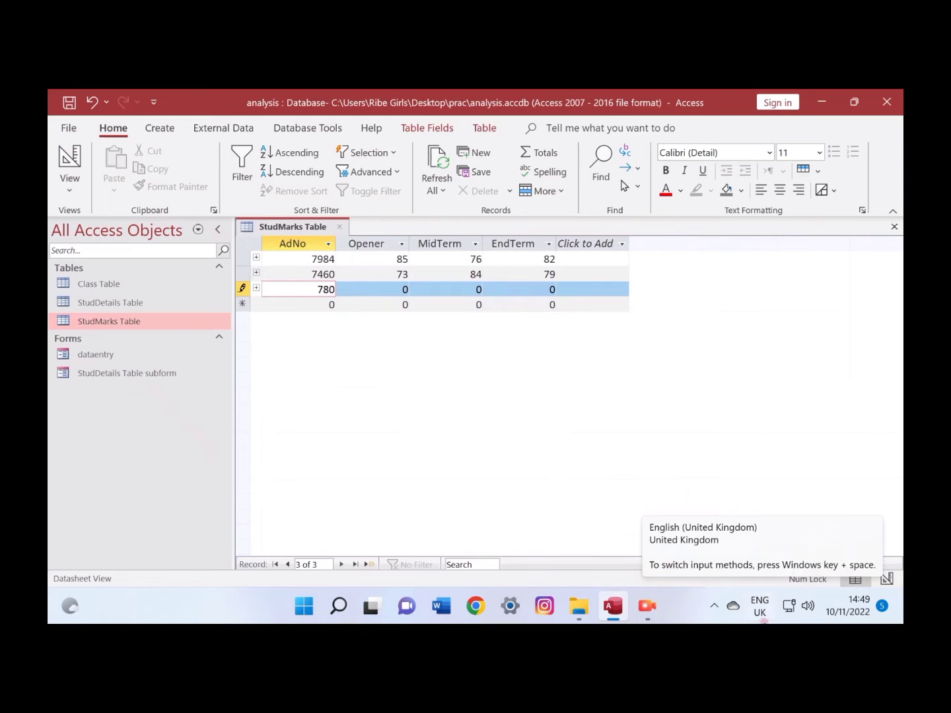
left_click(646, 606)
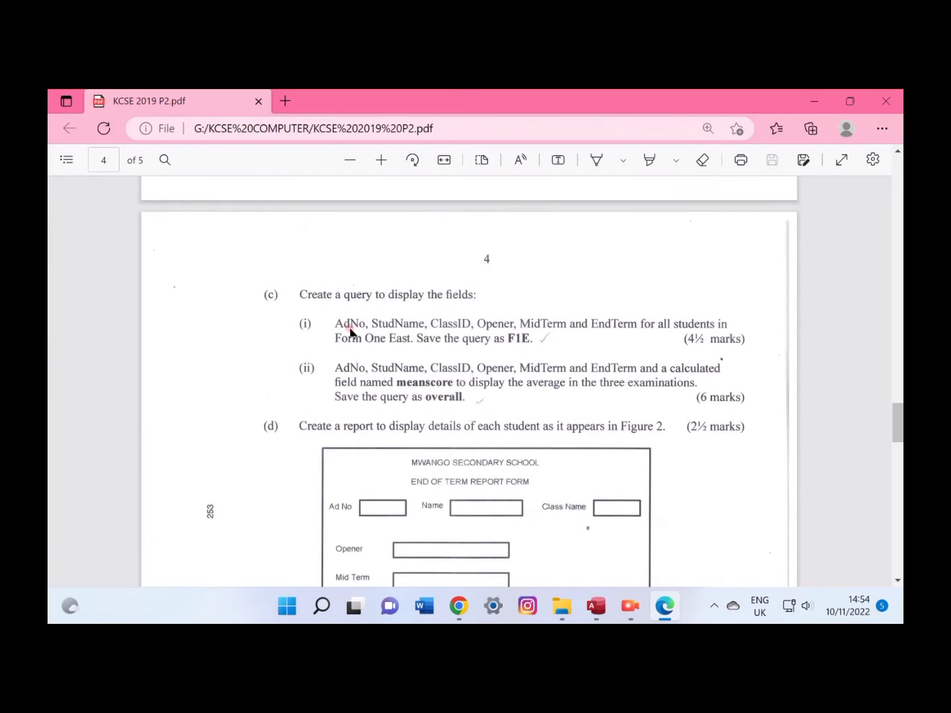
Arrange the KCSE 2019 P2 exam paper and the analysis database side by side, with question (c) fully readable on page 4.
mouse_move(867, 99)
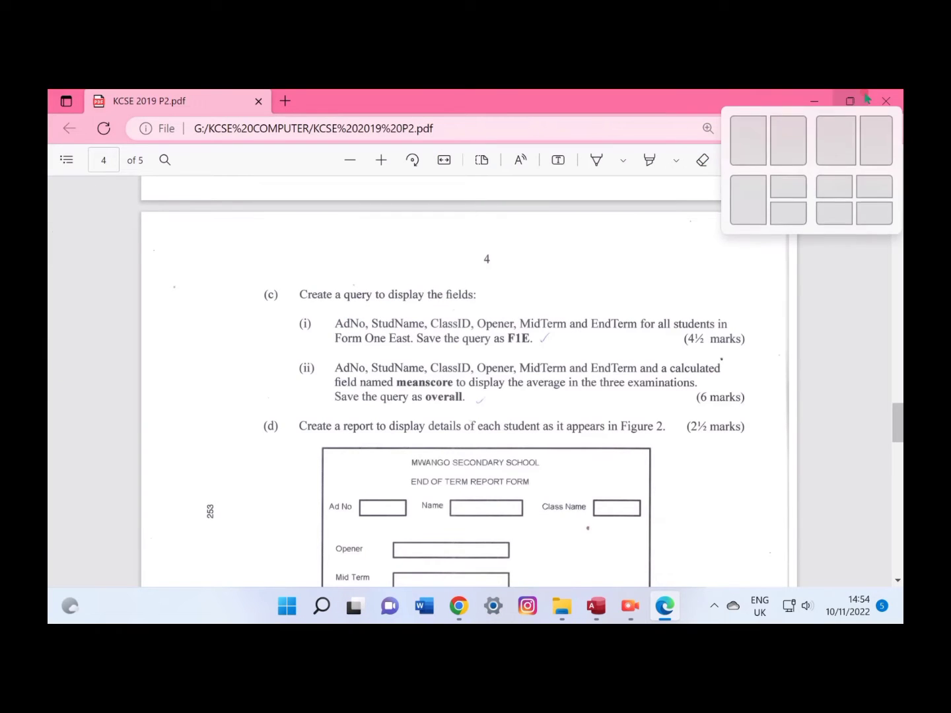
left_click(791, 146)
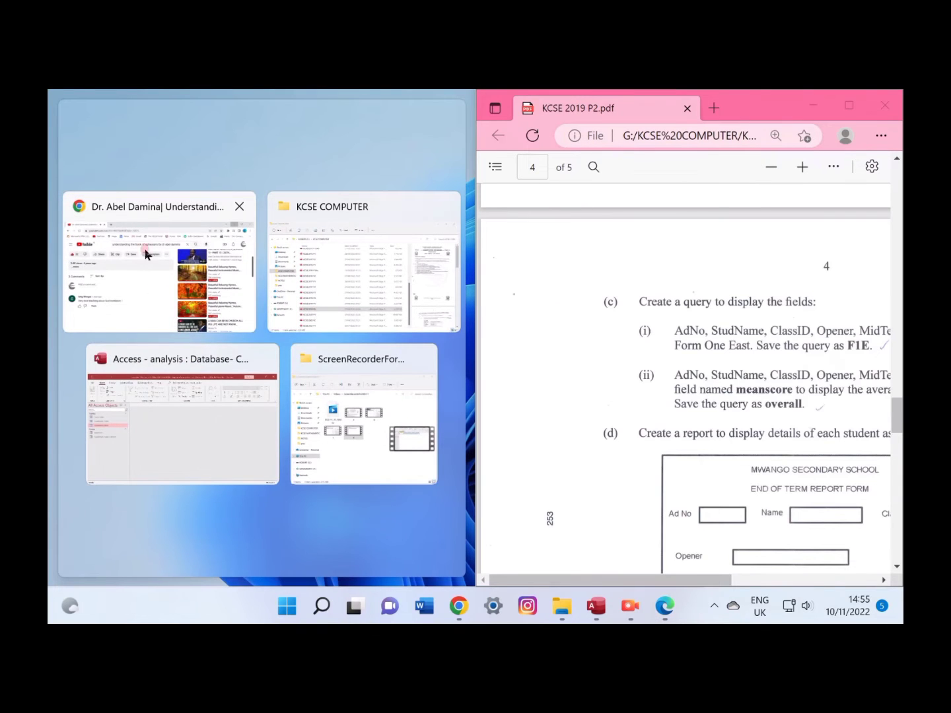
left_click(212, 405)
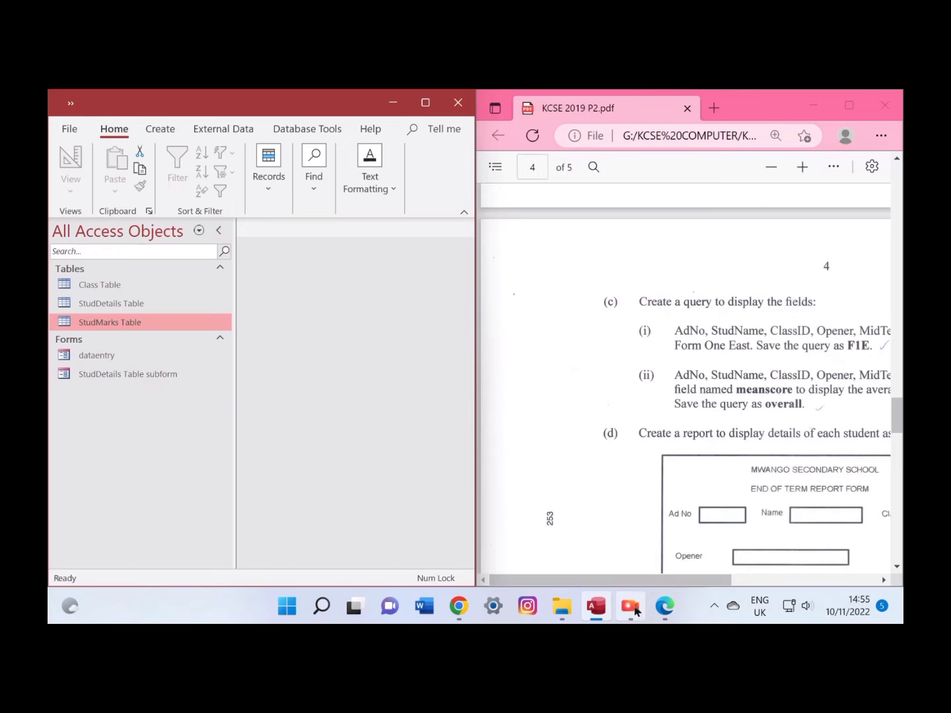
left_click_drag(643, 580, 737, 574)
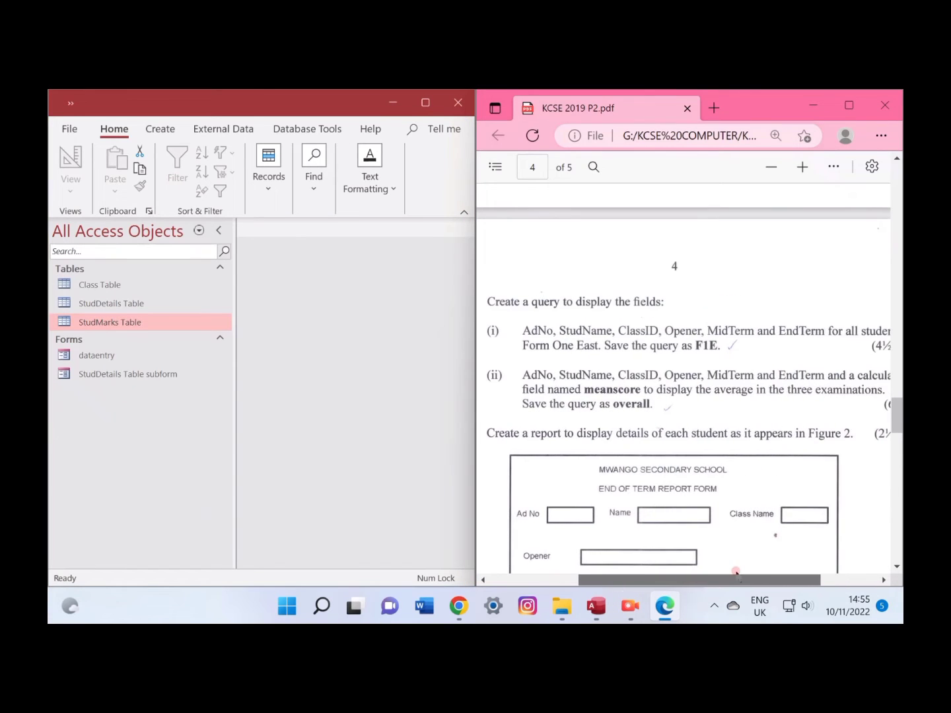
scroll(624, 373, "down", 1)
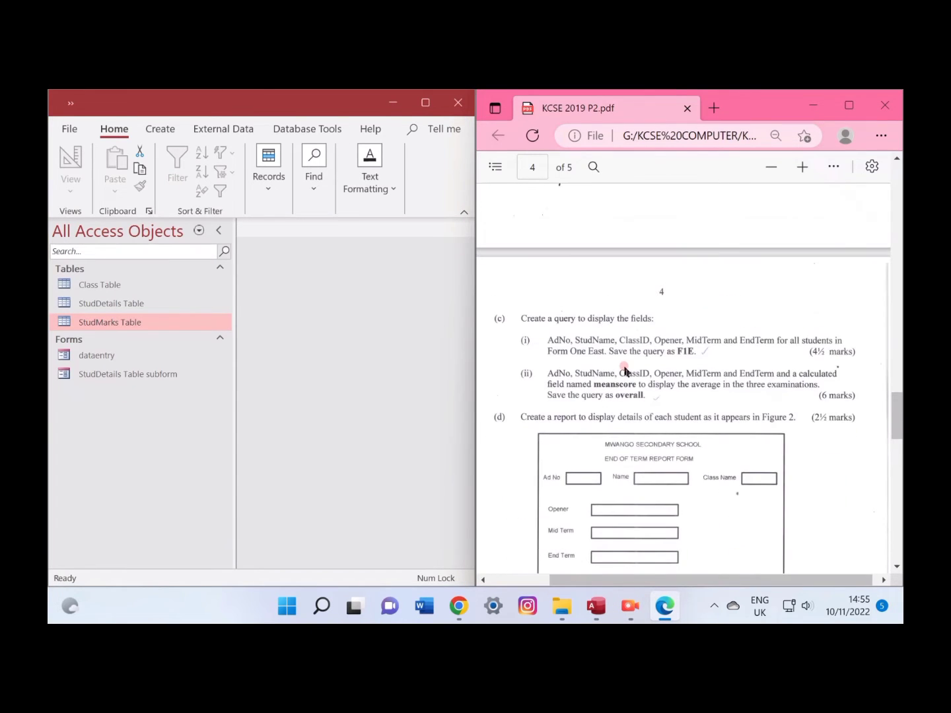
Bring up the query creation options in the analysis database for question (c)(i).
left_click(171, 125)
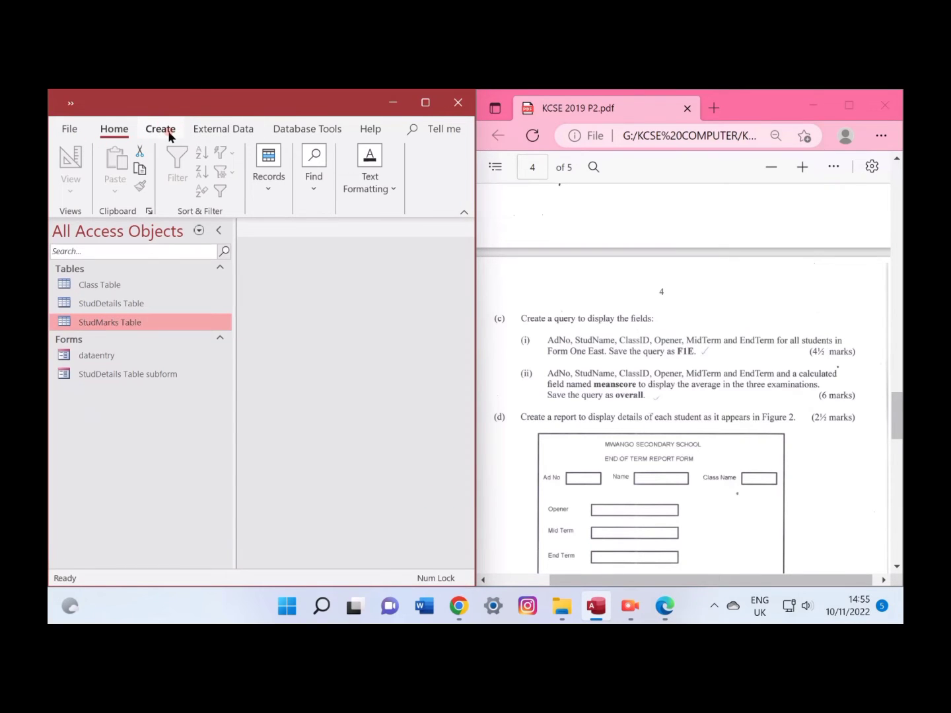
left_click(168, 128)
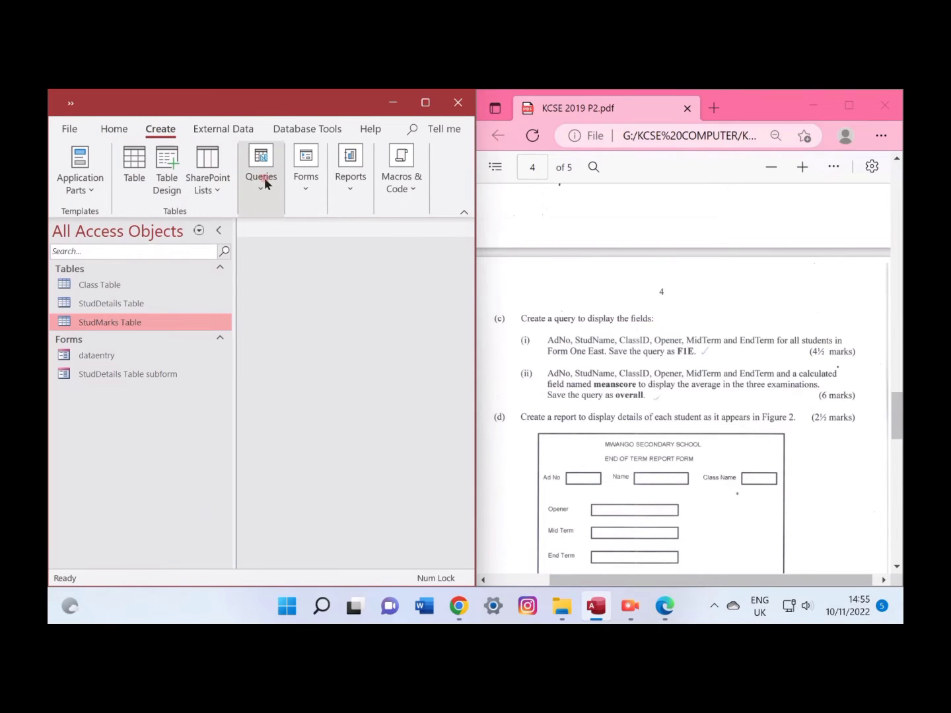
left_click(264, 178)
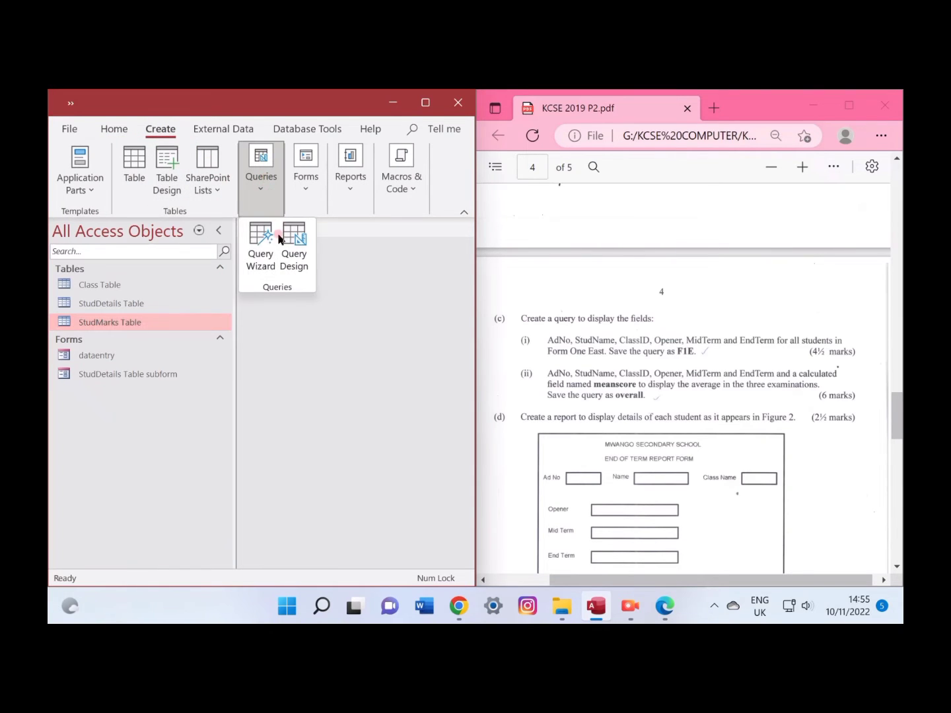
Start a query with the Simple Query Wizard and add AdNo, StudName and ClassID from StudDetails Table.
left_click(253, 244)
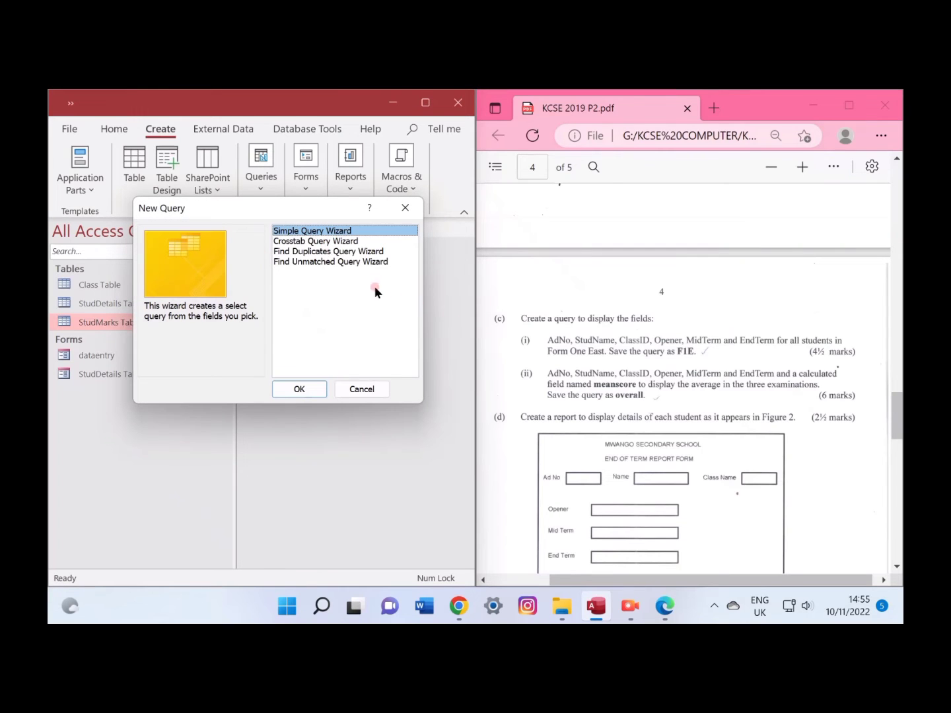
left_click(304, 387)
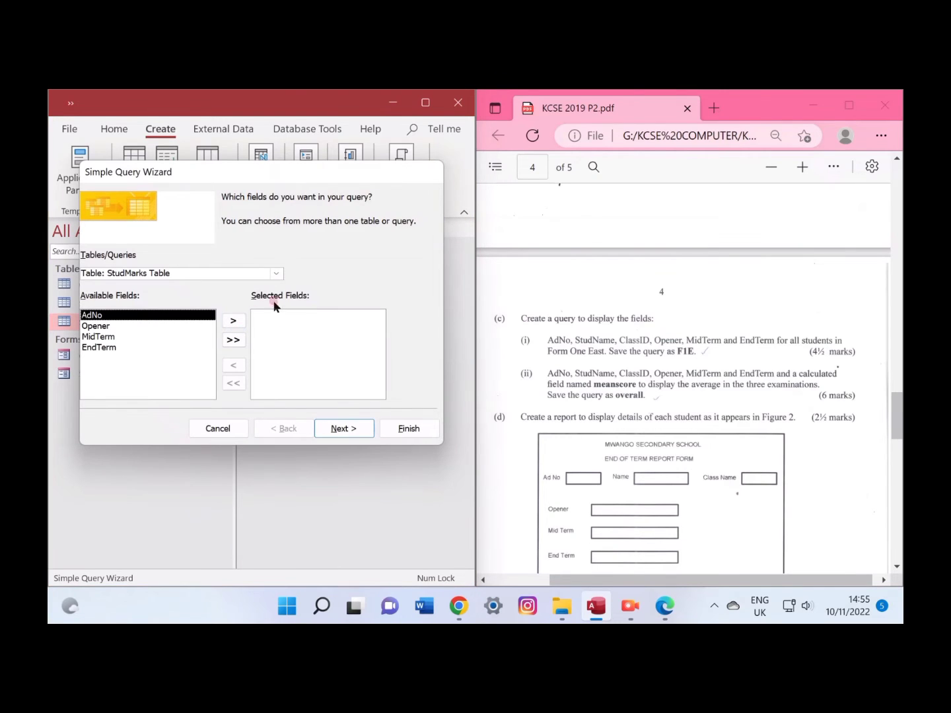
left_click(280, 273)
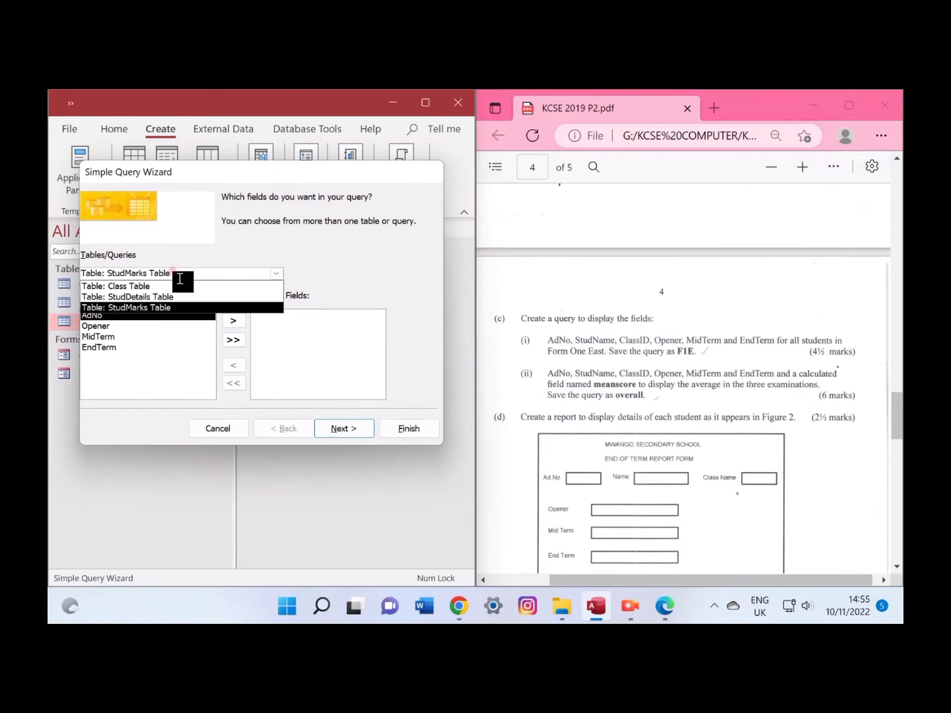
left_click(141, 298)
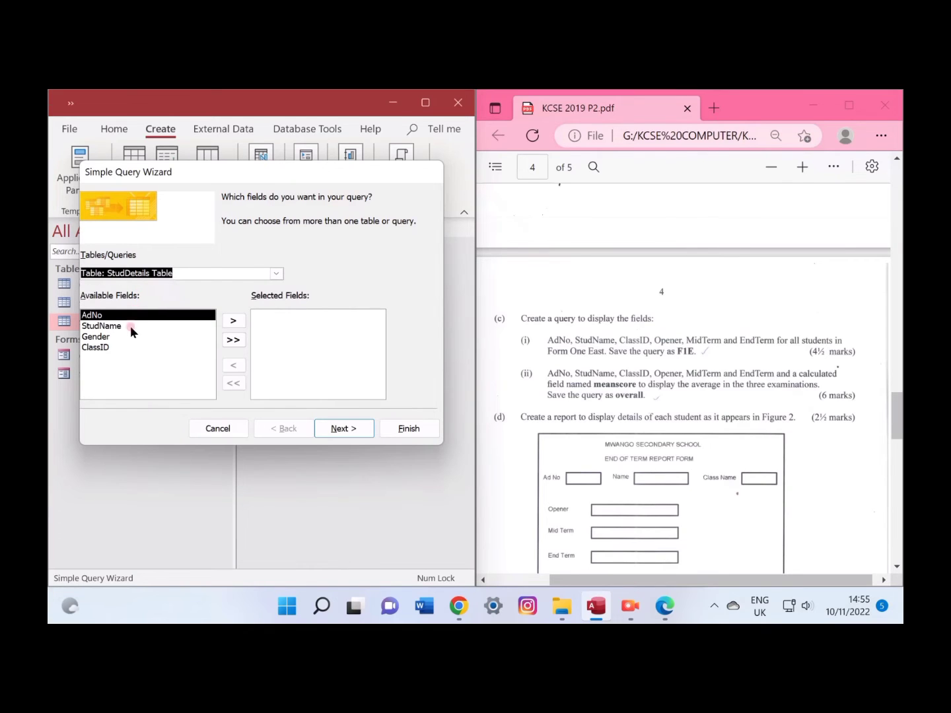
left_click(237, 321)
left_click(239, 322)
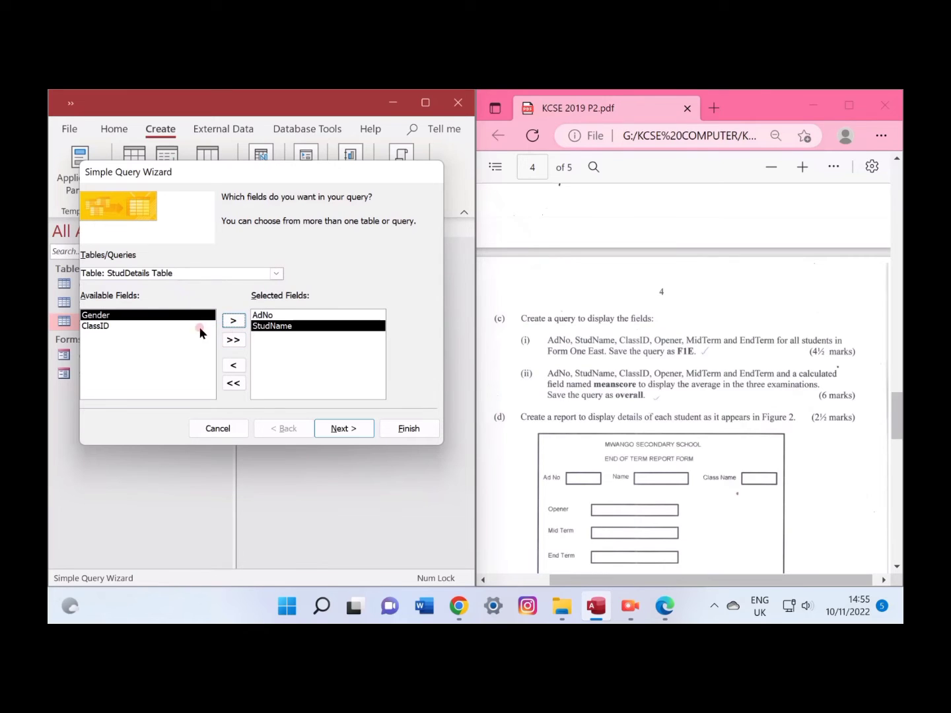
left_click(229, 322)
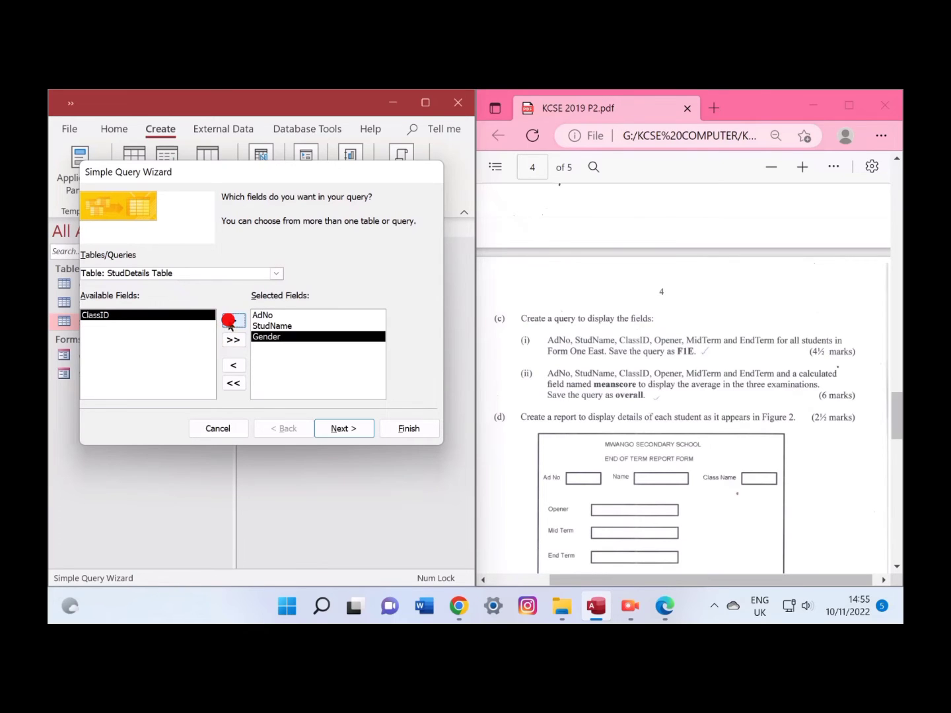
left_click(235, 366)
left_click(128, 328)
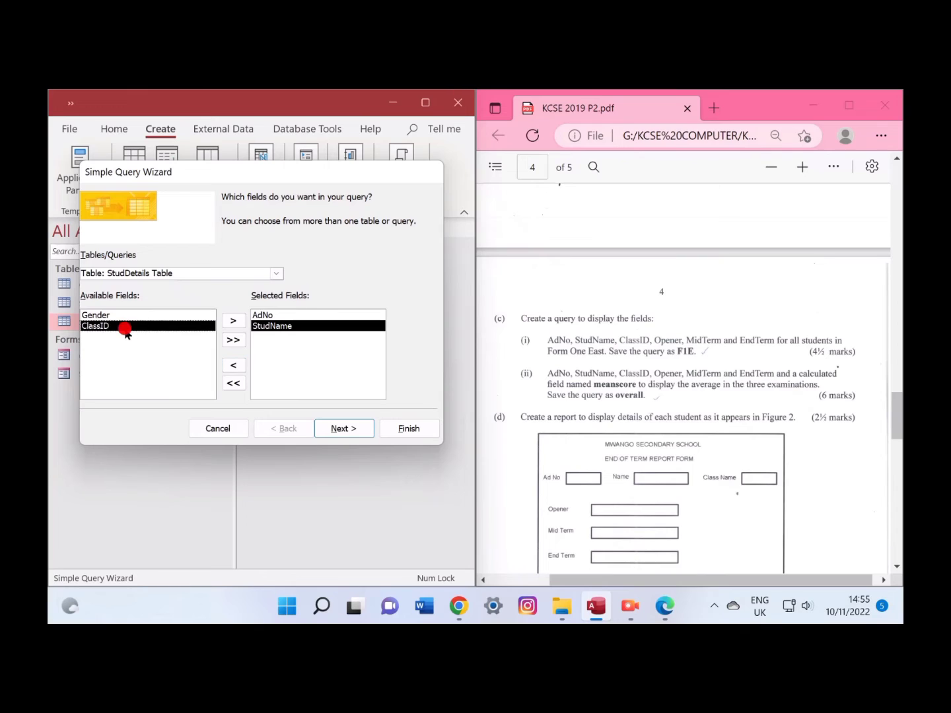
left_click(229, 321)
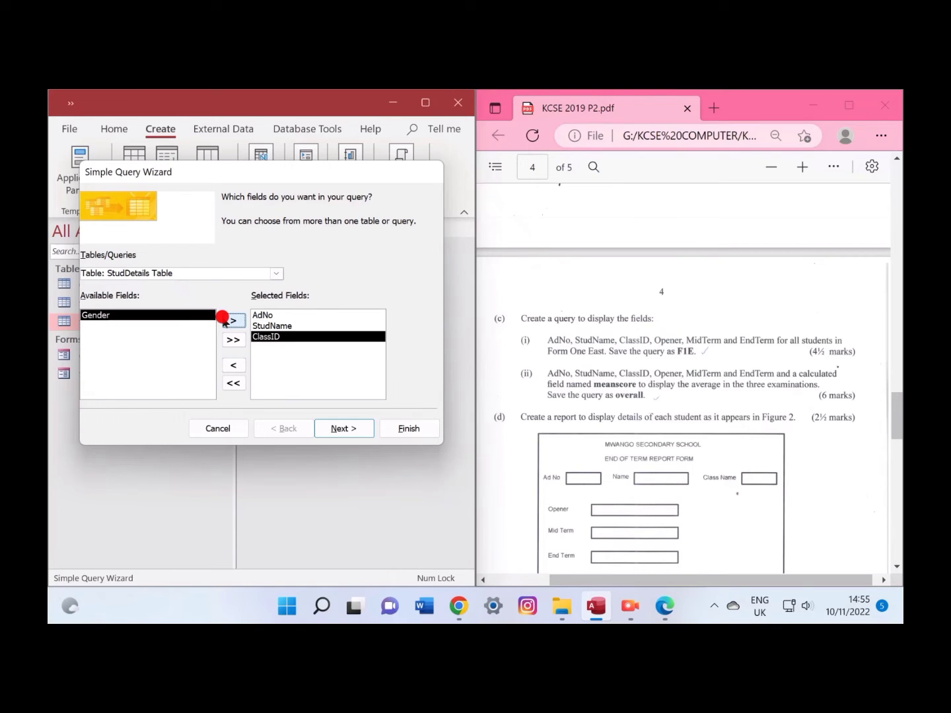
Add the Opener, MidTerm and EndTerm fields from StudMarks Table to the query.
left_click(277, 274)
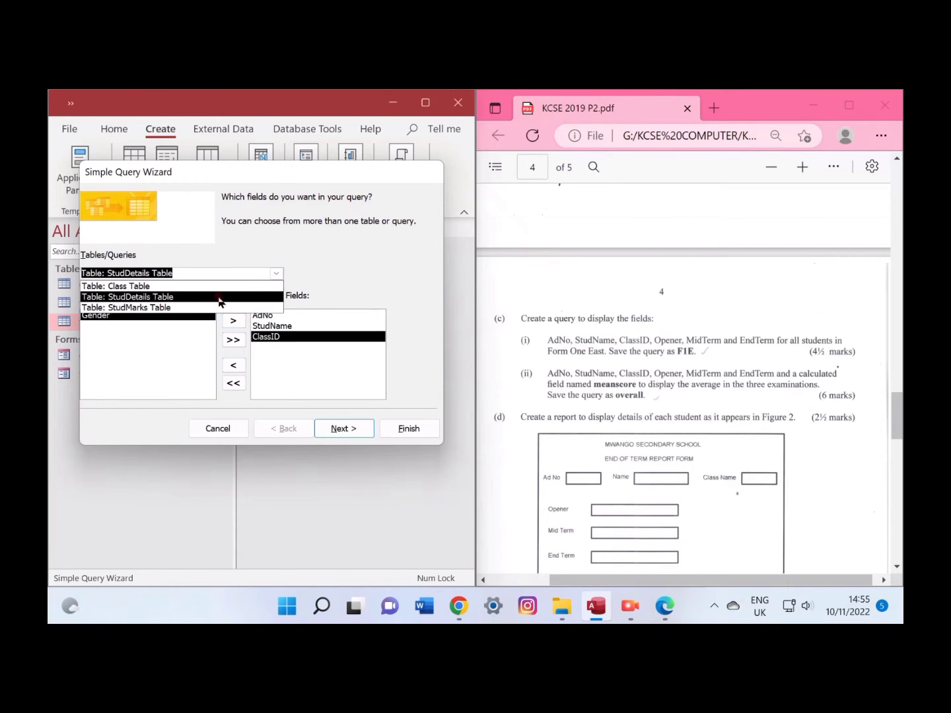
left_click(174, 297)
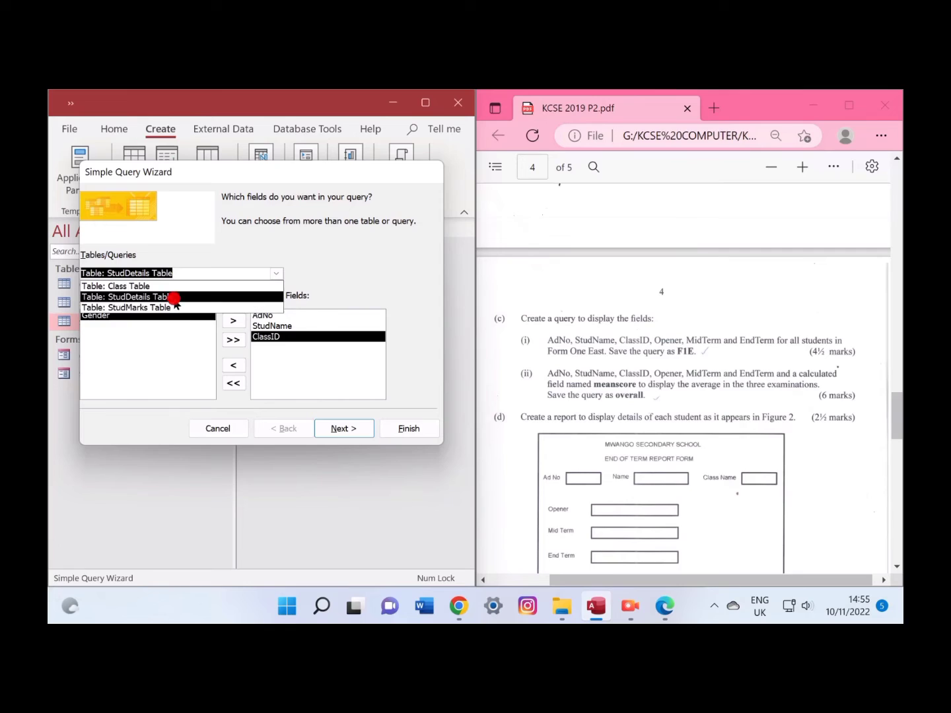
left_click(277, 274)
left_click(198, 306)
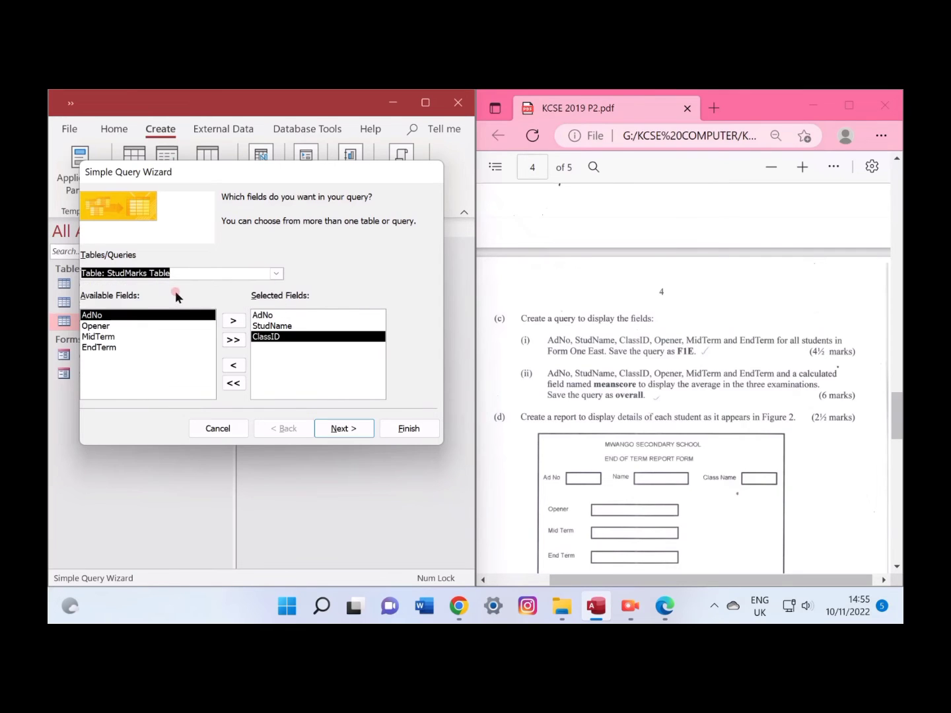
left_click(116, 325)
left_click(234, 322)
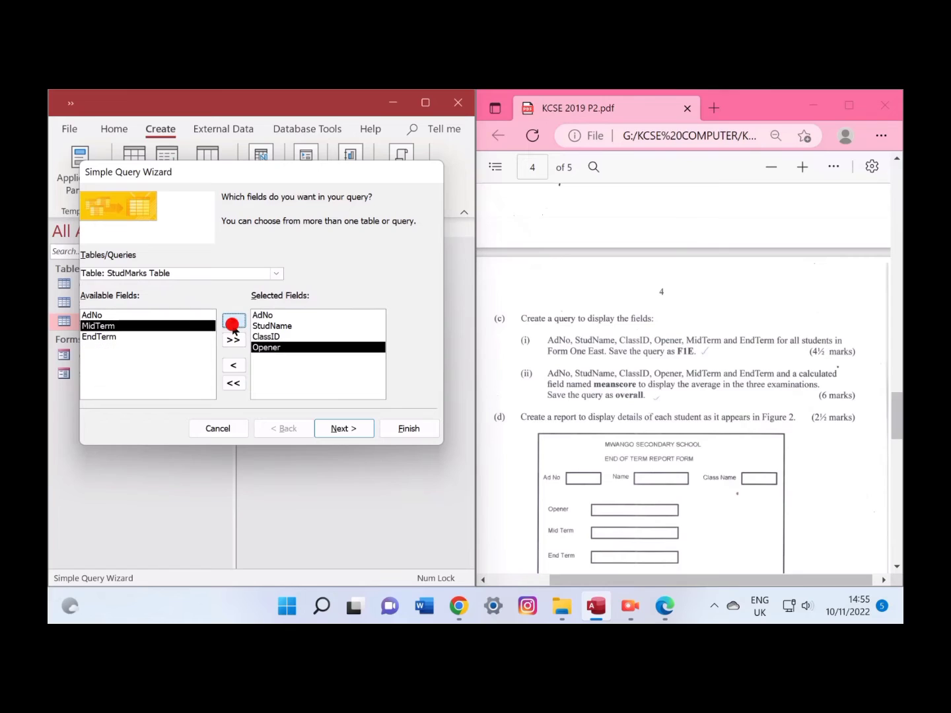
left_click(227, 321)
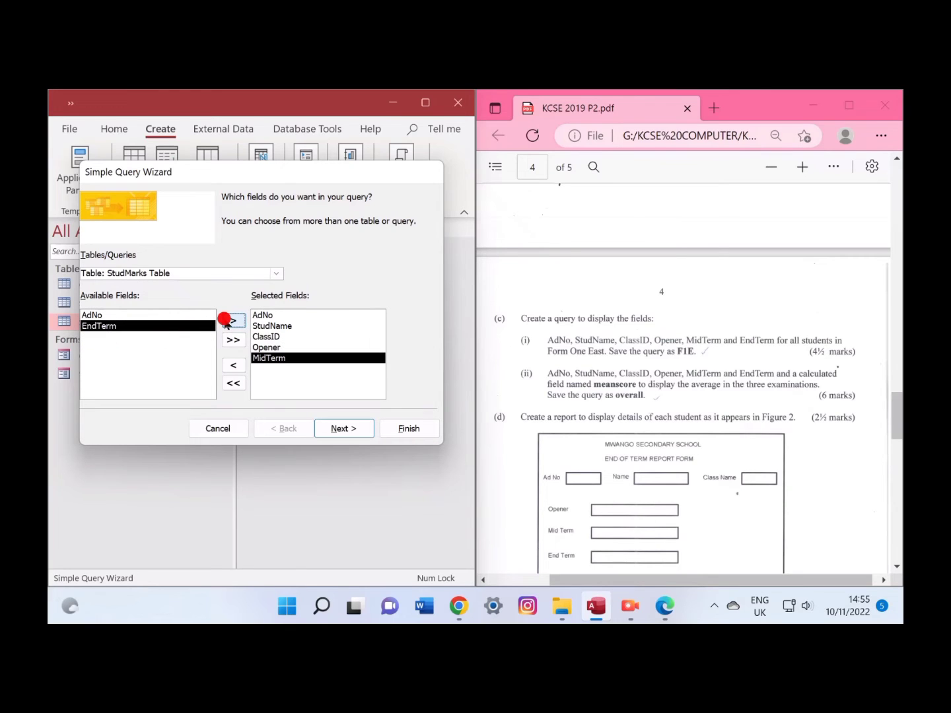
left_click(227, 322)
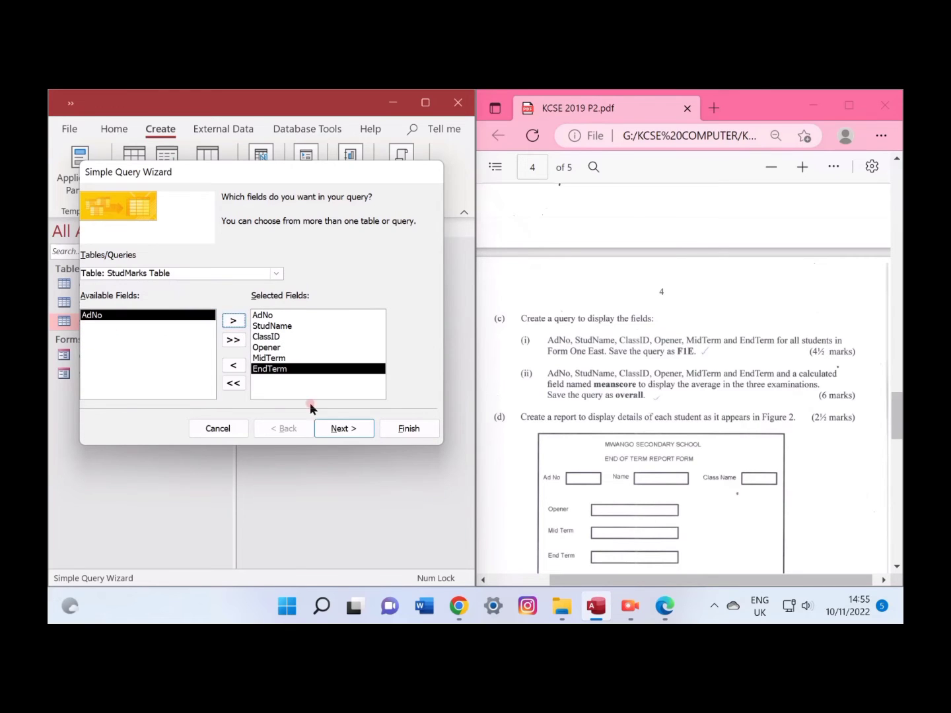
Finish the wizard as a detail query titled F1E, opening it to view information.
left_click(339, 421)
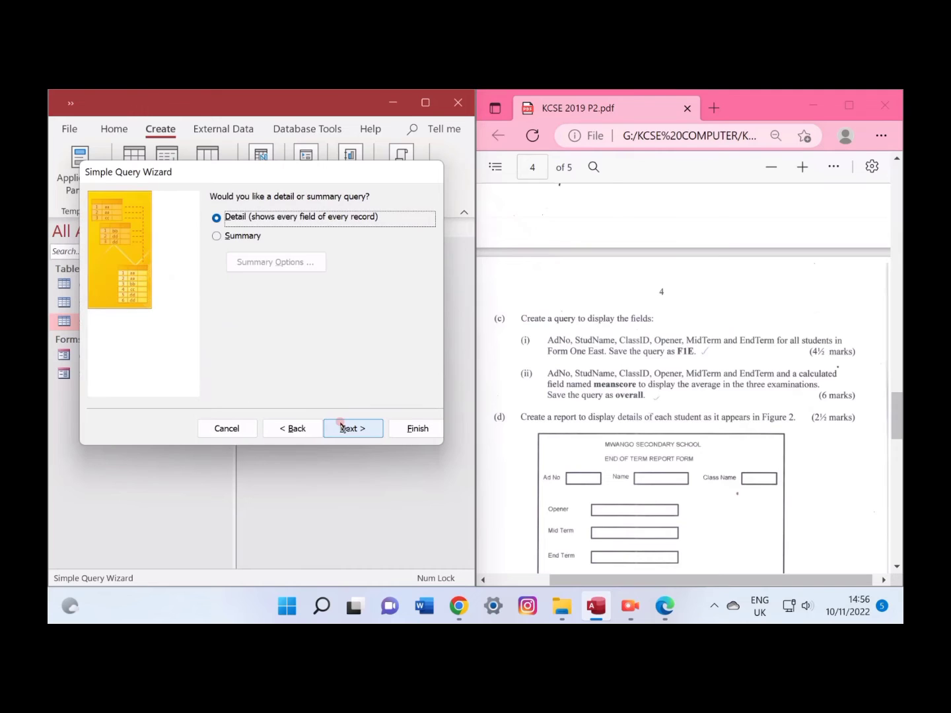
left_click(341, 426)
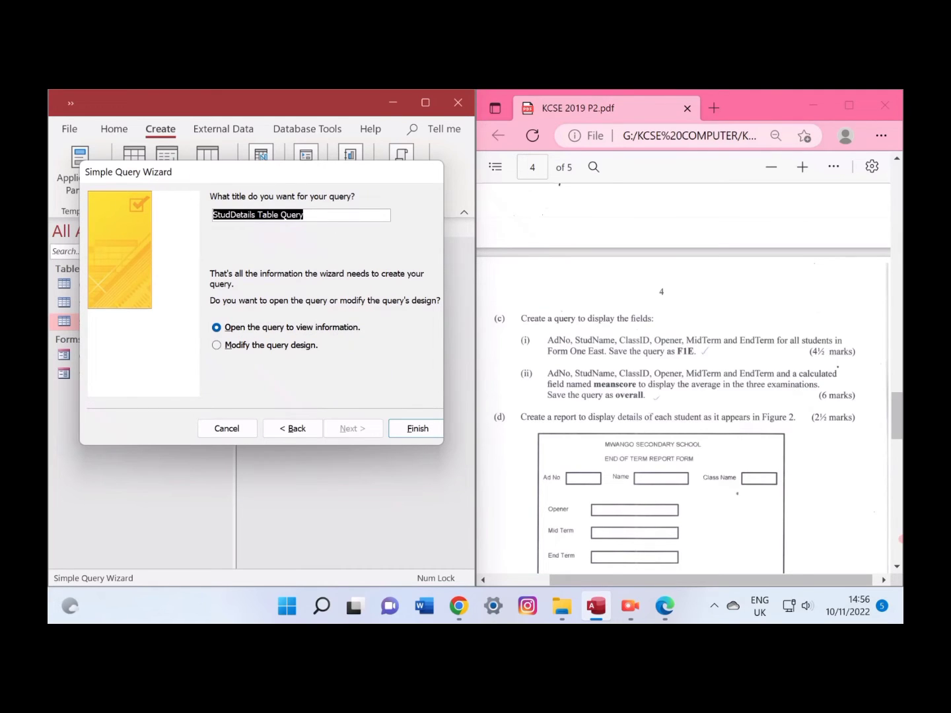
type("F1E")
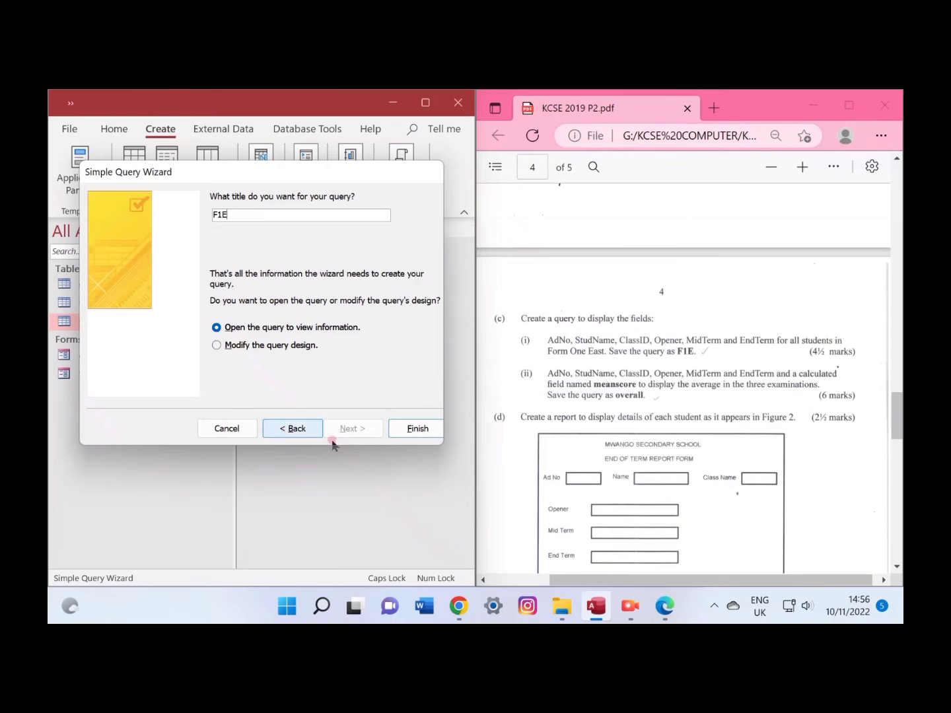
left_click(418, 429)
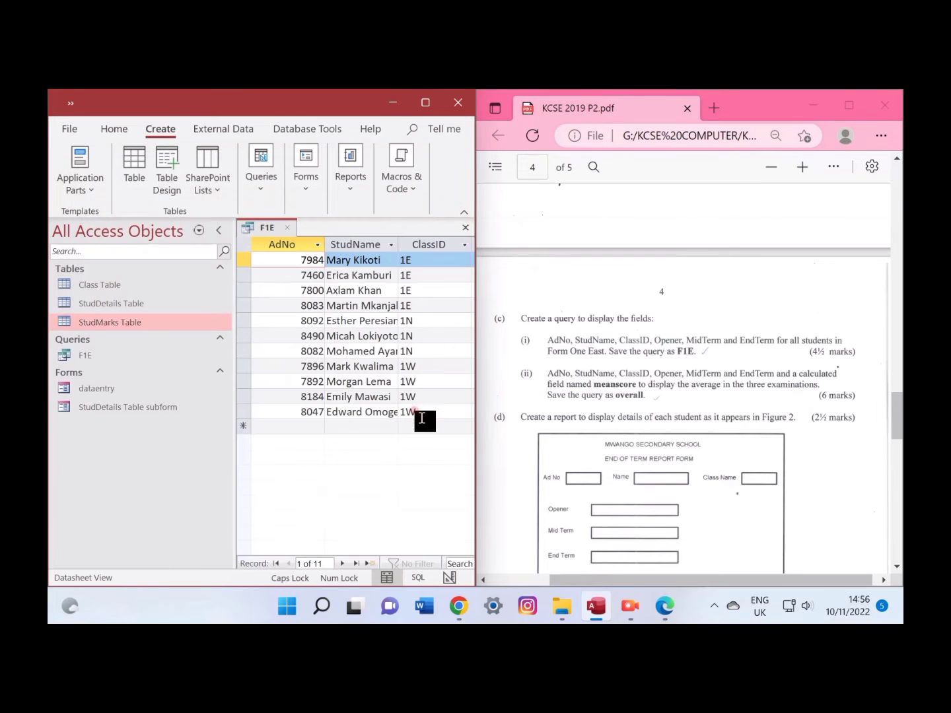
Maximize the window, set the ClassID criterion of the F1E query to 1E in Design View, and run the query.
left_click(442, 260)
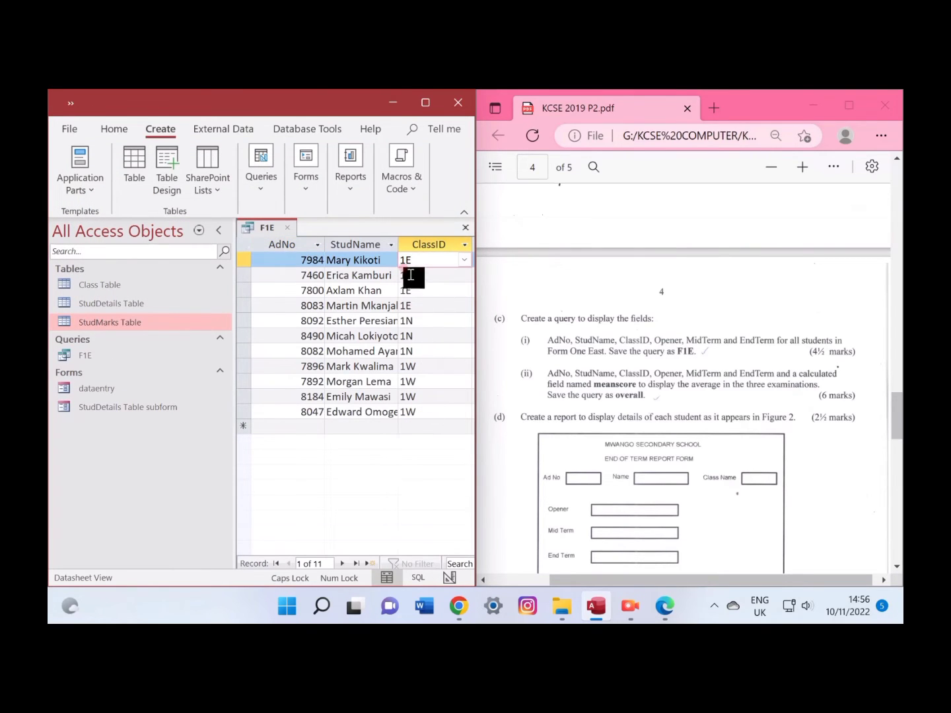
left_click(433, 102)
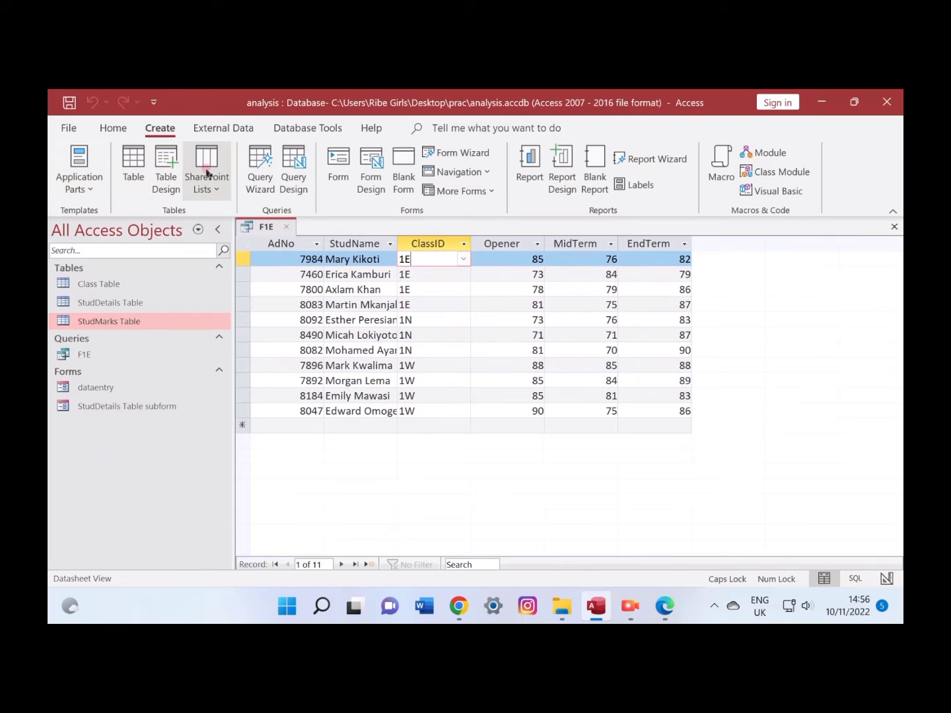
right_click(255, 224)
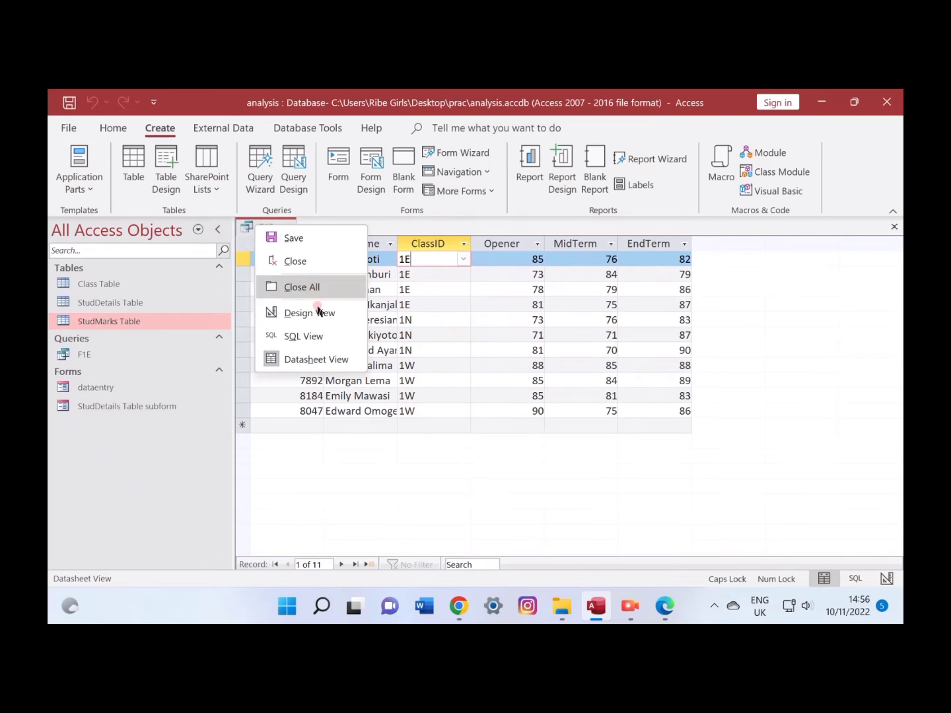
left_click(319, 312)
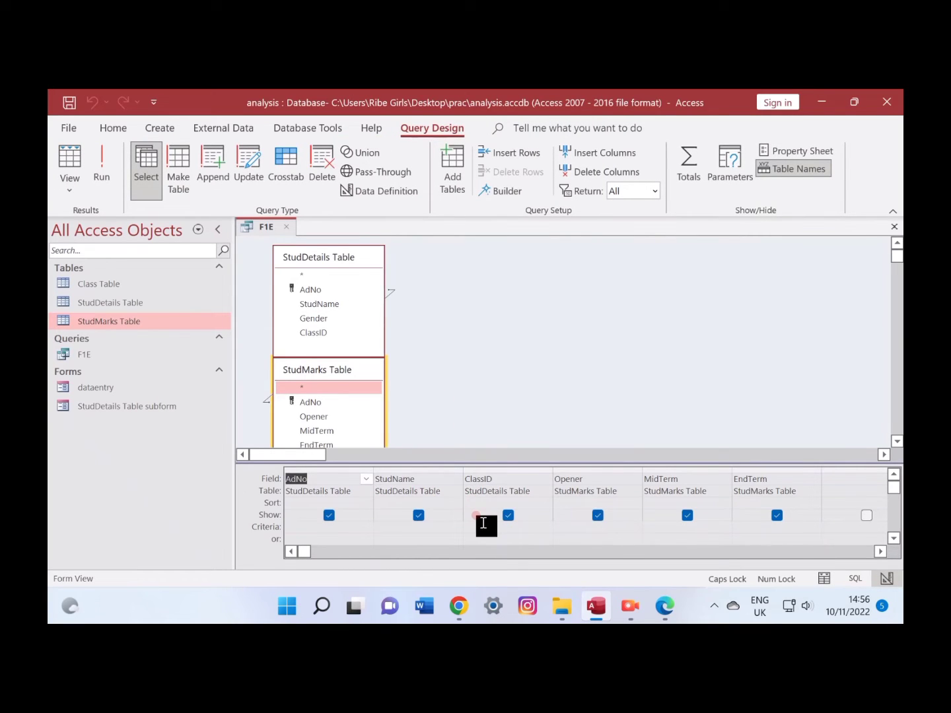
left_click(484, 524)
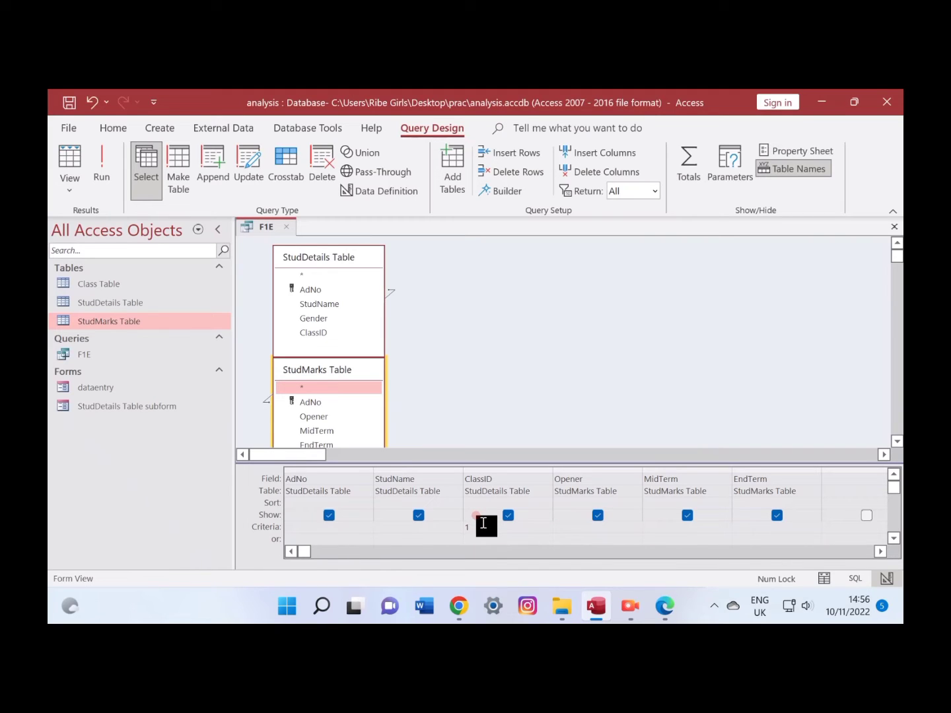
type("1E")
left_click(105, 168)
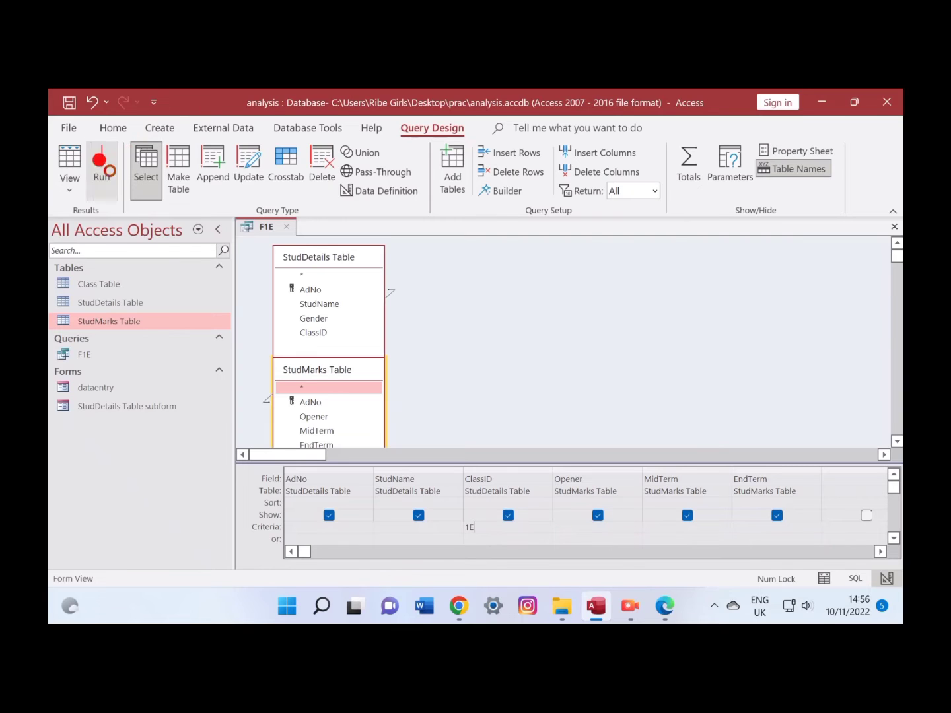
left_click(407, 278)
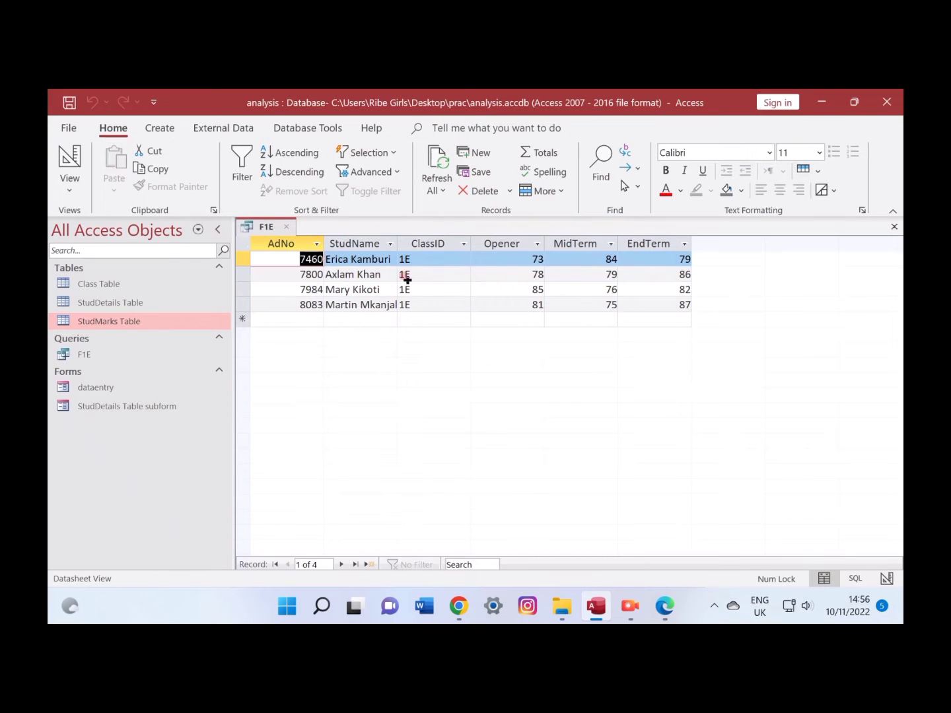
Return the F1E query to Design View and enter "1E" in quotation marks as the ClassID criterion.
left_click(69, 158)
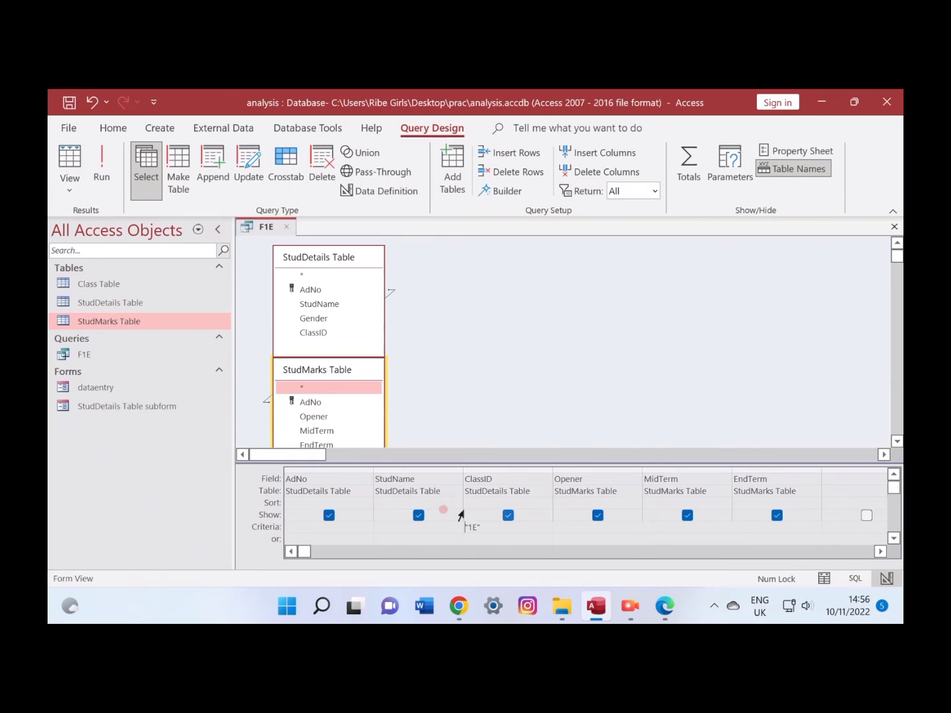
left_click(470, 526)
type("\"1E\"")
Switch to the KCSE 2019 P2 PDF in Edge, maximize it and enlarge page 4 to read question (c).
left_click(665, 605)
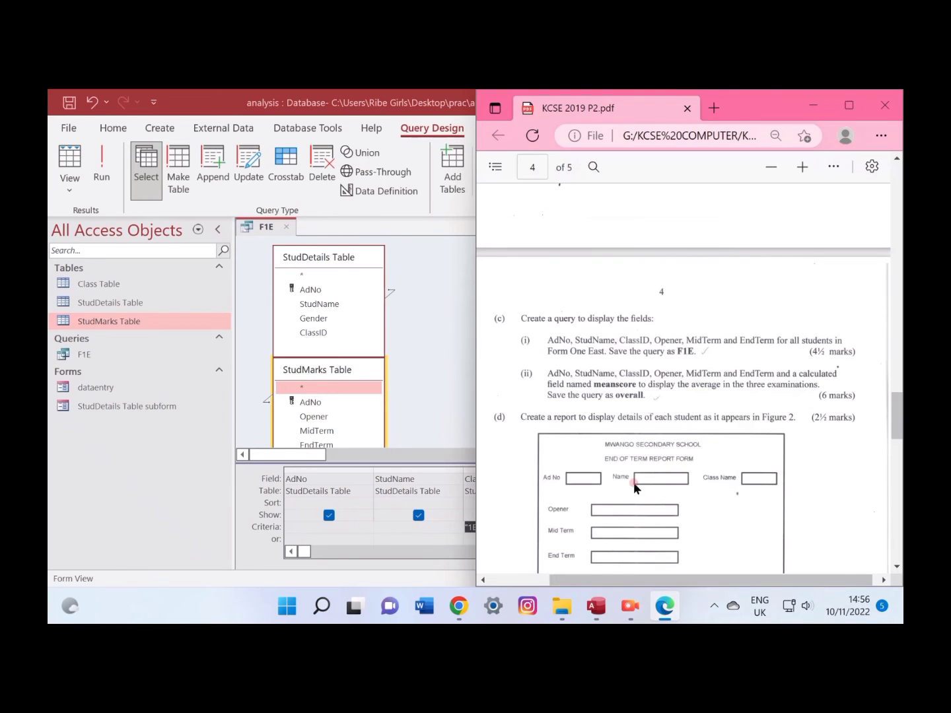
left_click(849, 105)
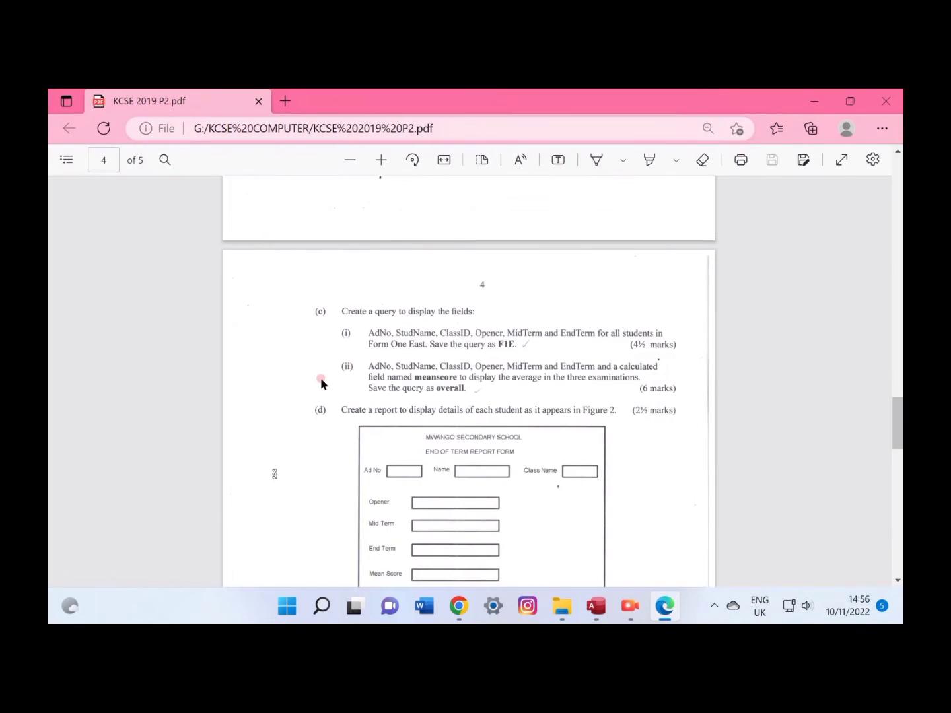
scroll(398, 390, "up", 2, "ctrl")
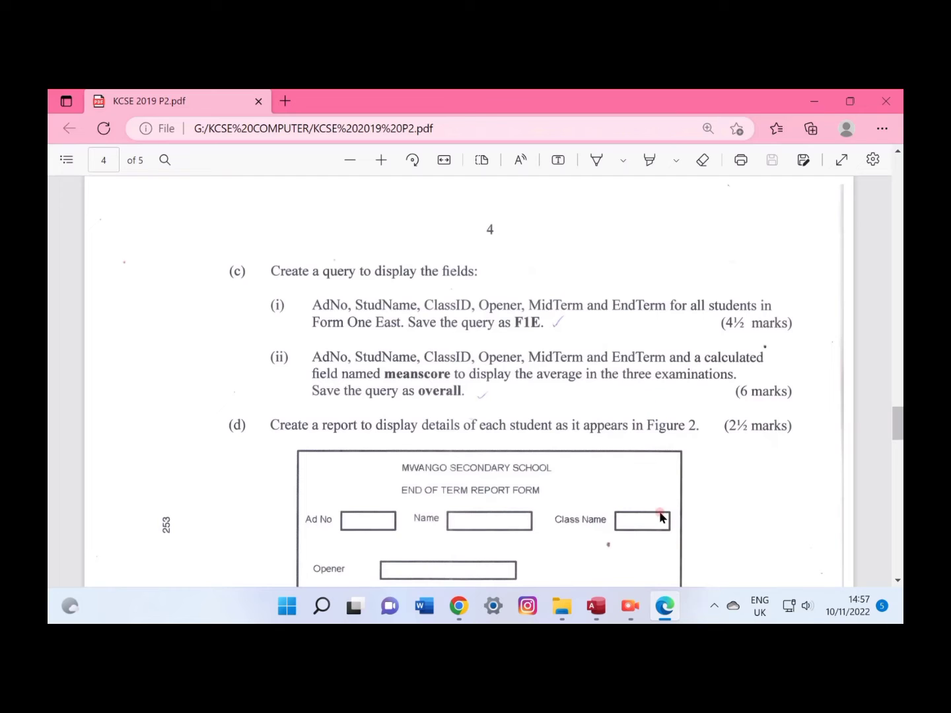
Switch back to Access, run the F1E query again and close it.
left_click(597, 605)
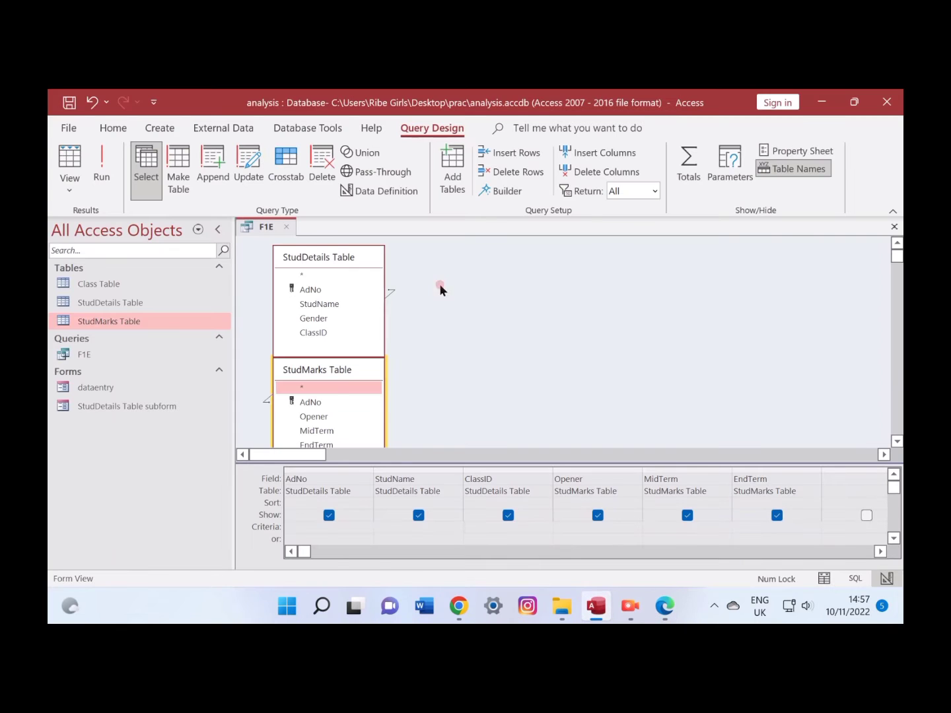
left_click(103, 166)
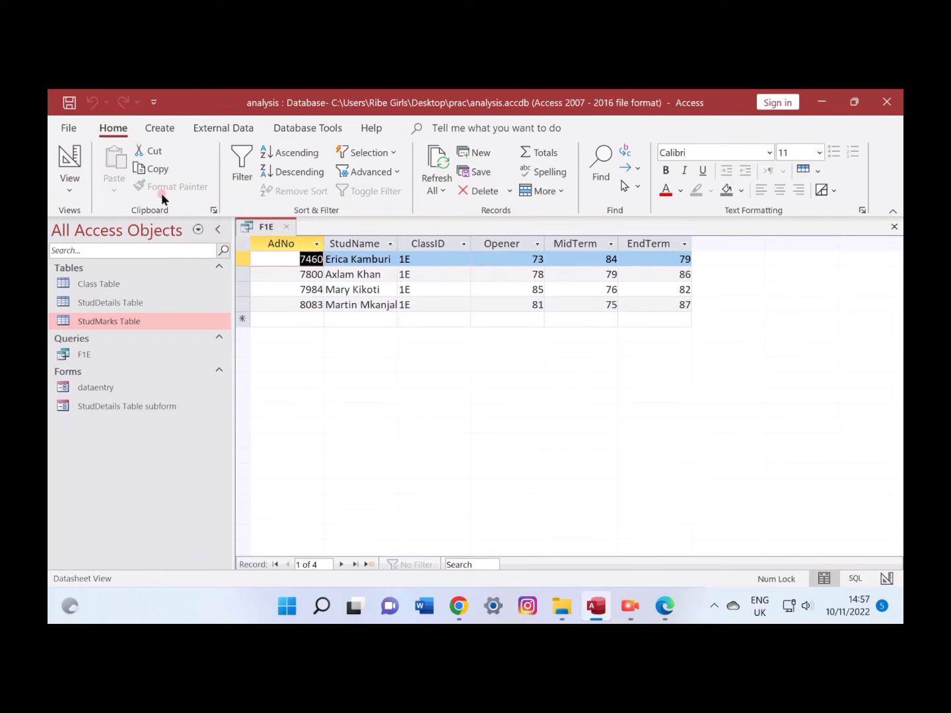
left_click(286, 226)
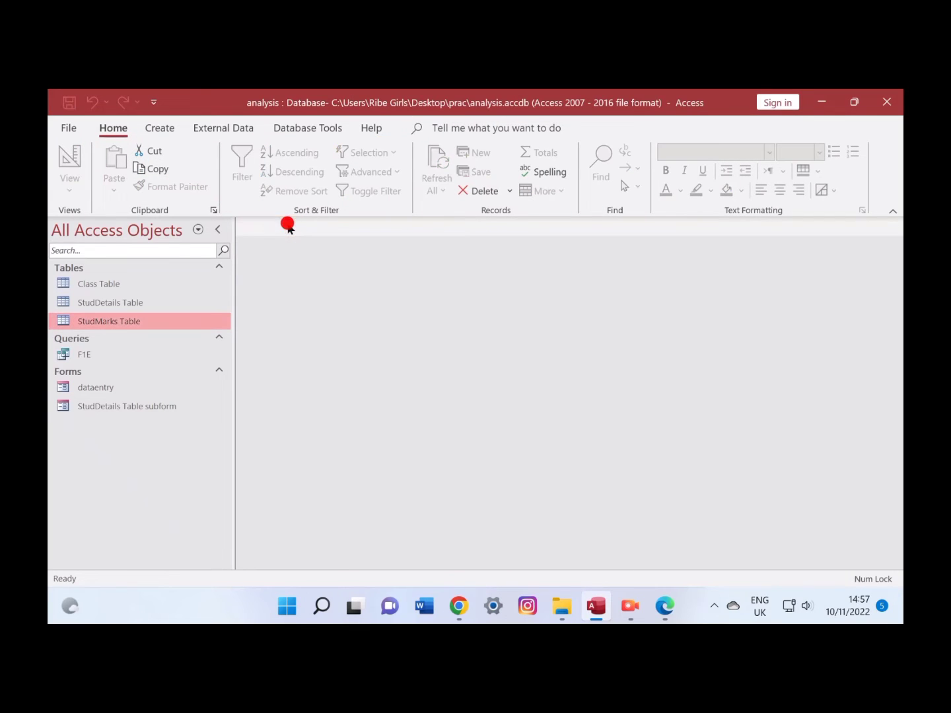
Arrange Access and the exam PDF side by side, with question (c) part (ii) readable in the PDF.
left_click(165, 135)
mouse_move(860, 105)
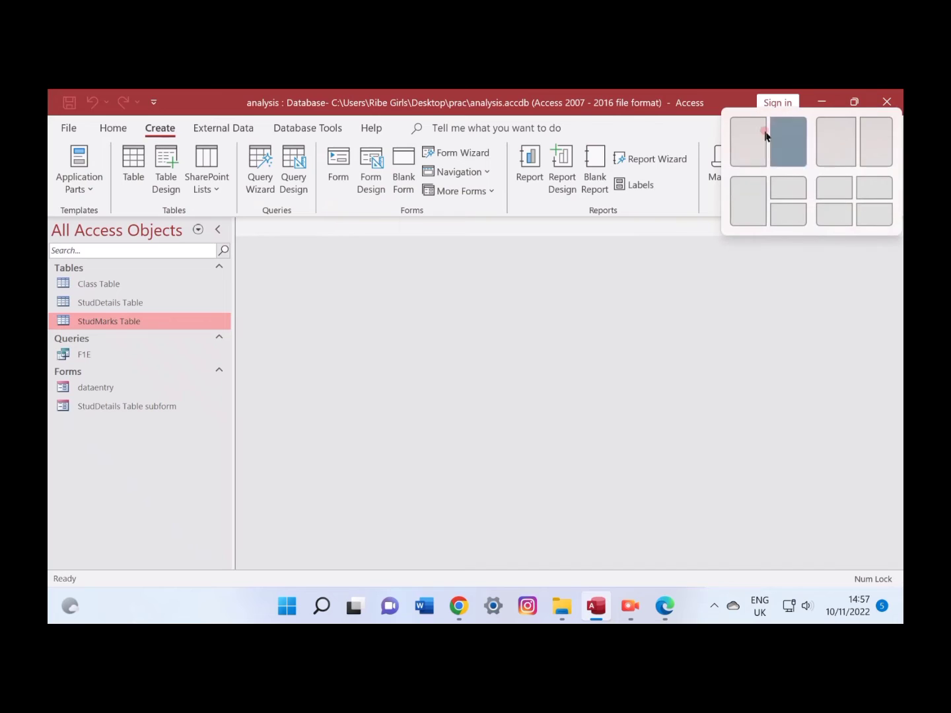
left_click(747, 138)
left_click(607, 304)
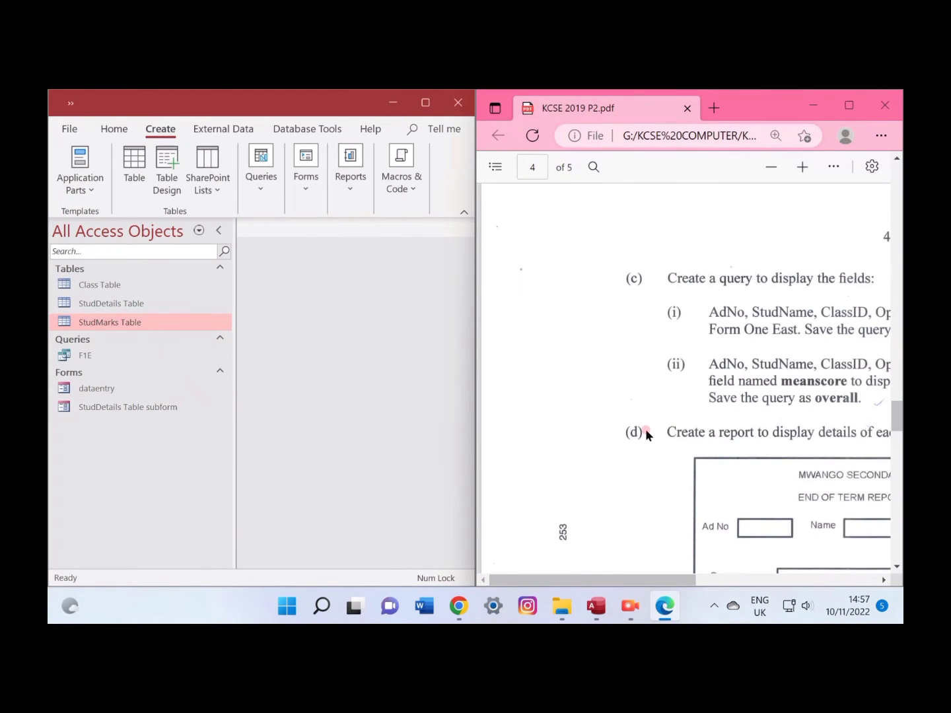
left_click_drag(619, 576, 701, 576)
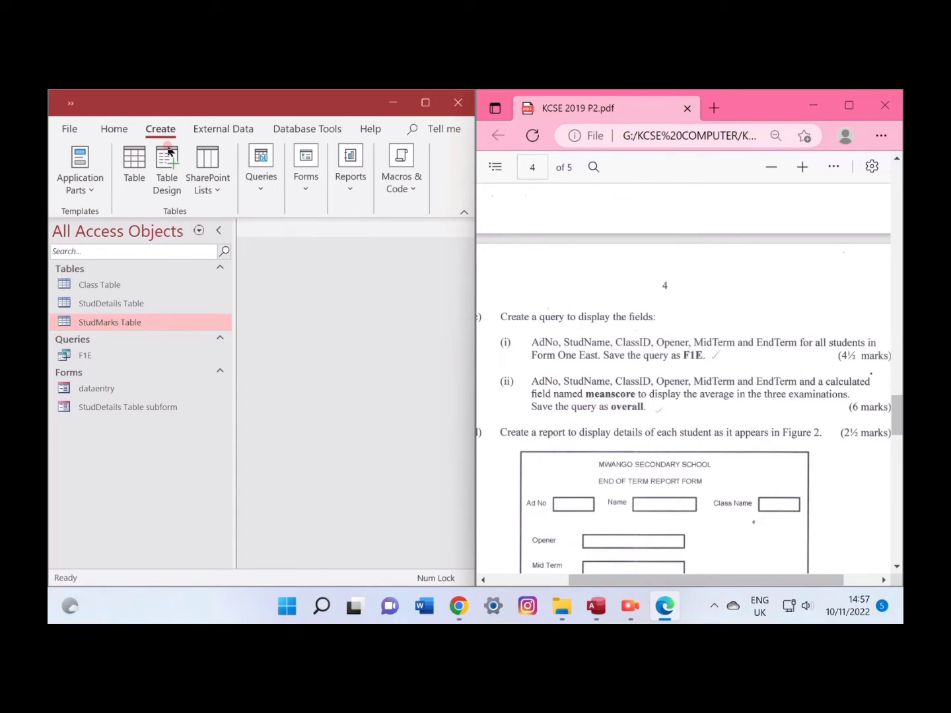
Start a new query with the Simple Query Wizard and choose StudDetails Table as the field source.
left_click(263, 177)
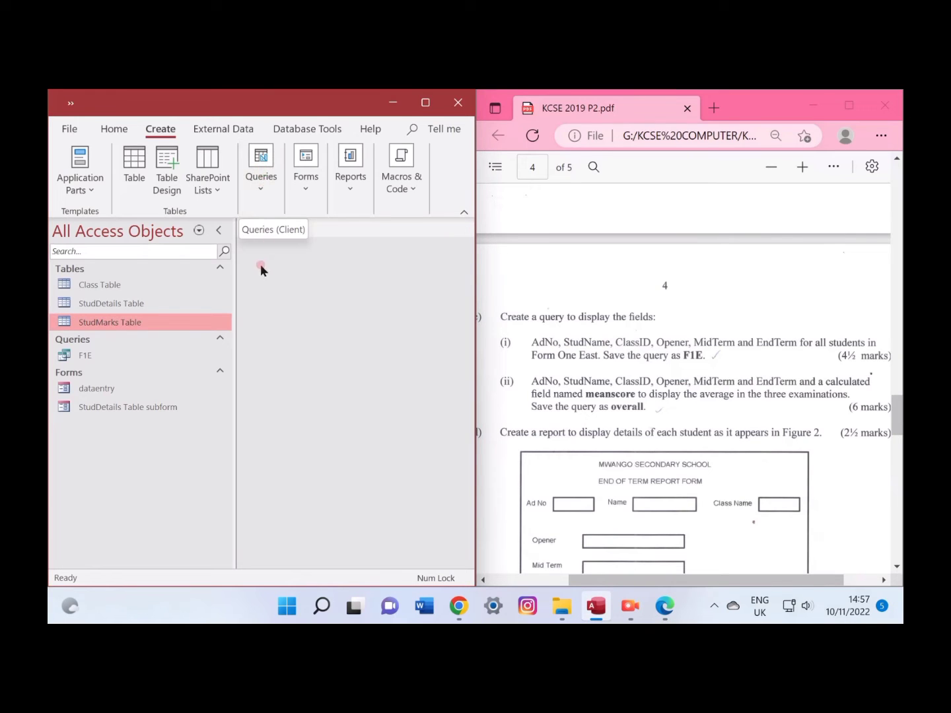
left_click(264, 178)
left_click(258, 241)
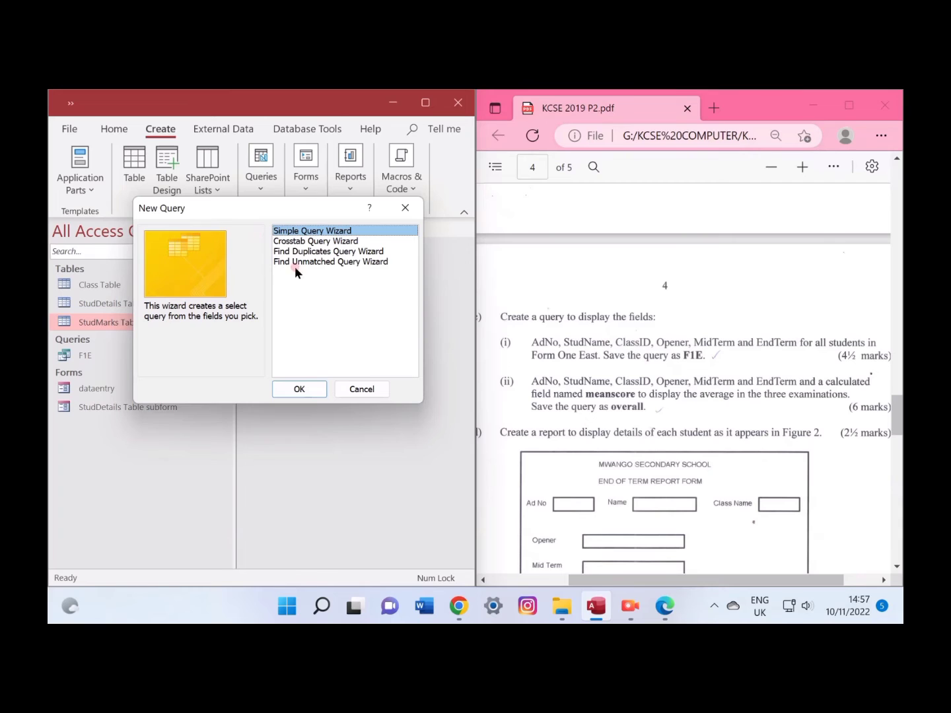
left_click(300, 389)
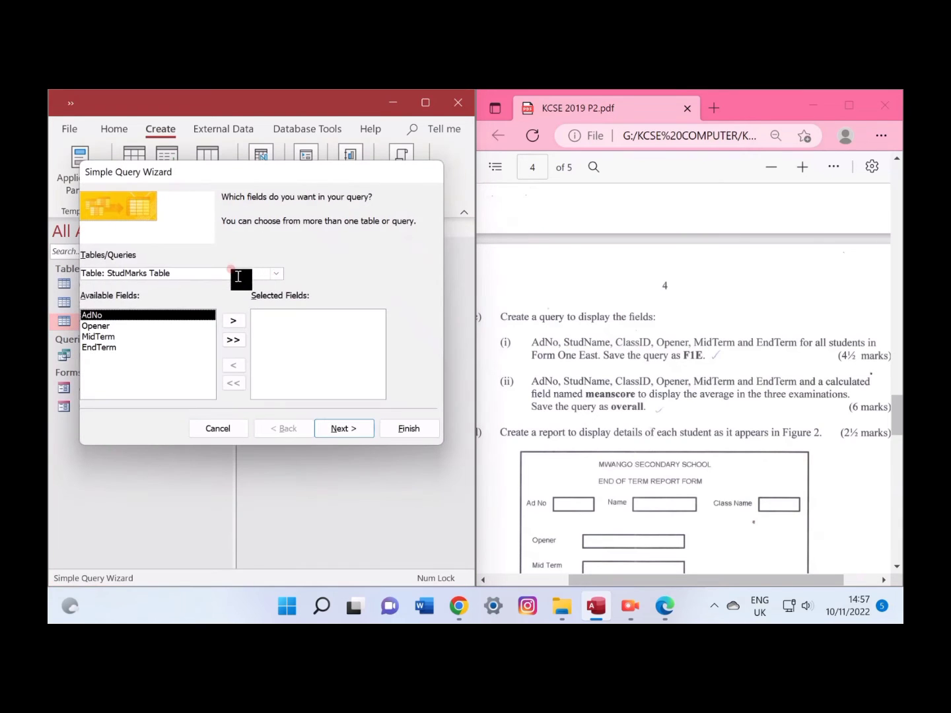
left_click(277, 274)
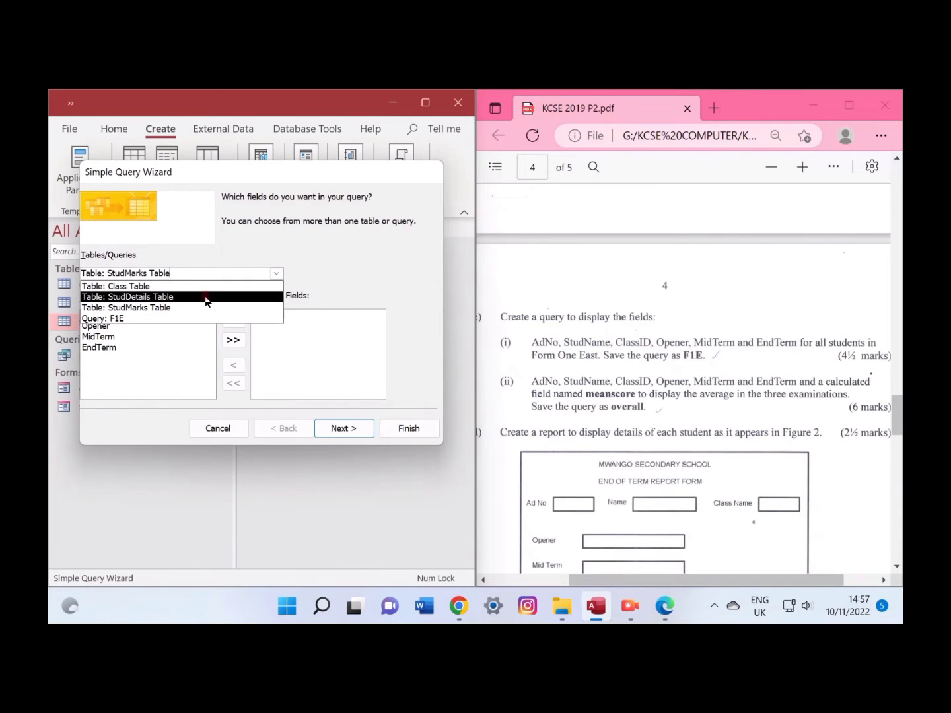
left_click(179, 297)
Add AdNo, StudName and ClassID from StudDetails Table to the query, leaving Gender out.
left_click(233, 322)
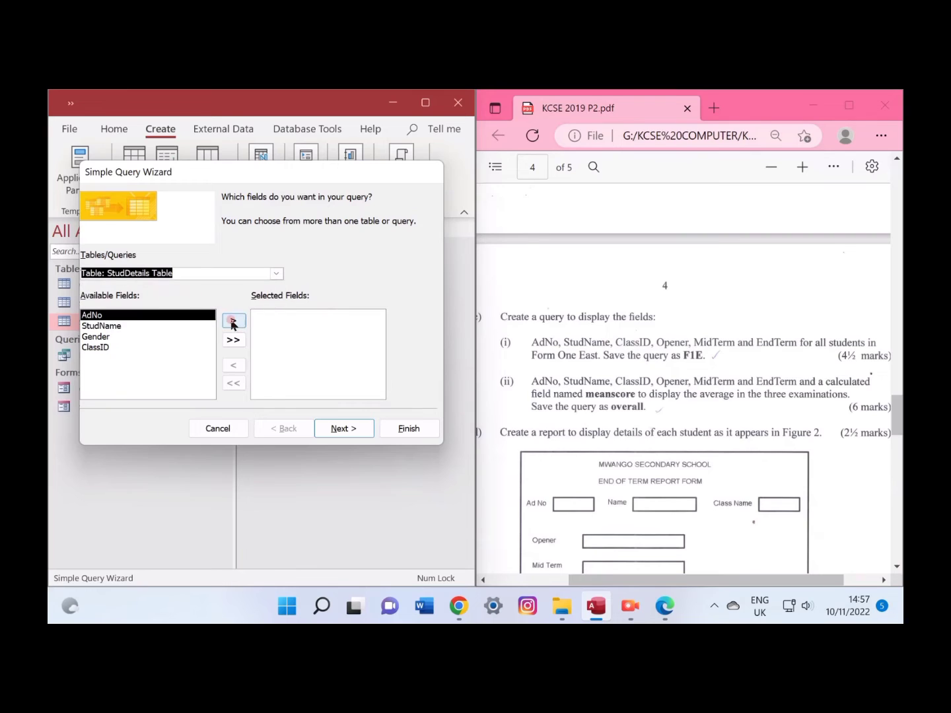
left_click(234, 322)
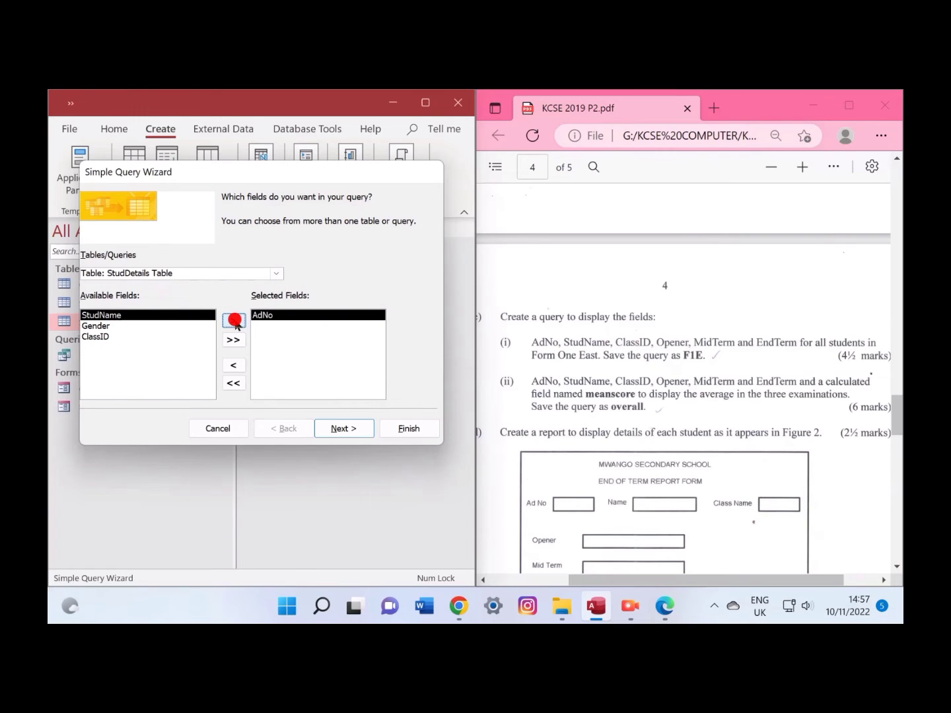
left_click(235, 321)
left_click(234, 321)
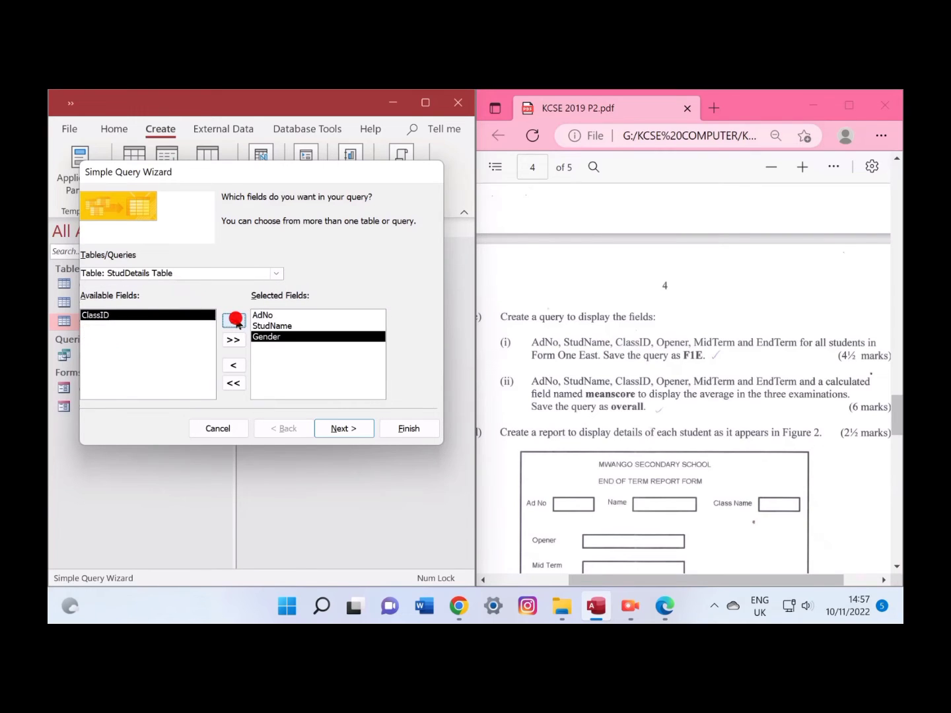
left_click(233, 365)
left_click(176, 326)
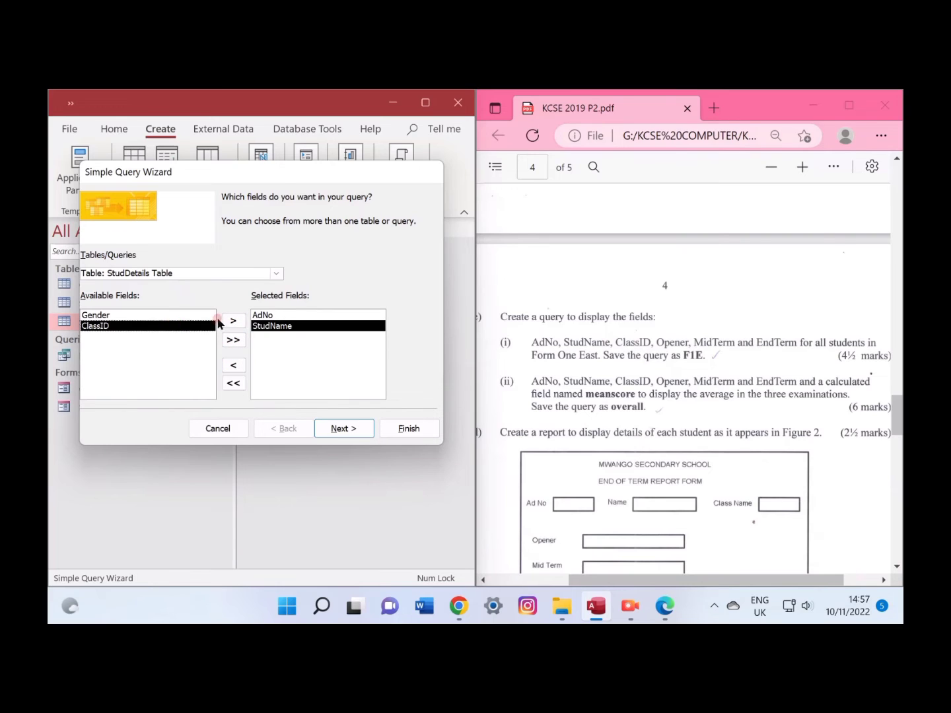
left_click(235, 321)
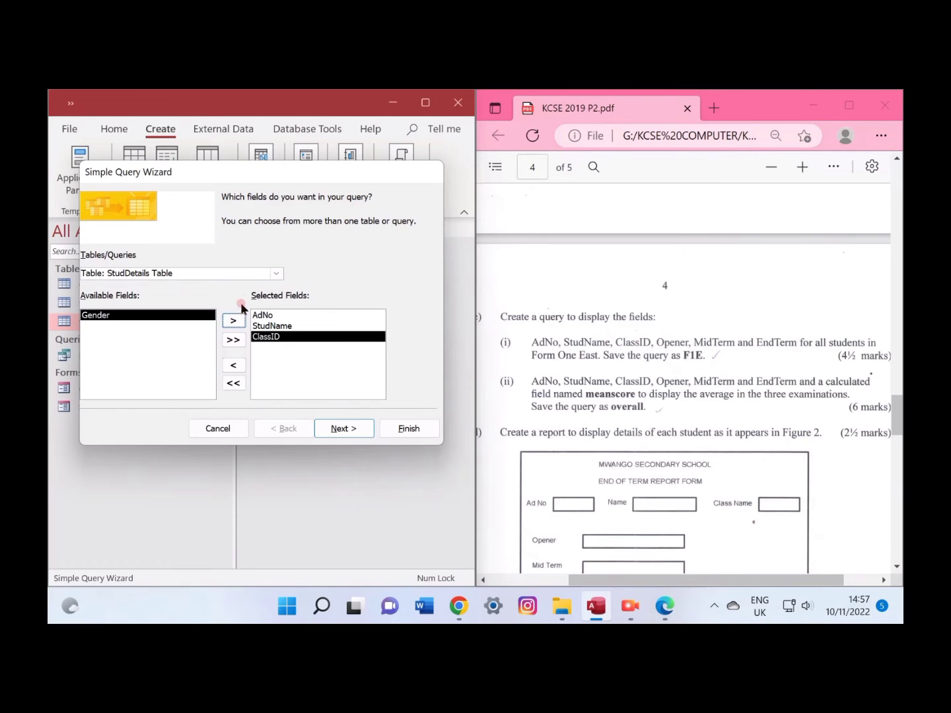
Add the Opener, MidTerm and EndTerm fields from StudMarks Table to the query.
left_click(276, 273)
left_click(226, 307)
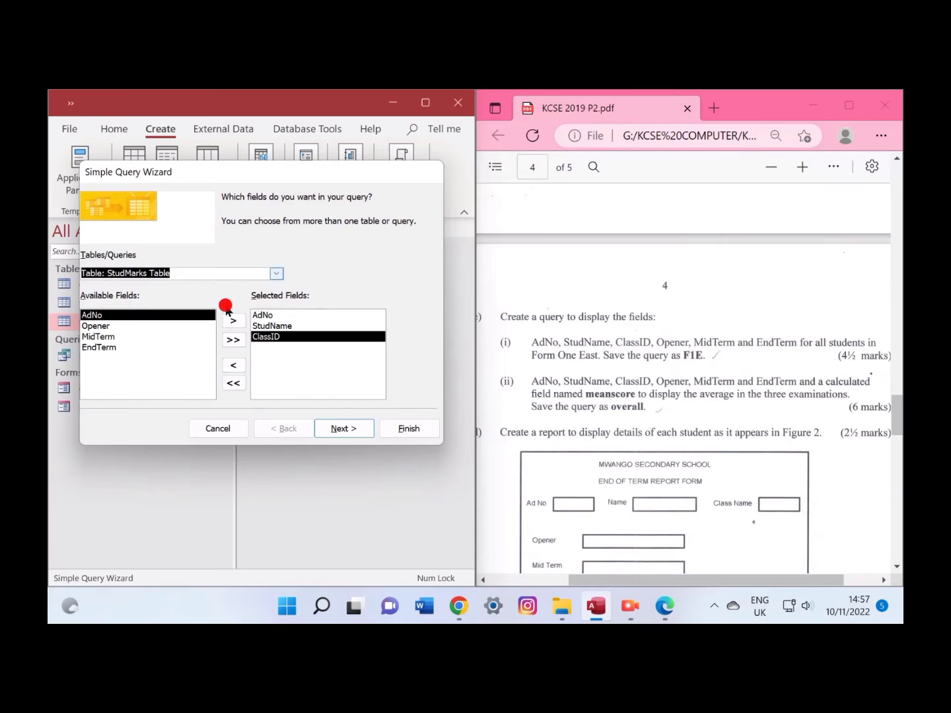
left_click(148, 329)
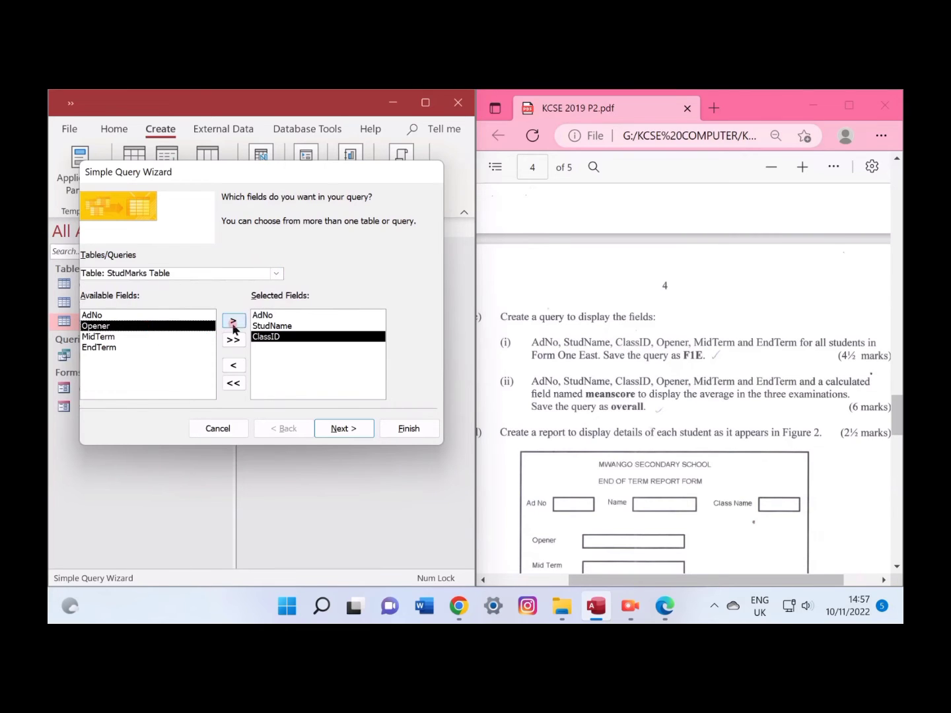
left_click(233, 321)
left_click(233, 321)
left_click(233, 322)
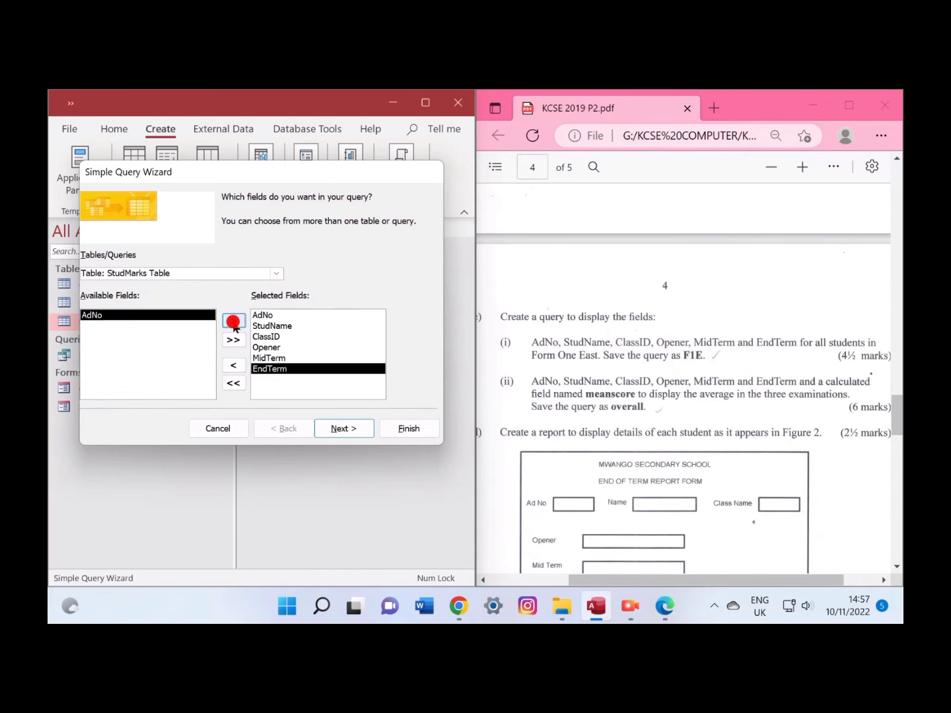
Title the query overall and finish the wizard, opening the query to view its information.
left_click(338, 427)
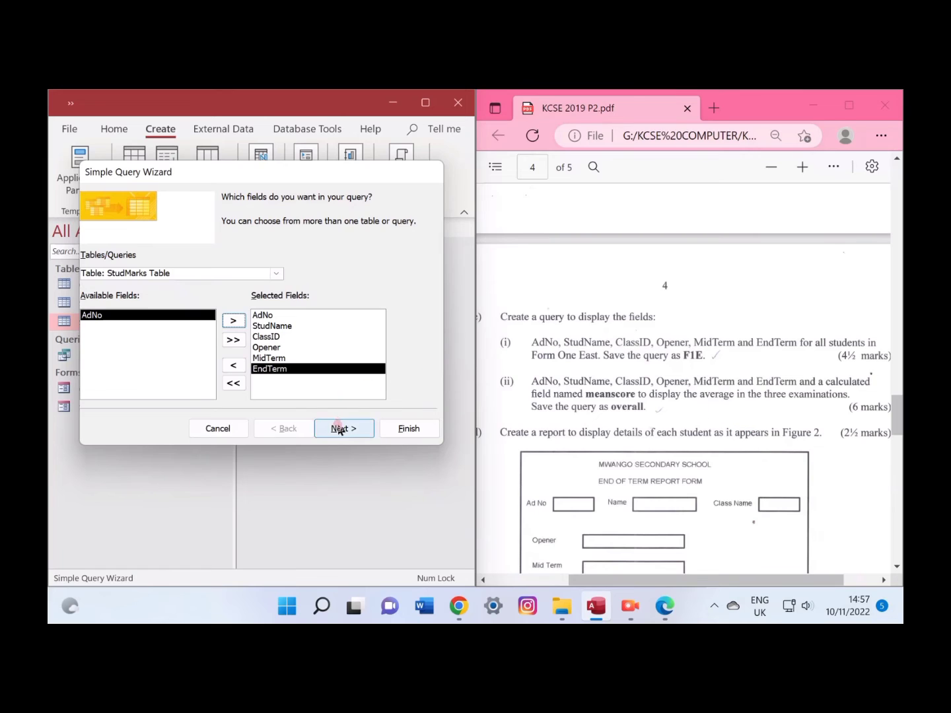
left_click(346, 428)
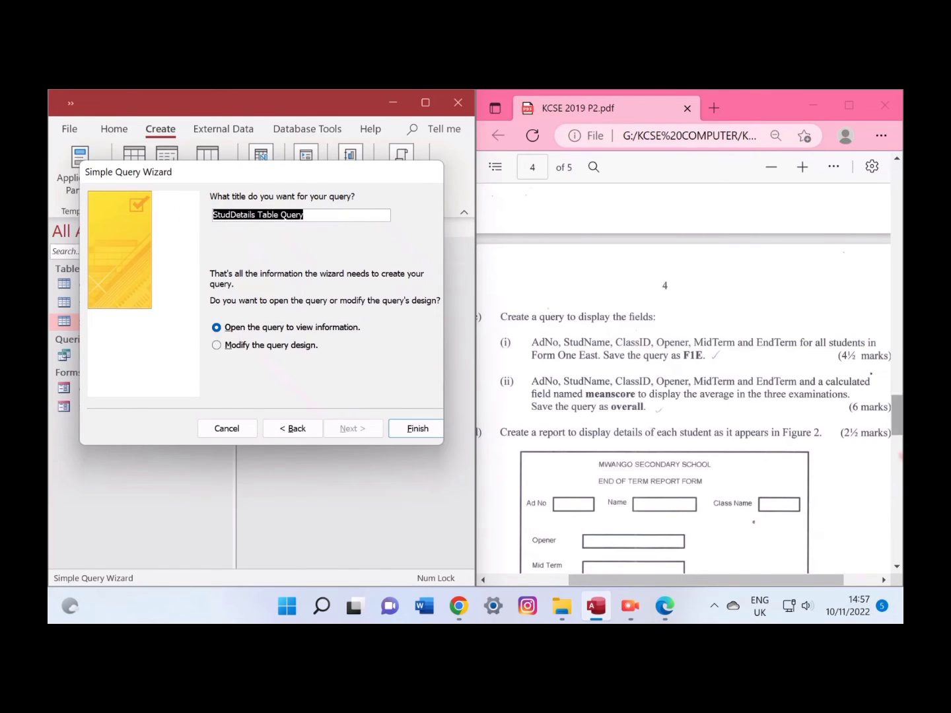
type("overall")
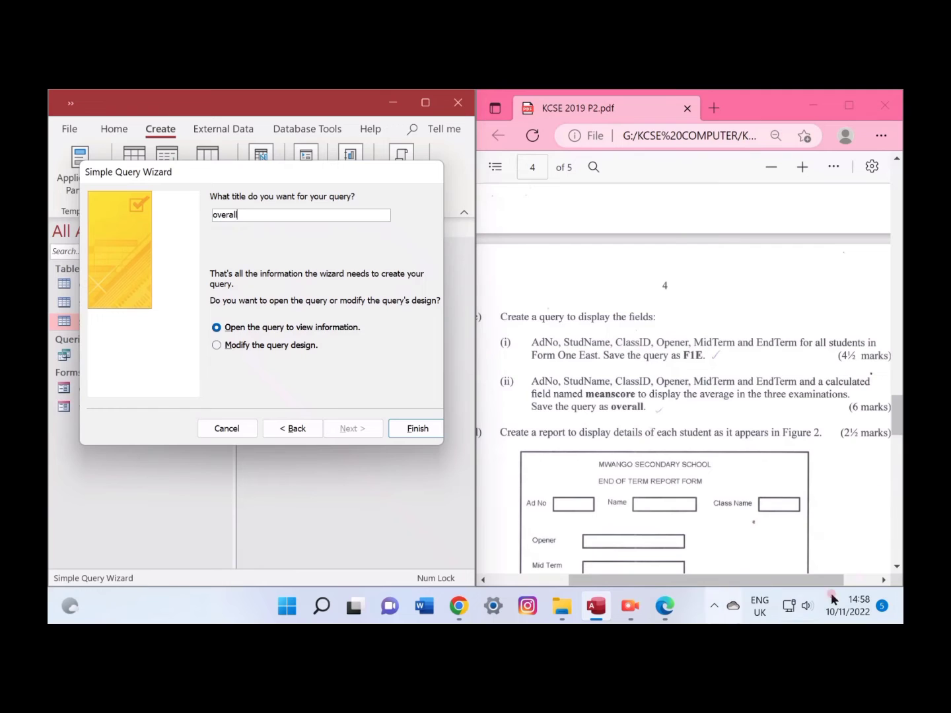
left_click(398, 430)
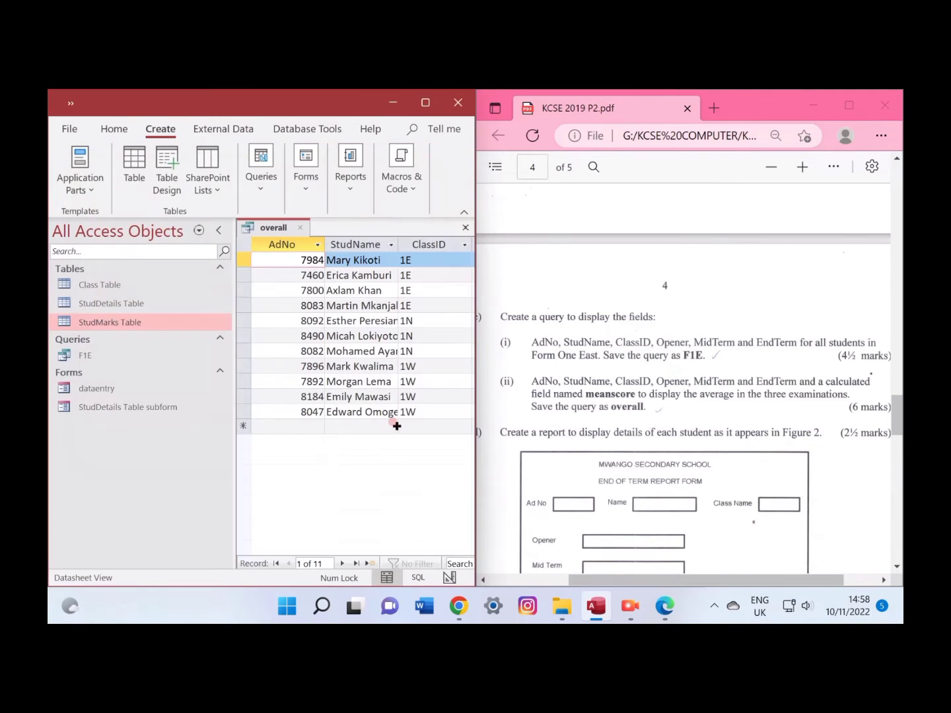
Maximize Access and open the overall query in Design View.
left_click(423, 100)
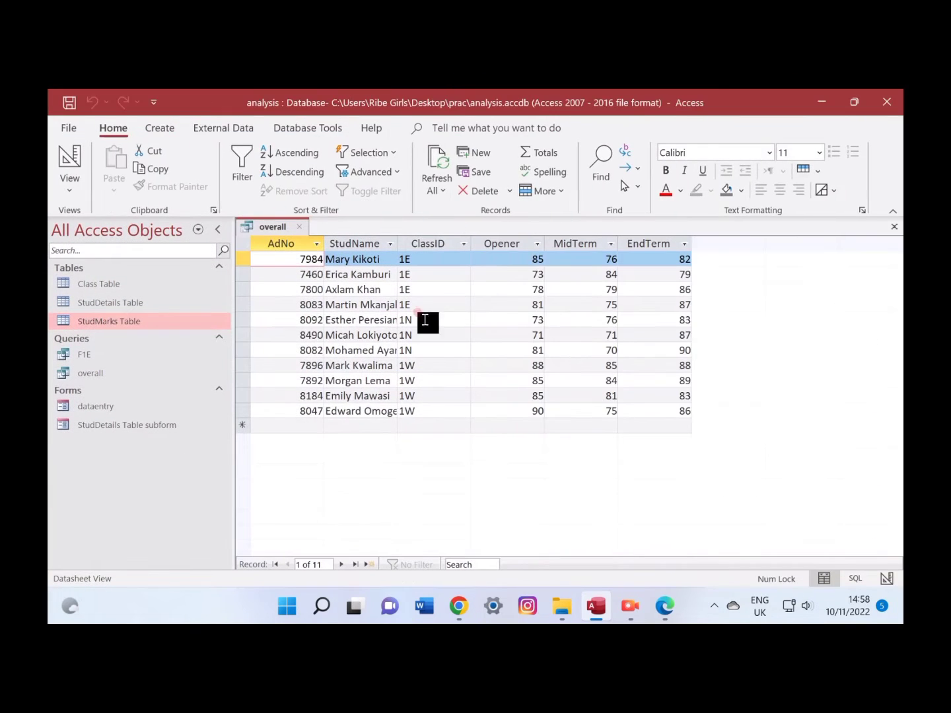
right_click(255, 227)
left_click(294, 311)
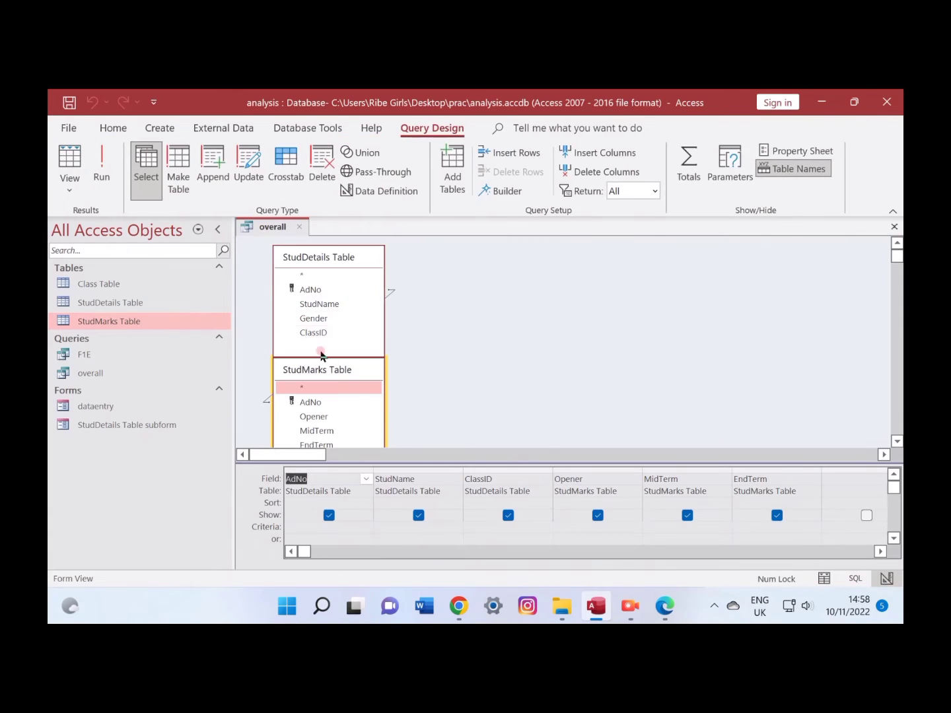
Check the calculated field name in the exam PDF and enter meanscore: ([Opener]+[MidTerm]+[EndTerm])/3 in the empty column after EndTerm.
left_click(879, 551)
left_click(879, 552)
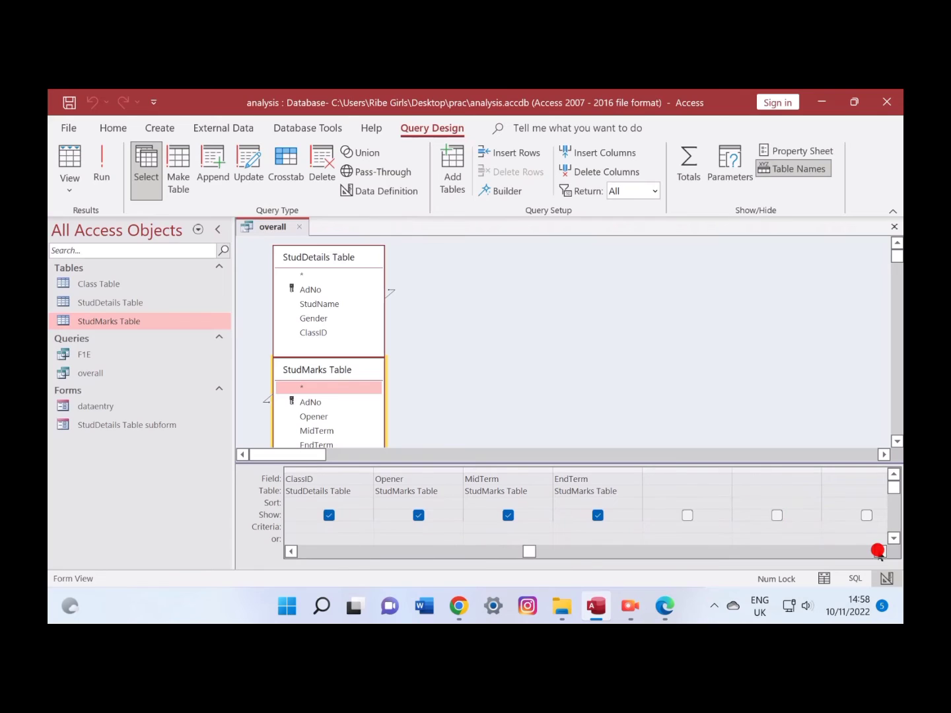
left_click(650, 477)
left_click(664, 605)
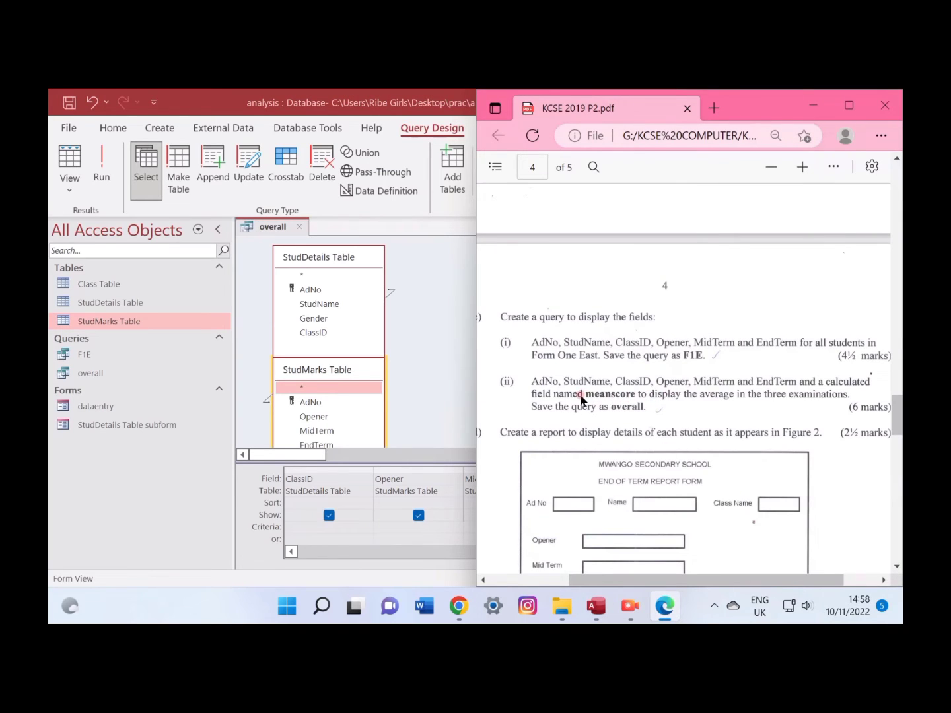
left_click(456, 404)
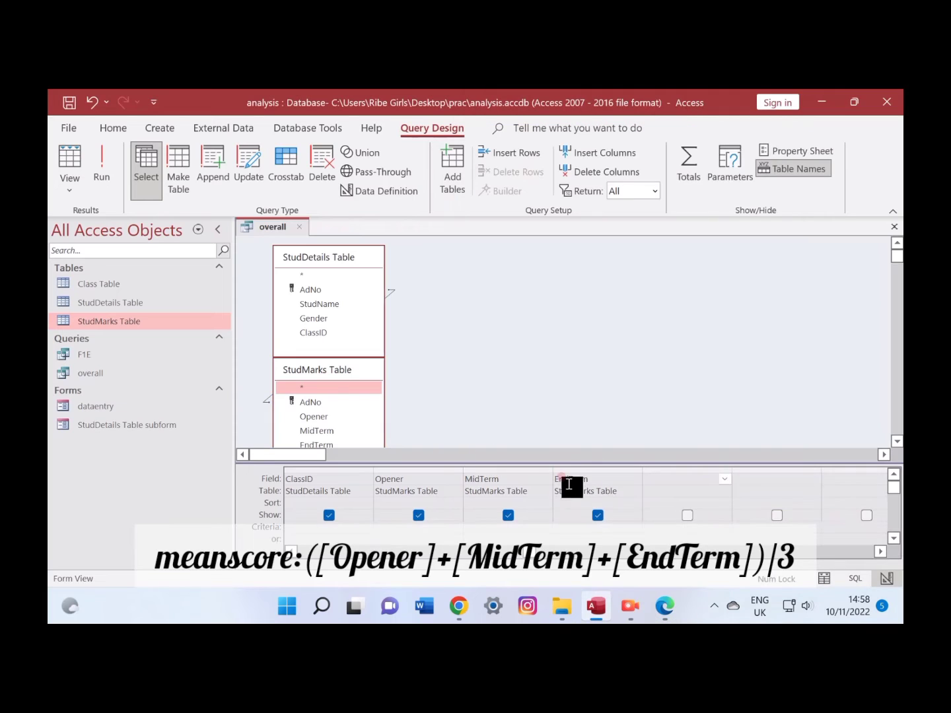
left_click(660, 479)
type("m")
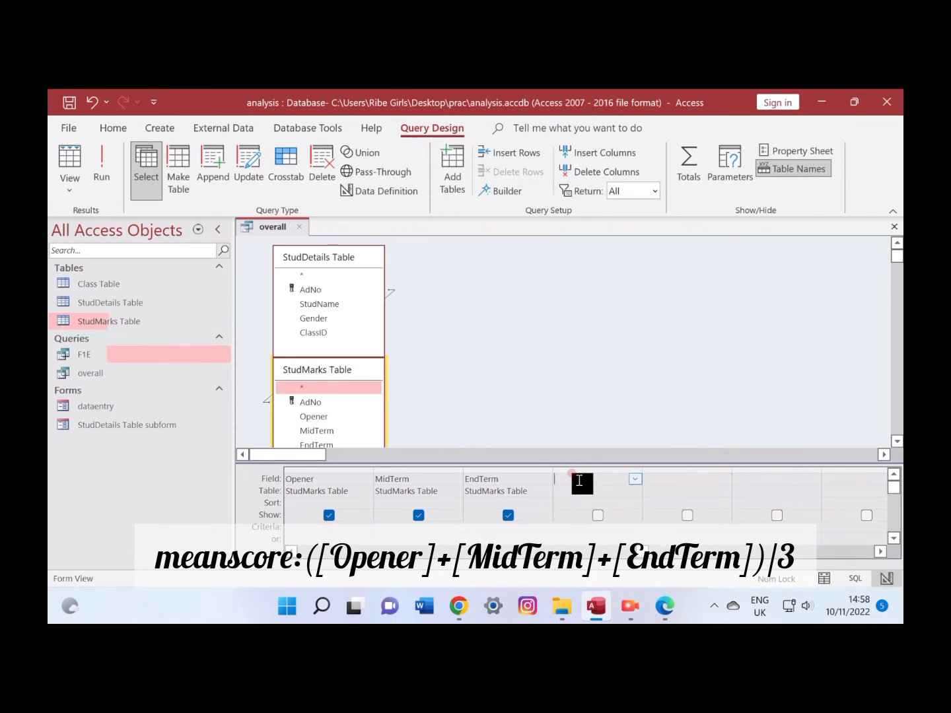
type("m")
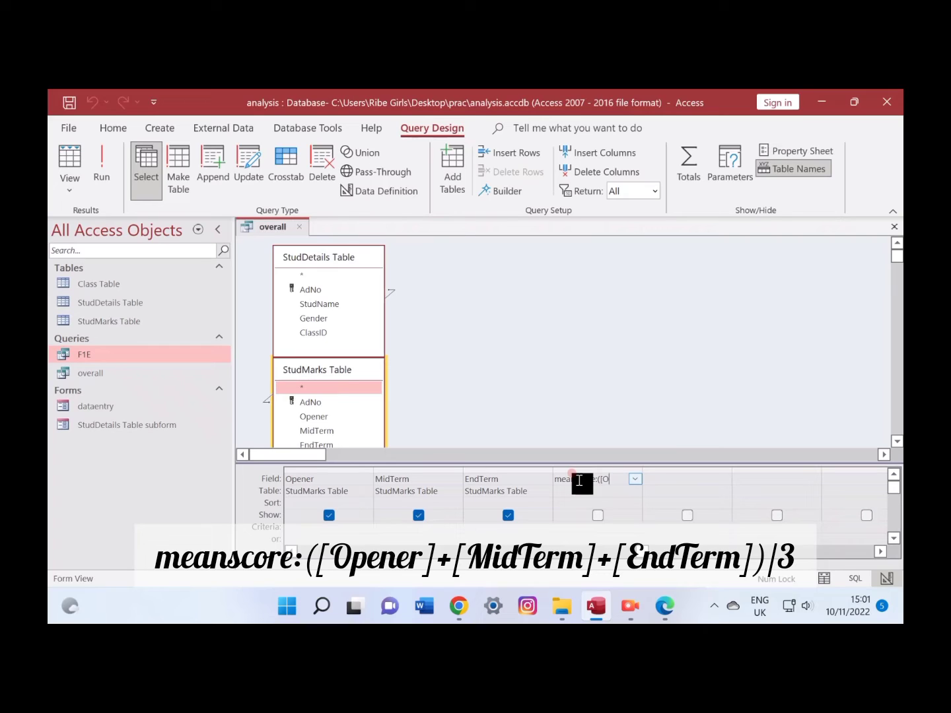
type("er")
type("]+[Midterm]")
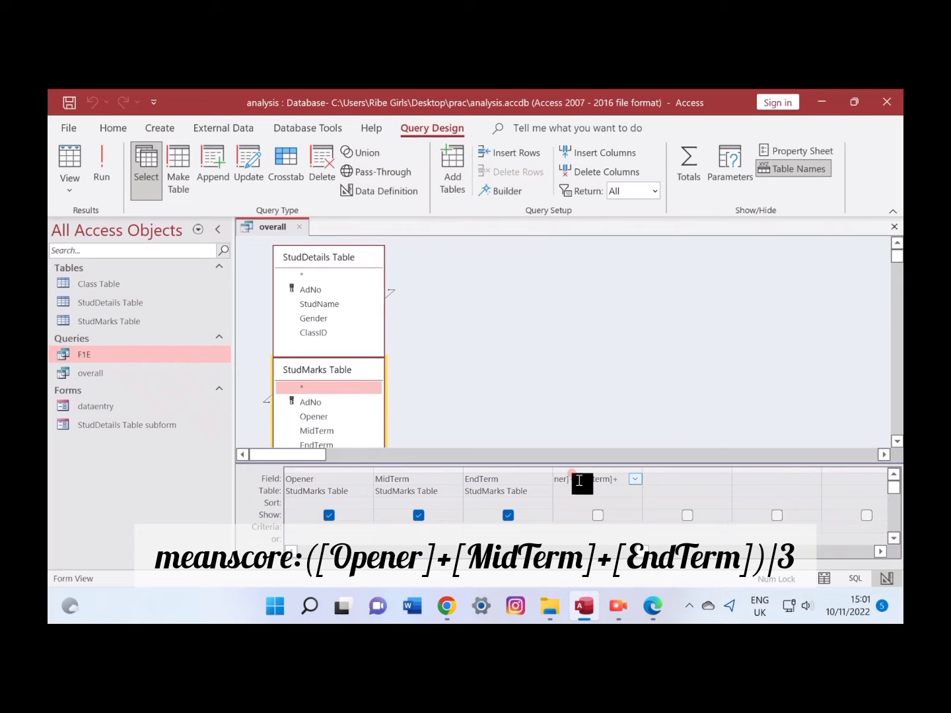
type("+[EndTerm")
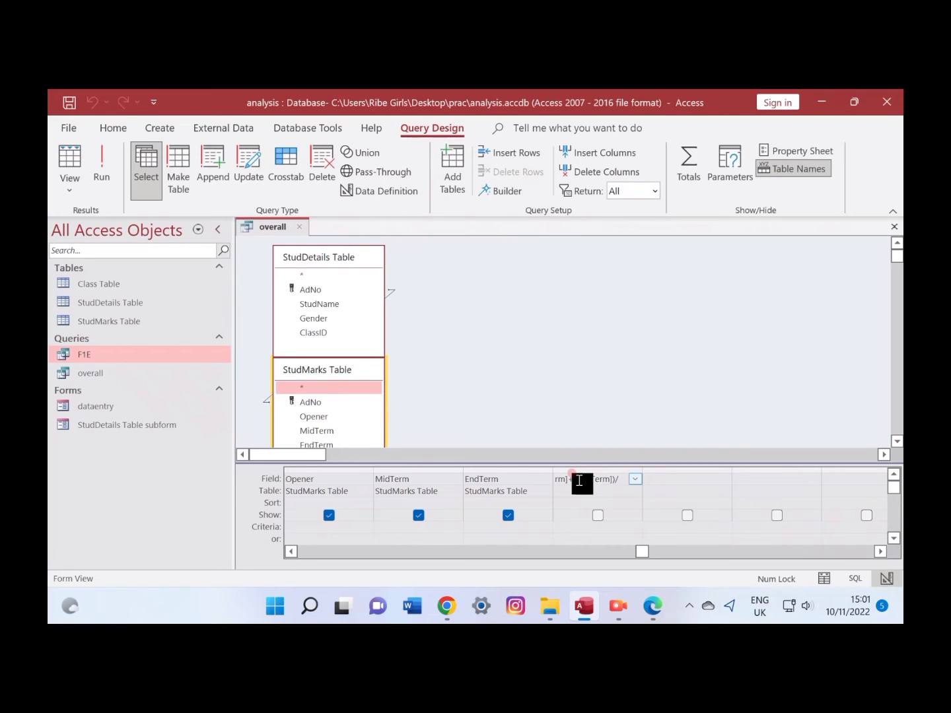
Set the meanscore field to show in the results and run the overall query.
left_click(602, 514)
left_click(599, 514)
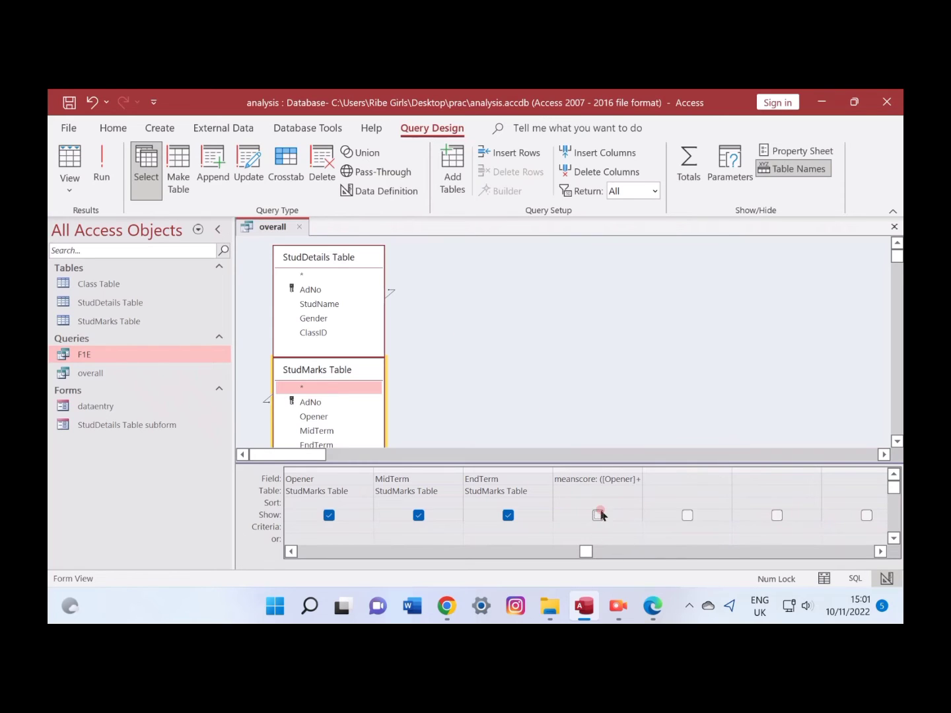
left_click(598, 514)
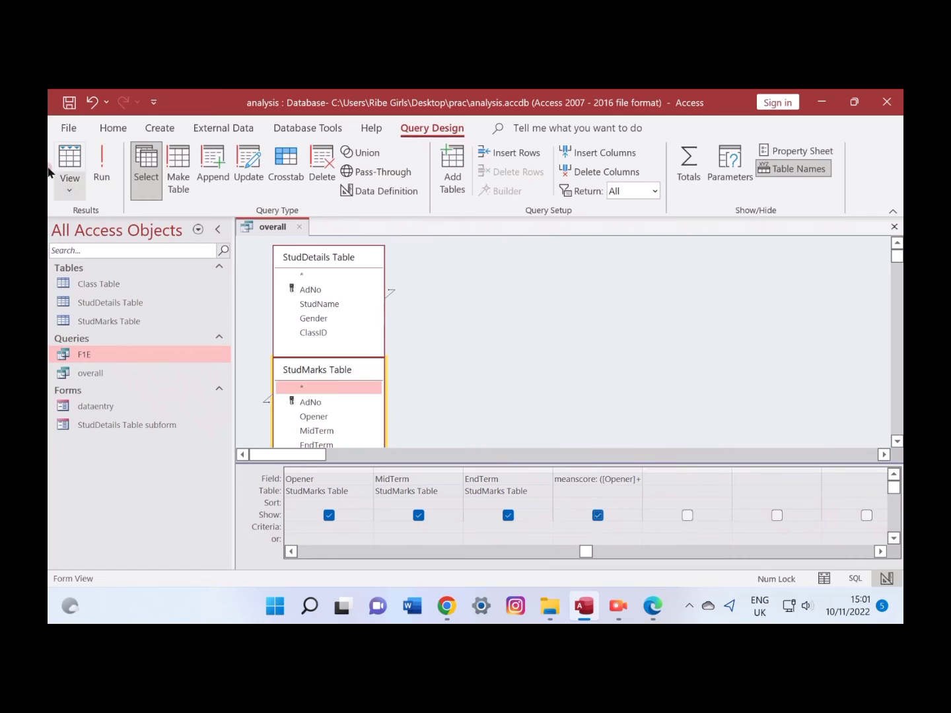
left_click(103, 158)
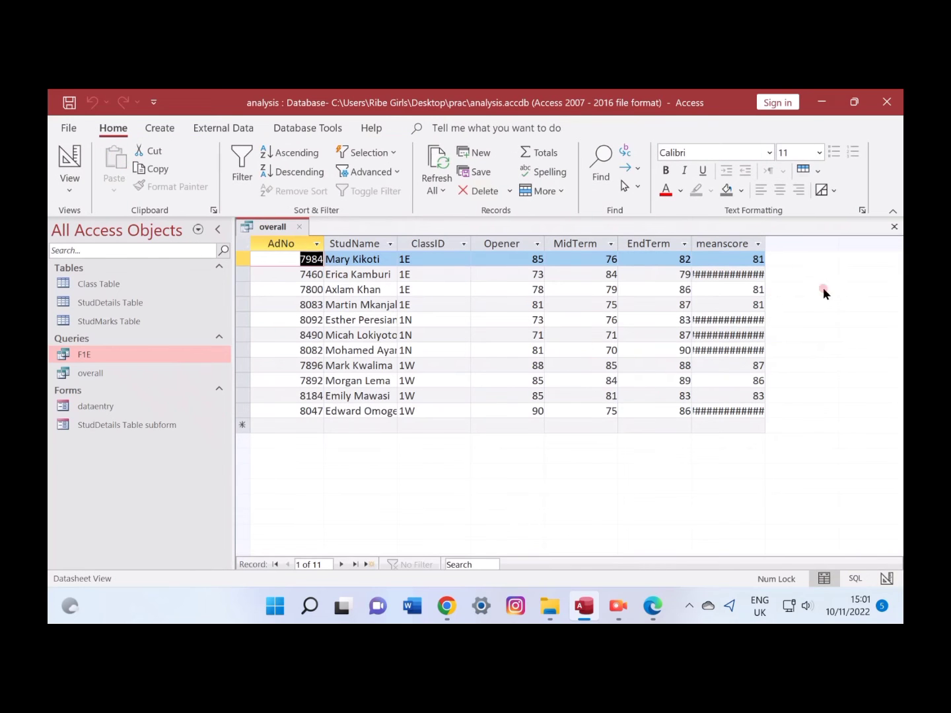
Widen the meanscore column until its values display in full and close the overall query.
left_click_drag(764, 243, 795, 243)
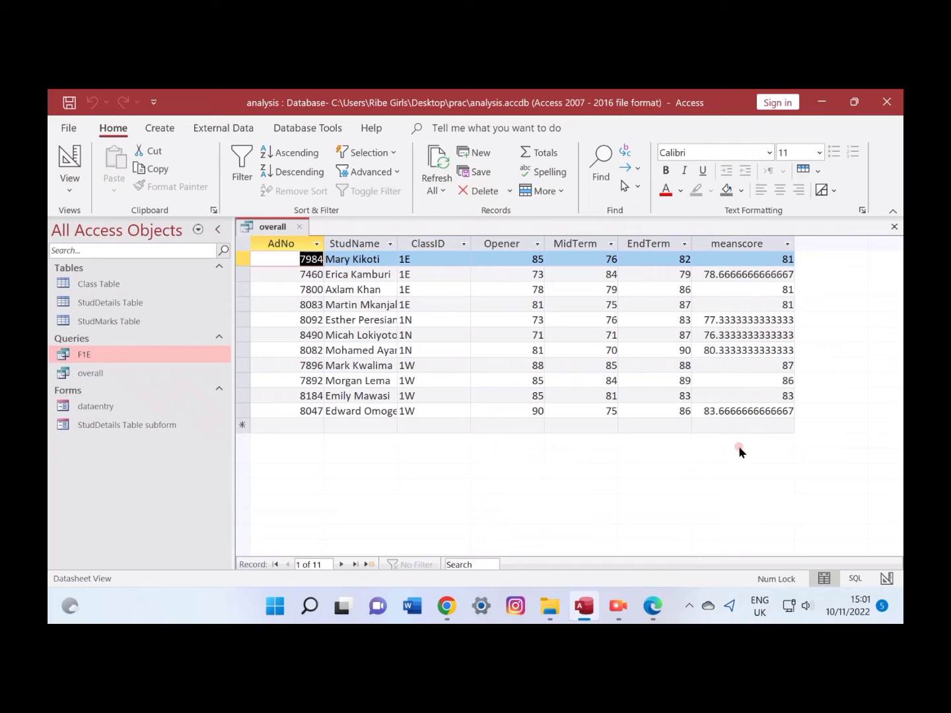
left_click(622, 615)
left_click(306, 219)
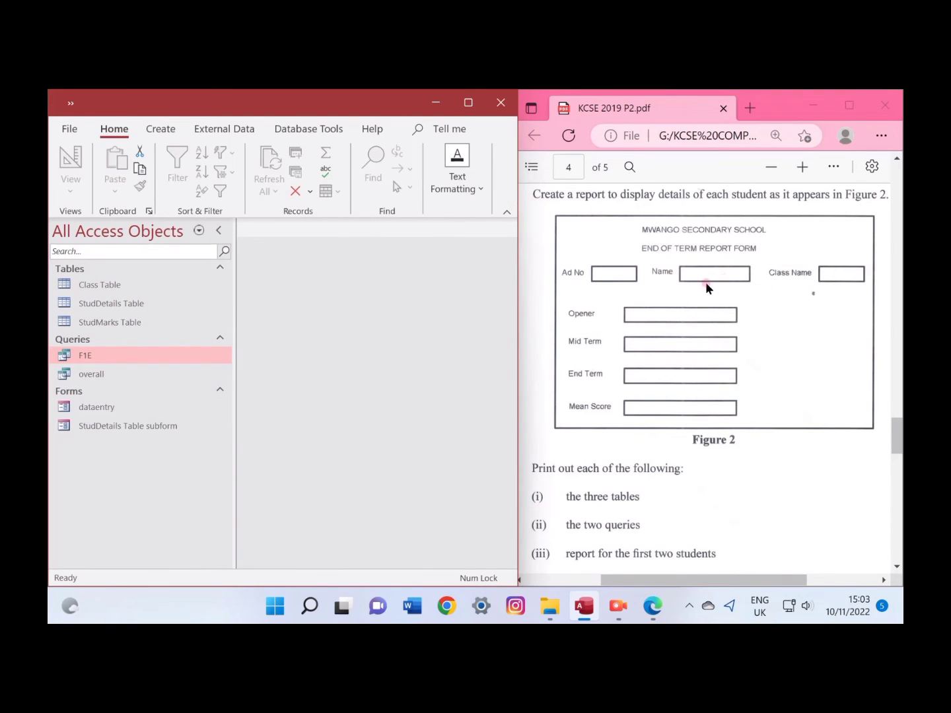
Create a blank report in Design View and maximize Access to look over its Page Header and Detail sections.
left_click(161, 129)
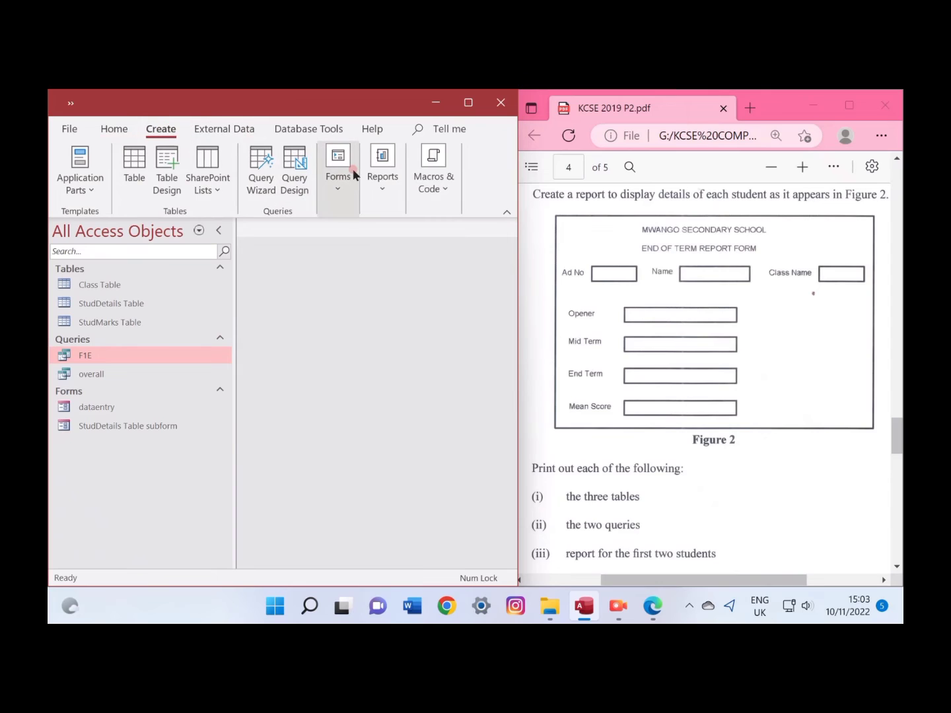
left_click(378, 192)
left_click(408, 238)
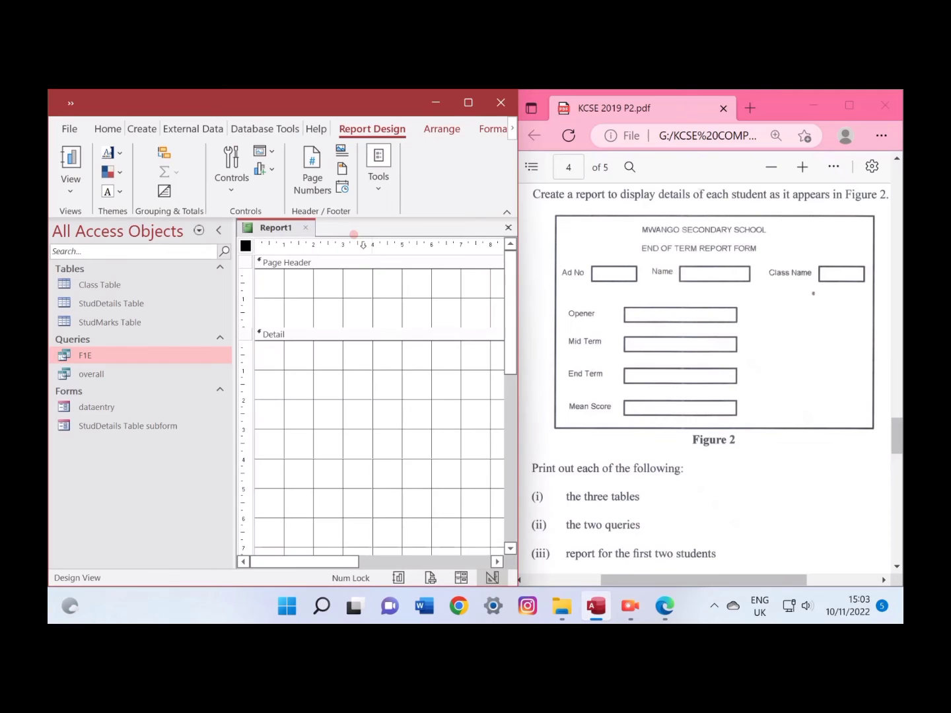
left_click(467, 105)
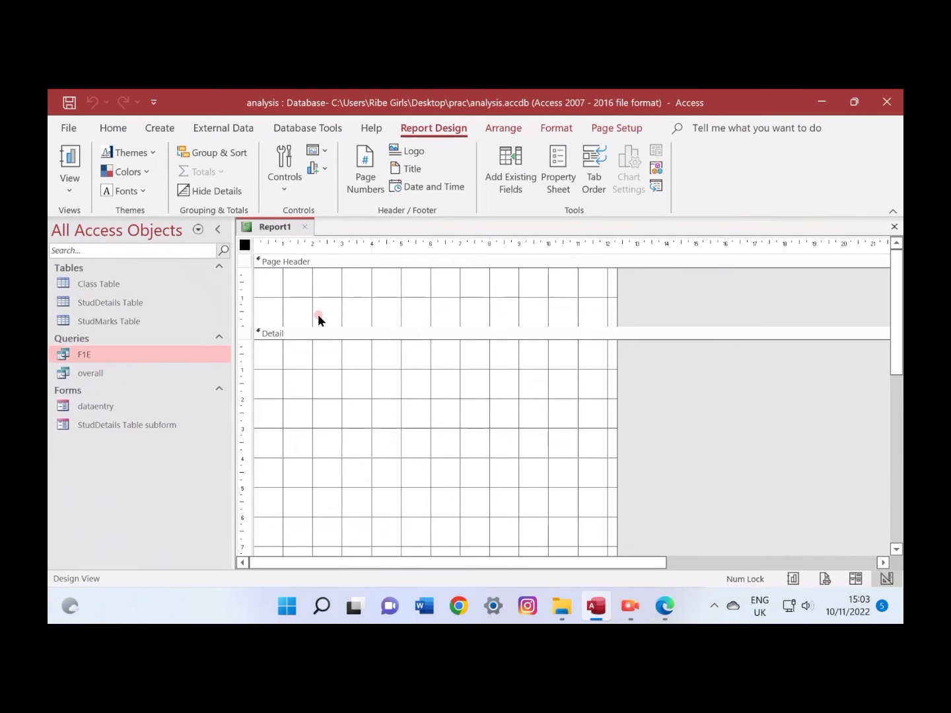
scroll(336, 430, "down", 5)
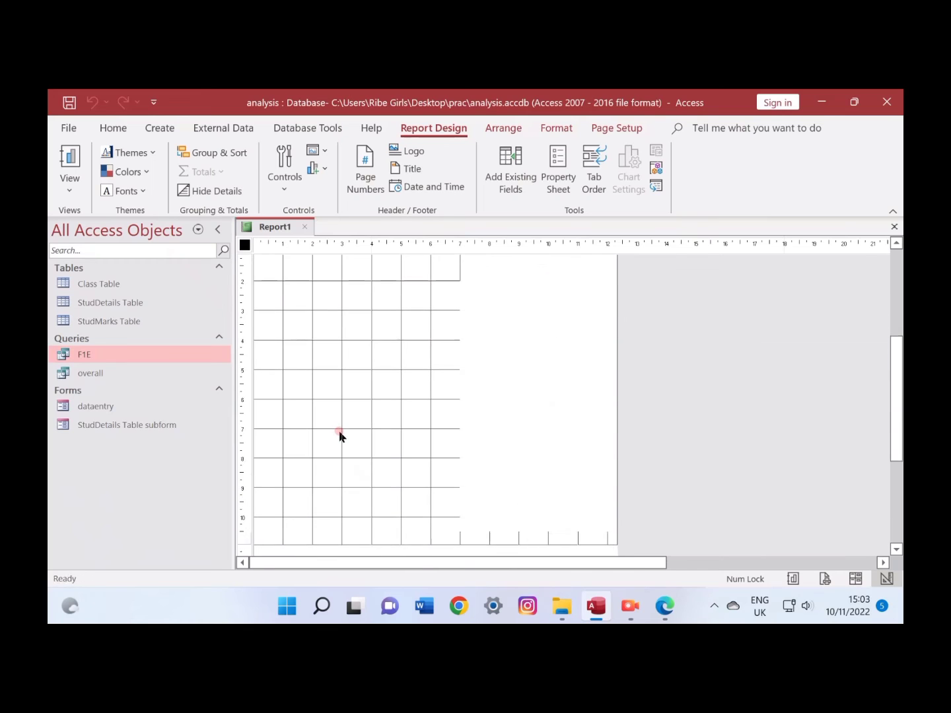
scroll(343, 432, "up", 4)
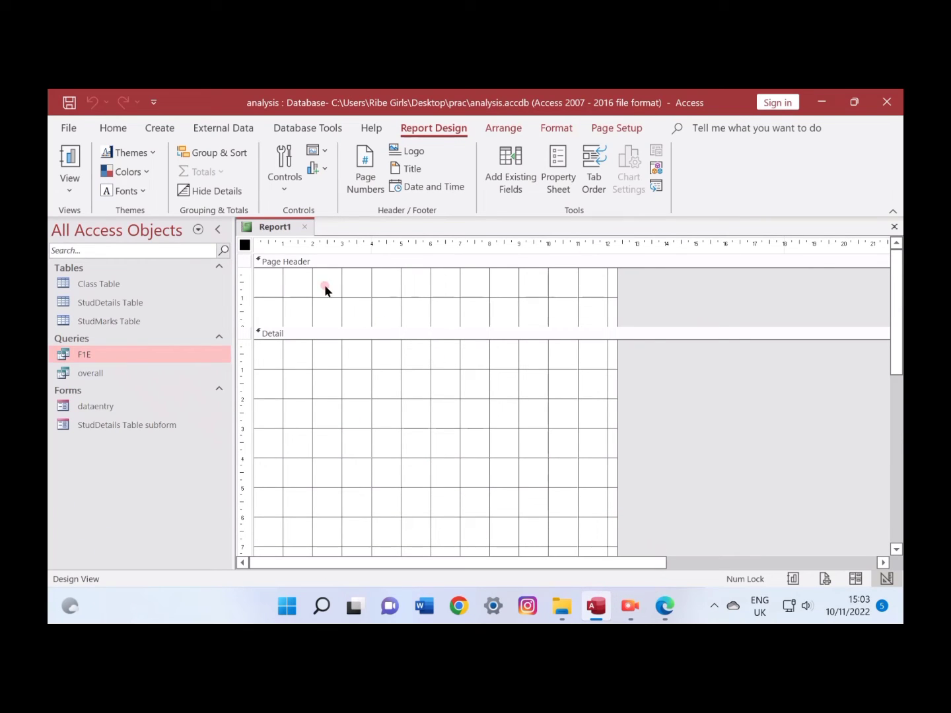
Compare the blank report with the Figure 2 layout in the exam PDF, then return to the maximized report design.
left_click(660, 611)
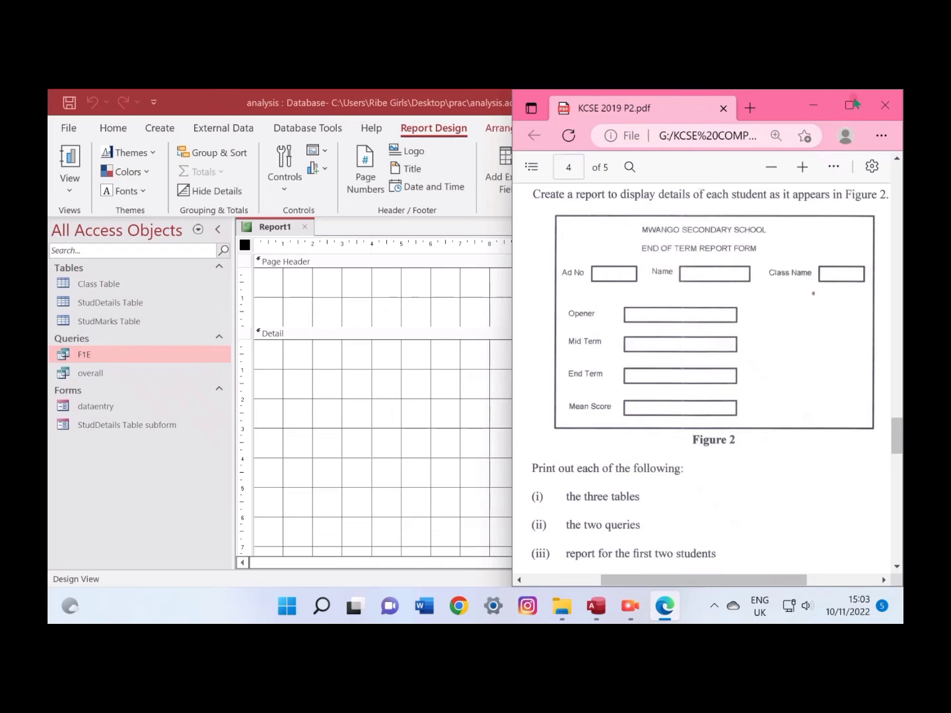
mouse_move(852, 103)
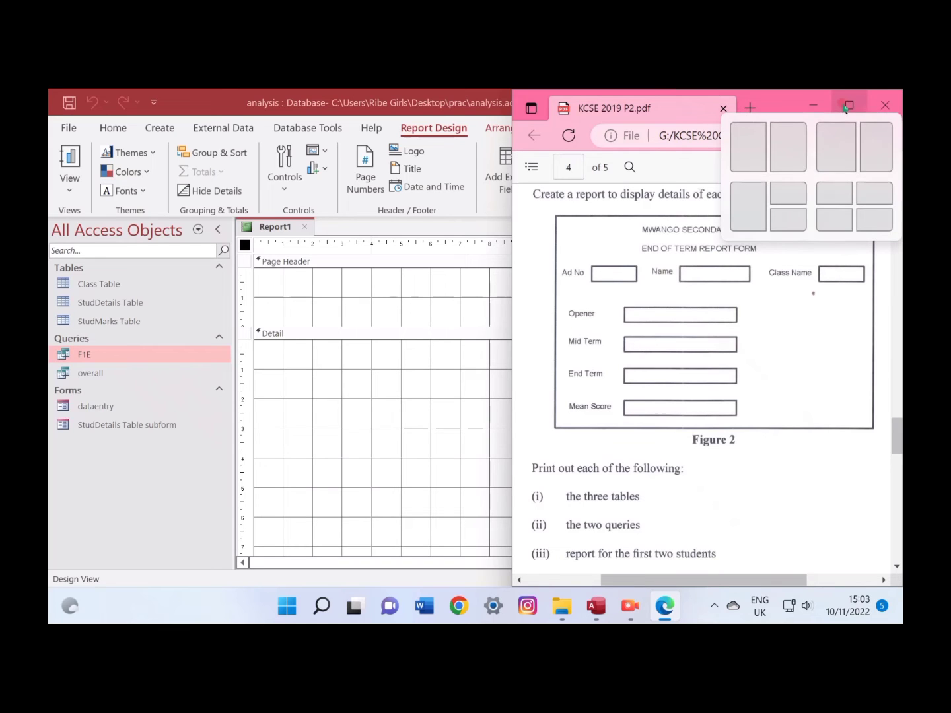
left_click(875, 157)
left_click(301, 285)
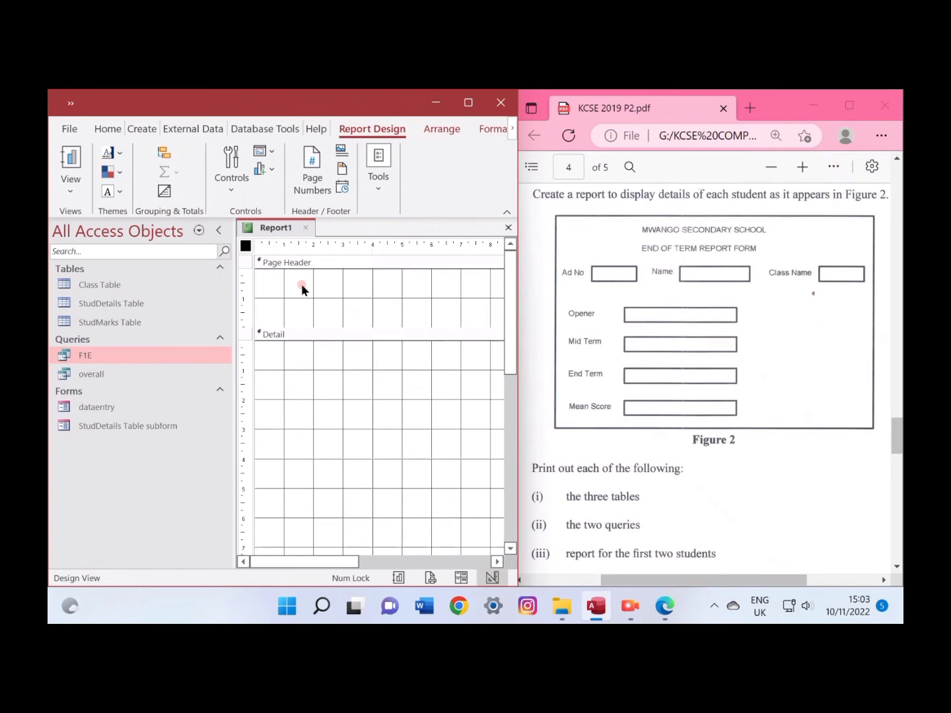
left_click(303, 293)
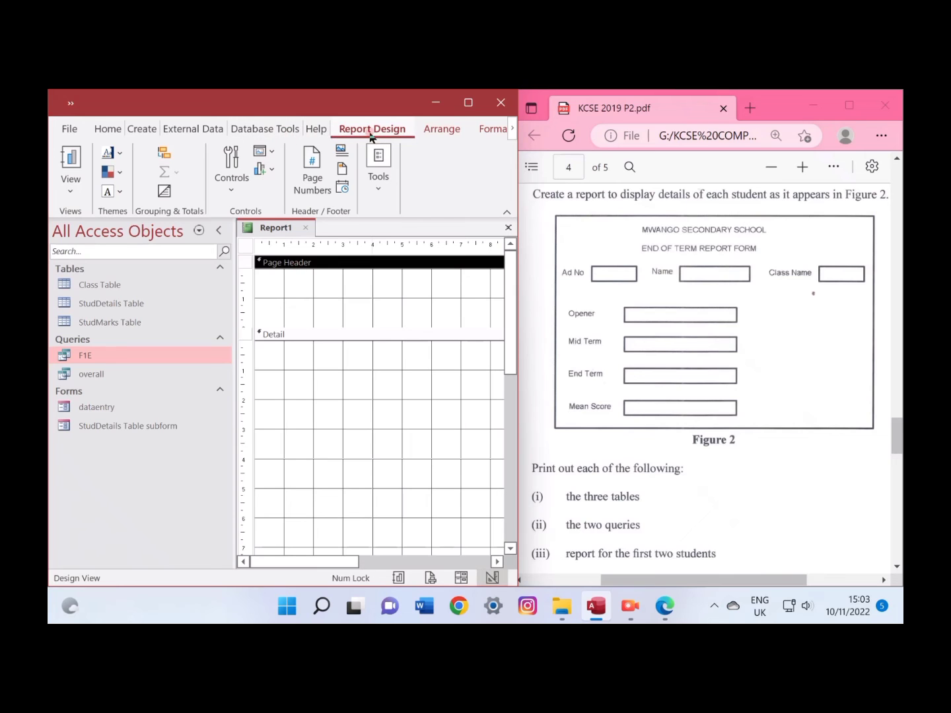
left_click(468, 105)
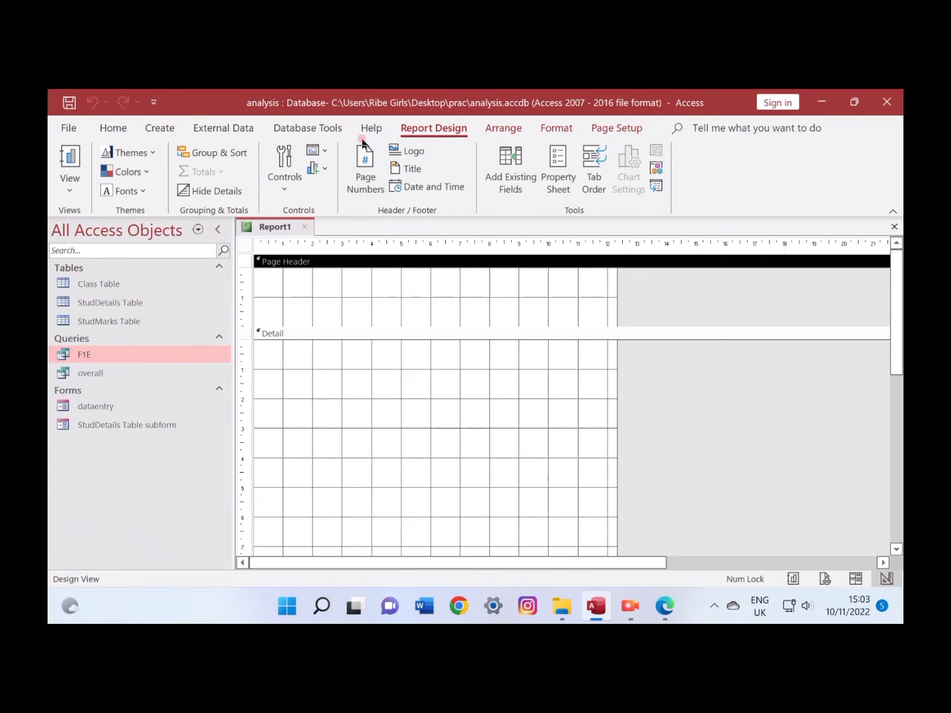
Add a label about 10 cm wide in the Page Header reading MWANGO SECONDARY SCHOOL and, on a second line, END OF TERM REPORT FORM.
left_click(284, 178)
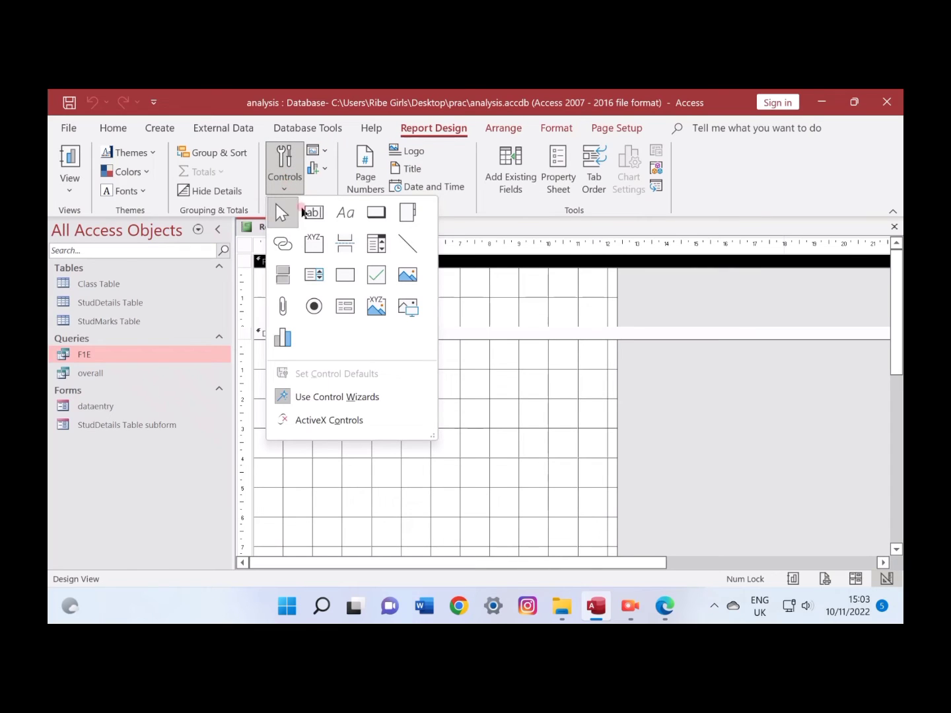
left_click(346, 213)
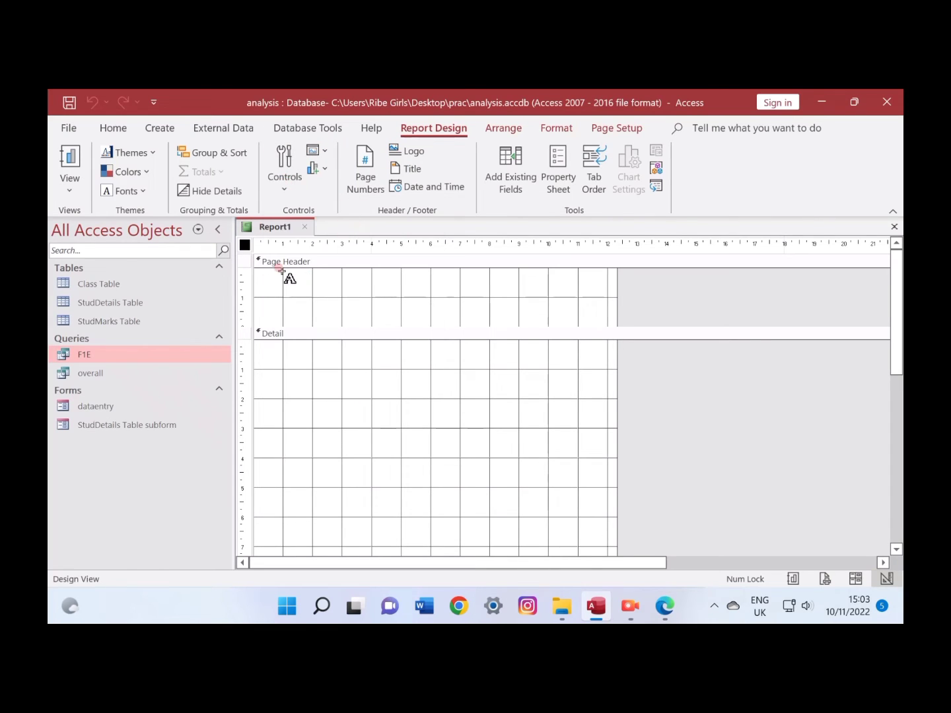
left_click_drag(282, 270, 574, 324)
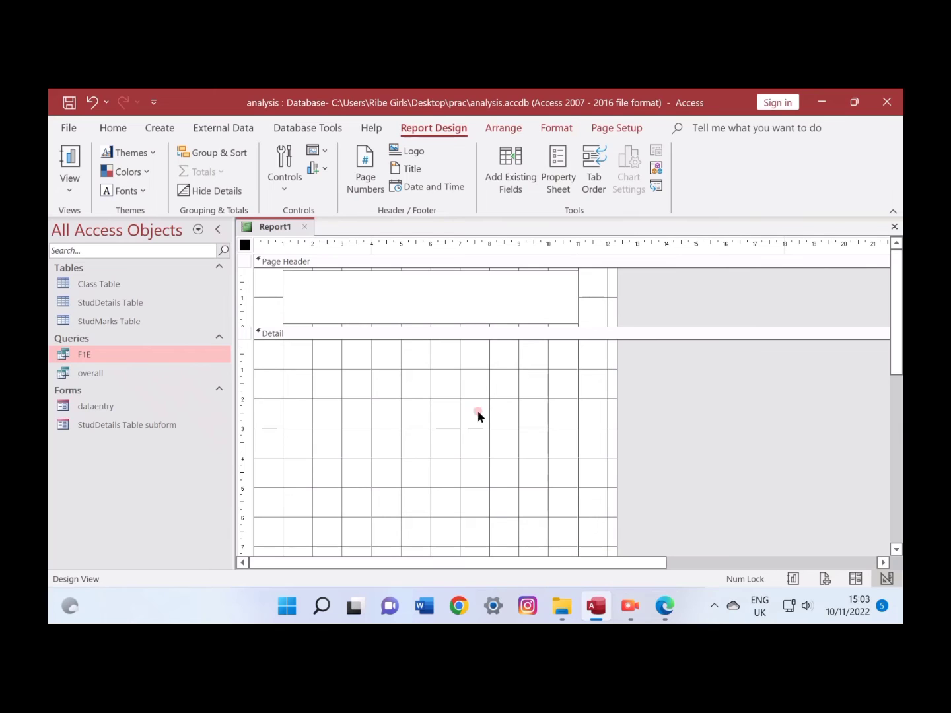
left_click(662, 605)
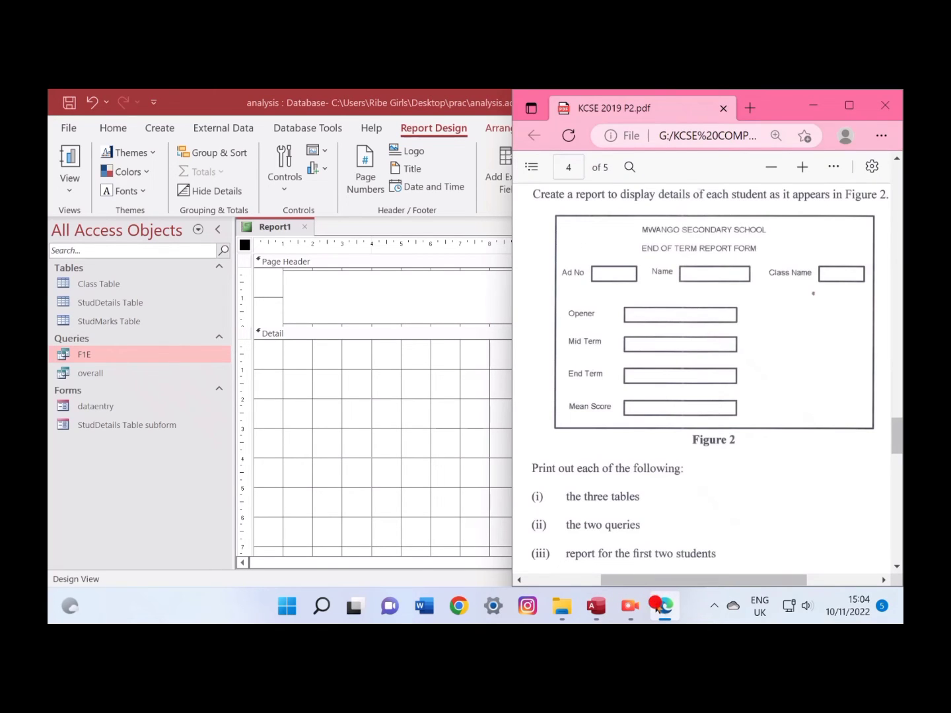
left_click(659, 607)
left_click(658, 608)
left_click(658, 608)
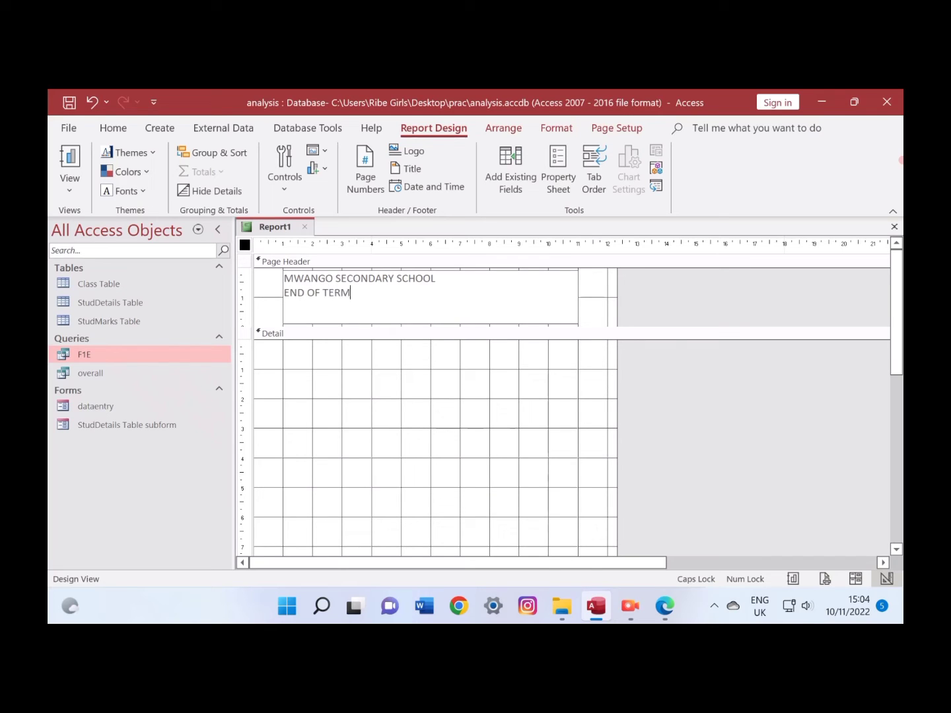
left_click(671, 605)
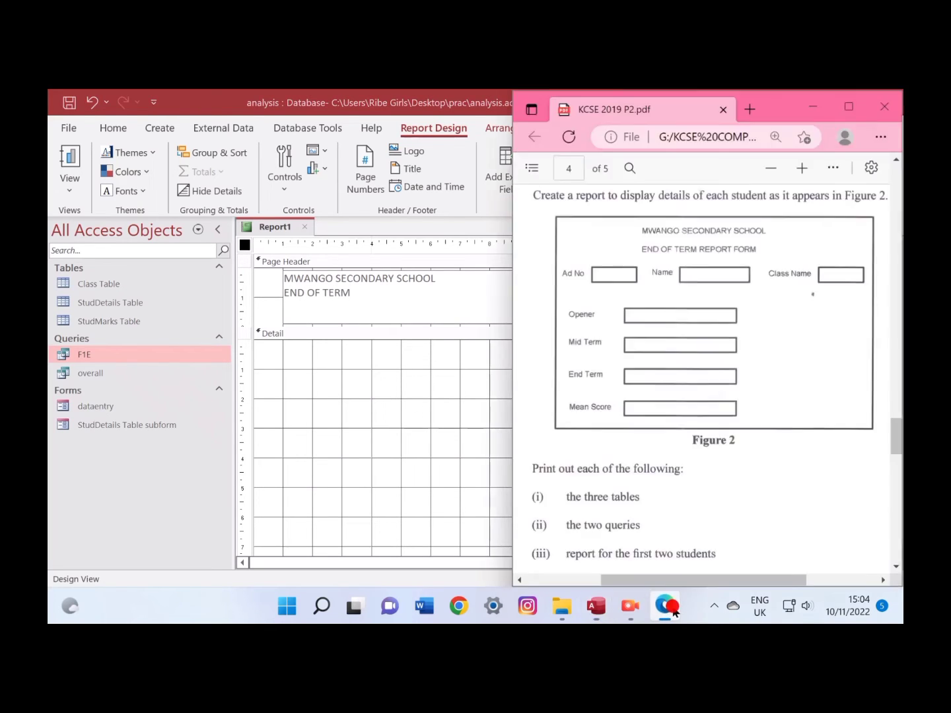
left_click(673, 609)
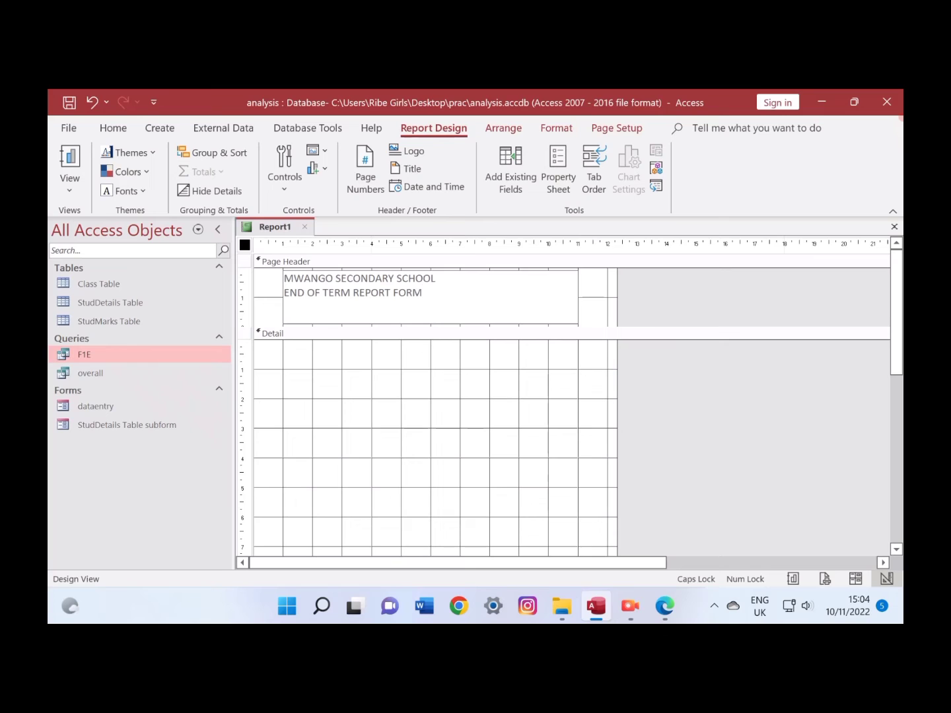
Centre the Page Header heading label's text and make it bold, checking it against Figure 2 in the exam PDF.
left_click(363, 406)
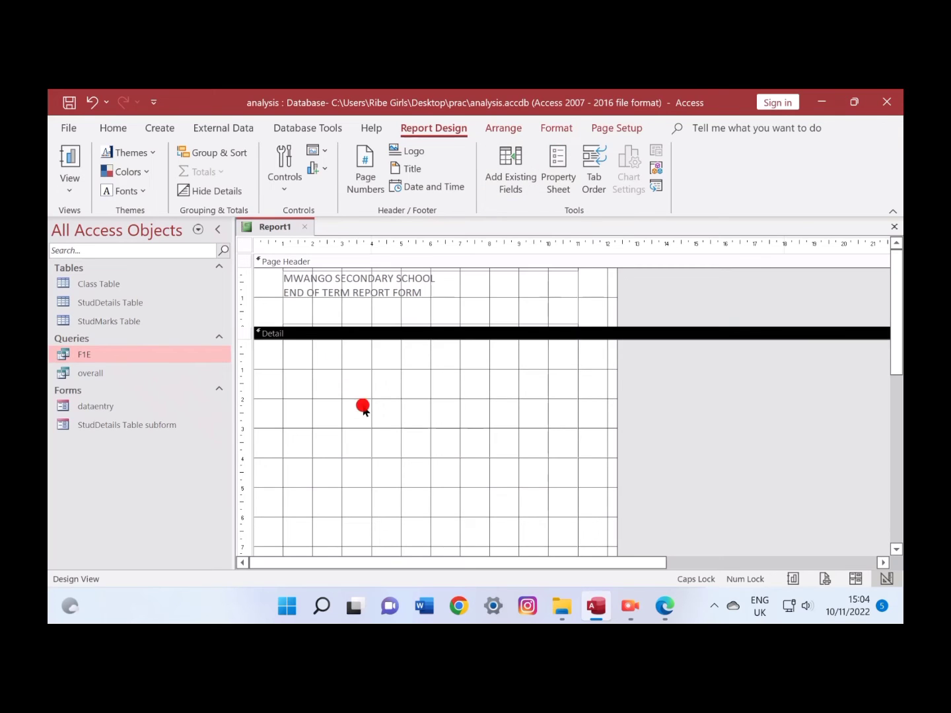
left_click(402, 308)
left_click(110, 127)
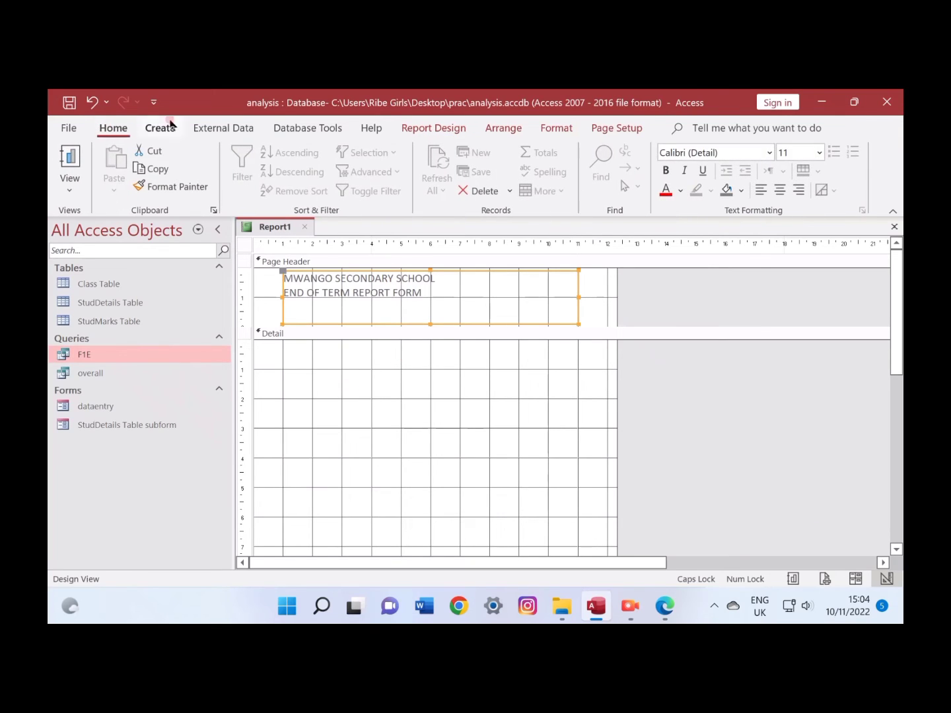
left_click(779, 190)
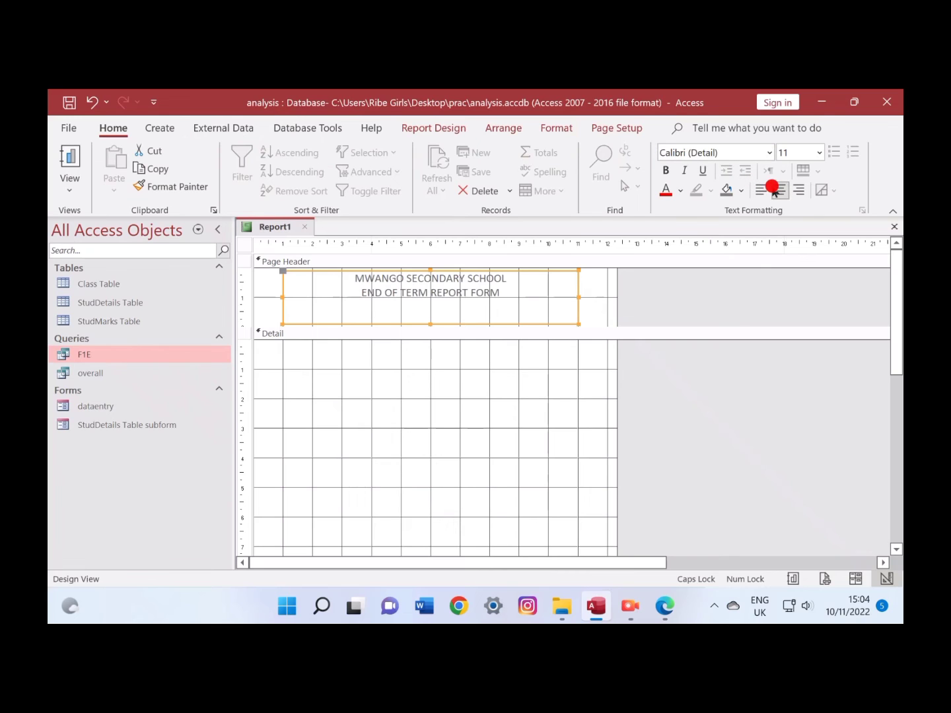
left_click(665, 608)
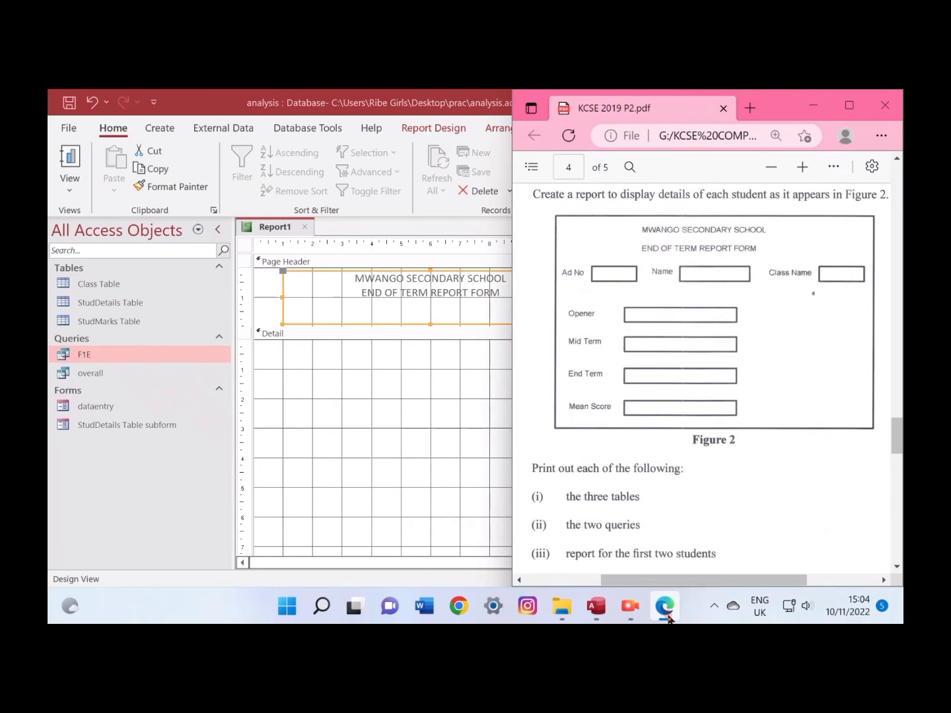
left_click(669, 618)
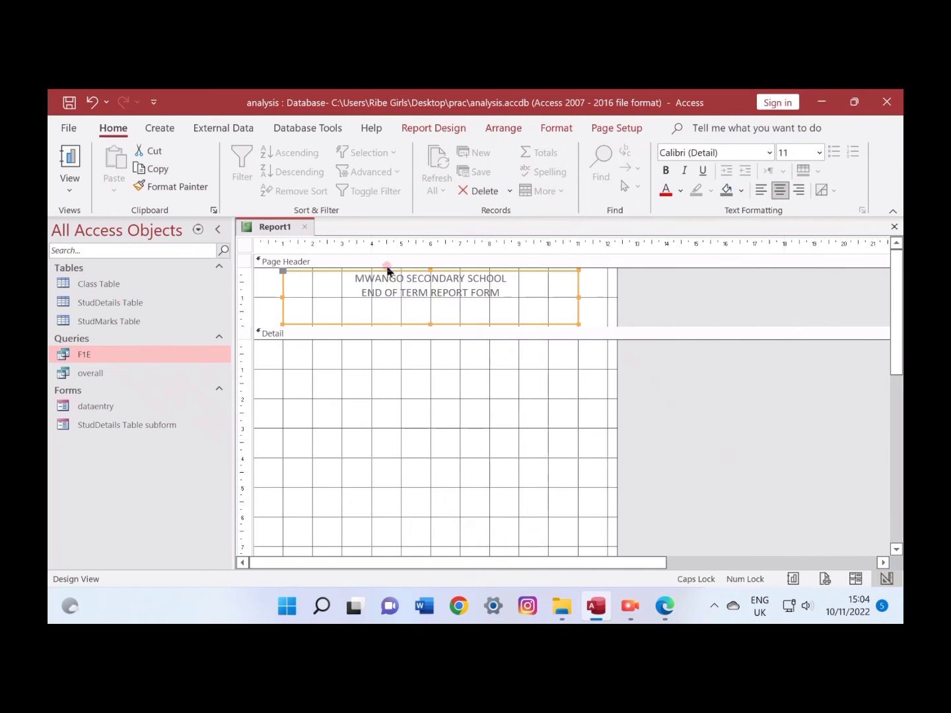
left_click(665, 170)
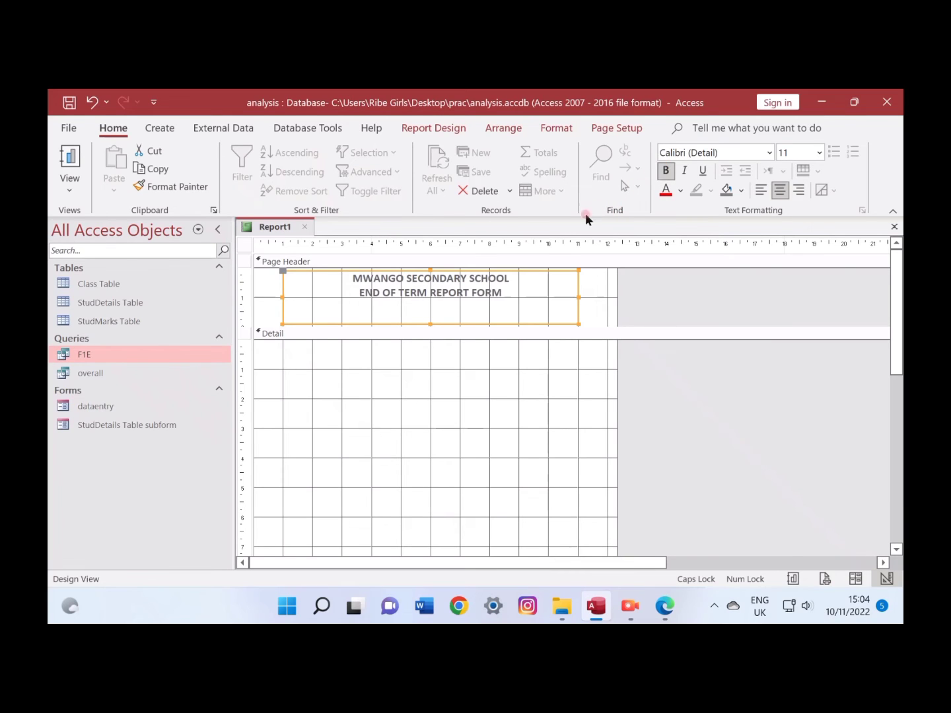
left_click(464, 413)
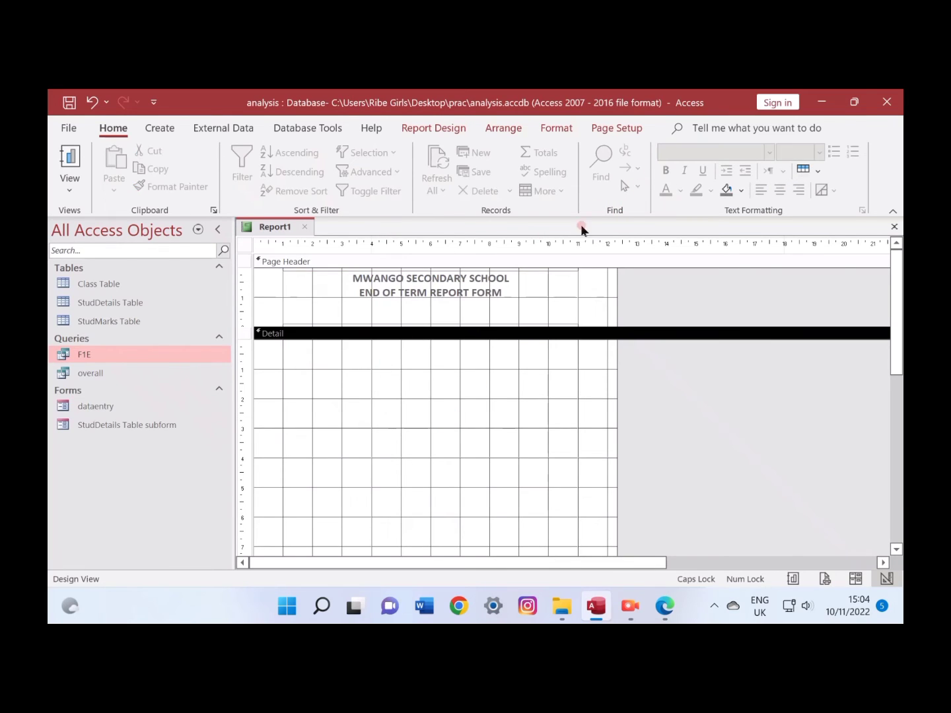
Arrange the report design and the exam PDF side by side and collapse the list of database objects.
mouse_move(865, 97)
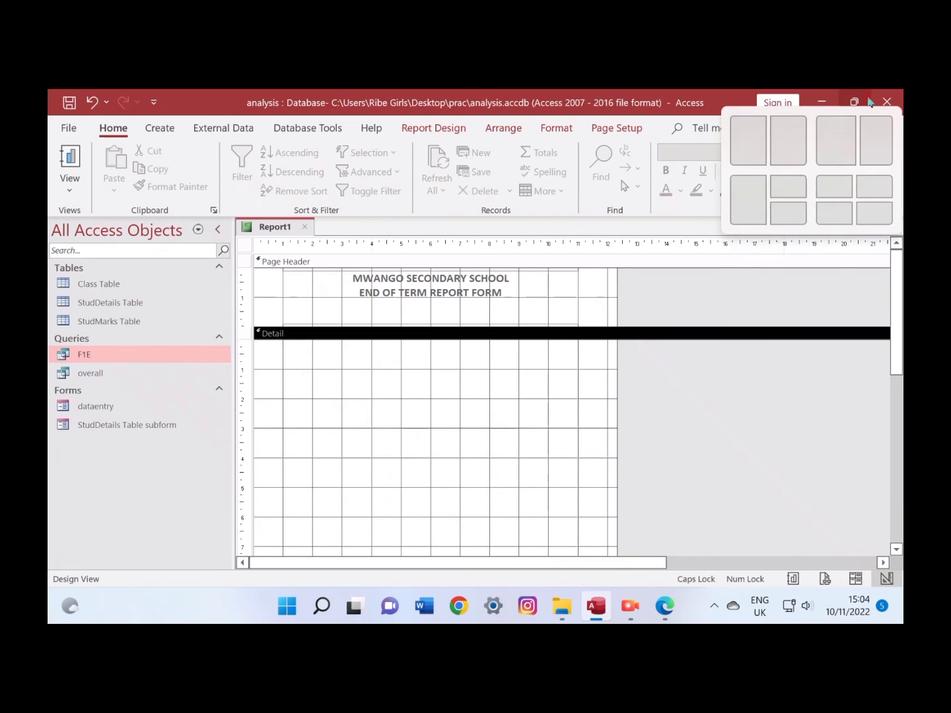
left_click(758, 139)
left_click(701, 265)
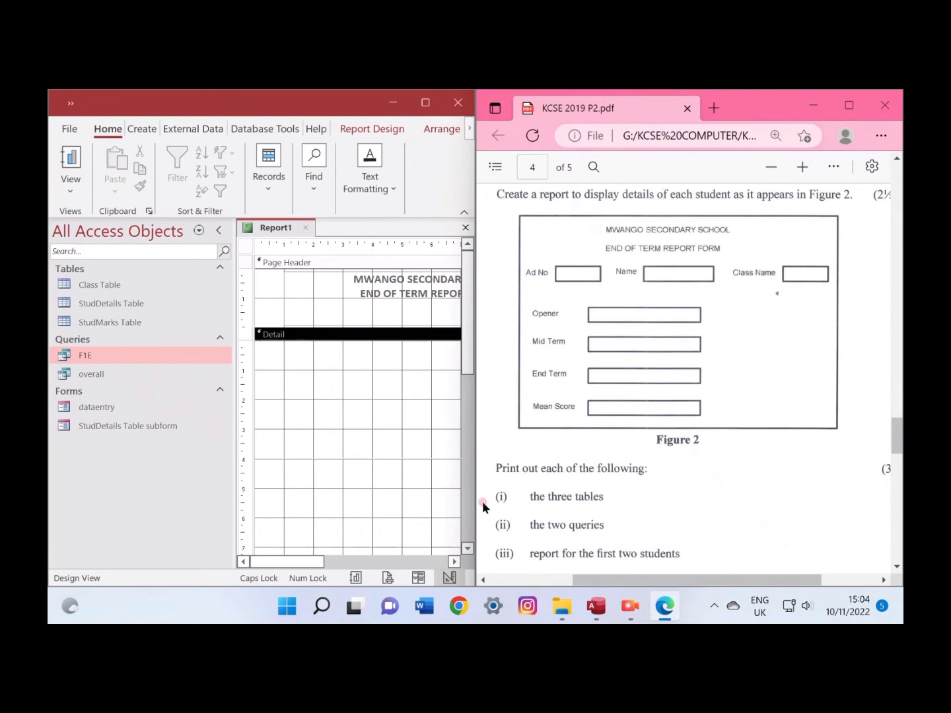
left_click(219, 231)
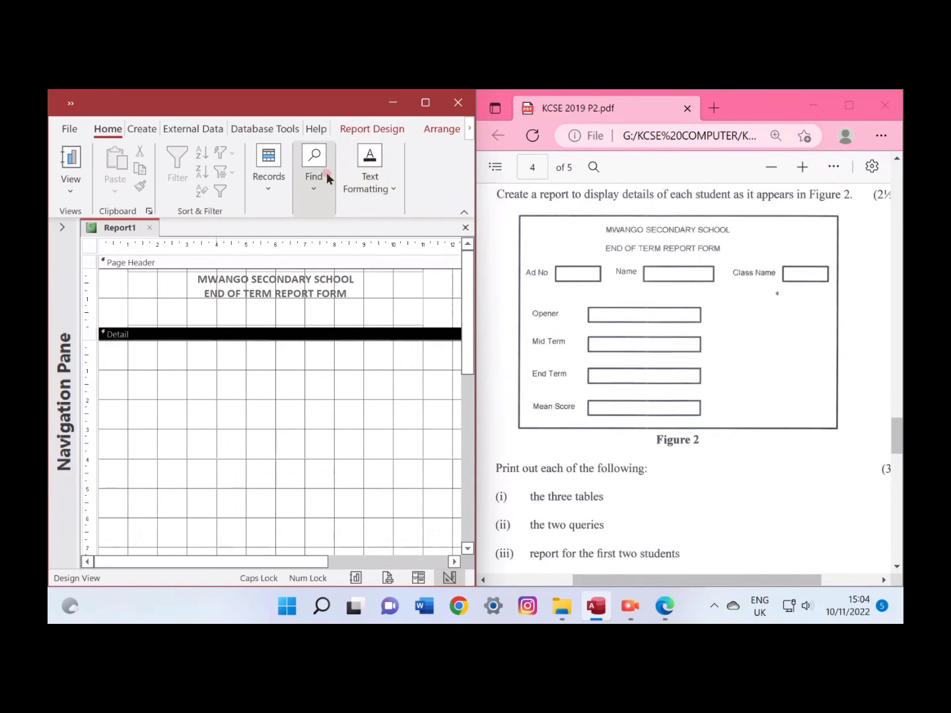
left_click(279, 193)
left_click(276, 192)
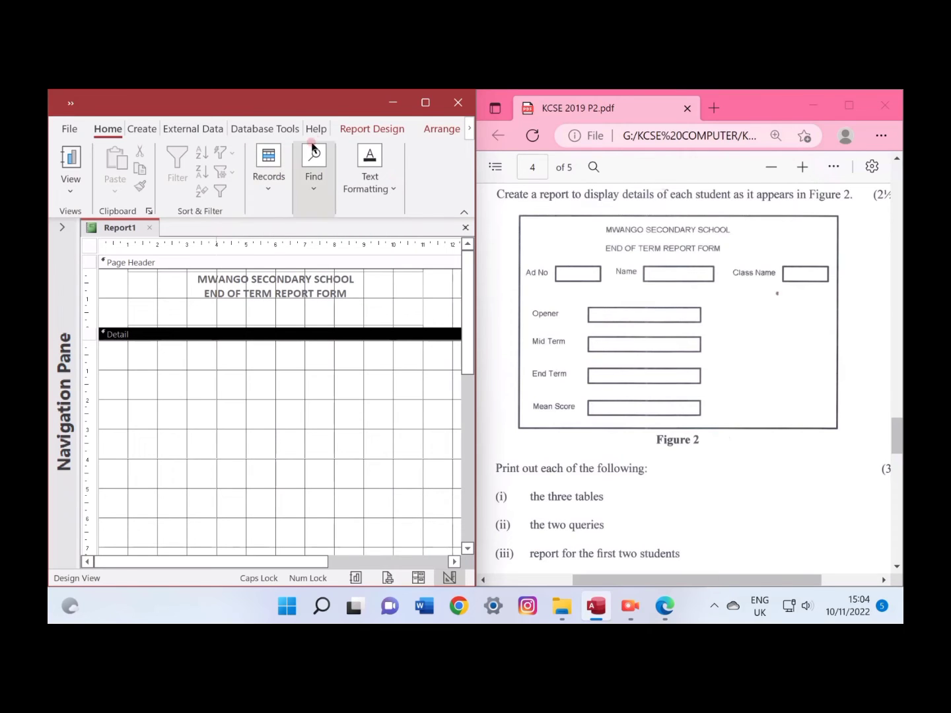
Display the Field List for adding existing fields to the report and show all tables in it.
left_click(368, 127)
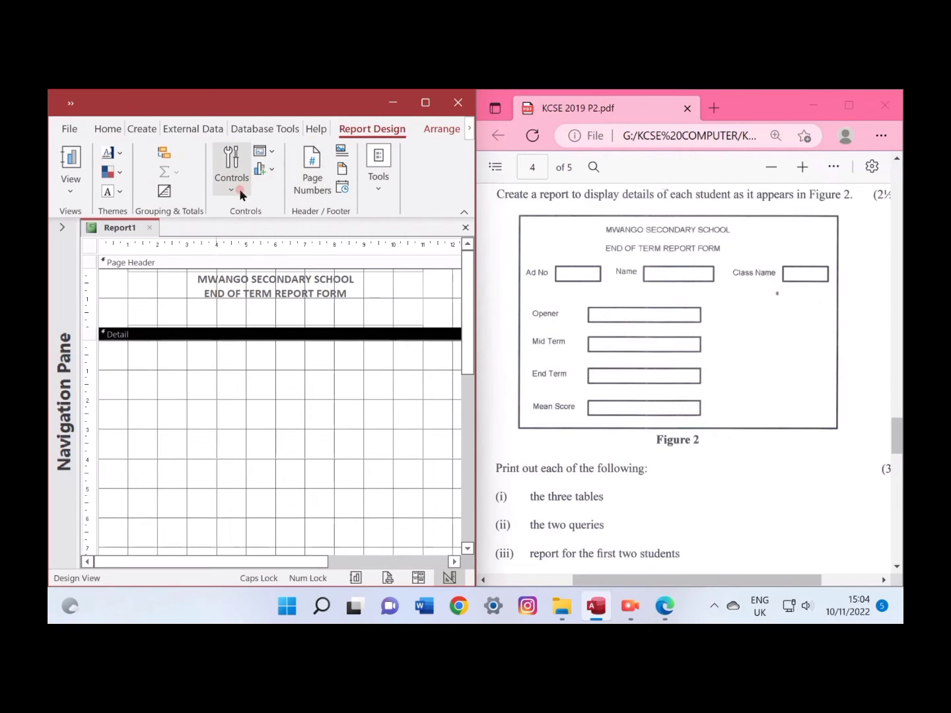
left_click(239, 190)
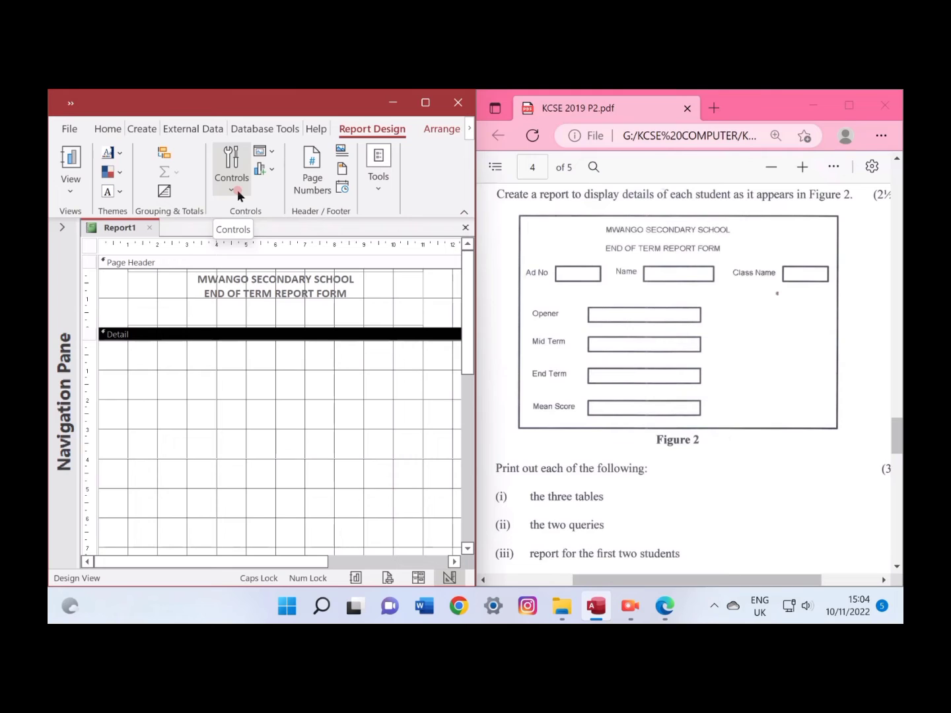
left_click(373, 178)
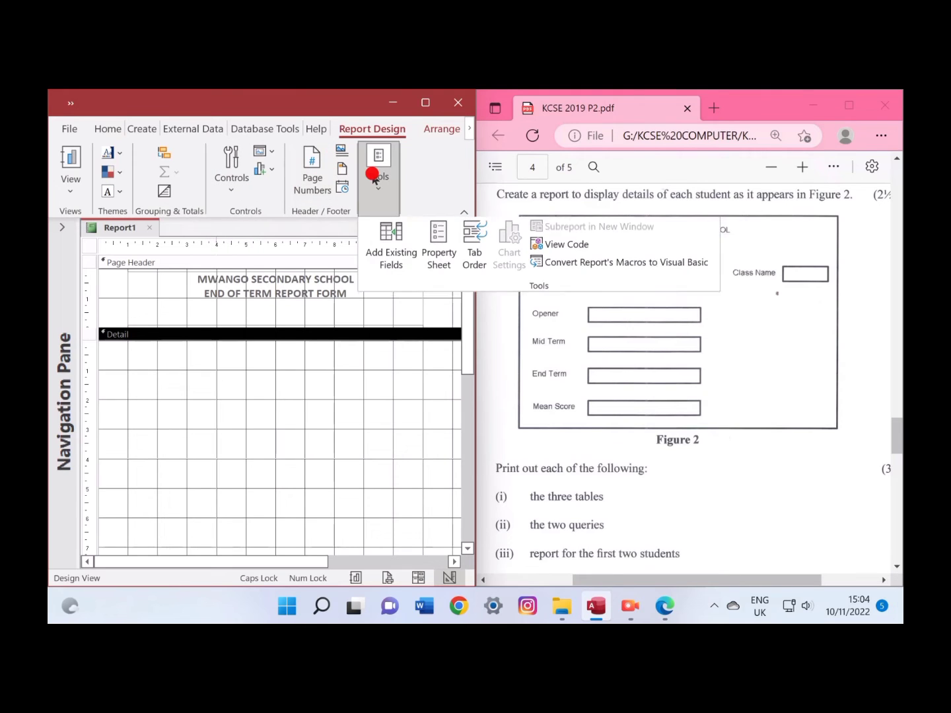
left_click(389, 244)
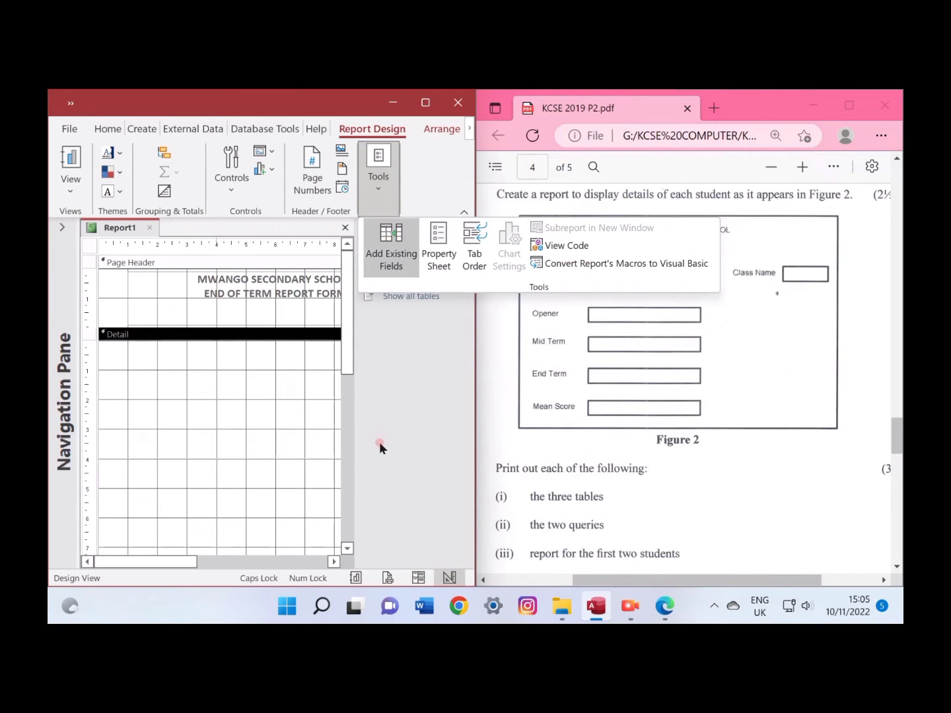
left_click(414, 424)
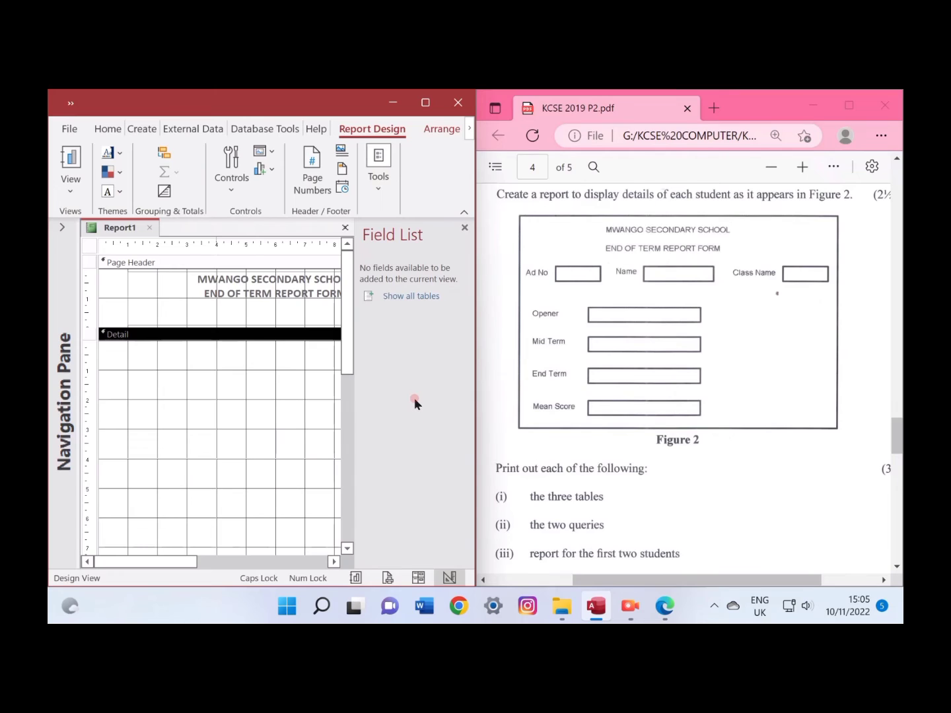
left_click(385, 297)
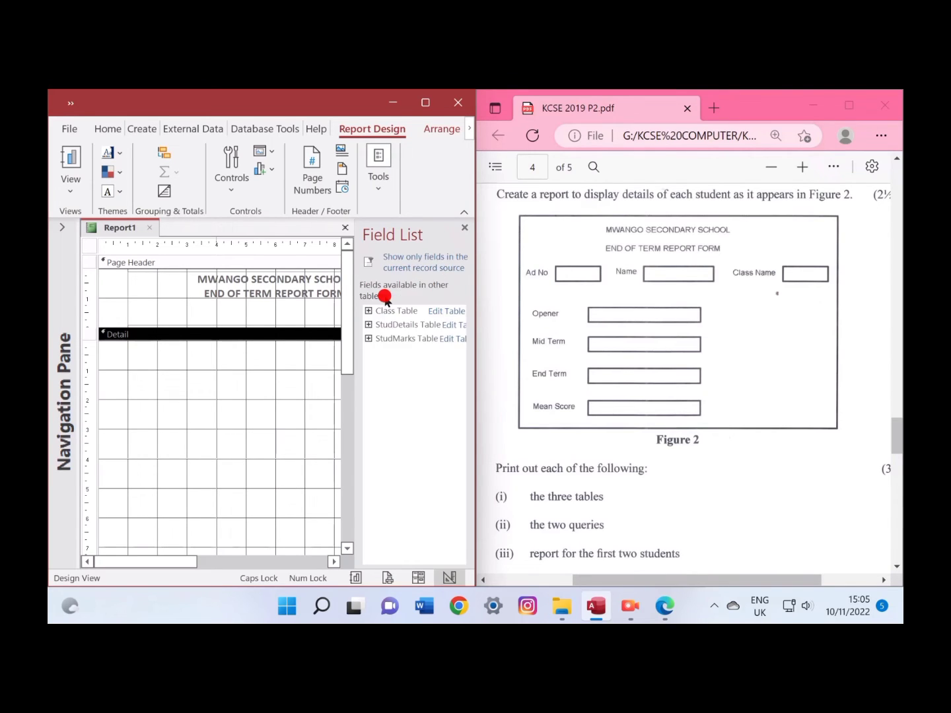
Add the AdNo, StudName and ClassID fields from StudDetails Table to the Detail section and close the Field List.
left_click(365, 311)
left_click(368, 312)
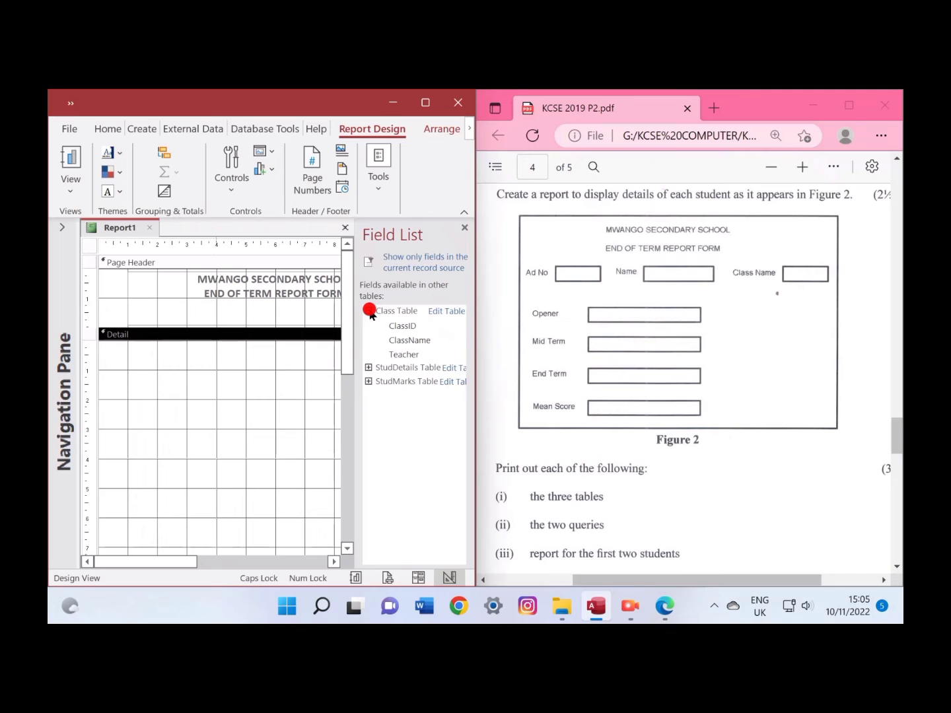
left_click(369, 312)
left_click(369, 325)
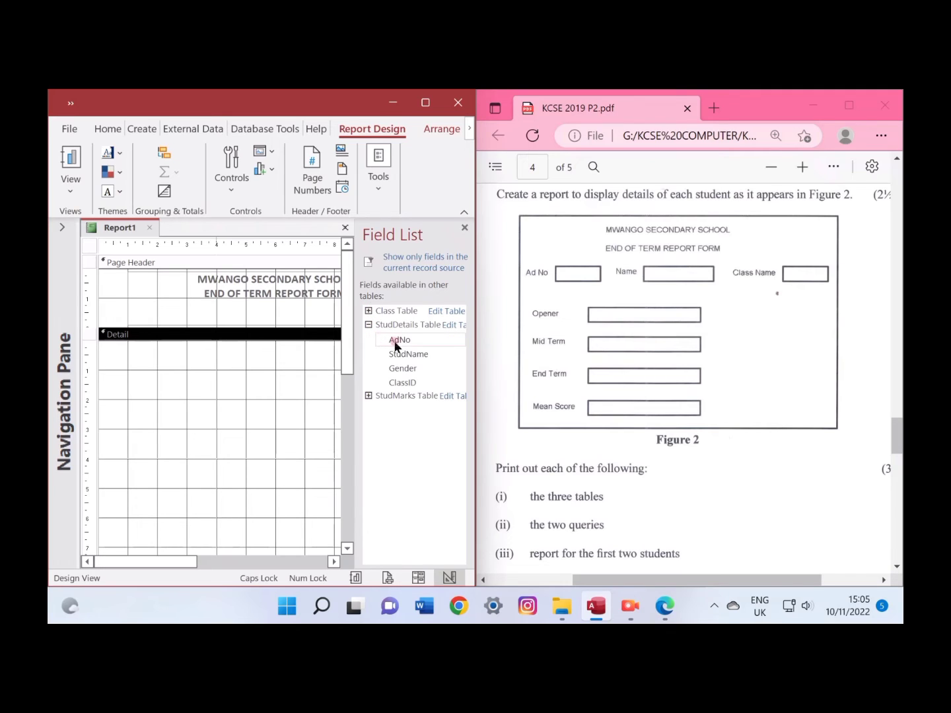
double_click(398, 339)
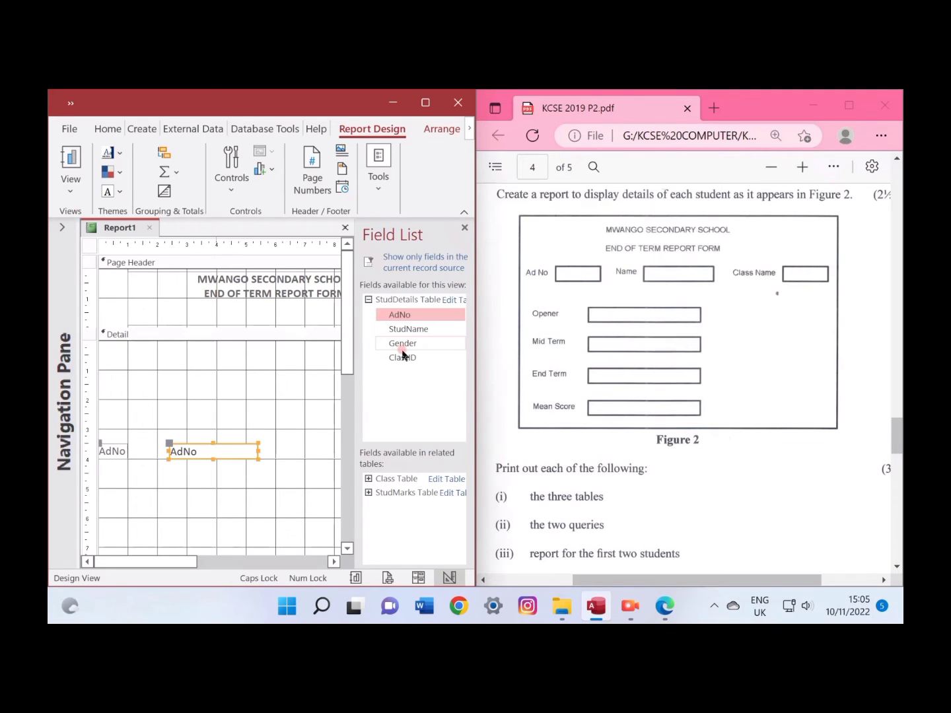
double_click(410, 330)
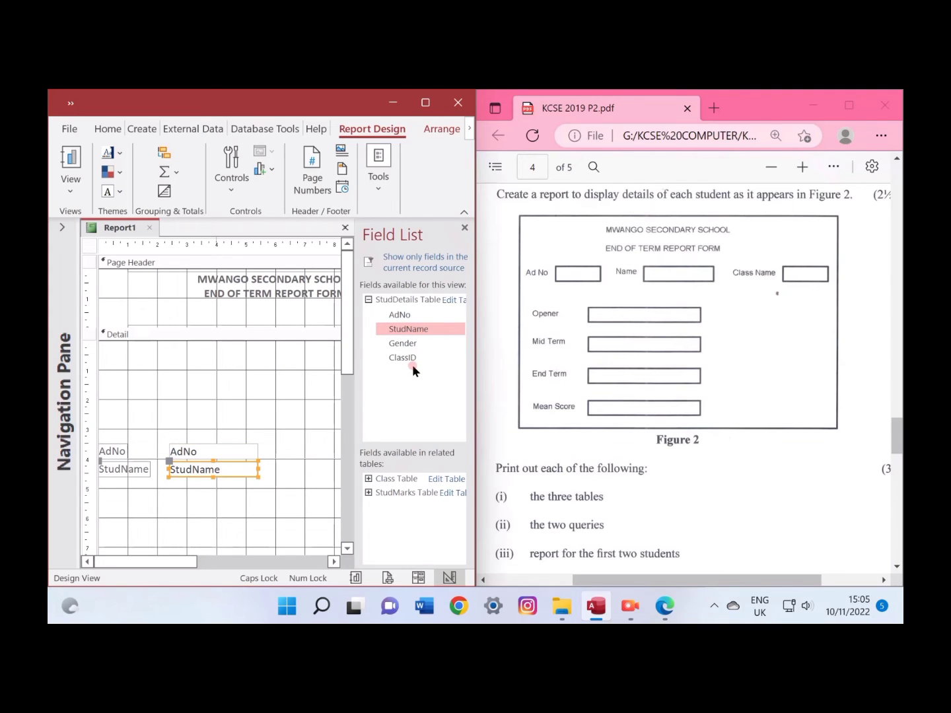
left_click(409, 358)
double_click(410, 358)
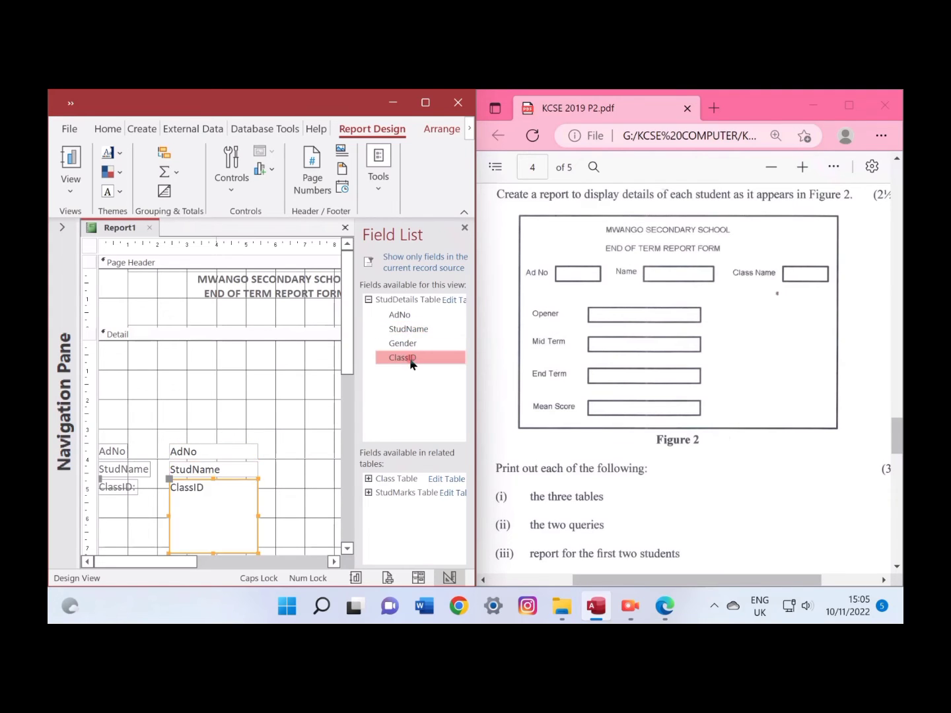
left_click(465, 229)
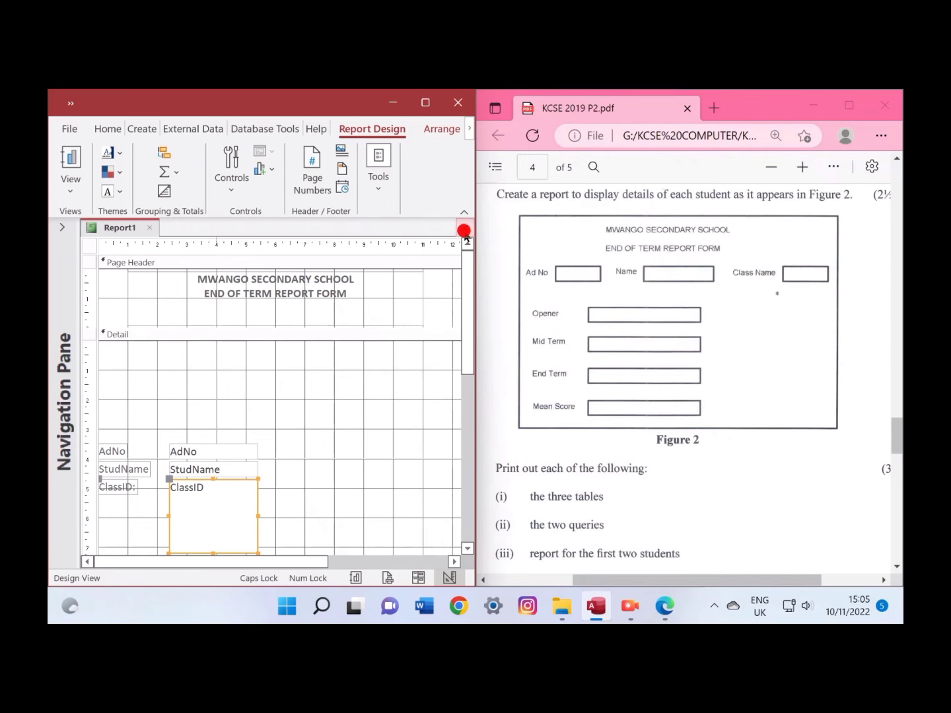
Maximise the database window and arrange the AdNo, StudName and ClassID fields with their labels in one row near the top of the Detail section.
left_click(426, 103)
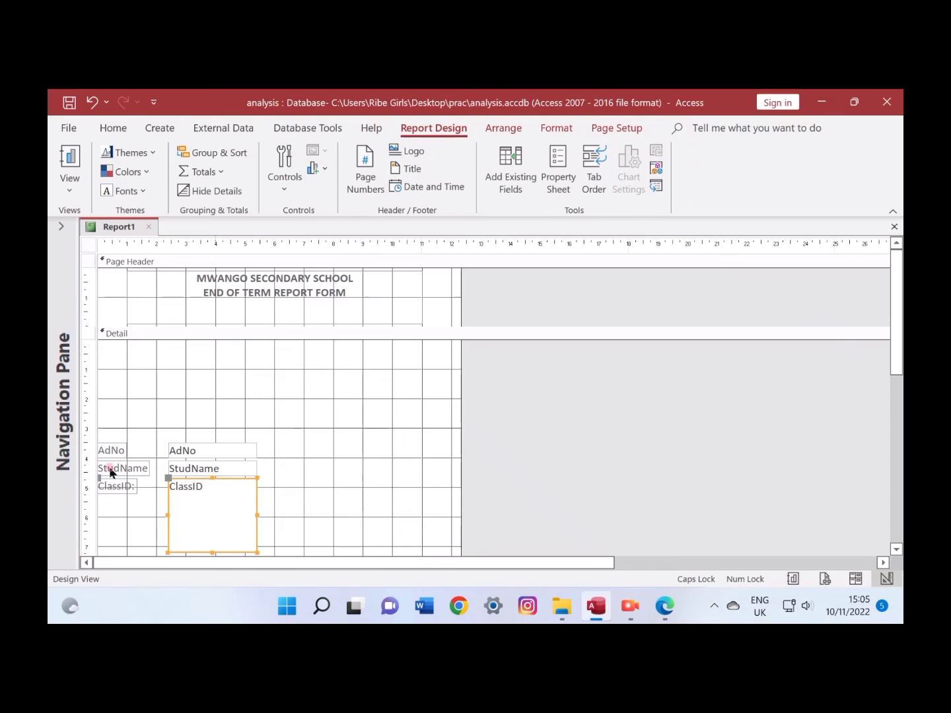
left_click_drag(107, 470, 276, 453)
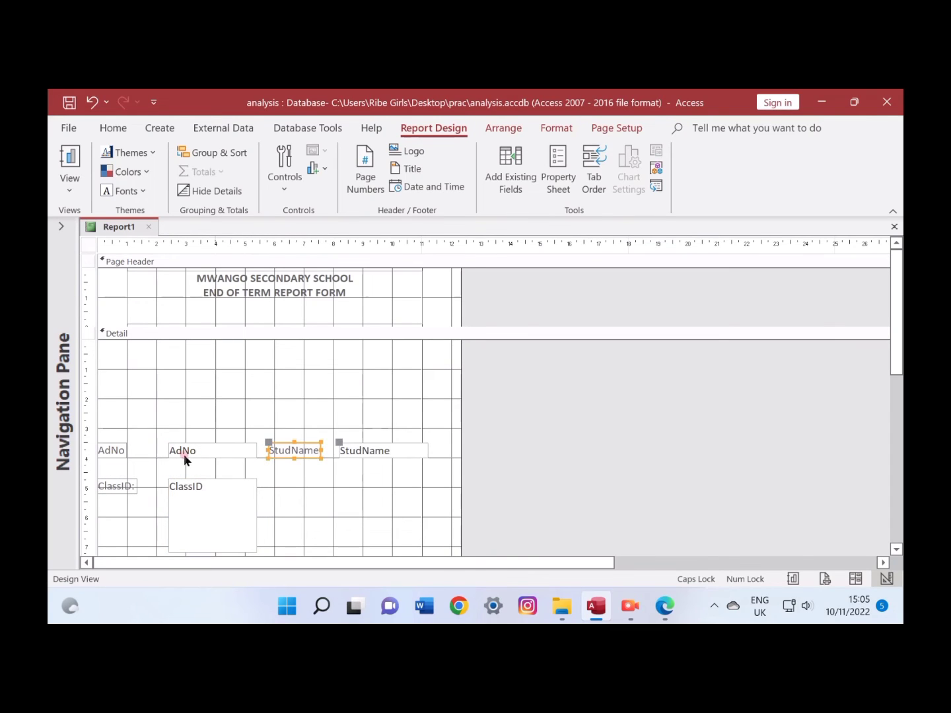
left_click_drag(125, 451, 128, 360)
left_click_drag(282, 454, 289, 375)
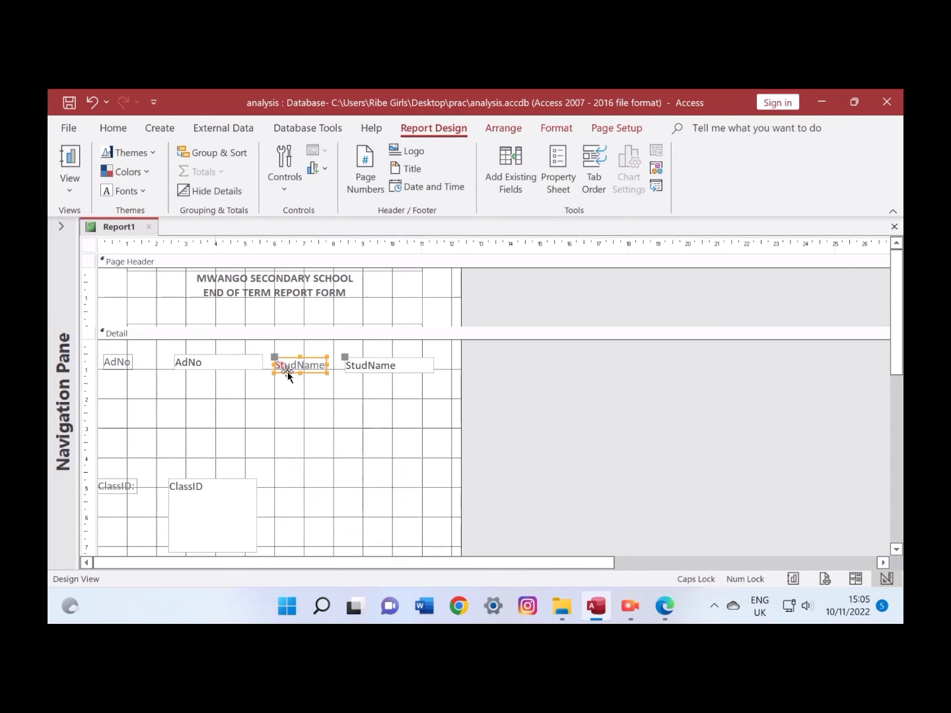
key("Up")
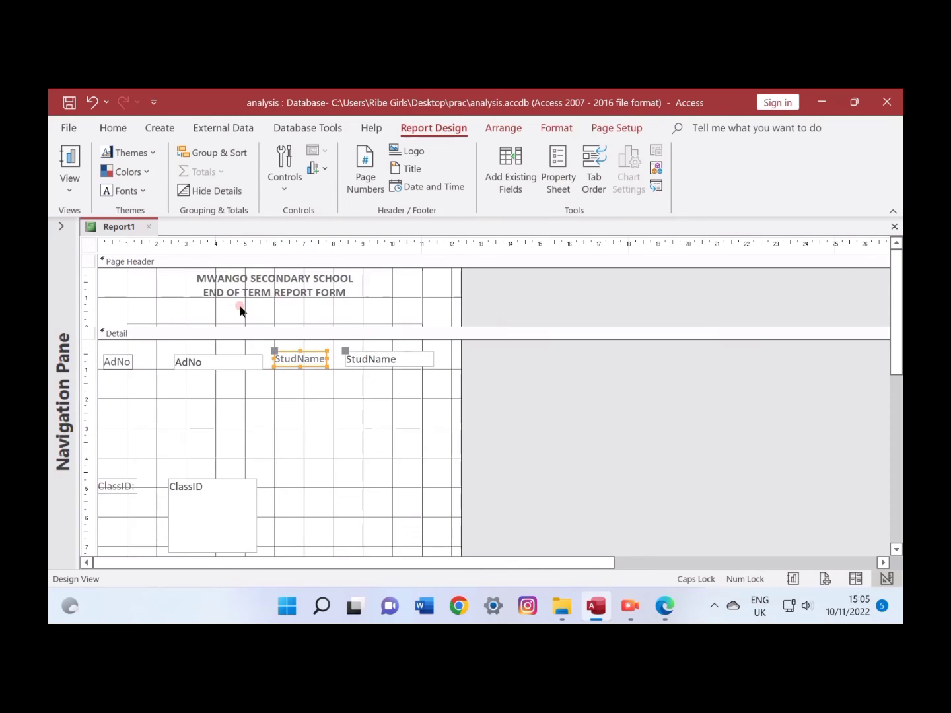
left_click(230, 308)
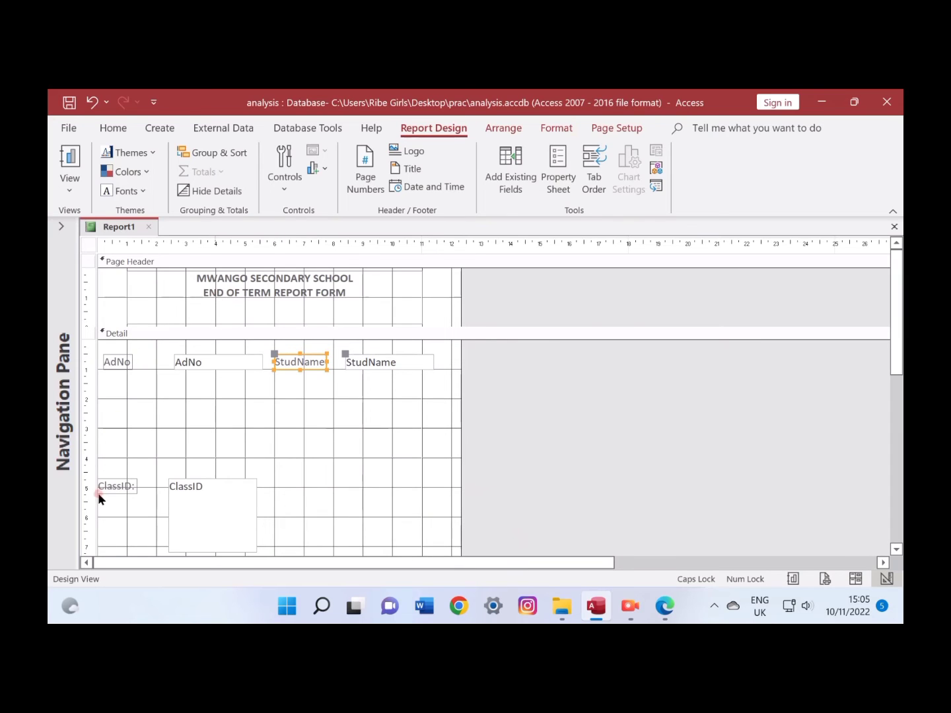
left_click_drag(101, 488, 452, 365)
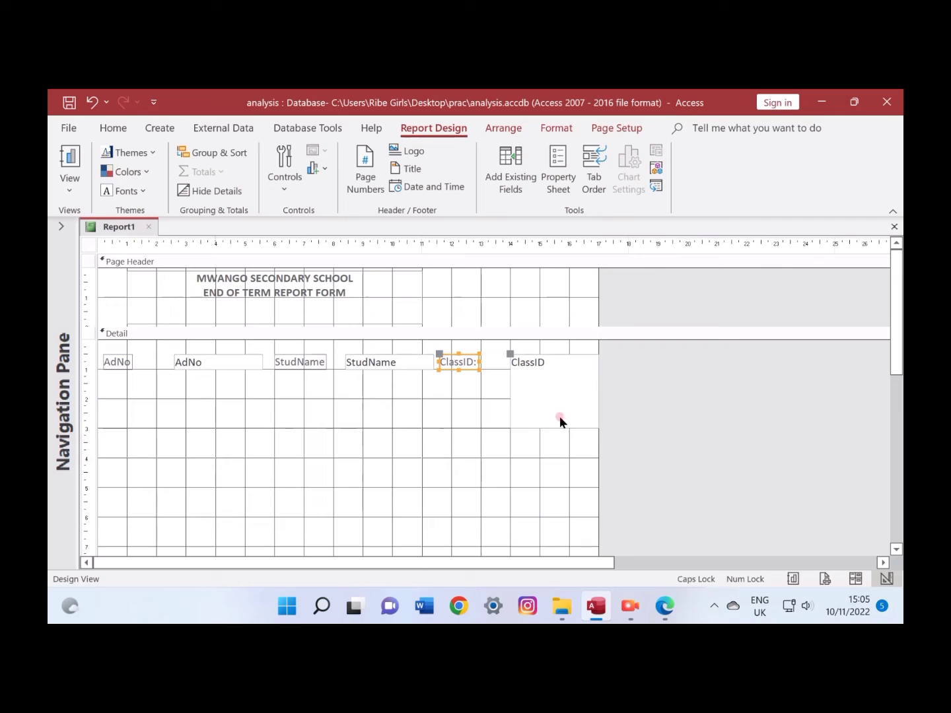
Examine how the student fields appear across several records in Report View, and return to Design View.
left_click(793, 579)
scroll(340, 467, "down", 3)
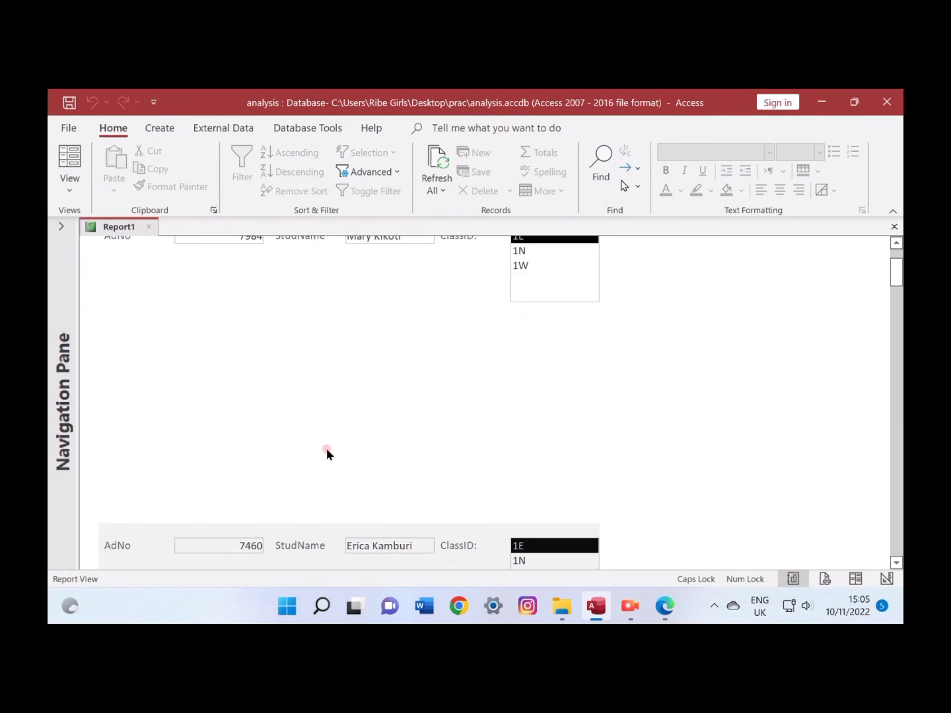
scroll(328, 455, "down", 2)
scroll(330, 455, "up", 5)
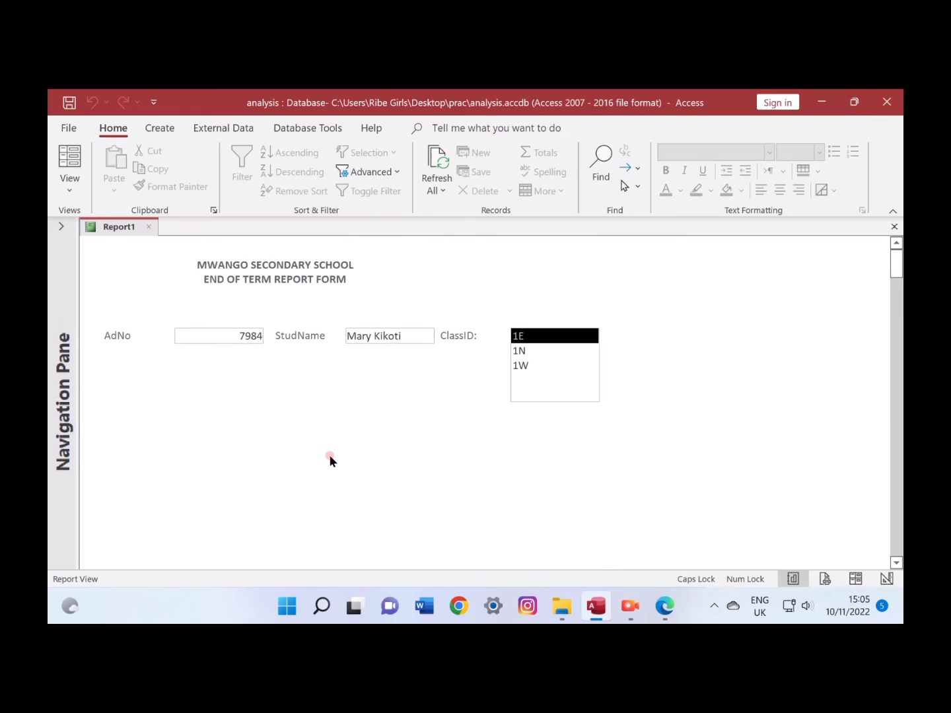
scroll(331, 455, "down", 3)
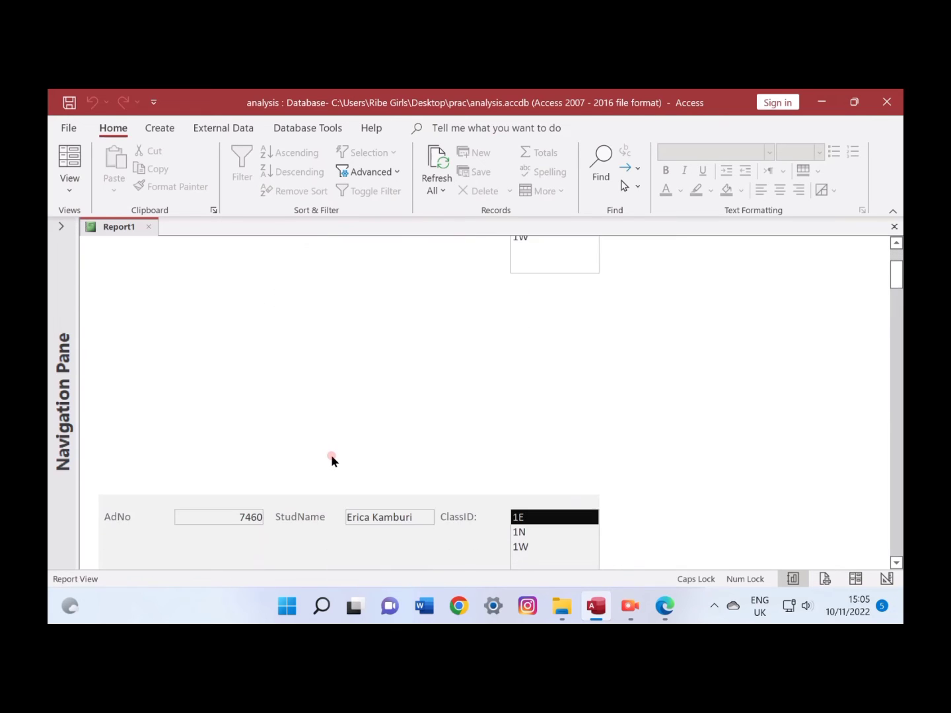
scroll(333, 455, "down", 4)
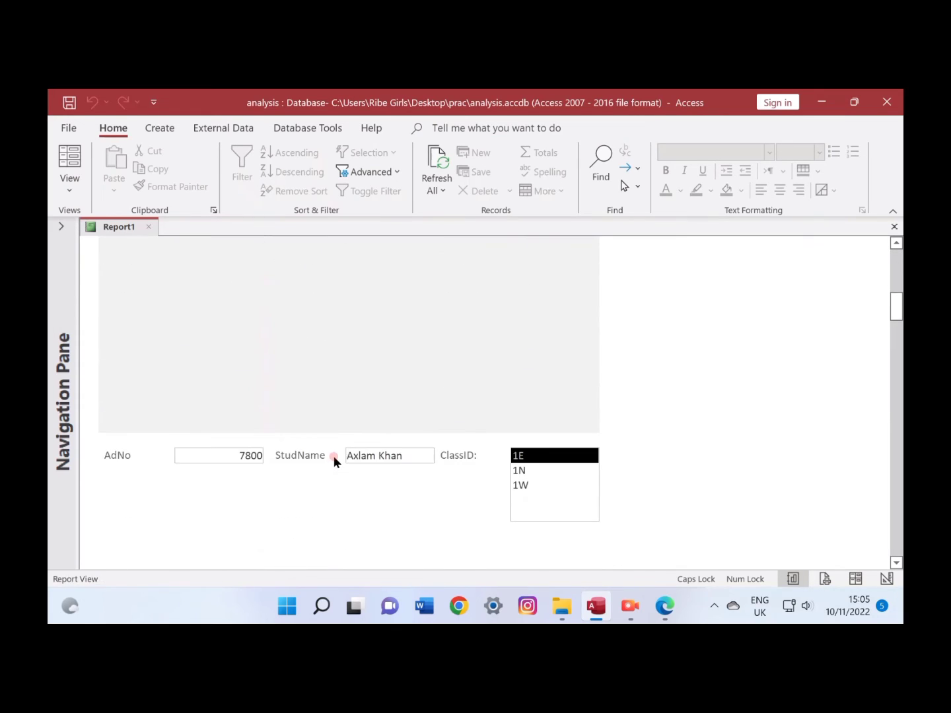
scroll(333, 456, "up", 3)
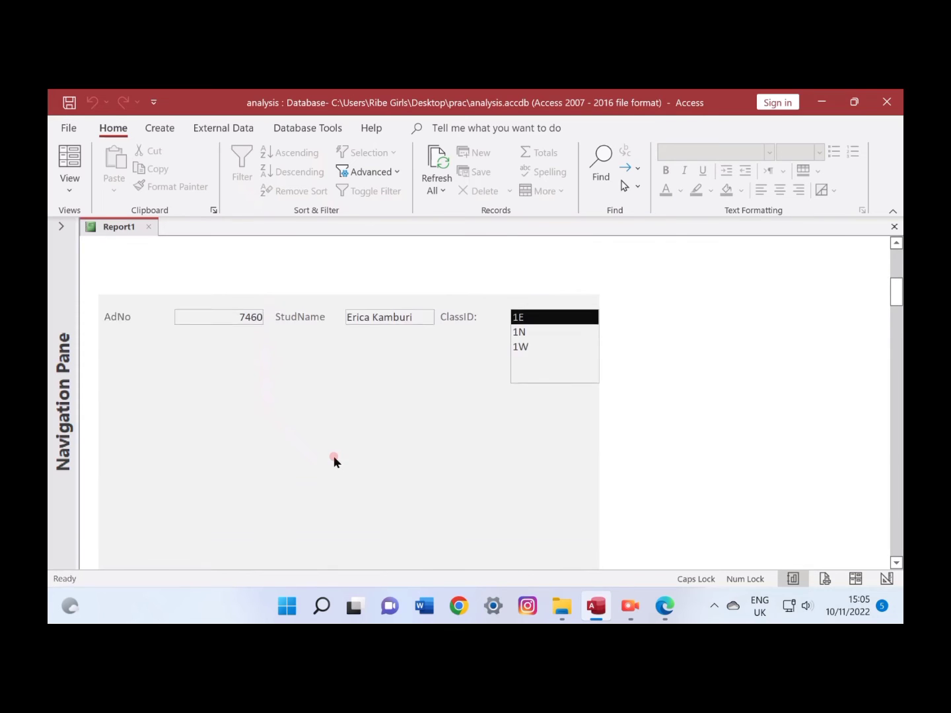
left_click(885, 579)
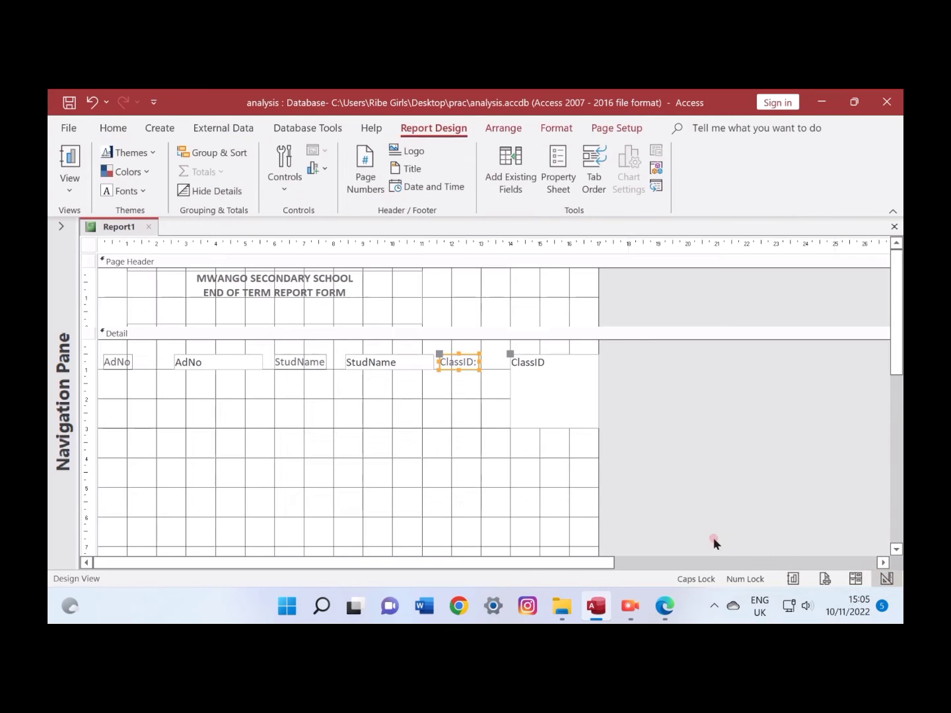
Reduce the ClassID list box to a single line in height, matching the AdNo and StudName boxes, checking it in Report View.
left_click(525, 397)
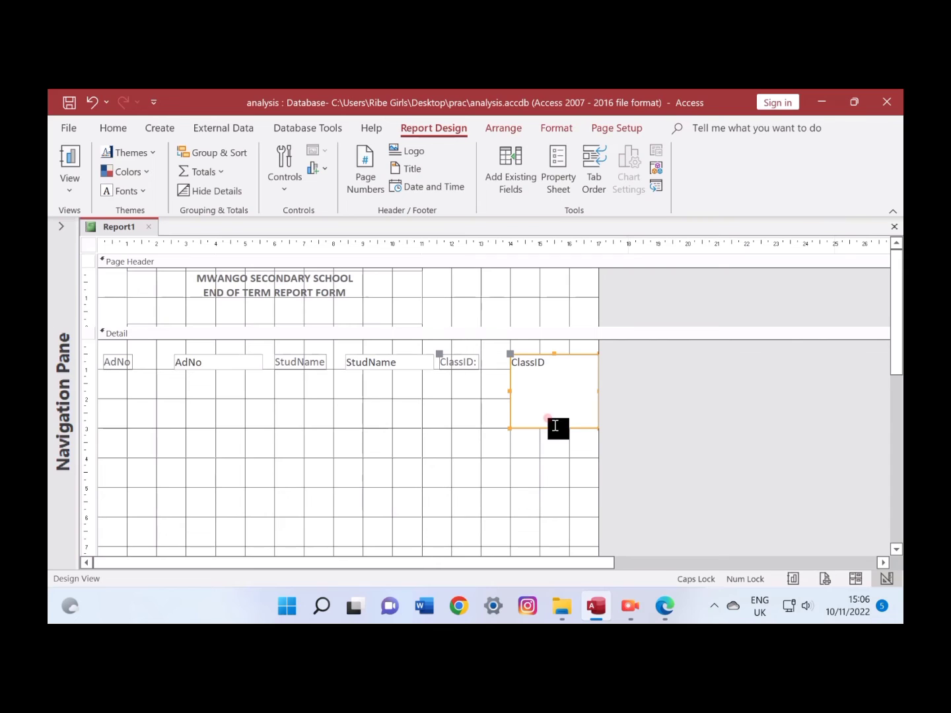
left_click_drag(554, 426, 561, 375)
left_click(794, 579)
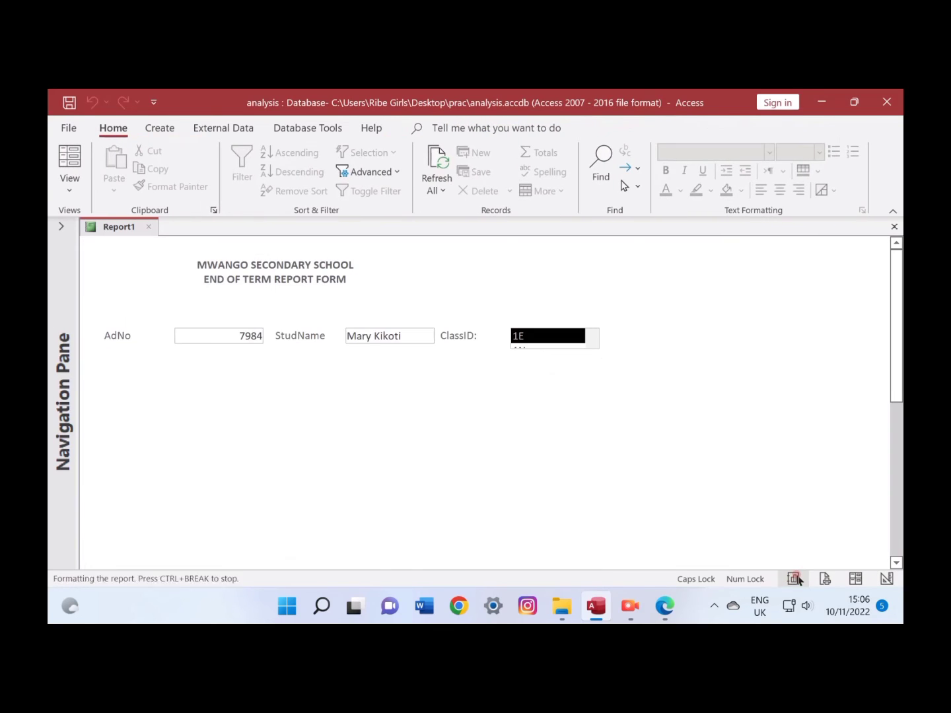
left_click(886, 579)
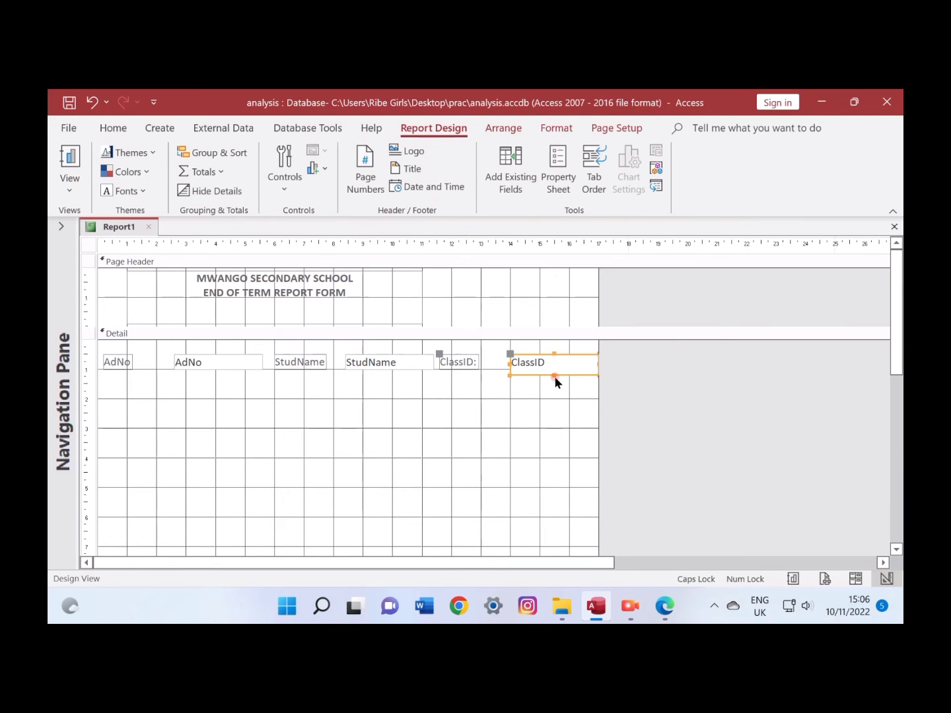
left_click_drag(554, 374, 553, 370)
left_click(795, 586)
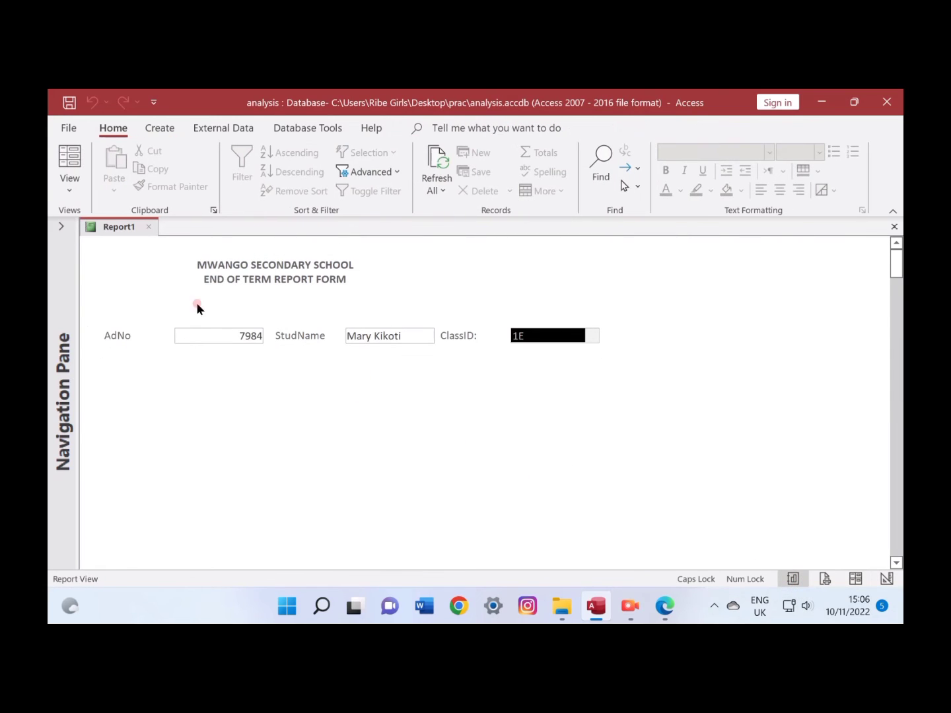
scroll(378, 480, "down", 5)
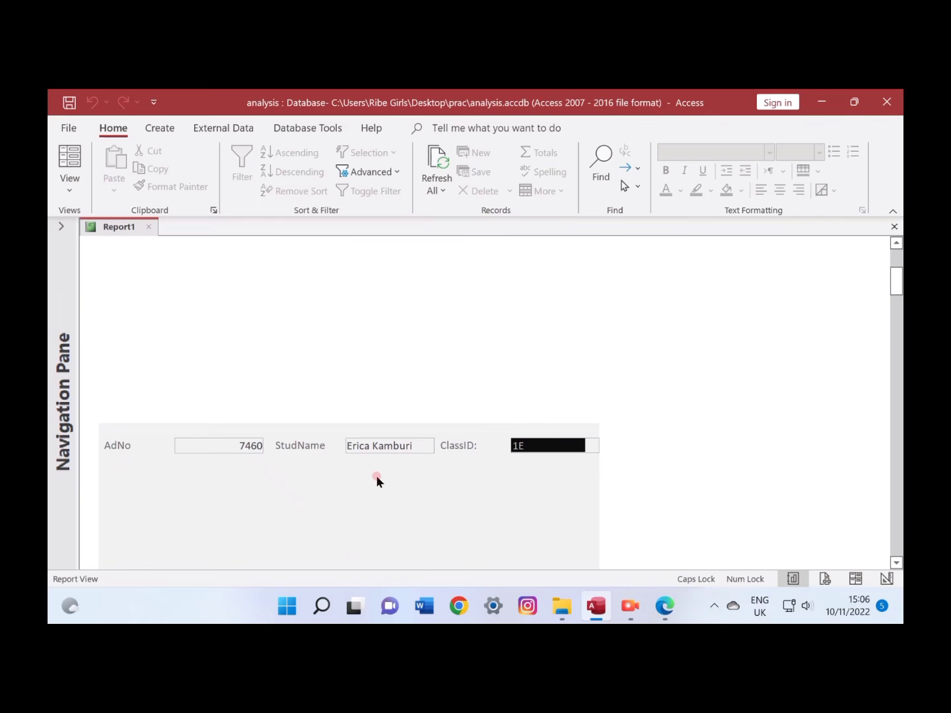
scroll(377, 477, "up", 5)
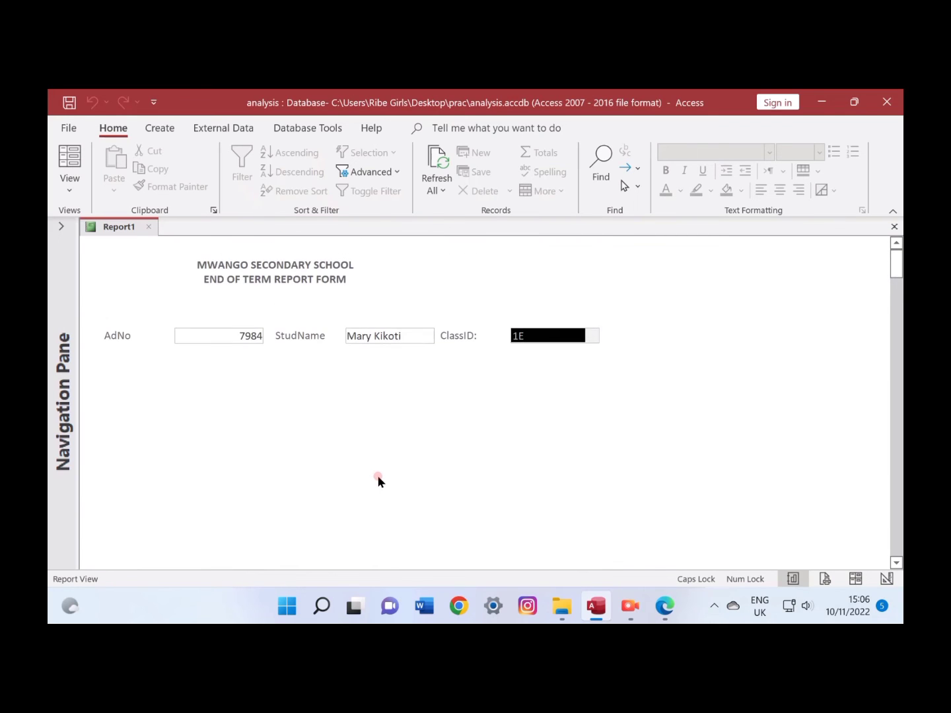
left_click(886, 579)
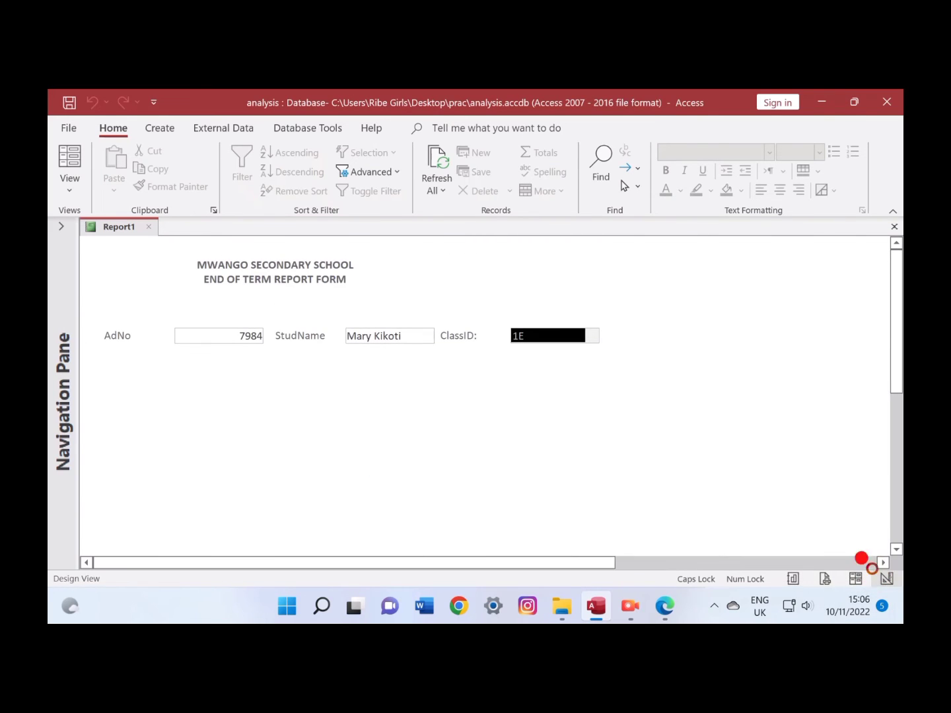
Move the AdNo, StudName and ClassID fields down together to just below the 2 mark on the Detail section's ruler.
left_click(123, 361)
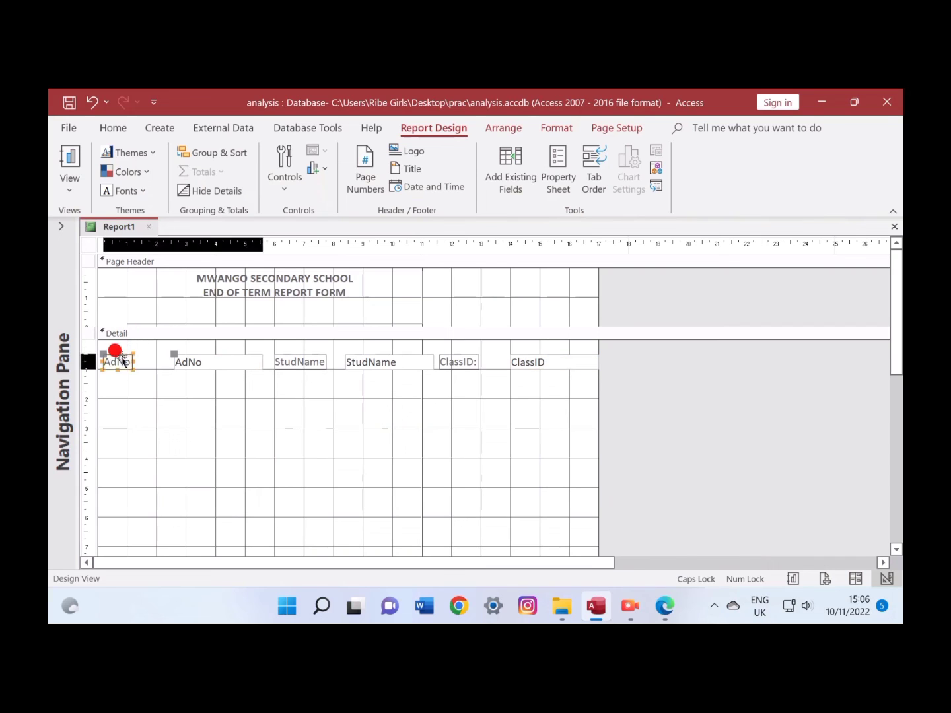
left_click(302, 359)
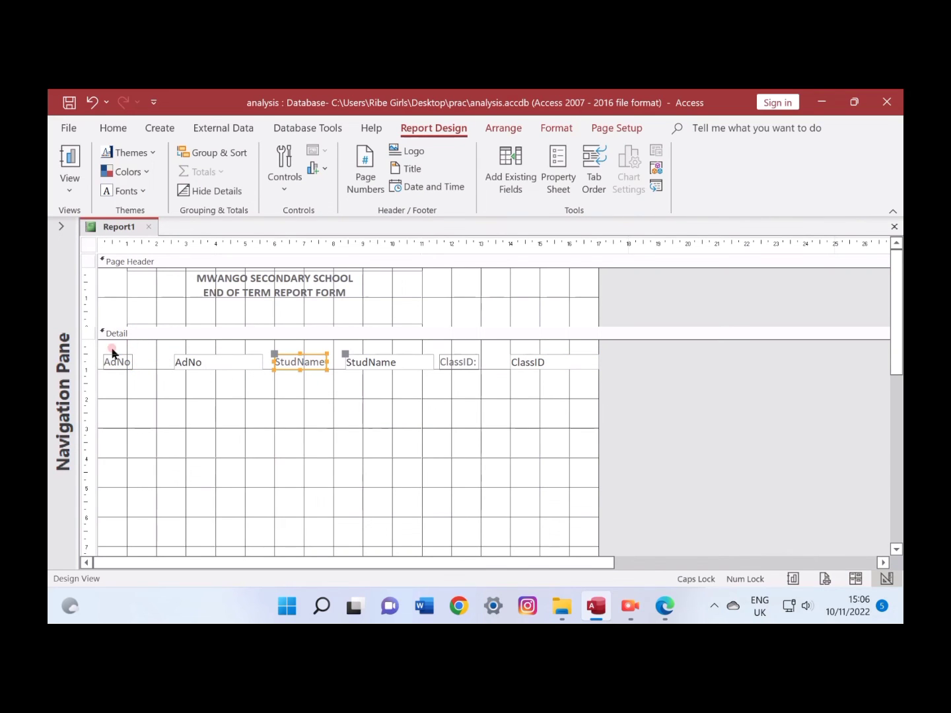
left_click(113, 364, "shift")
left_click(451, 365, "shift")
key("Down")
key("Down")
key("Down")
key("Down")
key("Down")
key("Down")
key("Down")
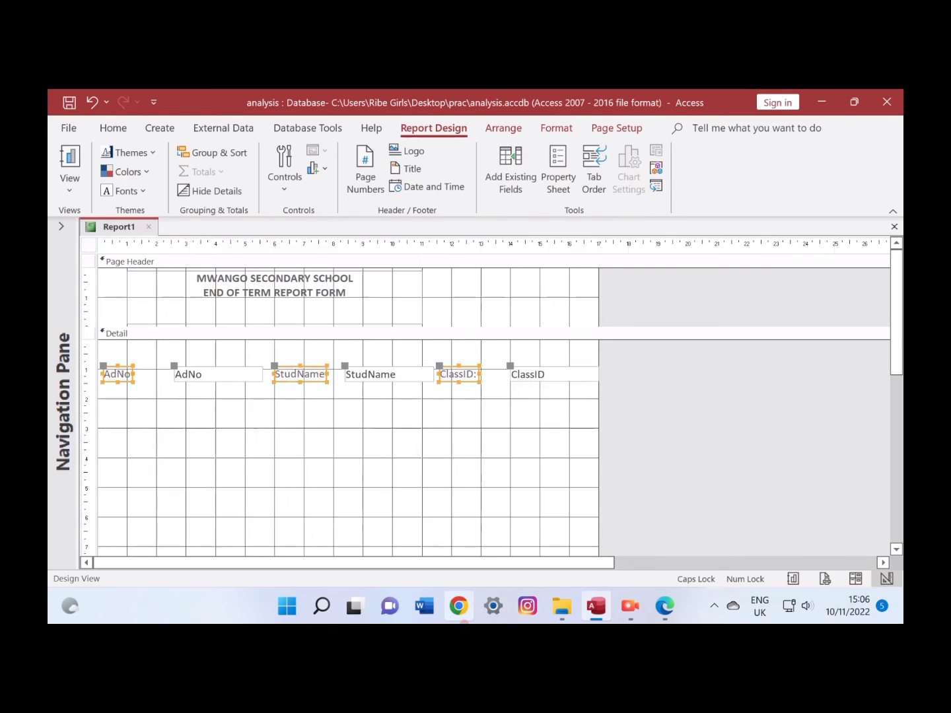
key("Down")
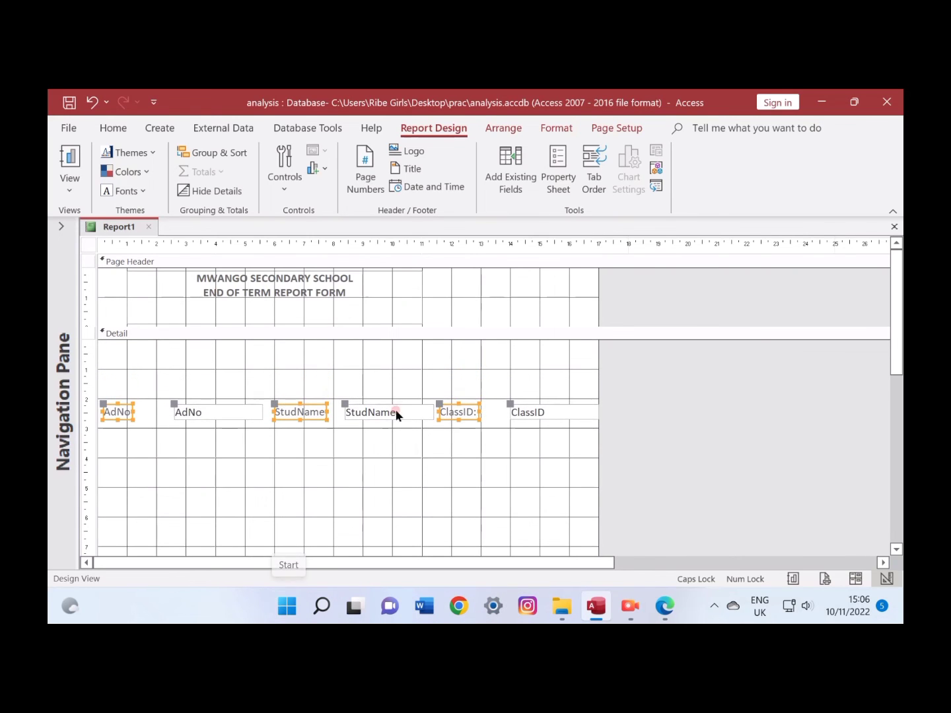
Shrink the heading label to its two text lines and move it into the Detail section above the student fields, checking it in Report View.
left_click(274, 262)
left_click(272, 301)
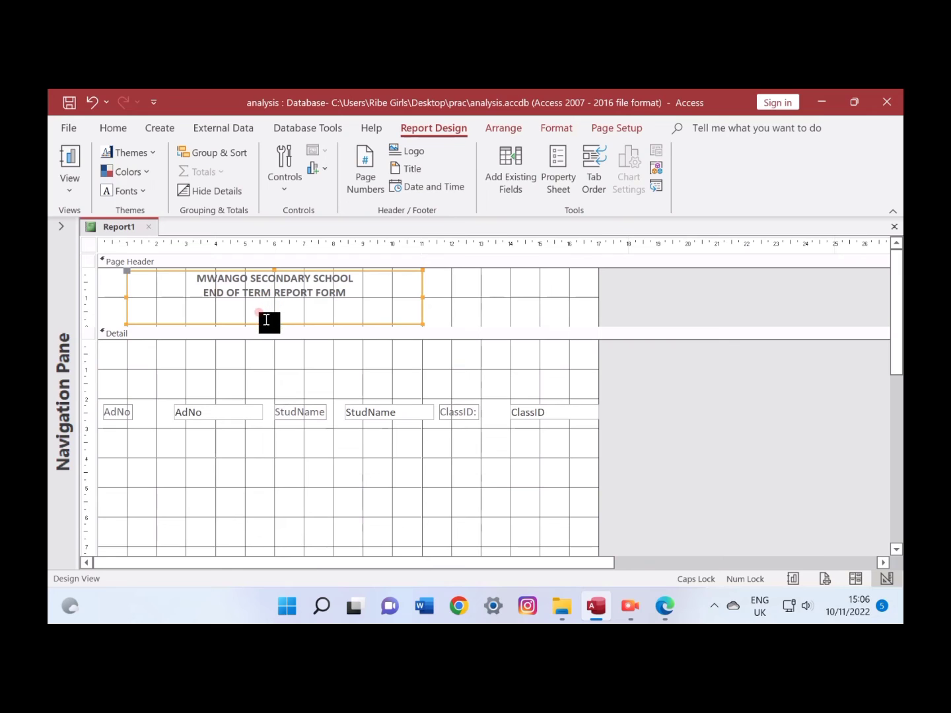
left_click(280, 299)
left_click(282, 300)
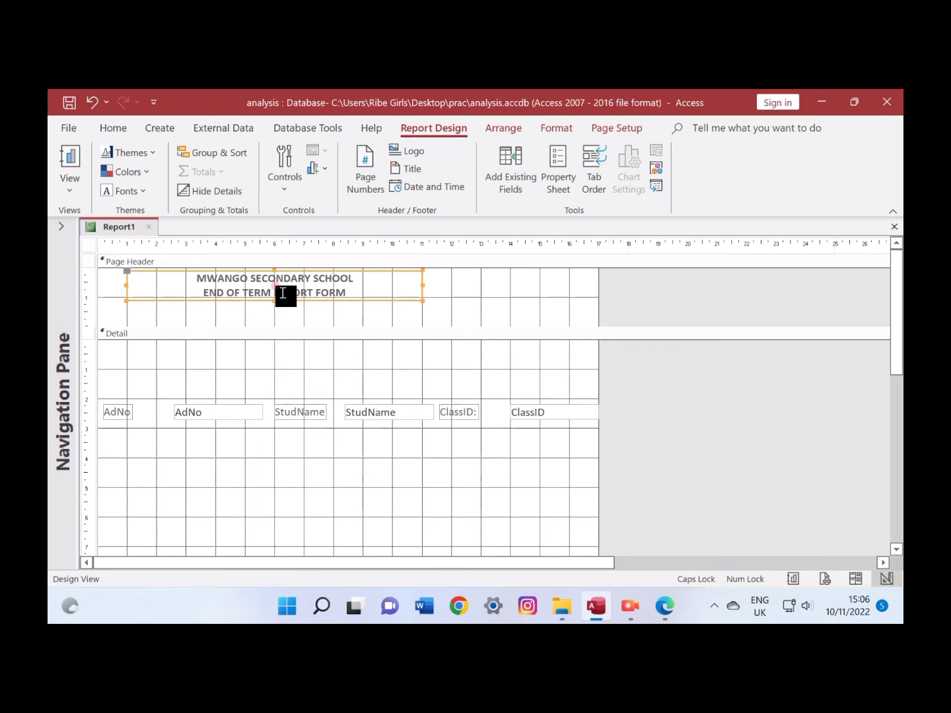
left_click_drag(278, 299, 280, 371)
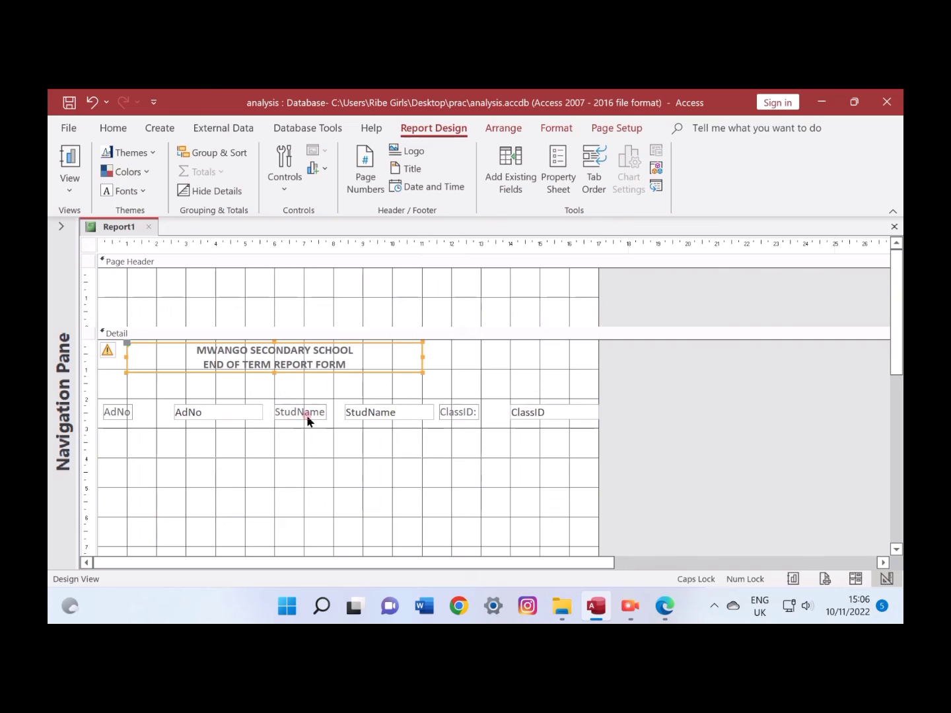
left_click(787, 574)
scroll(357, 416, "down", 4)
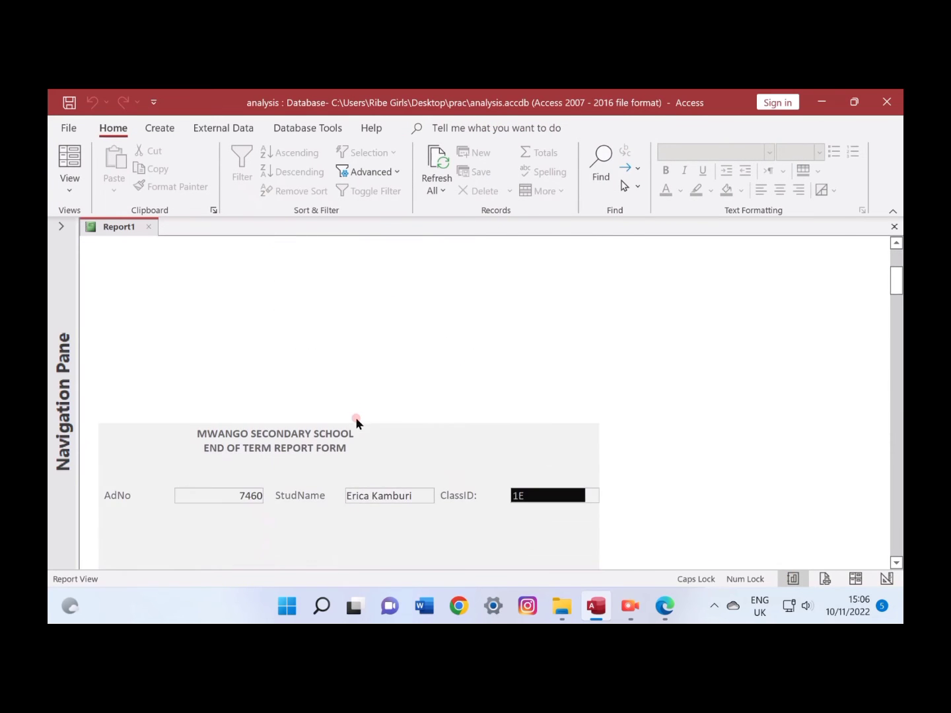
scroll(356, 417, "down", 10)
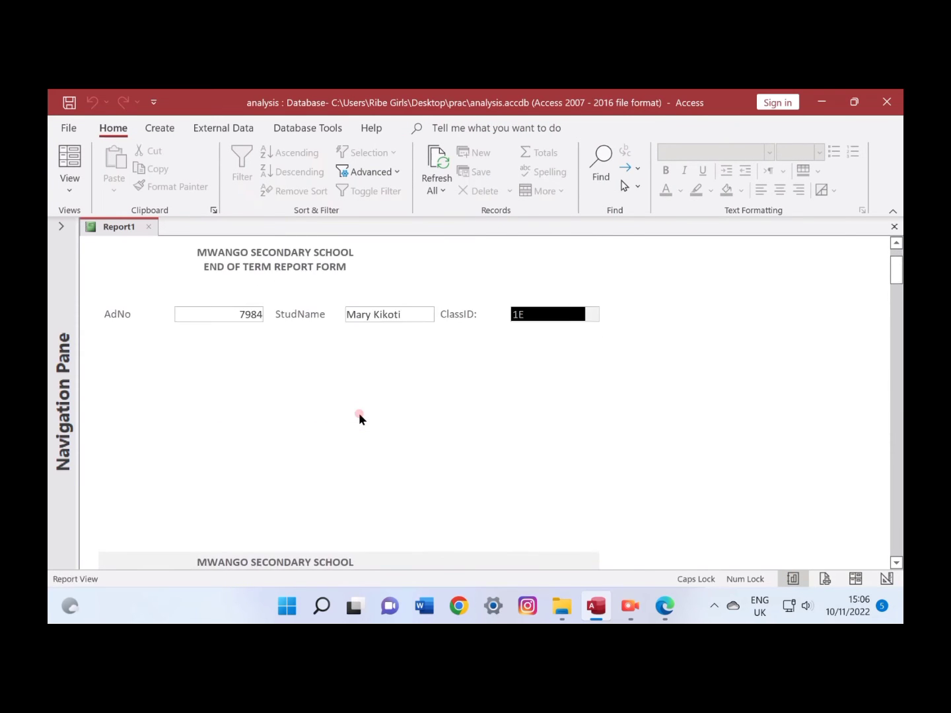
scroll(358, 413, "up", 1)
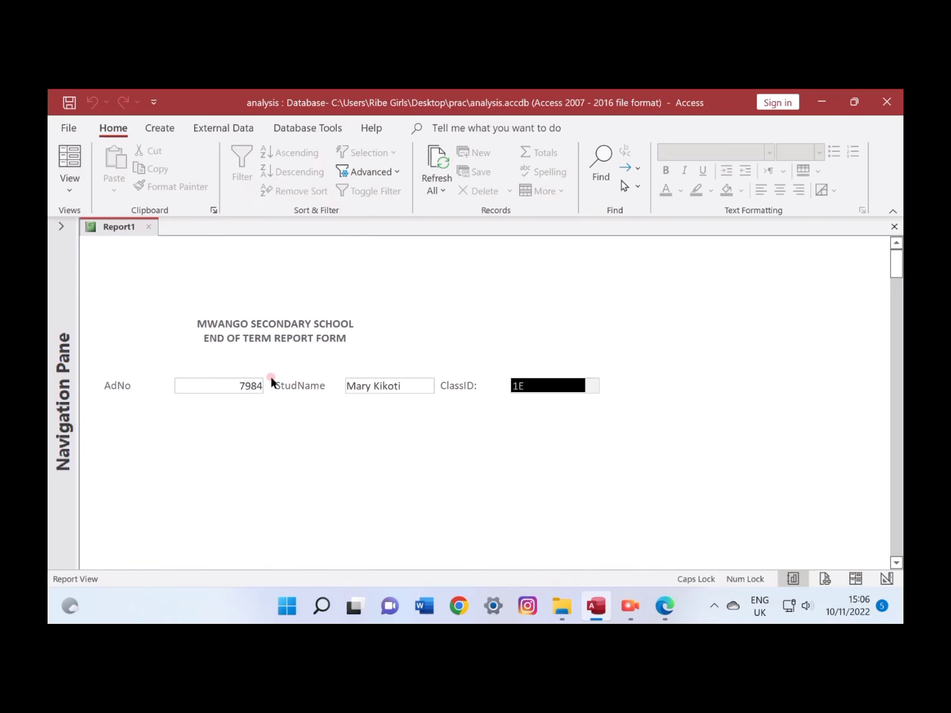
left_click(878, 581)
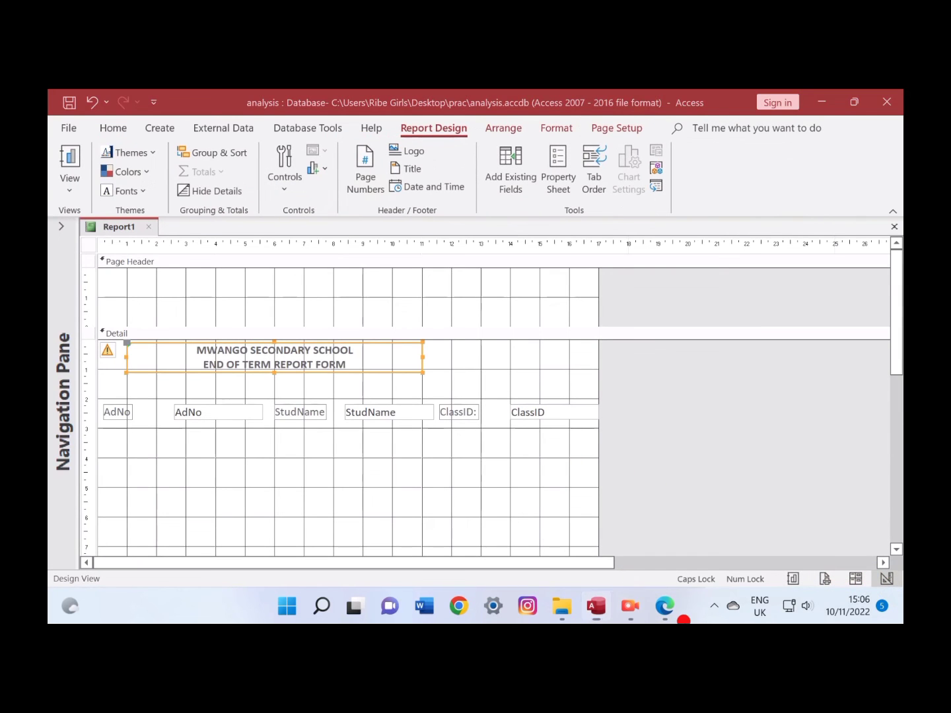
Check Figure 2 in the exam PDF, and add the Opener field from StudMarks Table to the report's Detail section.
left_click(664, 606)
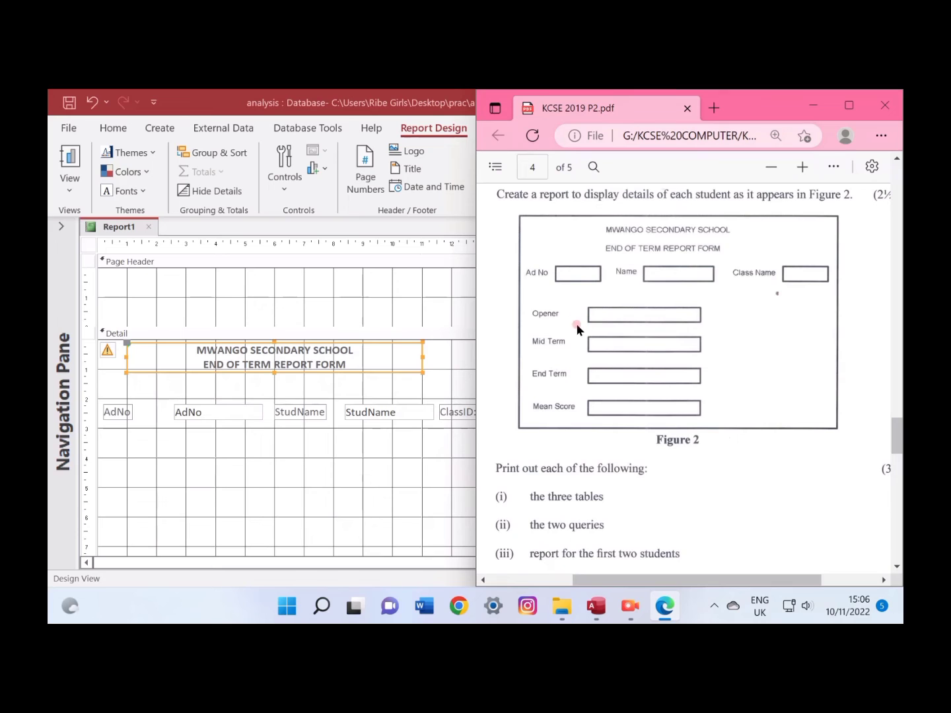
left_click(447, 471)
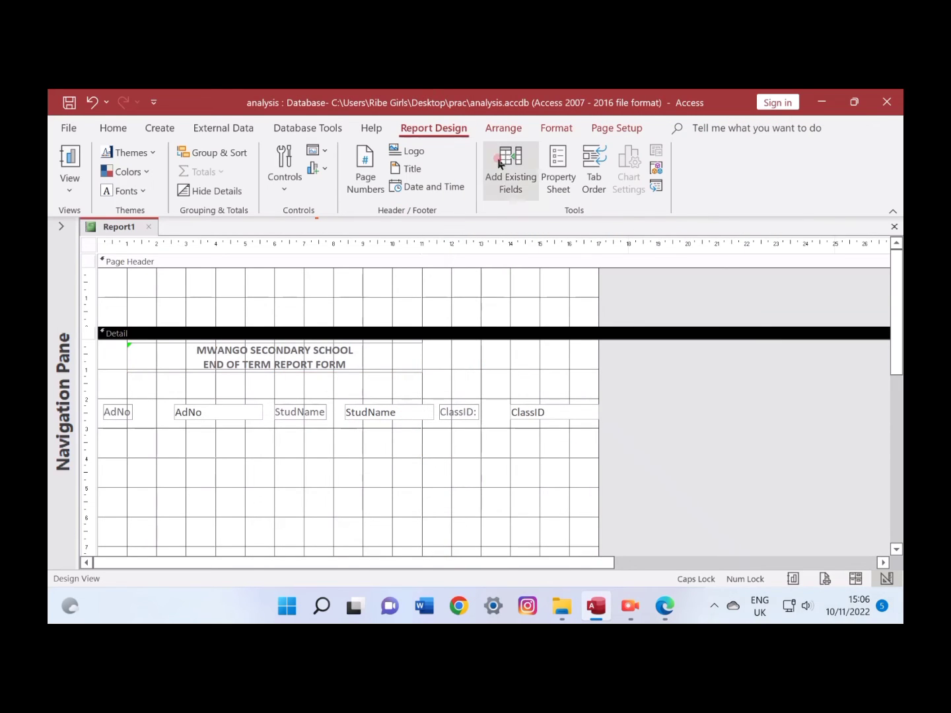
left_click(511, 177)
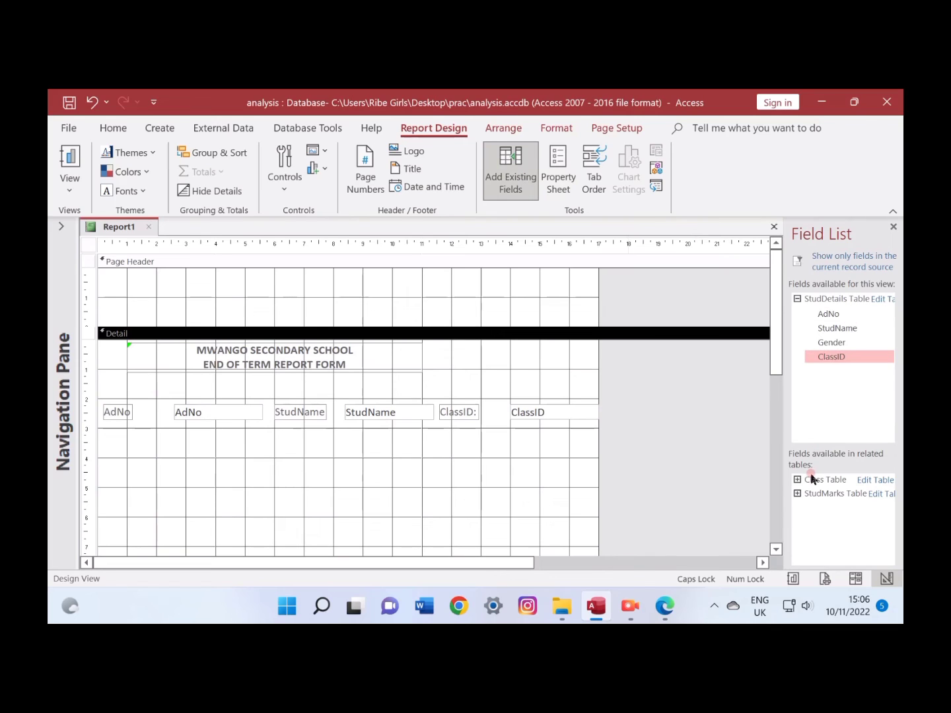
left_click(799, 493)
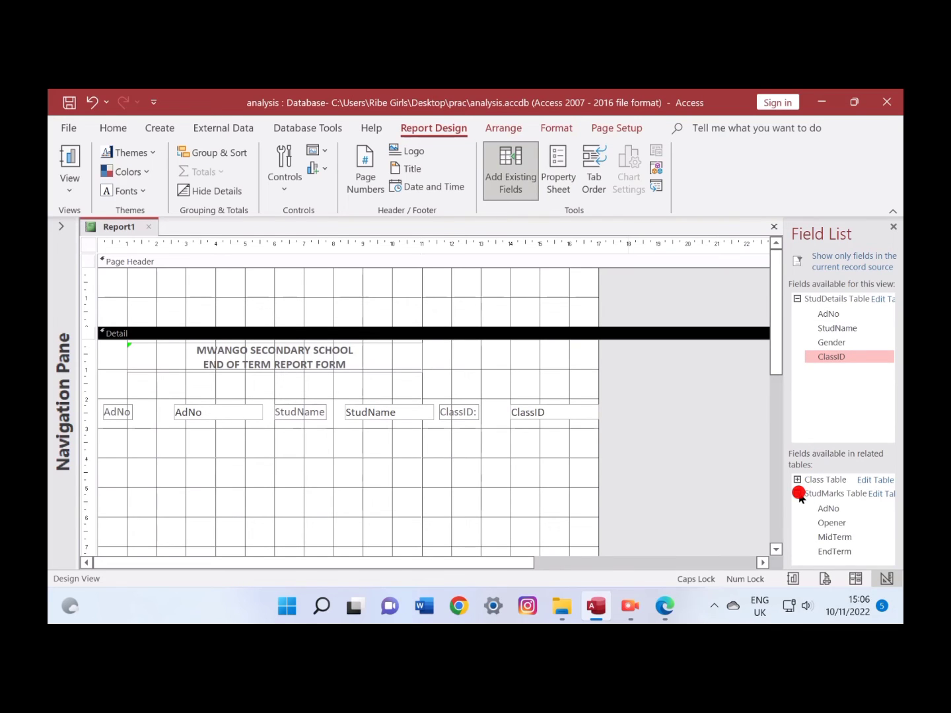
double_click(821, 523)
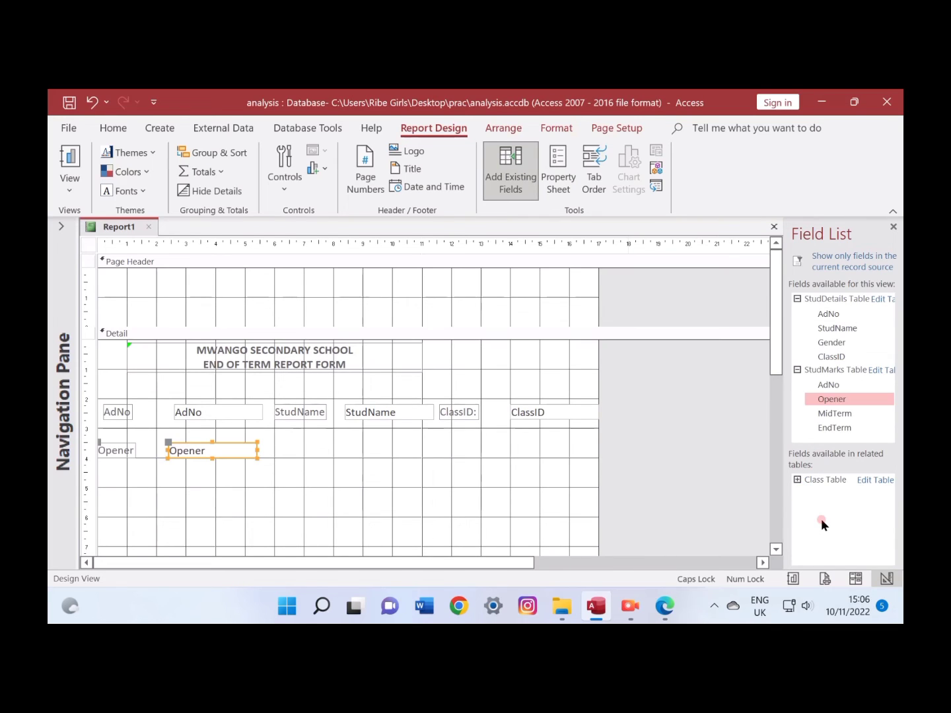
Add the MidTerm and EndTerm fields from StudMarks Table below Opener, and check the report in Print Preview.
left_click(797, 481)
double_click(834, 412)
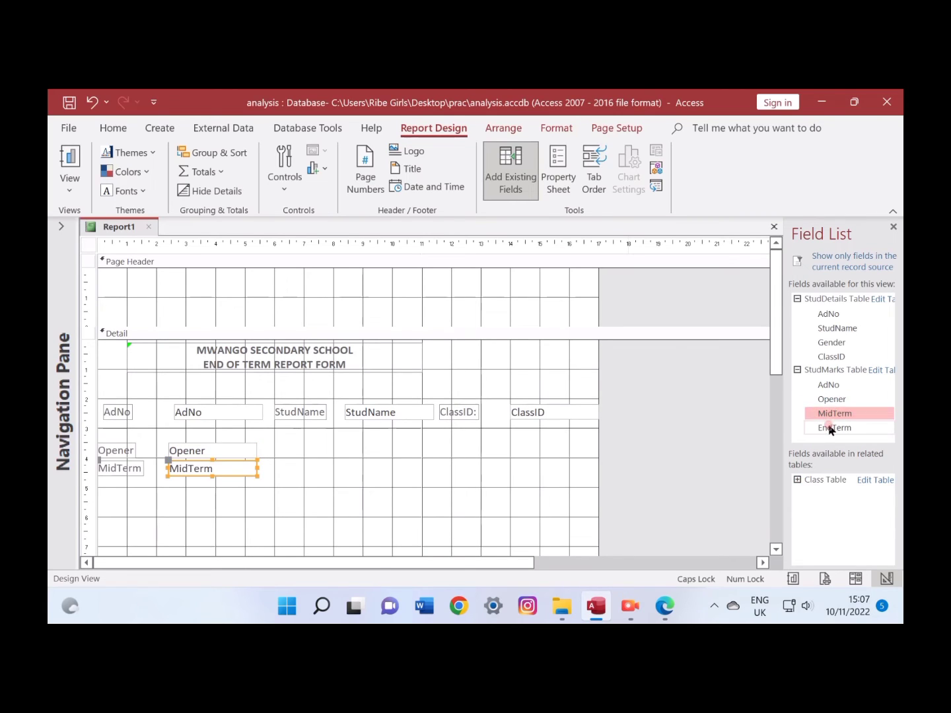
double_click(831, 429)
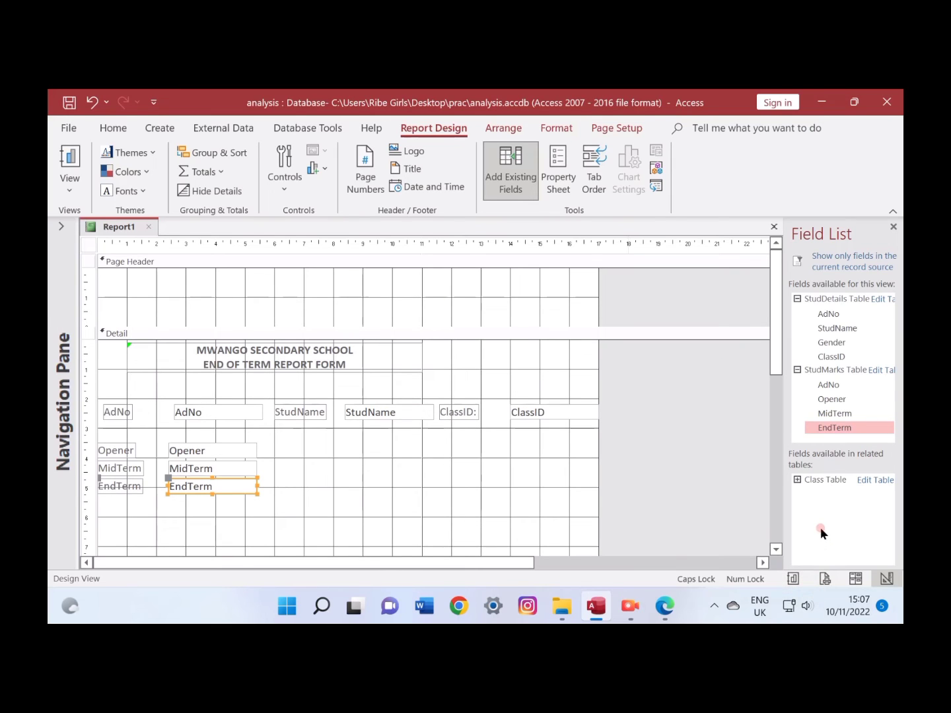
left_click(823, 578)
scroll(512, 503, "down", 5)
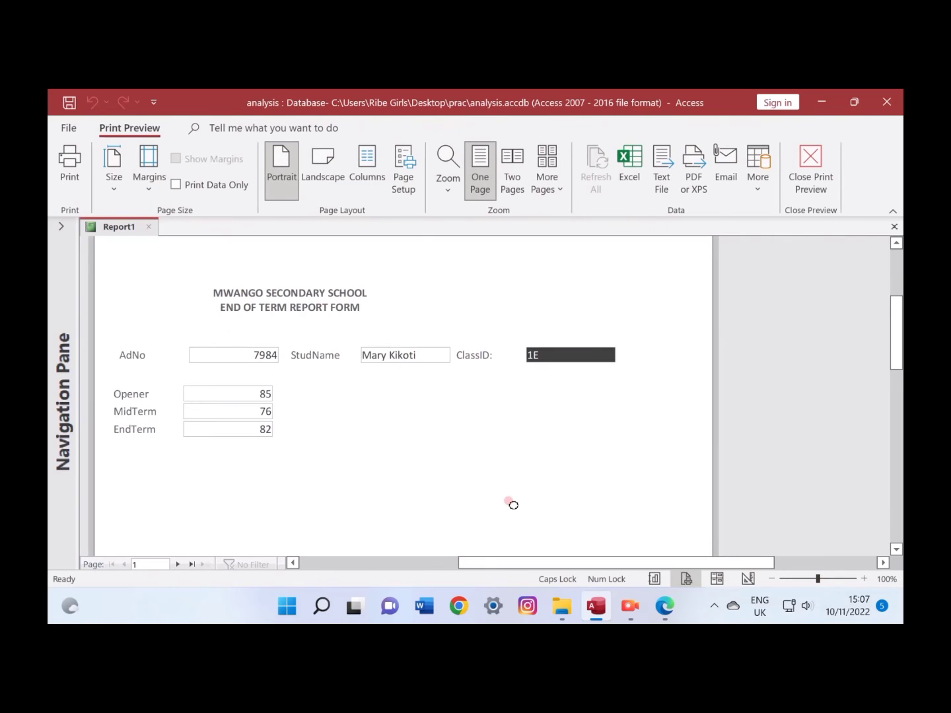
scroll(512, 503, "up", 3)
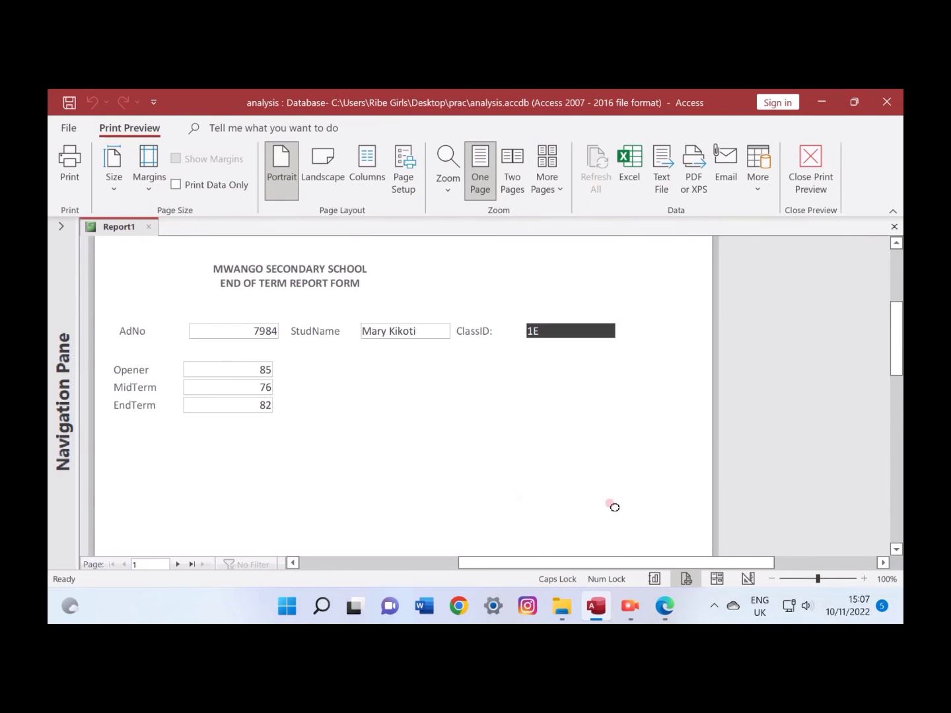
Compare the report with Figure 2 in the exam PDF, and add an unbound text box below the EndTerm field in Design View.
left_click(664, 606)
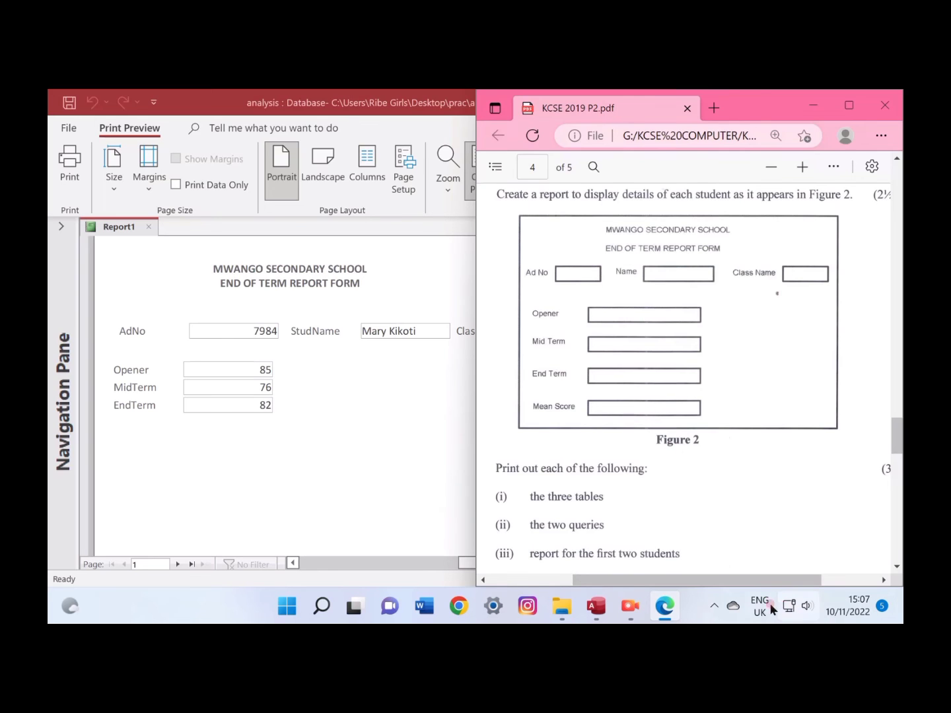
left_click(665, 605)
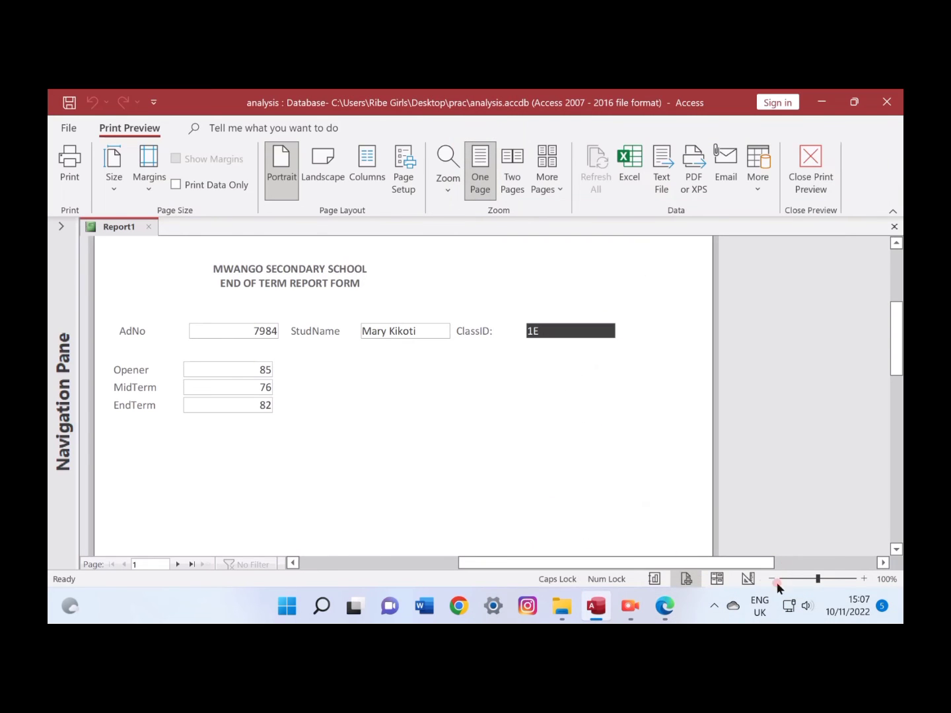
left_click(748, 578)
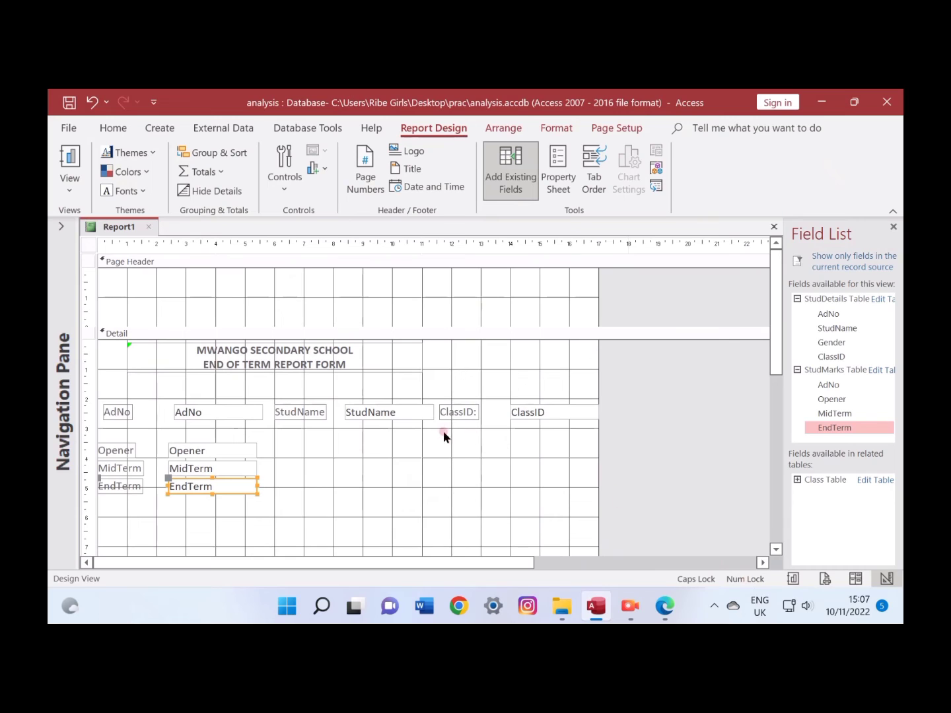
scroll(280, 516, "down", 2)
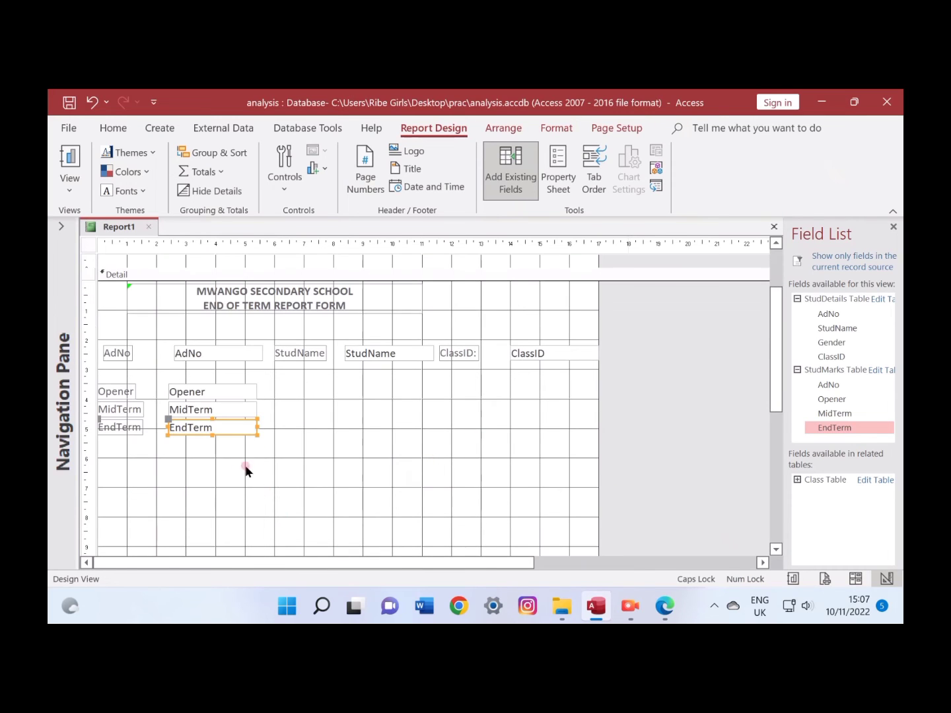
left_click(192, 454)
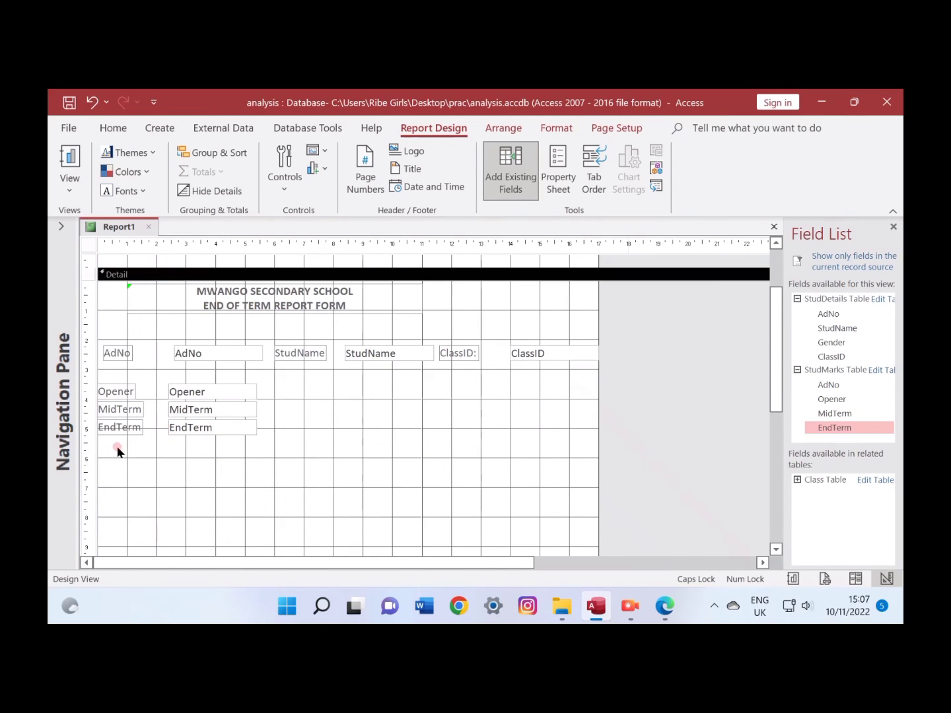
left_click(293, 175)
left_click(314, 206)
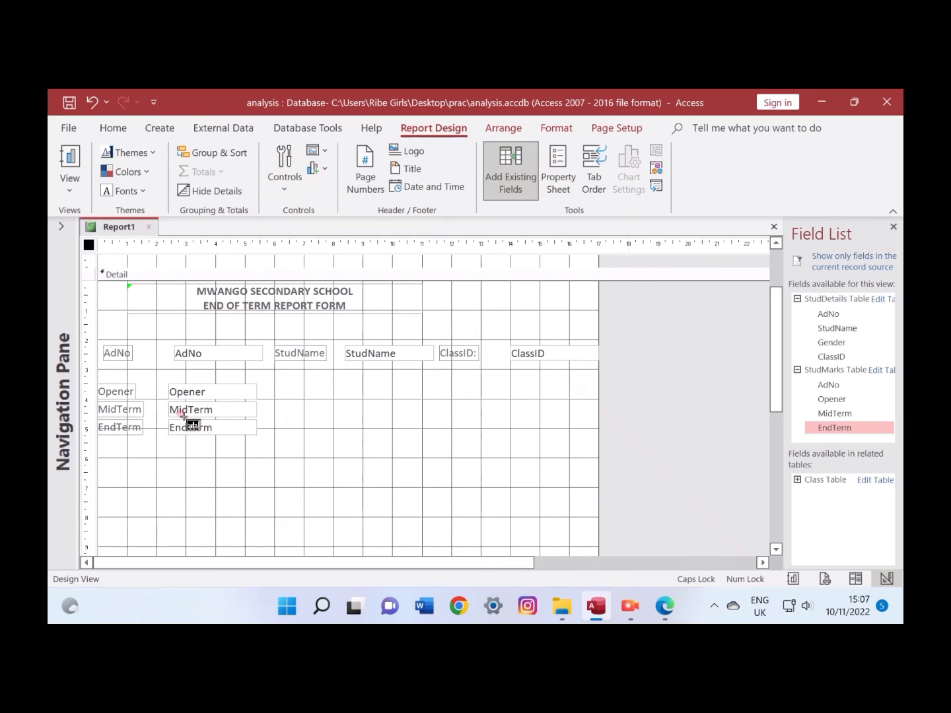
left_click_drag(170, 442, 251, 457)
Change the caption of the new text box's label to Mean Score.
left_click(119, 451)
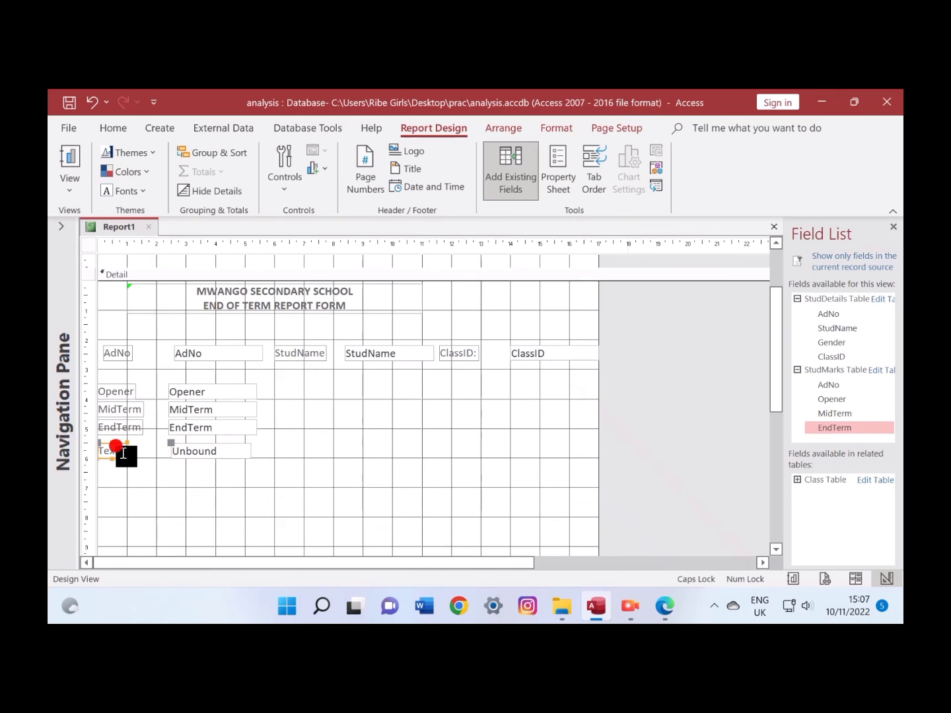
right_click(124, 455)
right_click(123, 454)
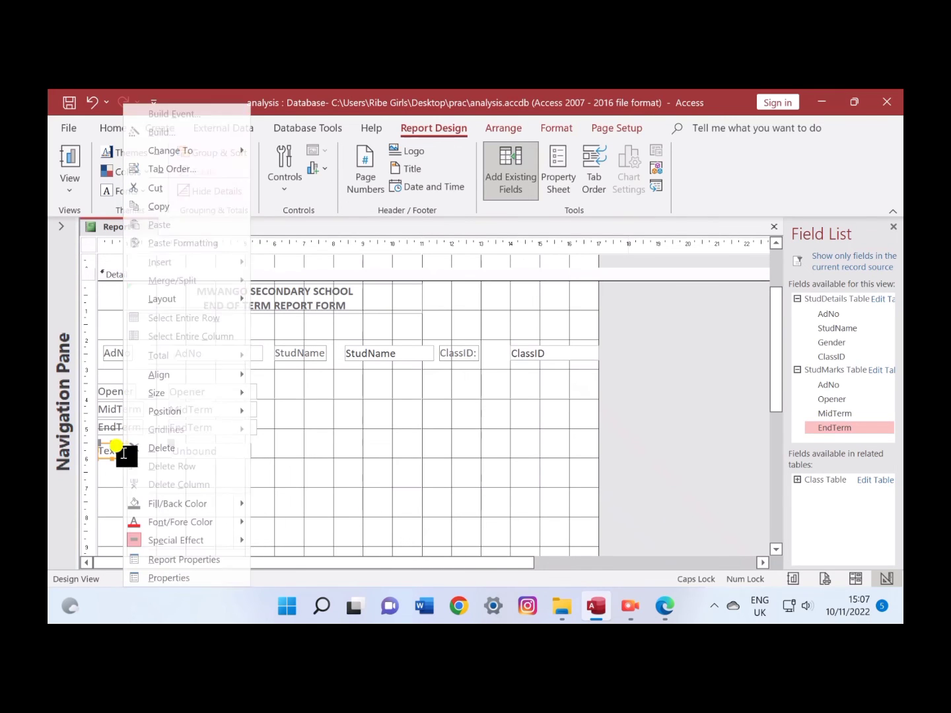
left_click(123, 454)
left_click_drag(125, 452, 90, 459)
key("Right")
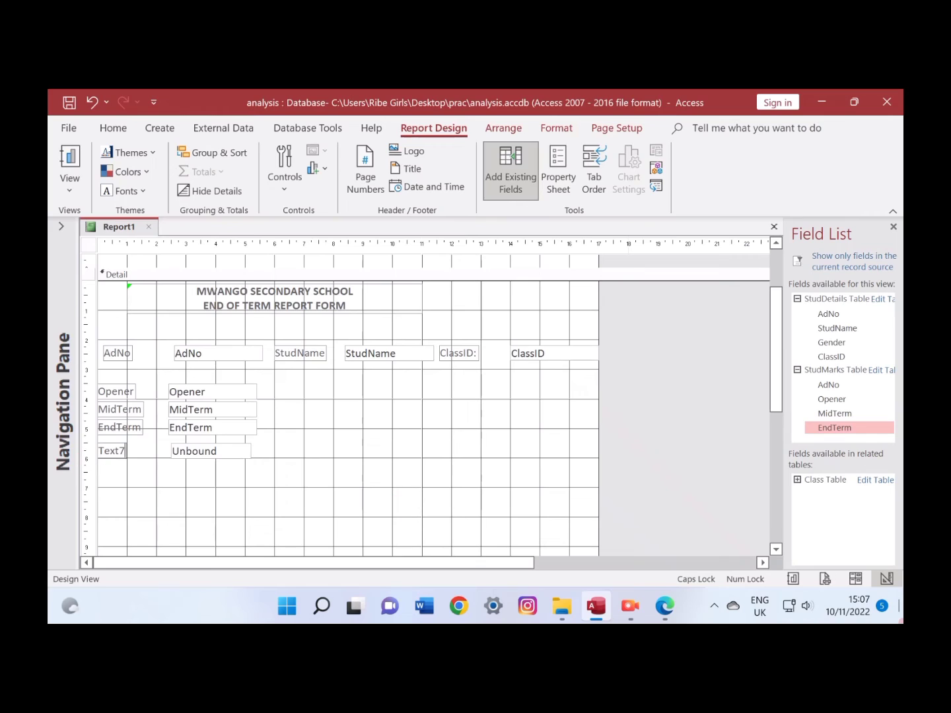
key("BackSpace")
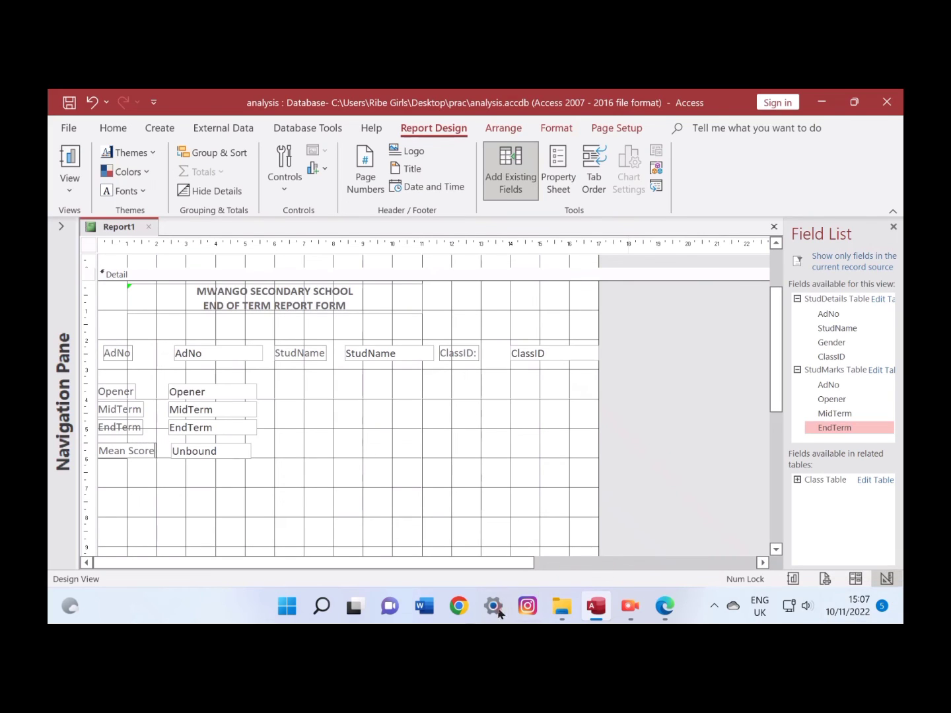
left_click(348, 505)
Show the Mean Score text box's properties in a widened Property Sheet, and check the report in Report View.
left_click(212, 451)
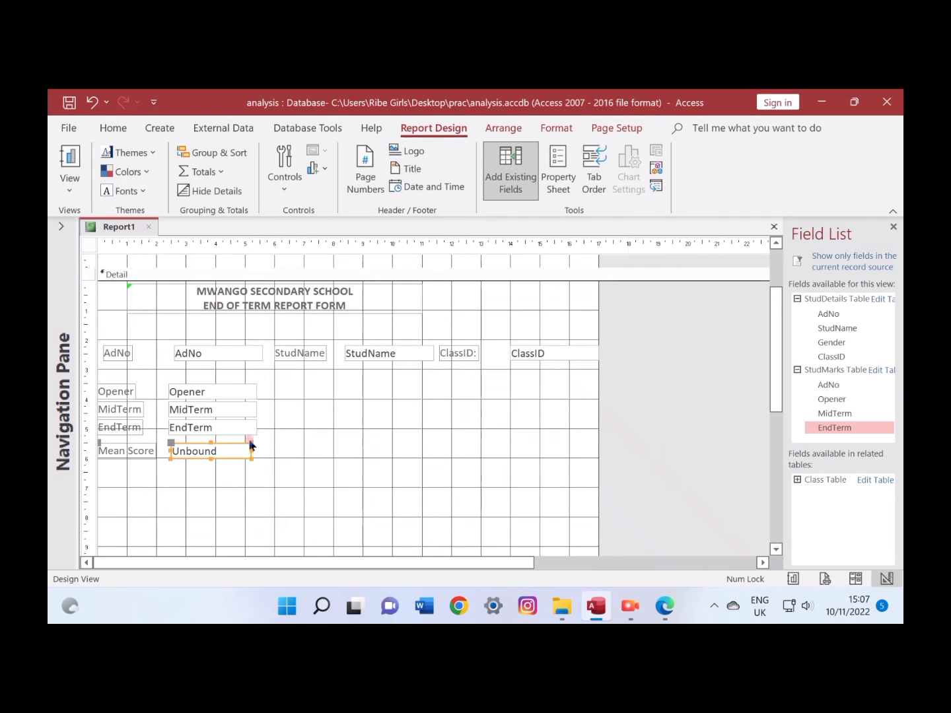
left_click(556, 156)
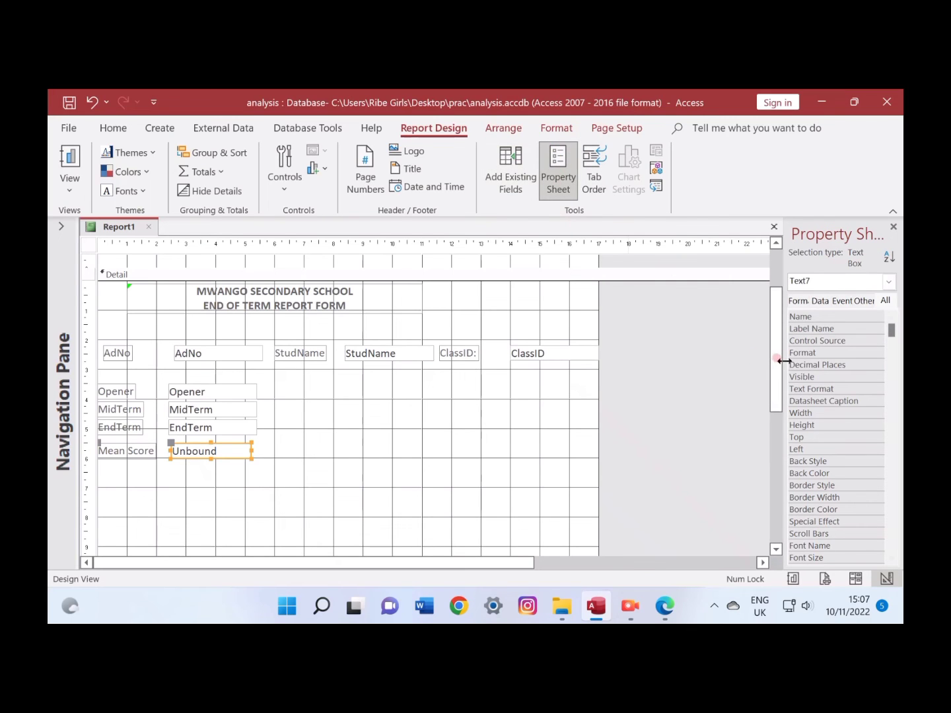
left_click_drag(784, 360, 674, 356)
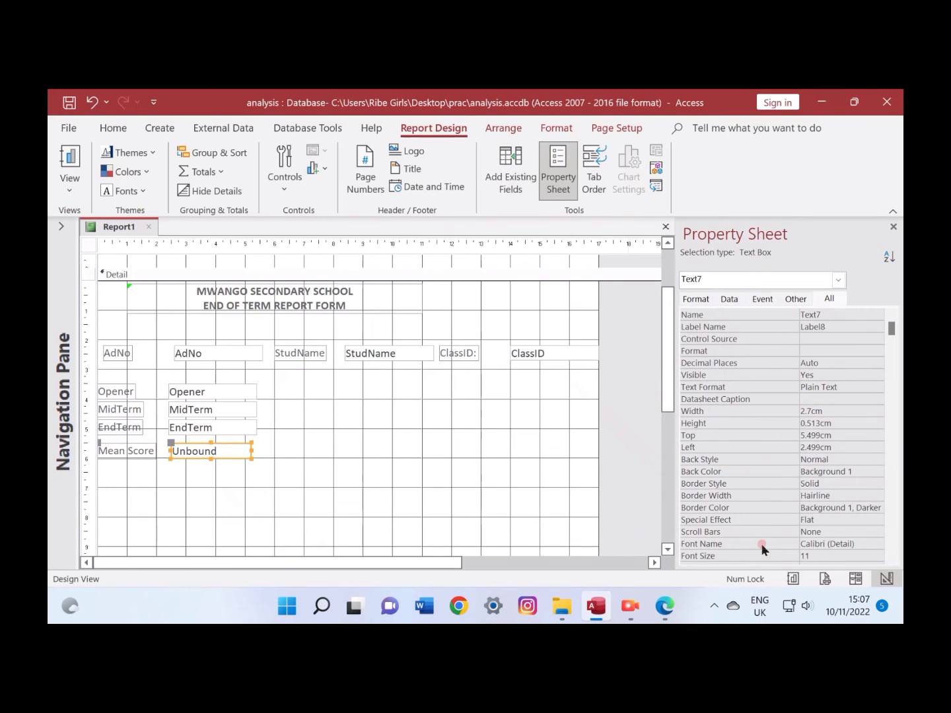
left_click(794, 578)
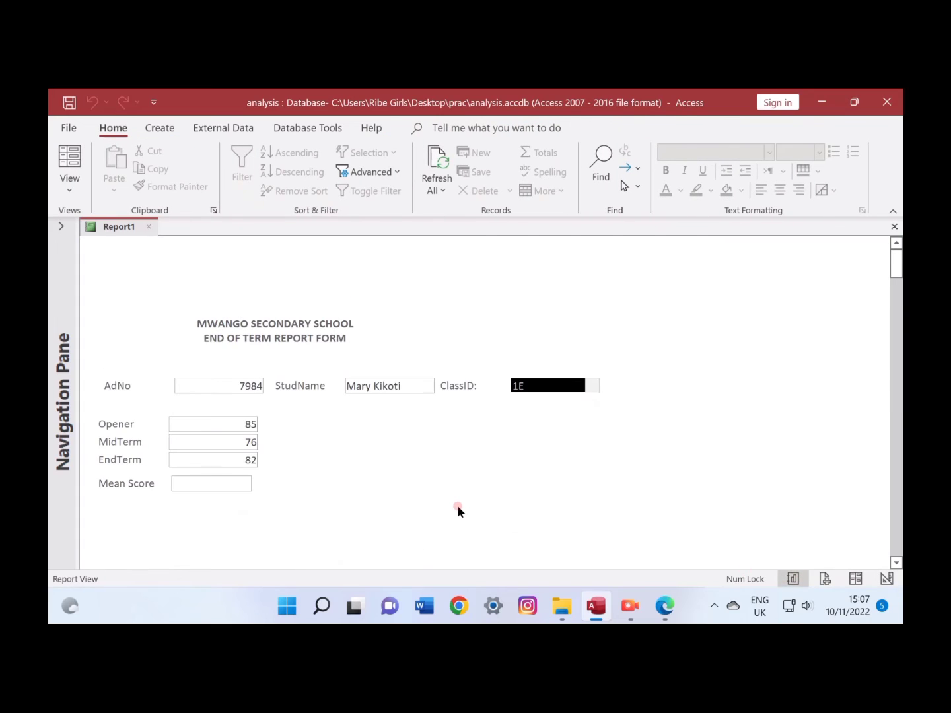
left_click(882, 574)
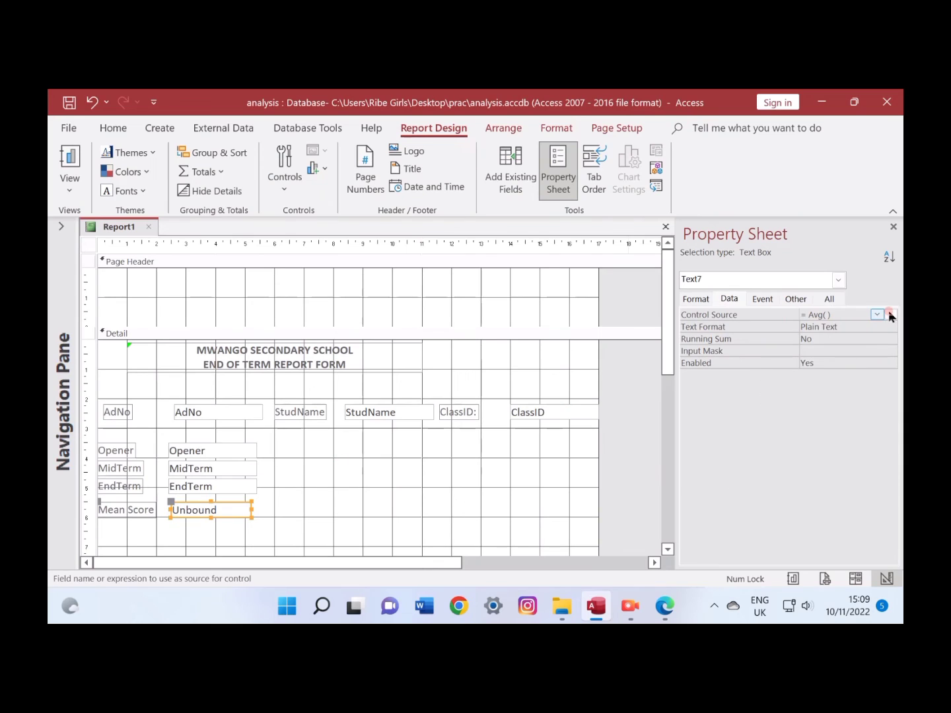
Edit the Mean Score control source in Expression Builder, inserting the Opener field in the parentheses and removing the Avg function name.
left_click(890, 315)
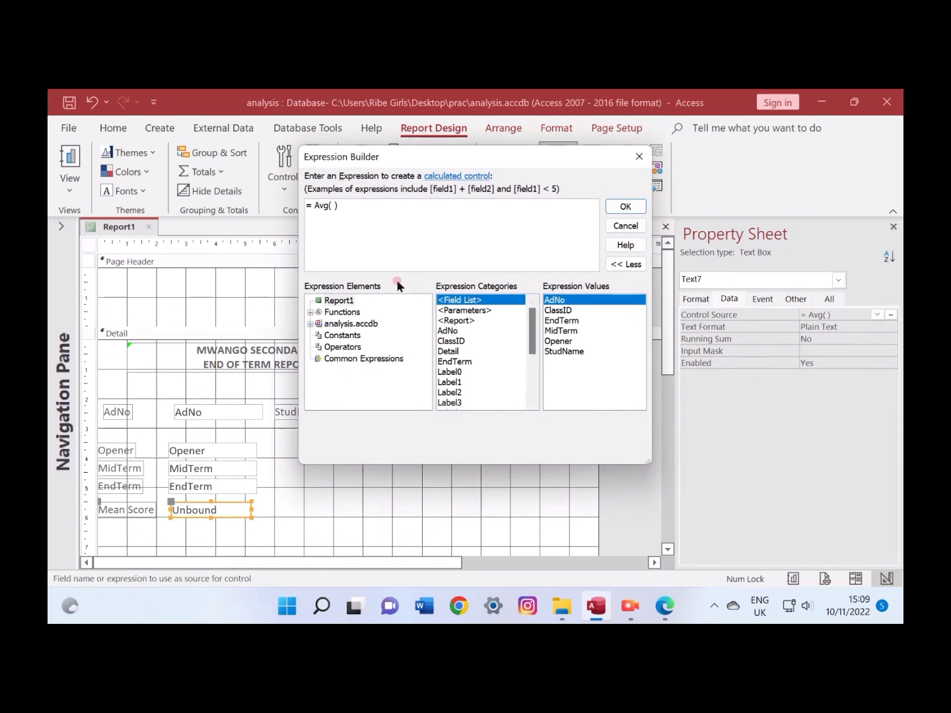
left_click(337, 206)
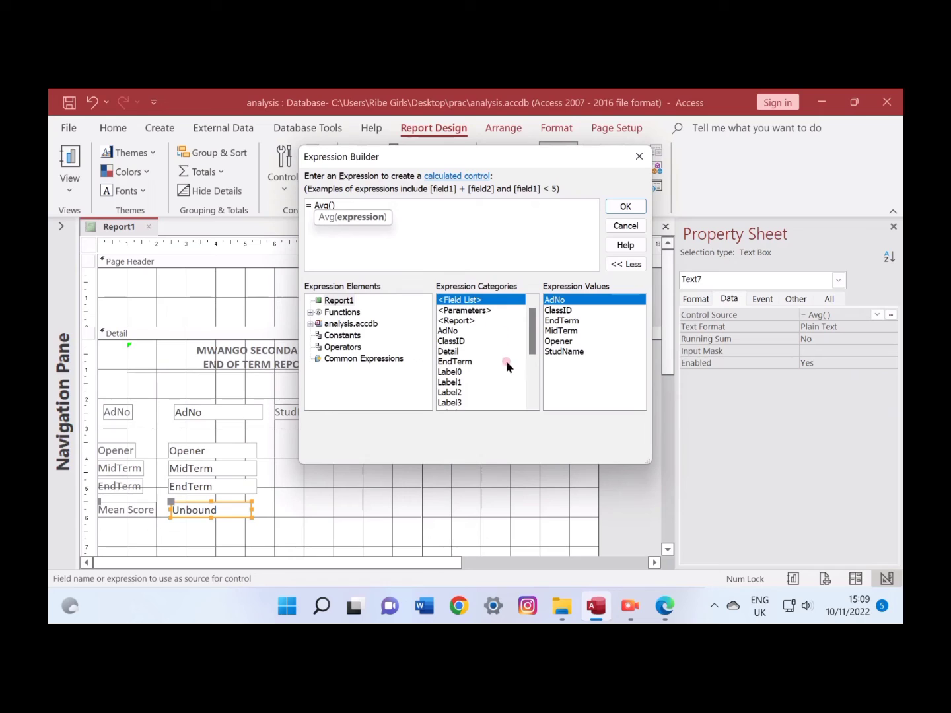
double_click(559, 342)
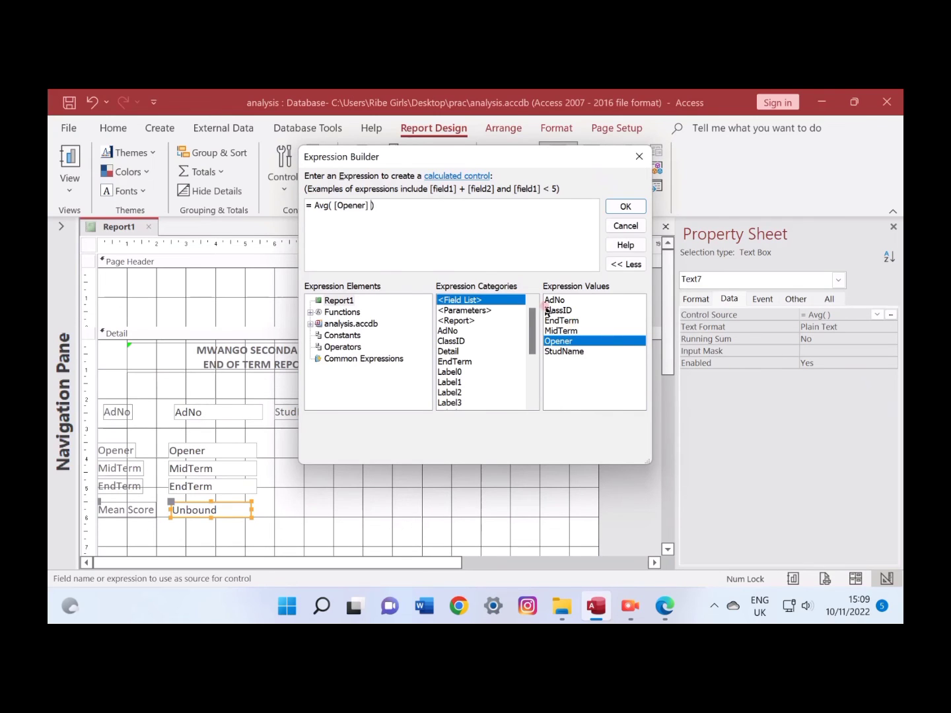
left_click(330, 206)
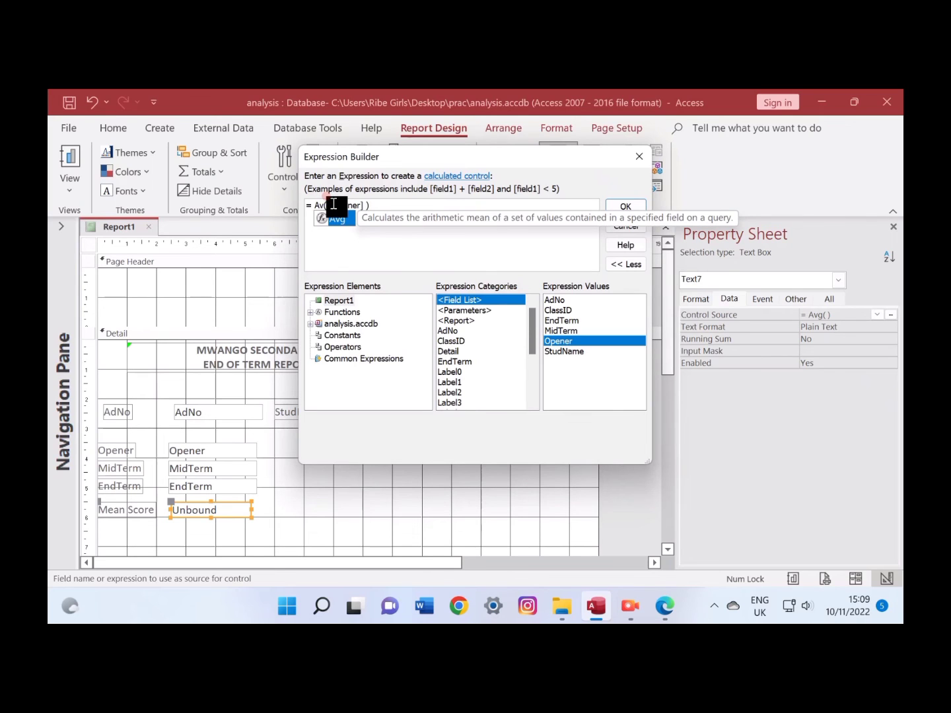
key("BackSpace")
key("BackSpace")
key("BackSpace")
key("BackSpace")
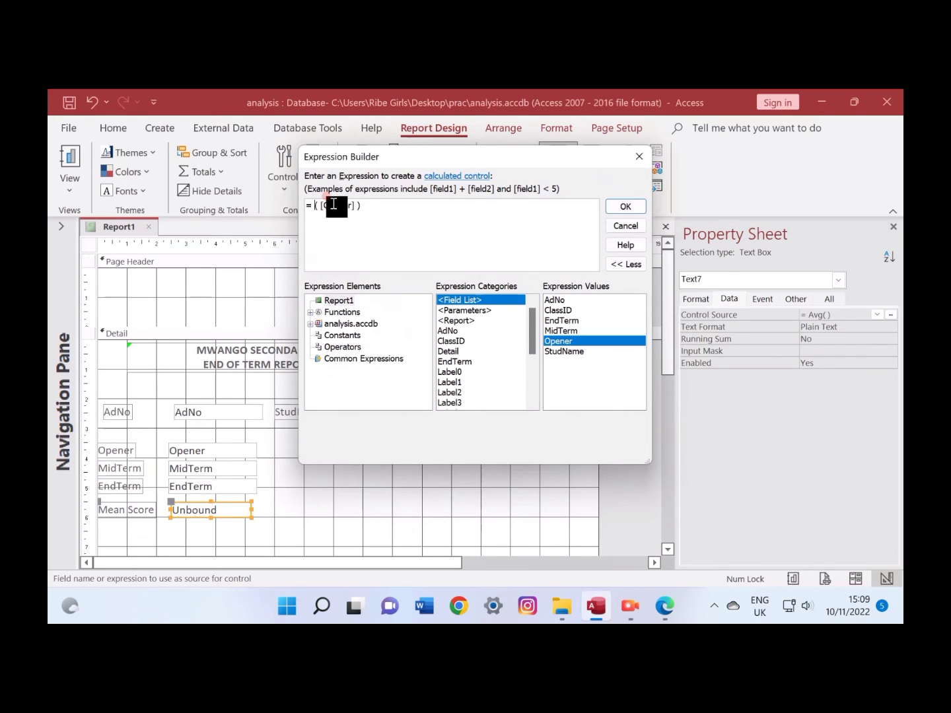
Complete the Mean Score expression as ([Opener] + [MidTerm] + [EndTerm])/3 and apply it as the control source.
left_click(370, 205)
type("+")
double_click(562, 331)
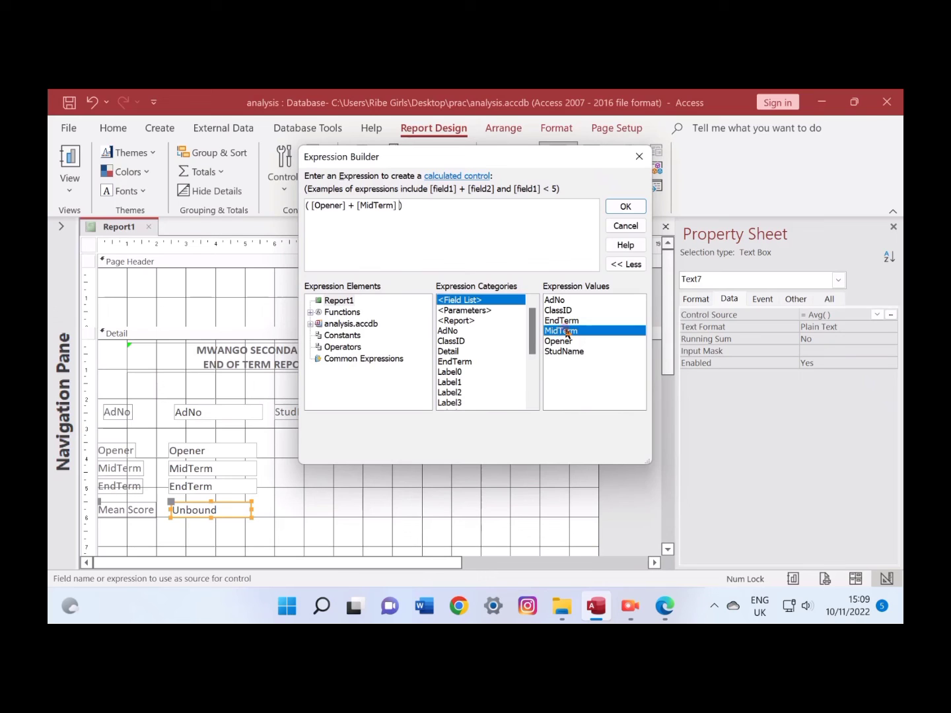
double_click(580, 321)
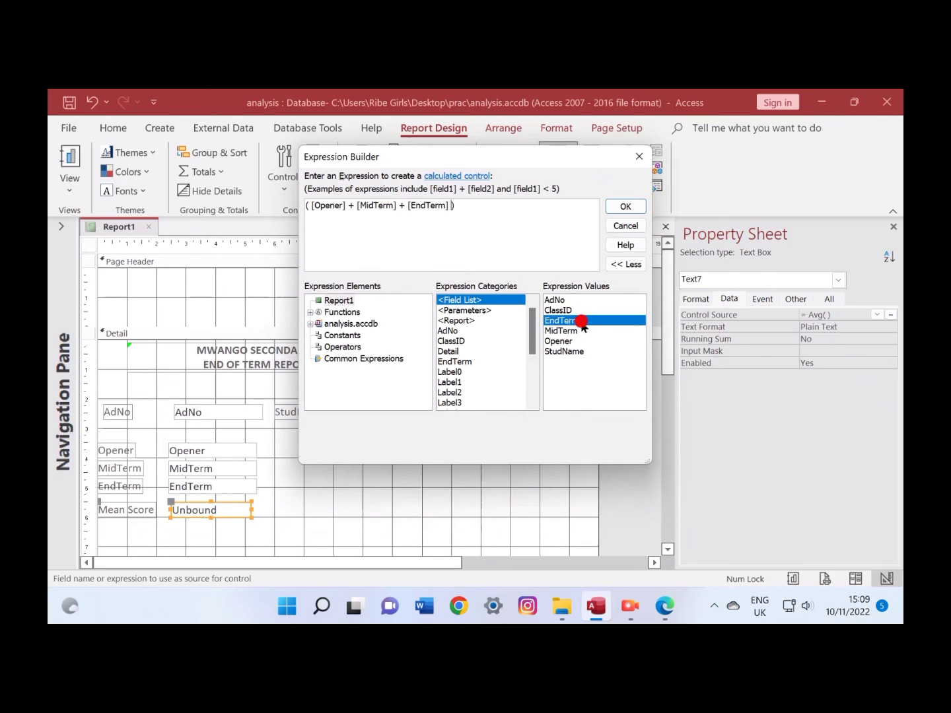
left_click(466, 205)
left_click(308, 206)
left_click(450, 205)
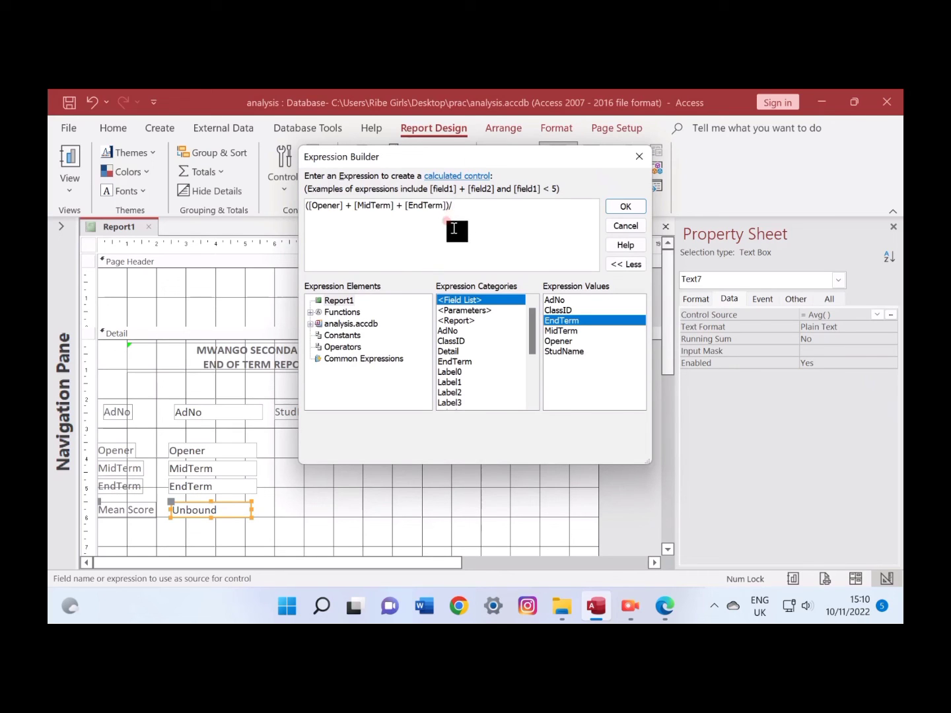
left_click(626, 206)
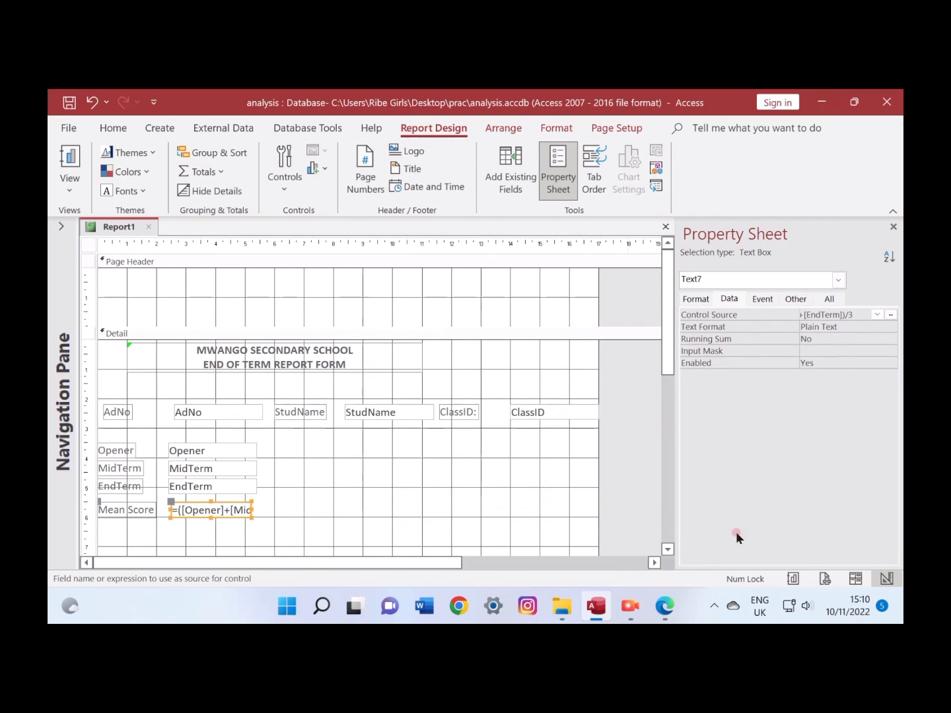
Examine the calculated Mean Score on several students' report forms in Report View.
left_click(793, 578)
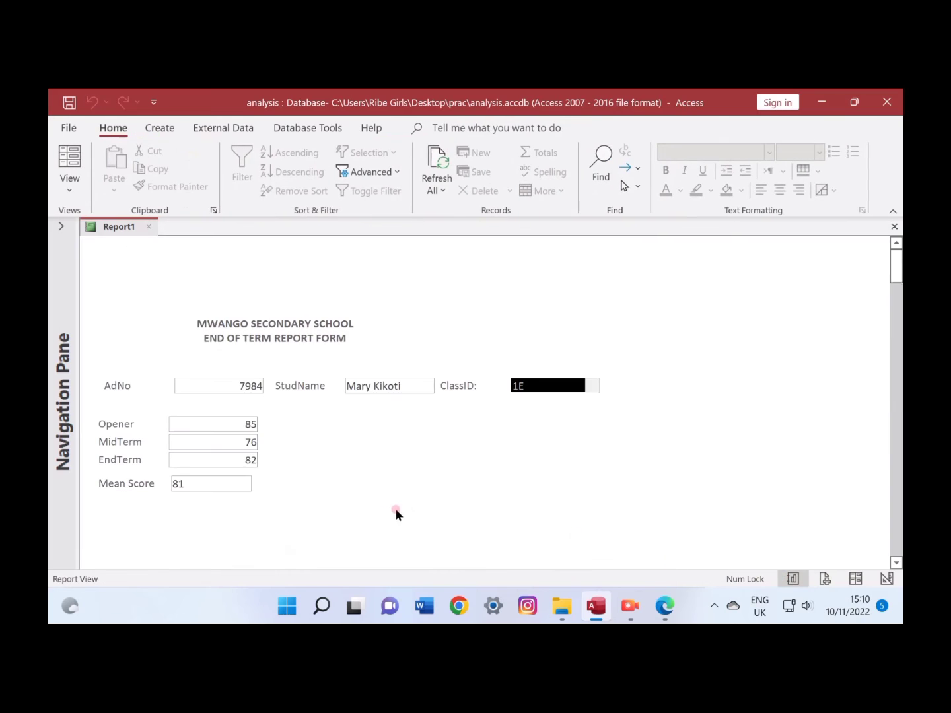
scroll(245, 451, "down", 3)
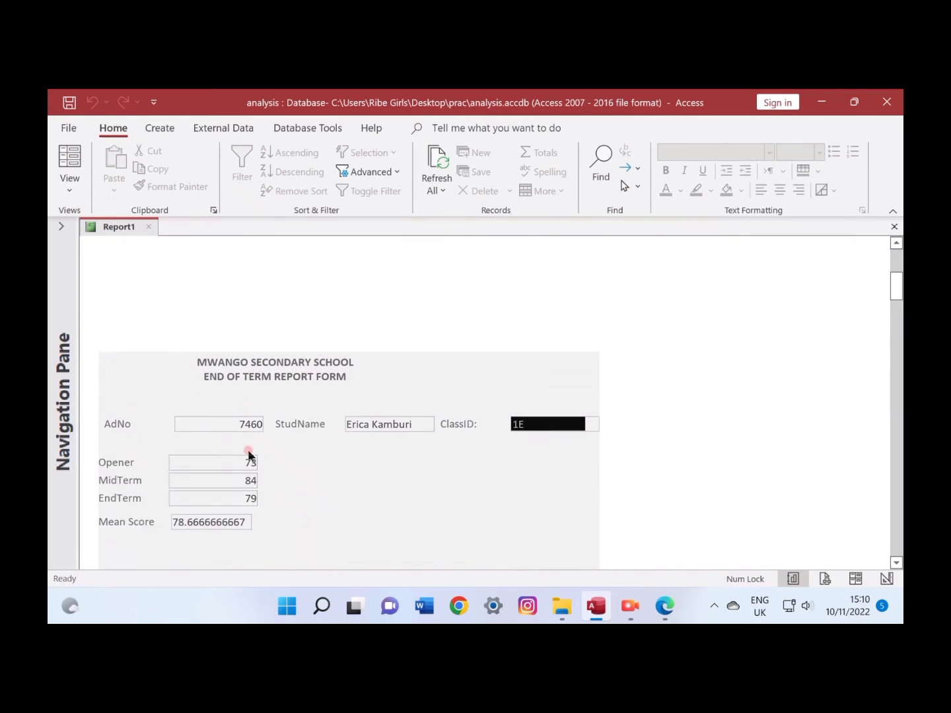
scroll(251, 454, "down", 4)
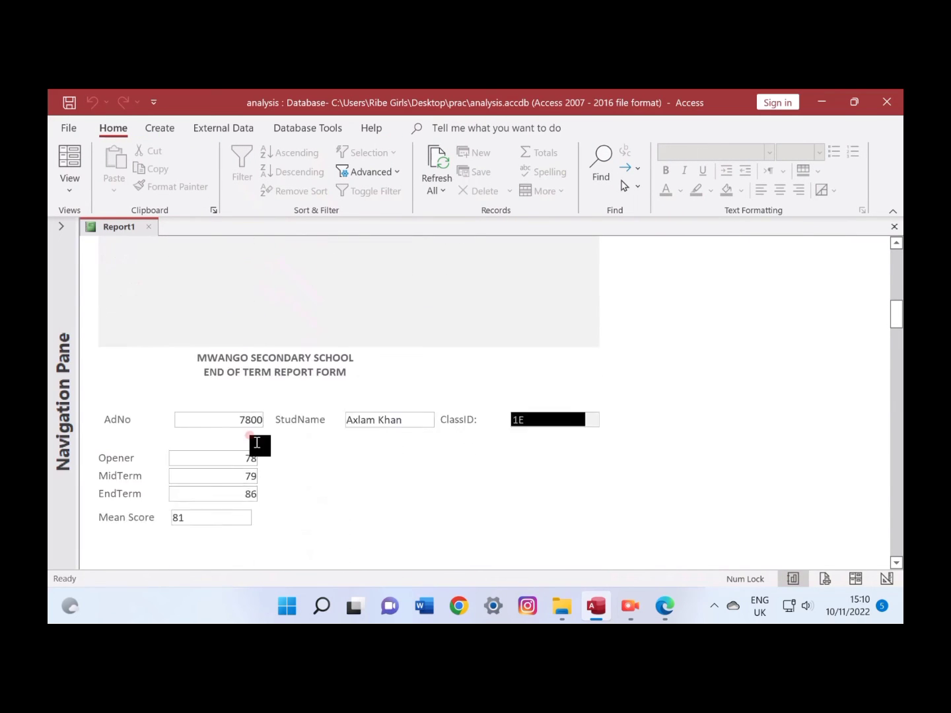
scroll(256, 443, "down", 4)
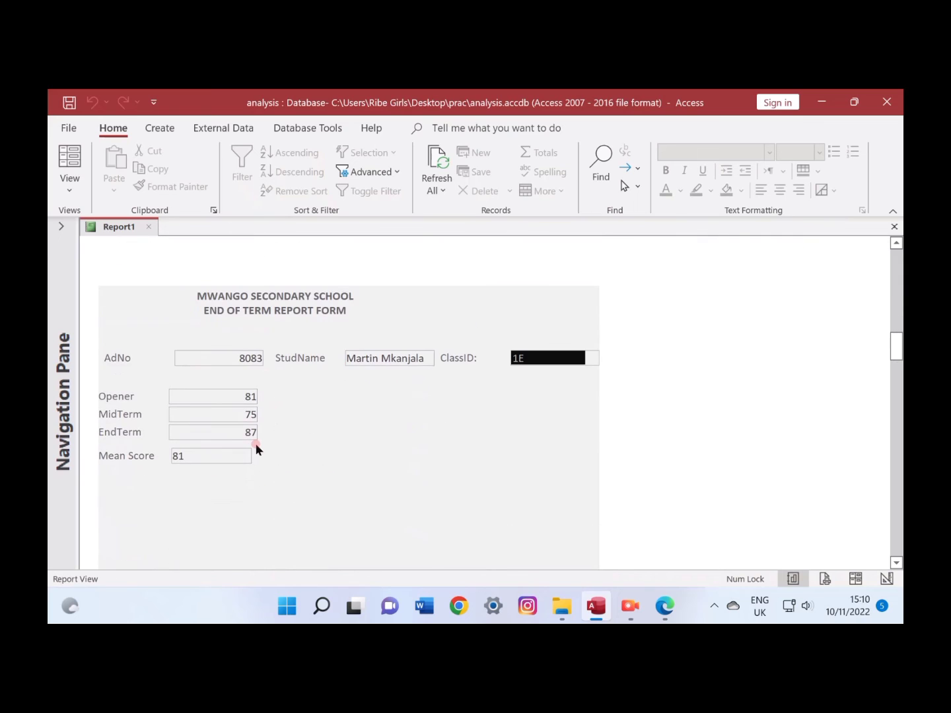
scroll(258, 441, "up", 5)
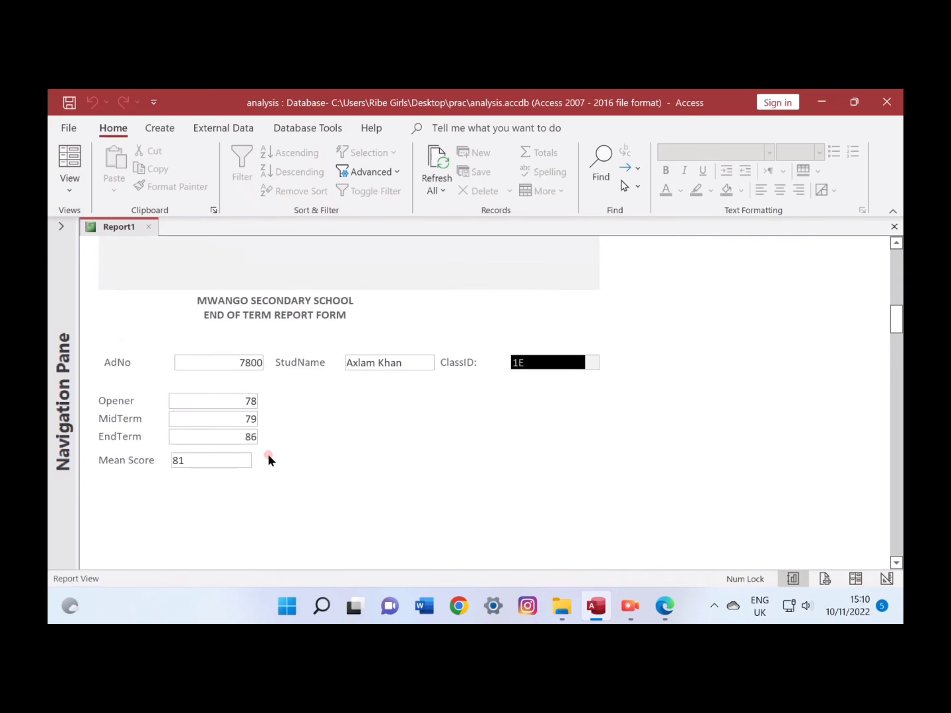
scroll(269, 454, "up", 10)
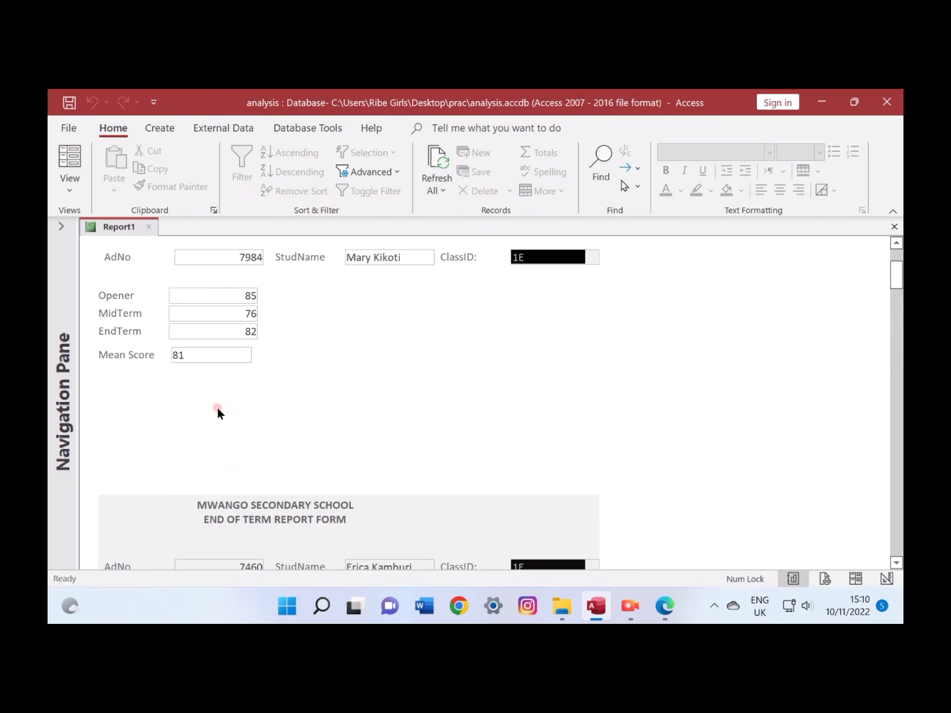
scroll(218, 410, "up", 3)
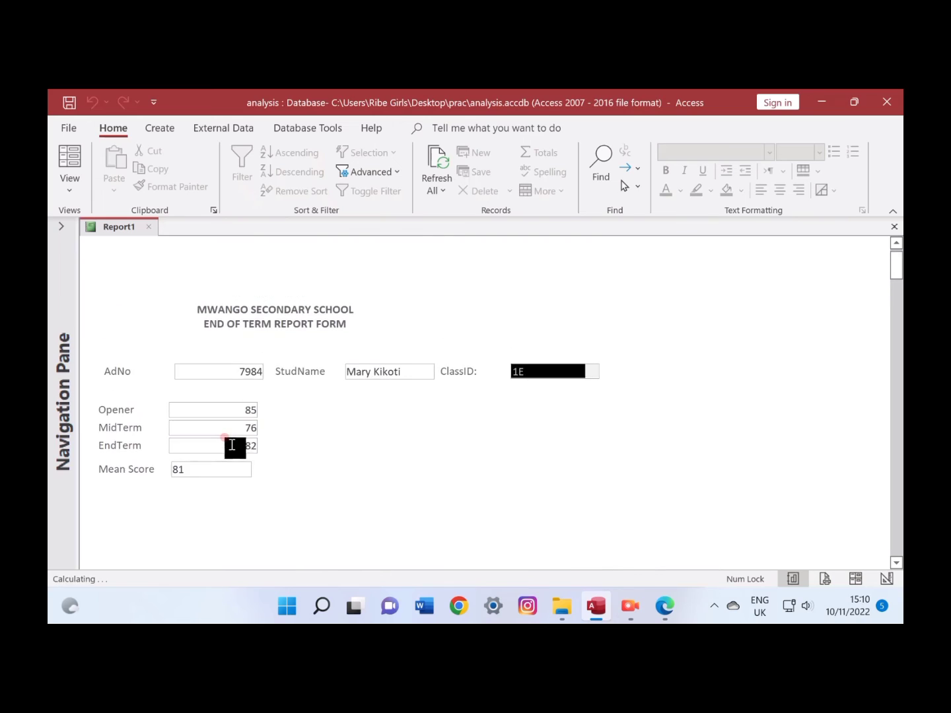
In Design View, shift the Opener, MidTerm, EndTerm and Mean Score labels and their boxes slightly right, roughly in line with AdNo.
left_click(855, 578)
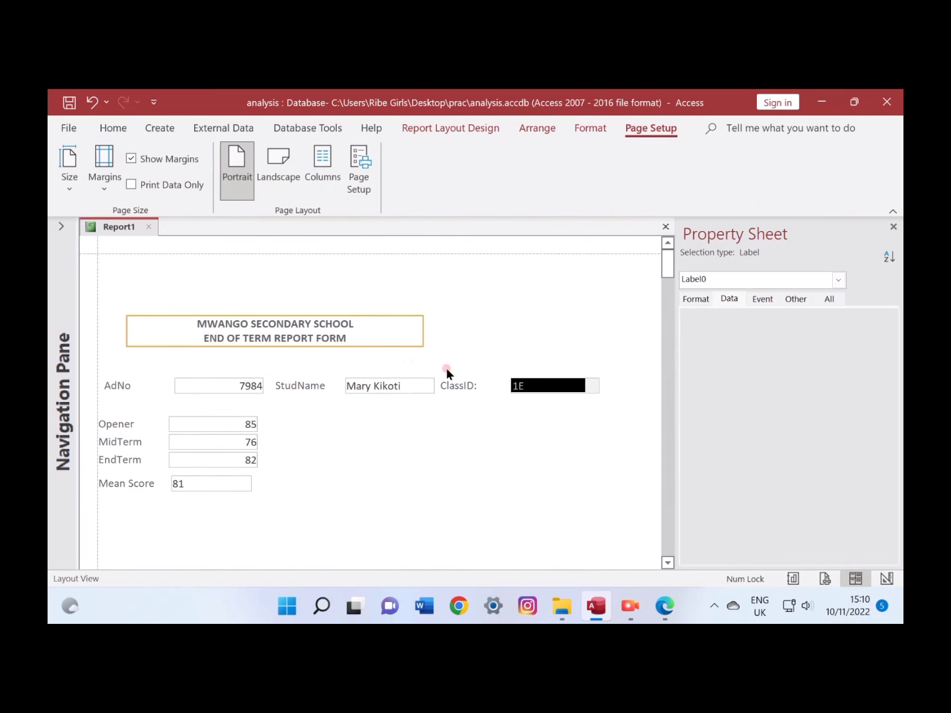
left_click(887, 578)
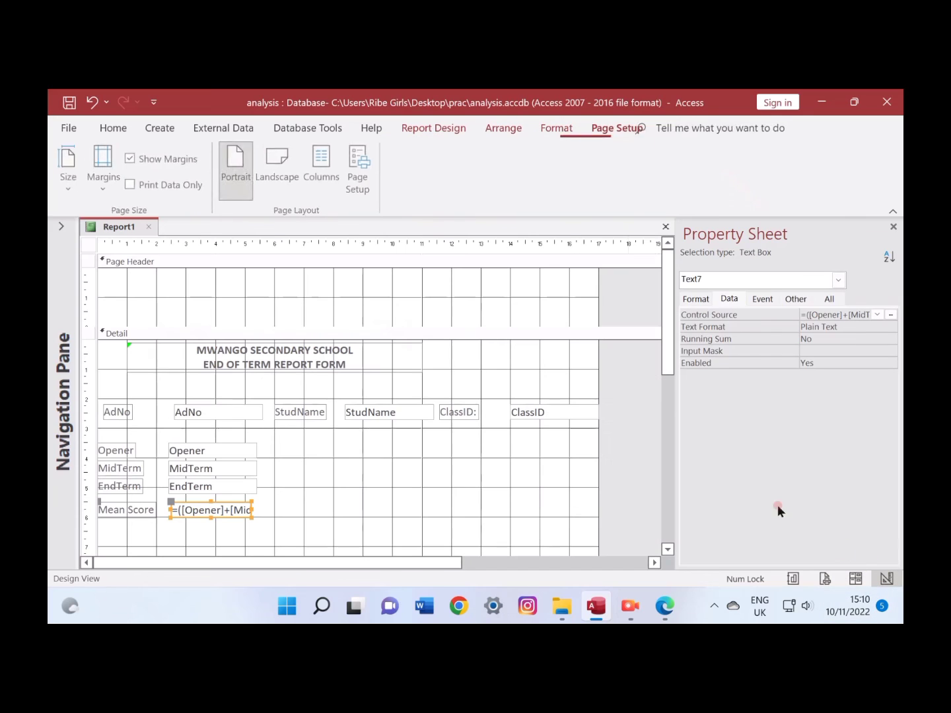
left_click(553, 412)
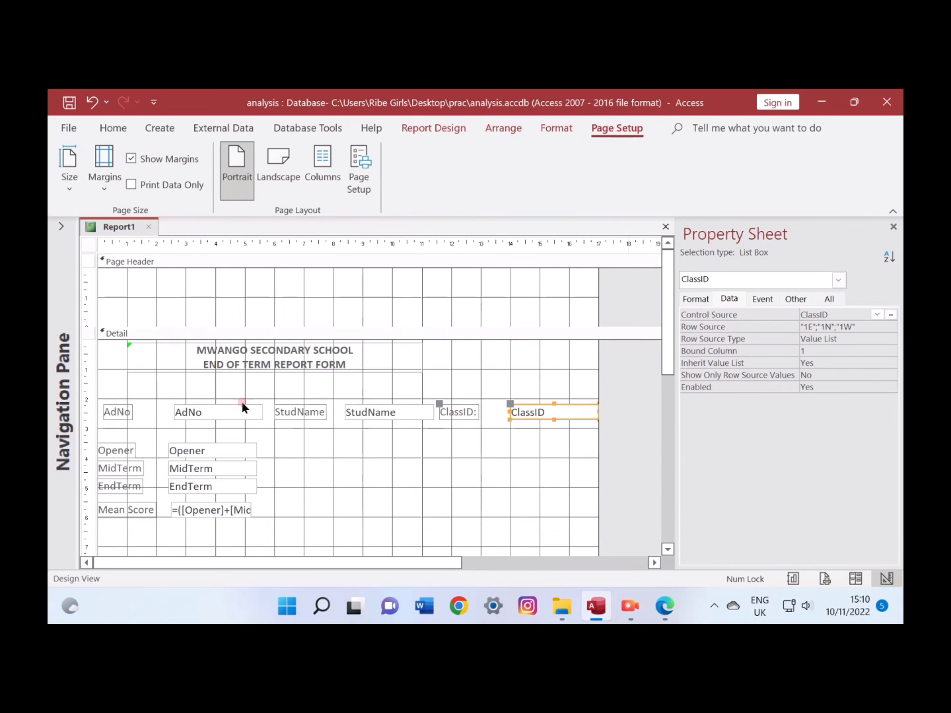
left_click(126, 413)
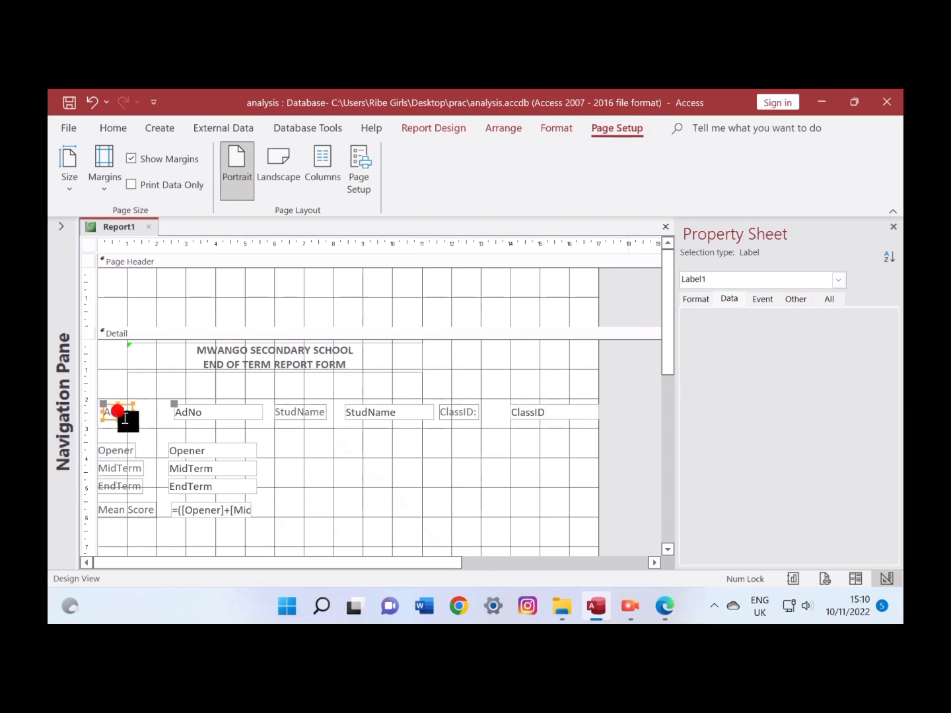
left_click(109, 451)
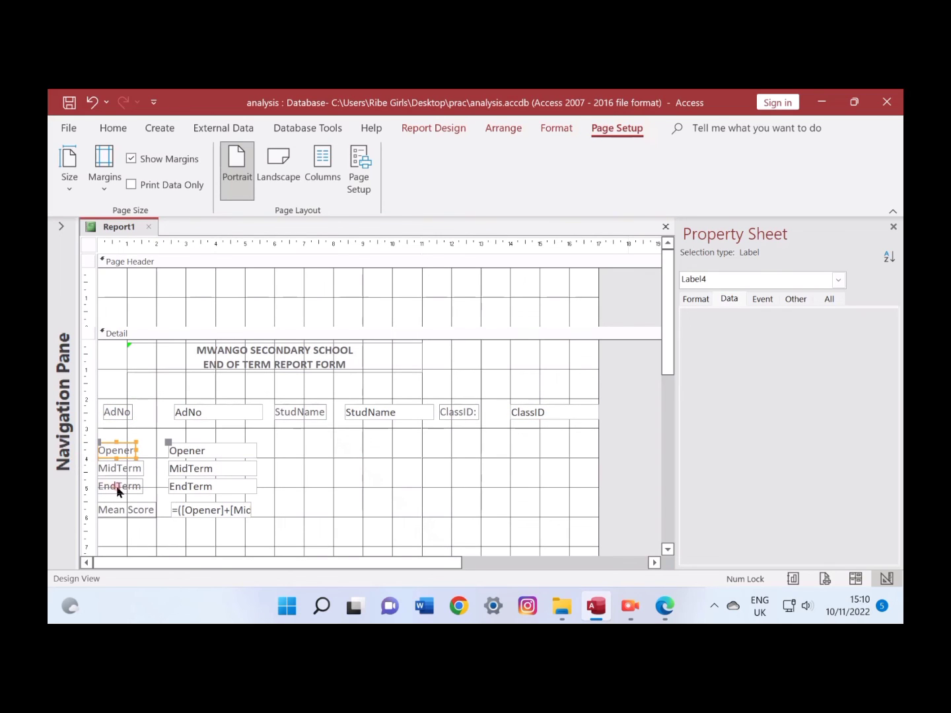
left_click(120, 468, "shift")
left_click(121, 486, "shift")
left_click(124, 509, "shift")
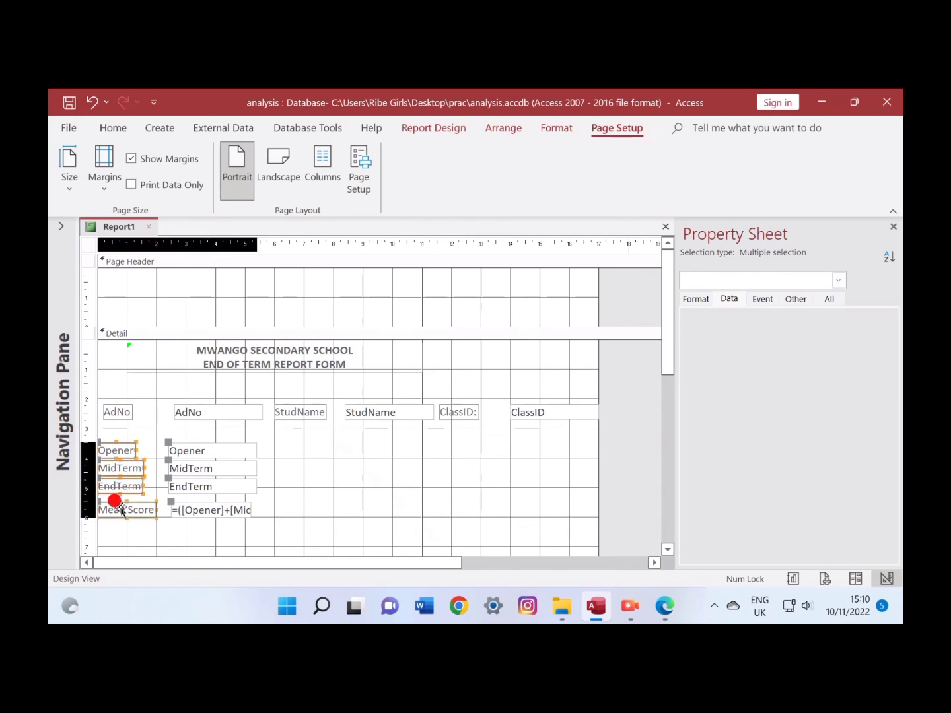
key("Right")
key("Right")
key("Right")
key("Right")
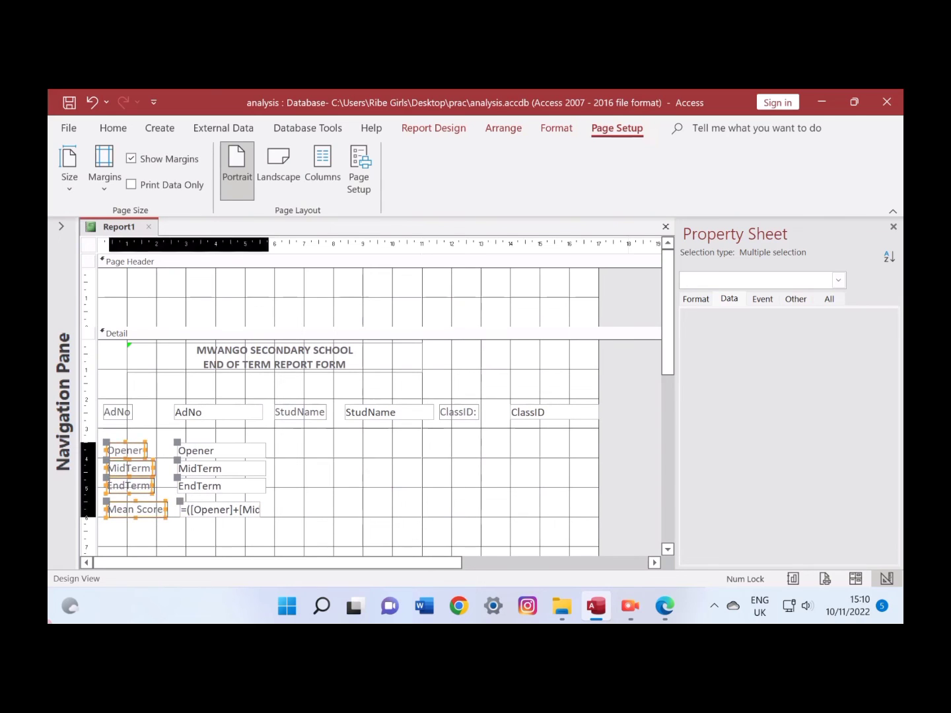
key("Right")
key("Right")
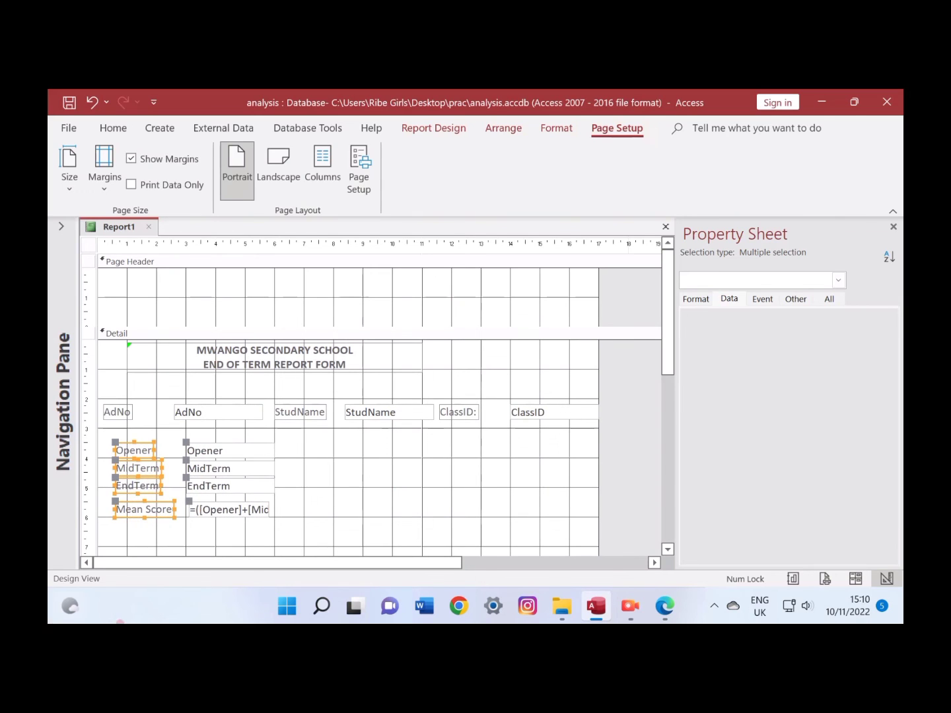
key("Left")
key("Left")
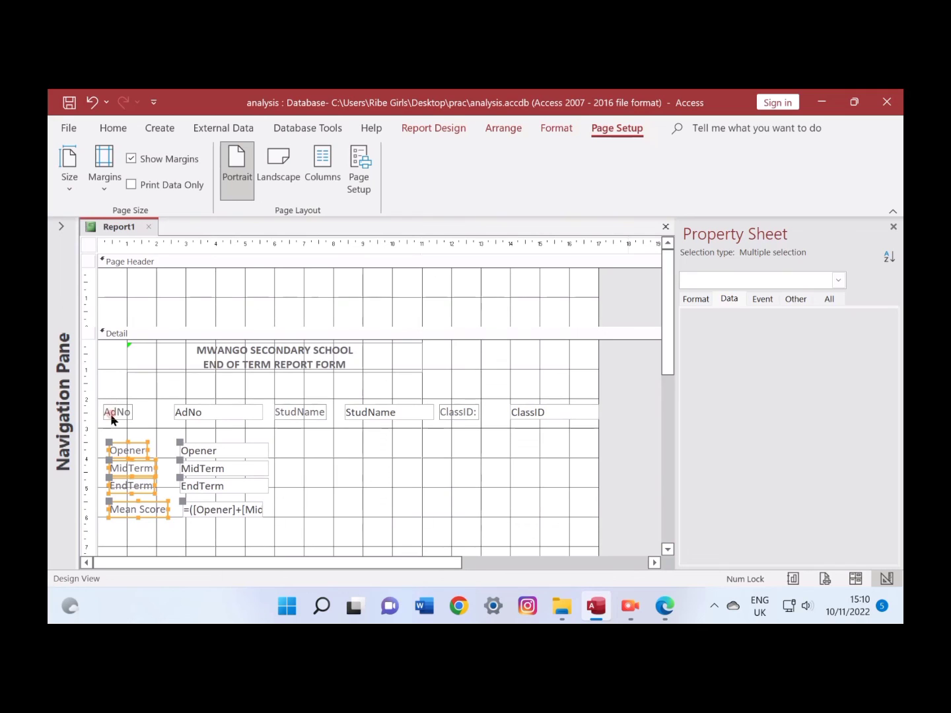
Nudge the AdNo label slightly to the right to align it with the marks labels.
left_click(112, 414)
key("Right")
key("Right")
key("Right")
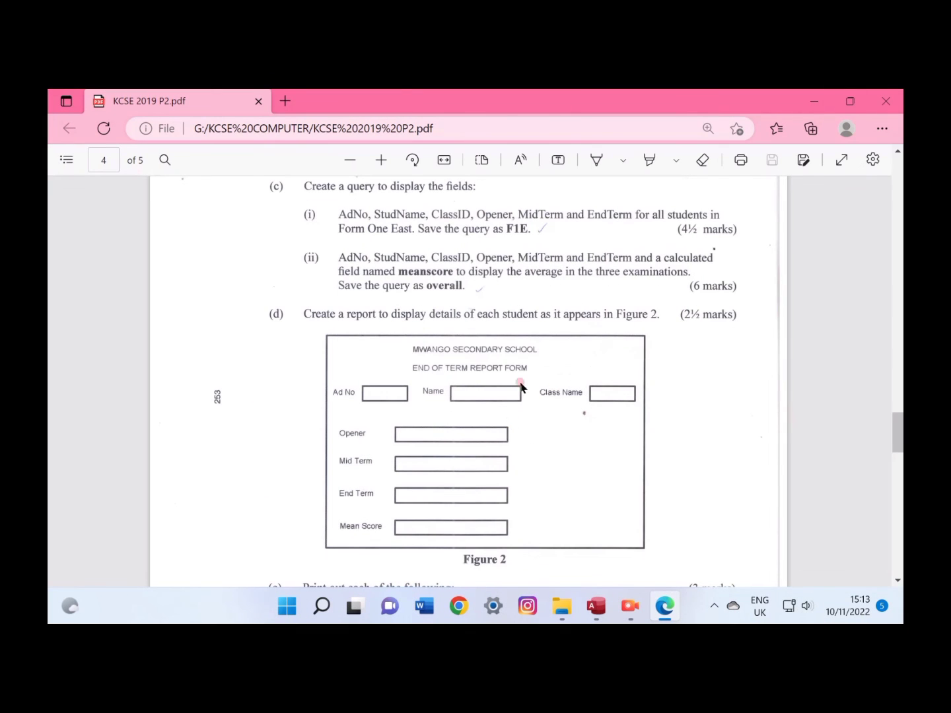
Switch from the exam paper back to Access, save the report under the name Report1, and close it.
left_click(596, 605)
left_click(59, 108)
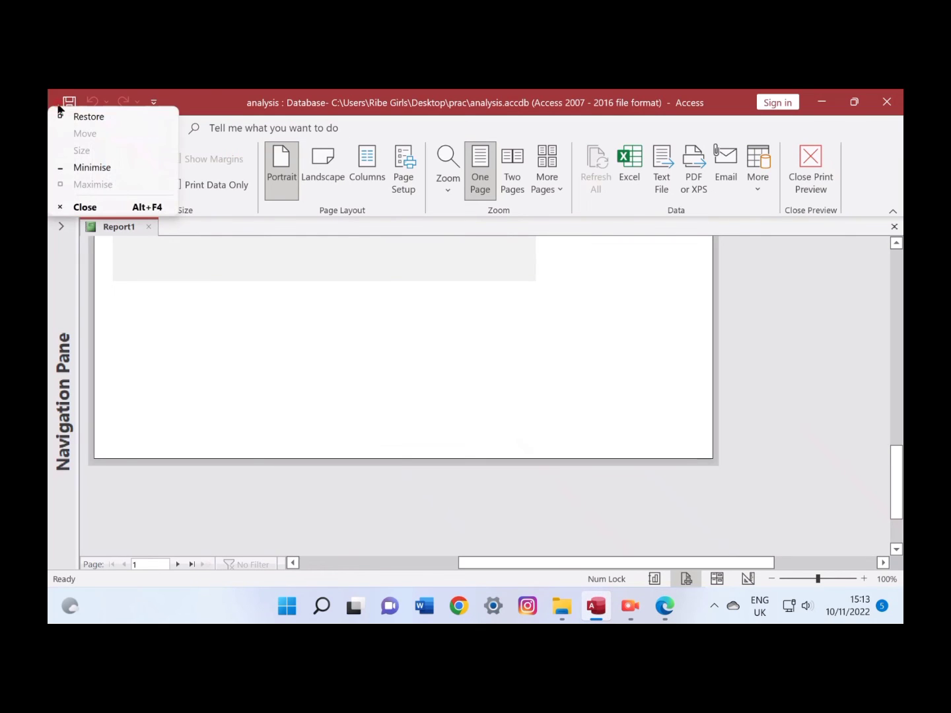
left_click(69, 104)
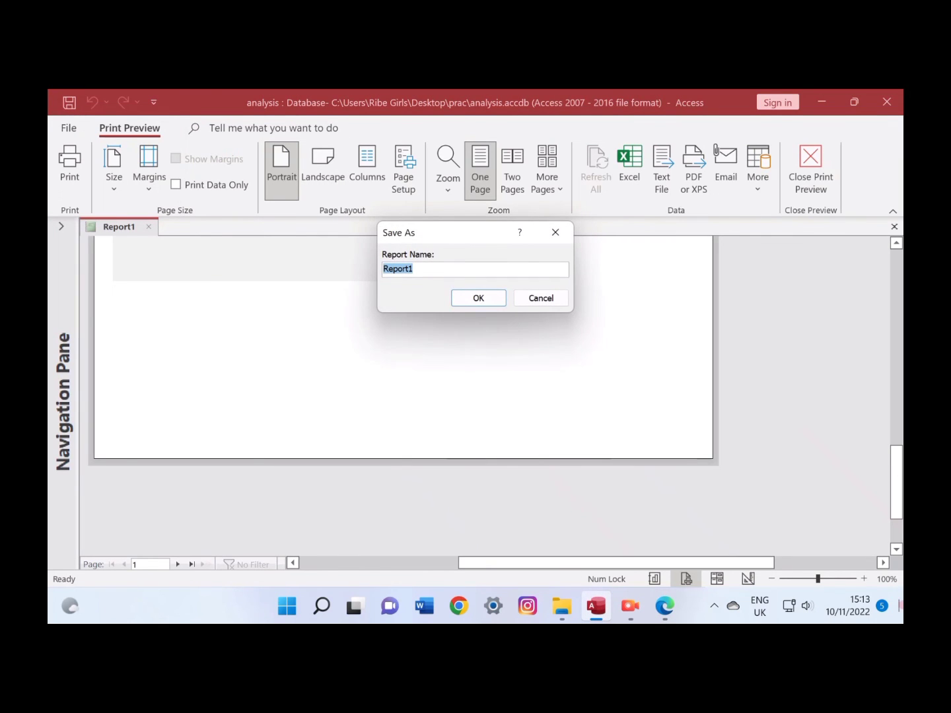
left_click(456, 299)
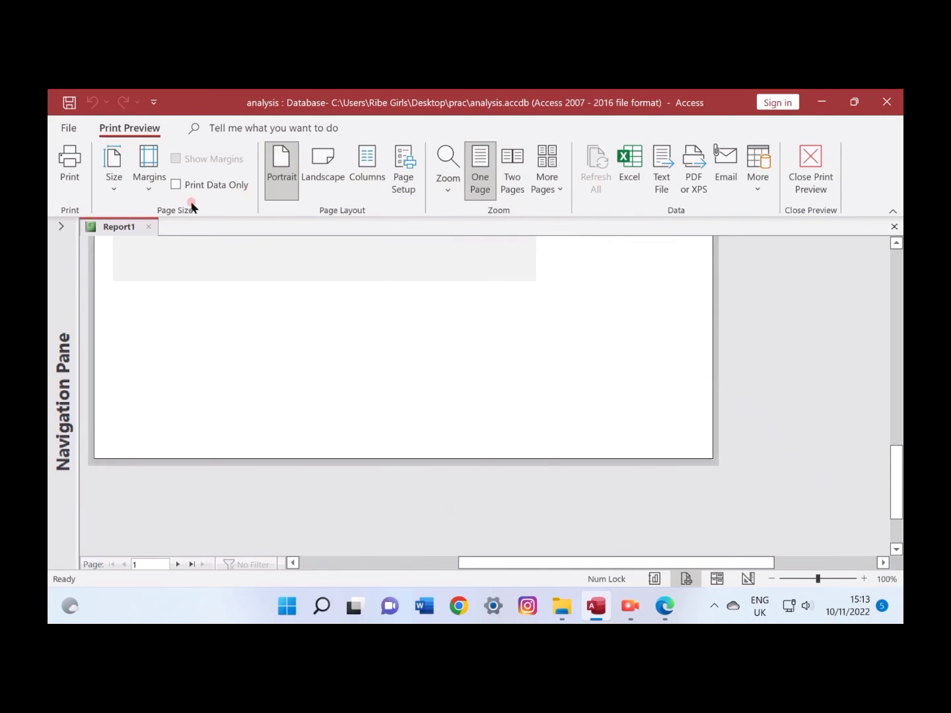
left_click(152, 226)
Reopen the saved Report1, look through the students' report forms, and close it.
left_click(61, 226)
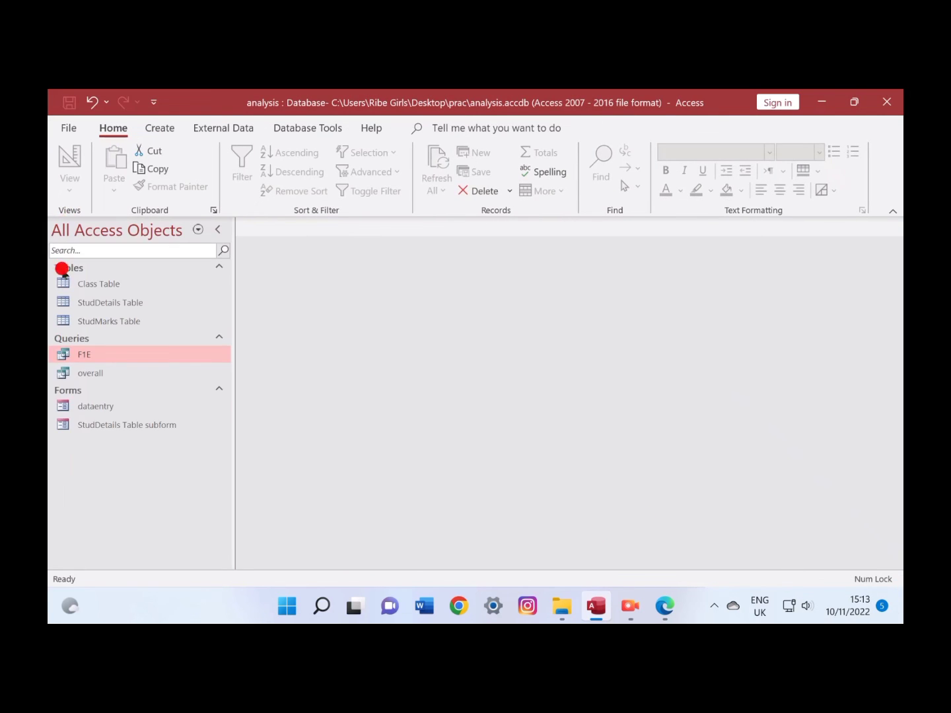
left_click(98, 455)
double_click(99, 455)
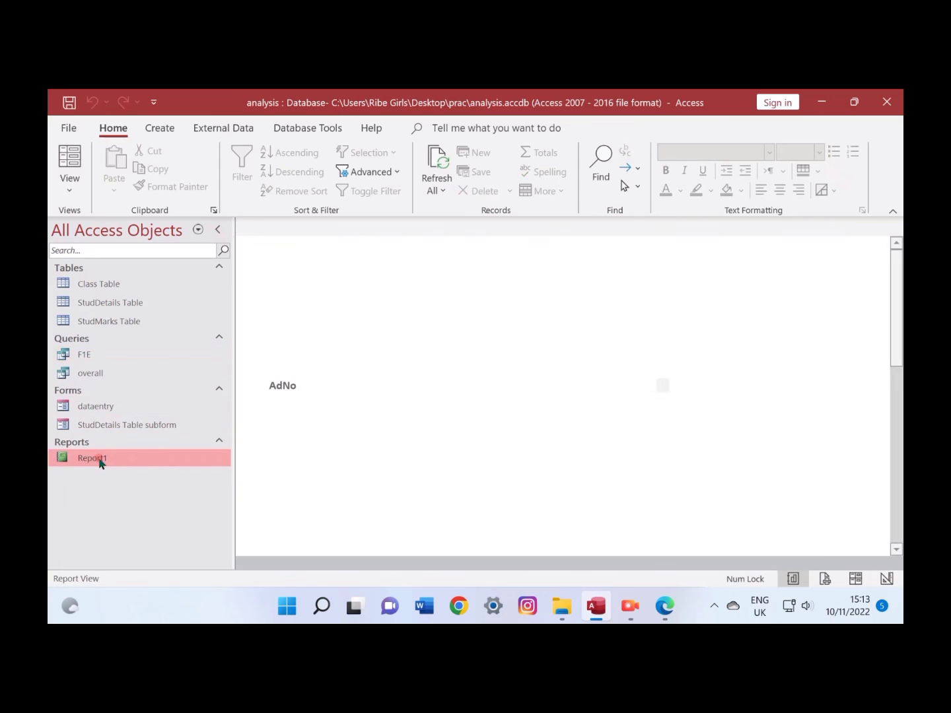
scroll(395, 402, "down", 2)
scroll(396, 404, "down", 3)
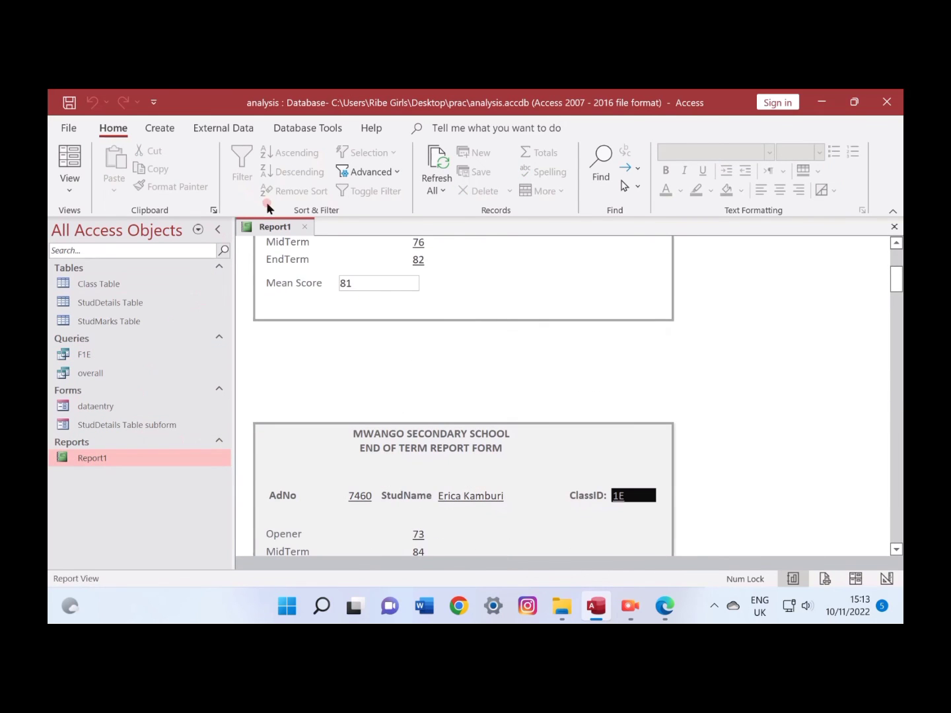
left_click(301, 228)
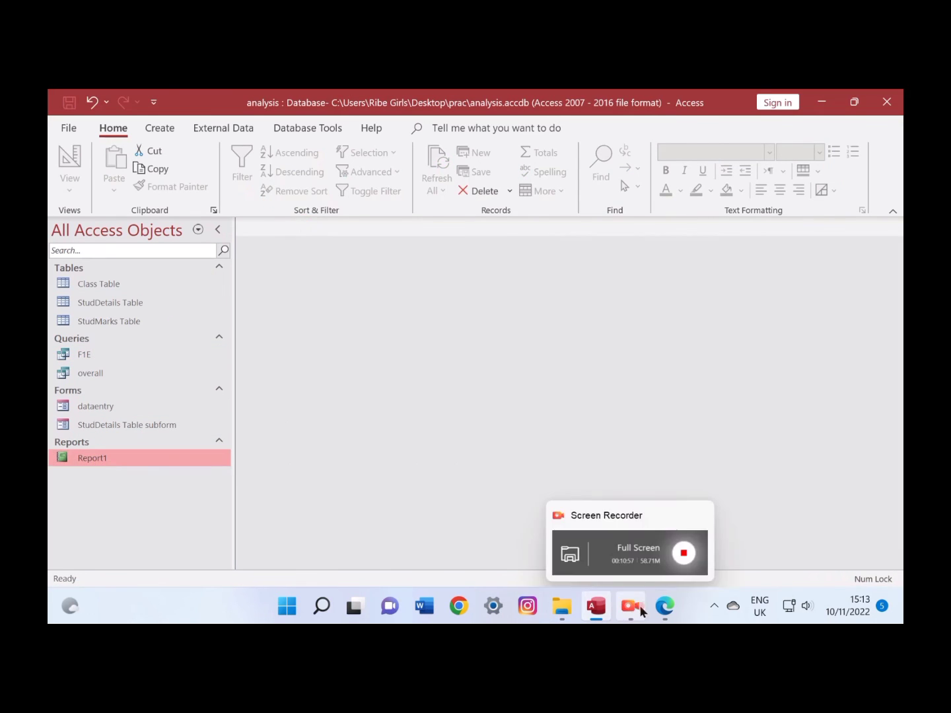
Switch to the exam paper in Edge, read question (e) on the required printouts, and return to Access.
left_click(663, 608)
scroll(433, 462, "down", 5)
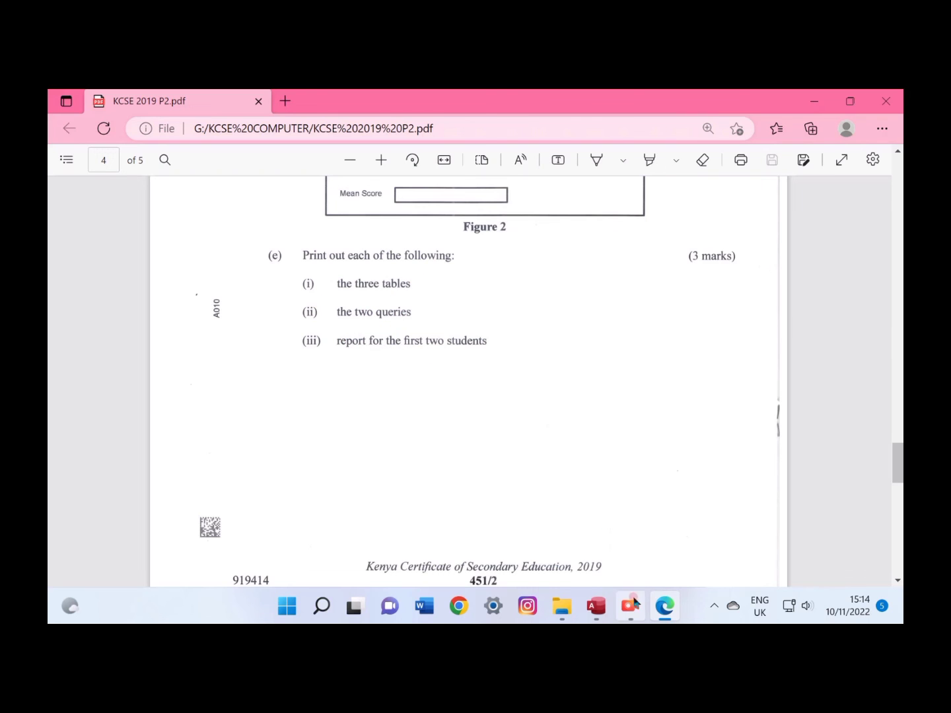
left_click(663, 606)
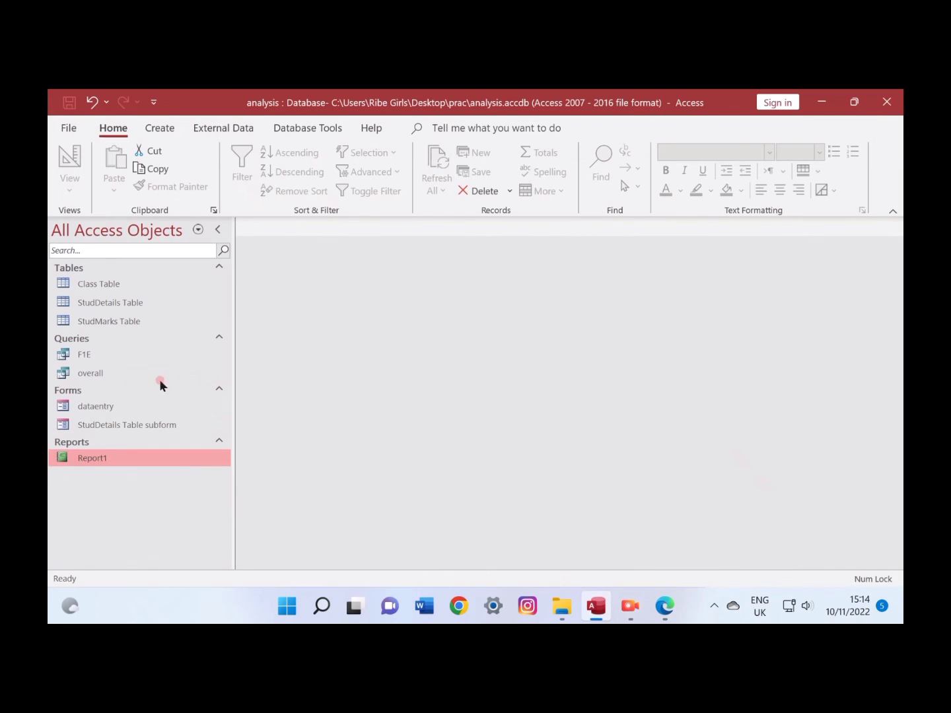
Open the Class Table in Print Preview, check its print options, and close the table.
double_click(90, 284)
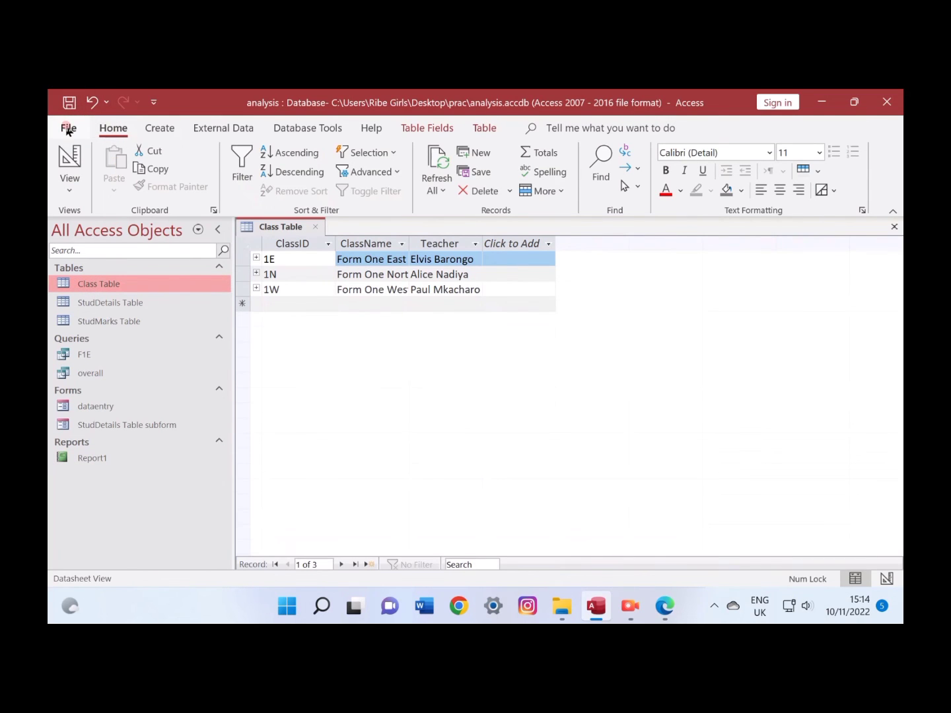
left_click(68, 128)
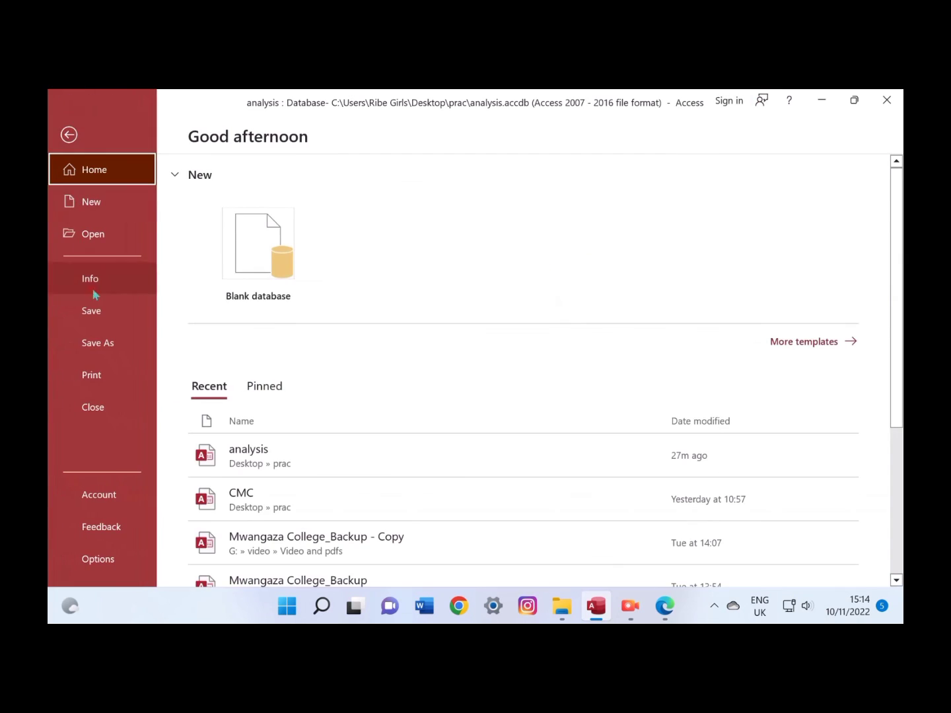
left_click(103, 376)
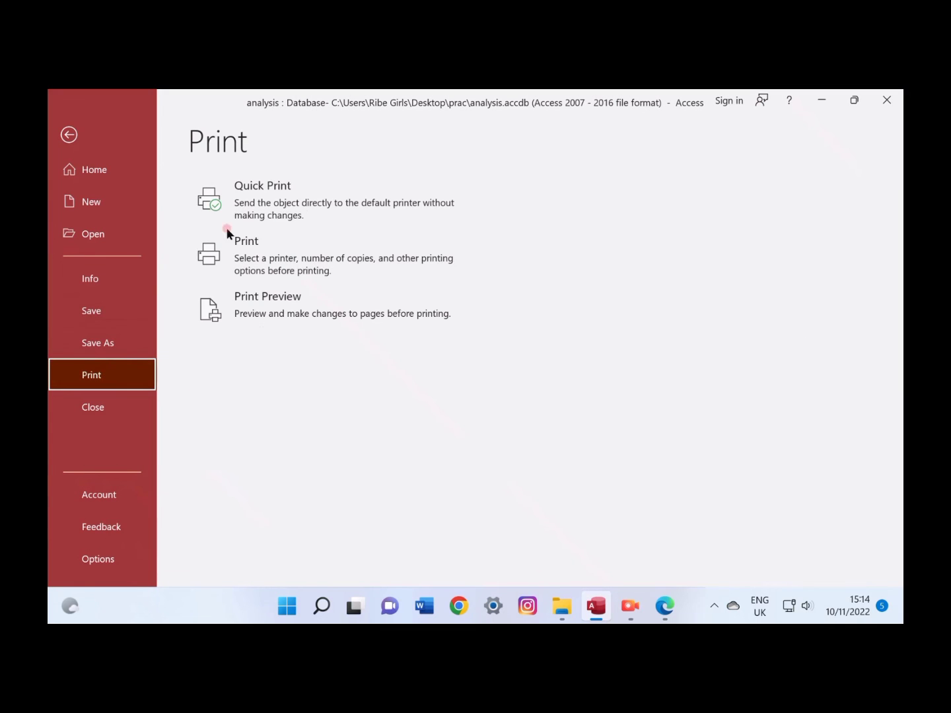
left_click(264, 300)
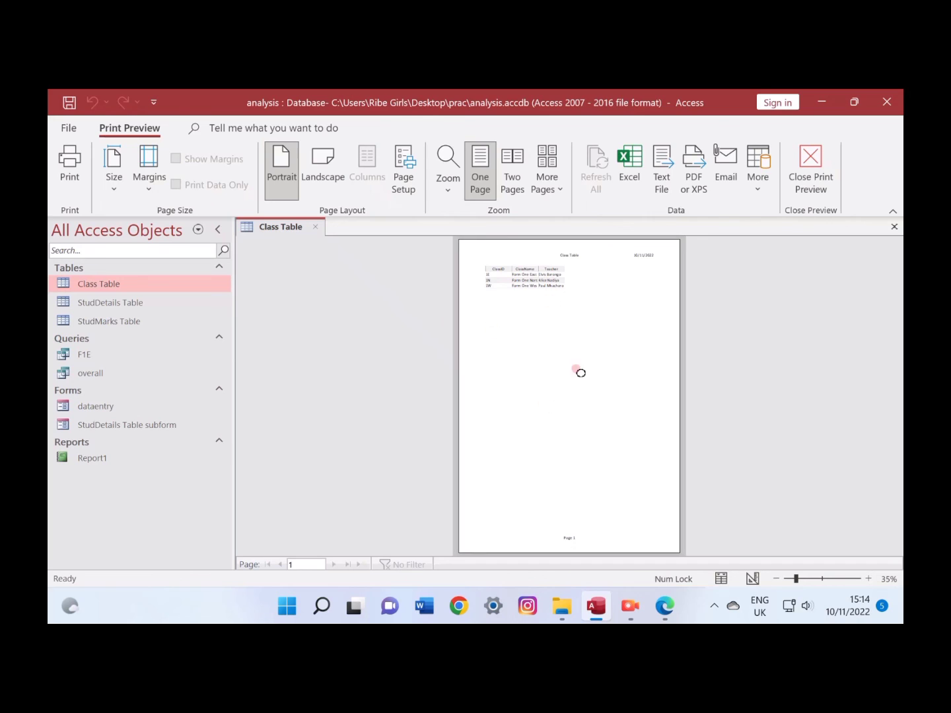
left_click(62, 169)
left_click(314, 225)
left_click(314, 226)
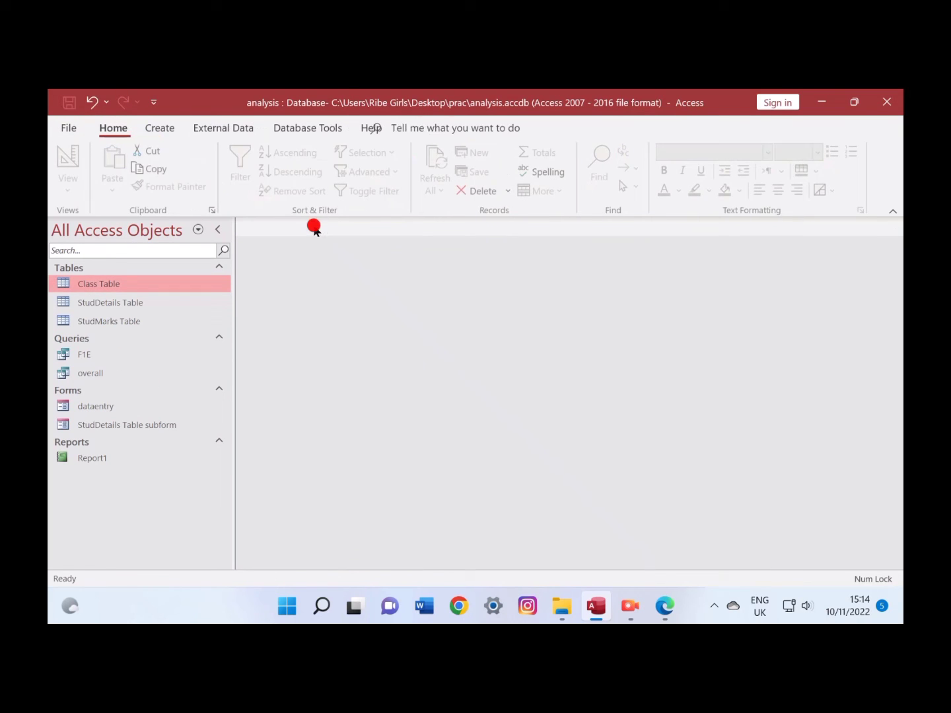
Open Report1 in Print Preview and bring up its print settings.
double_click(89, 461)
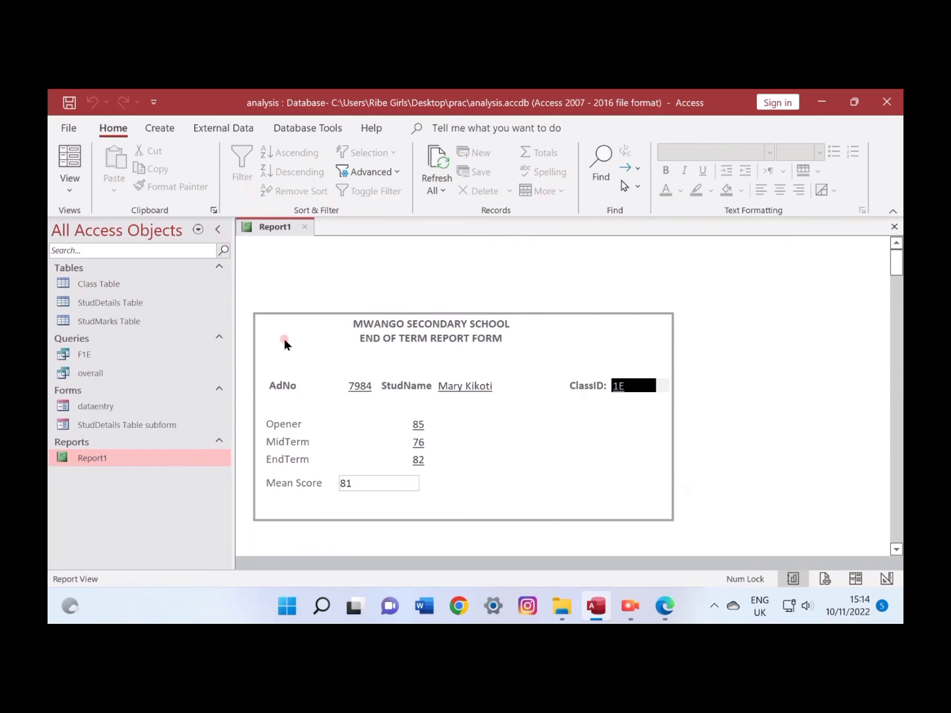
left_click(69, 131)
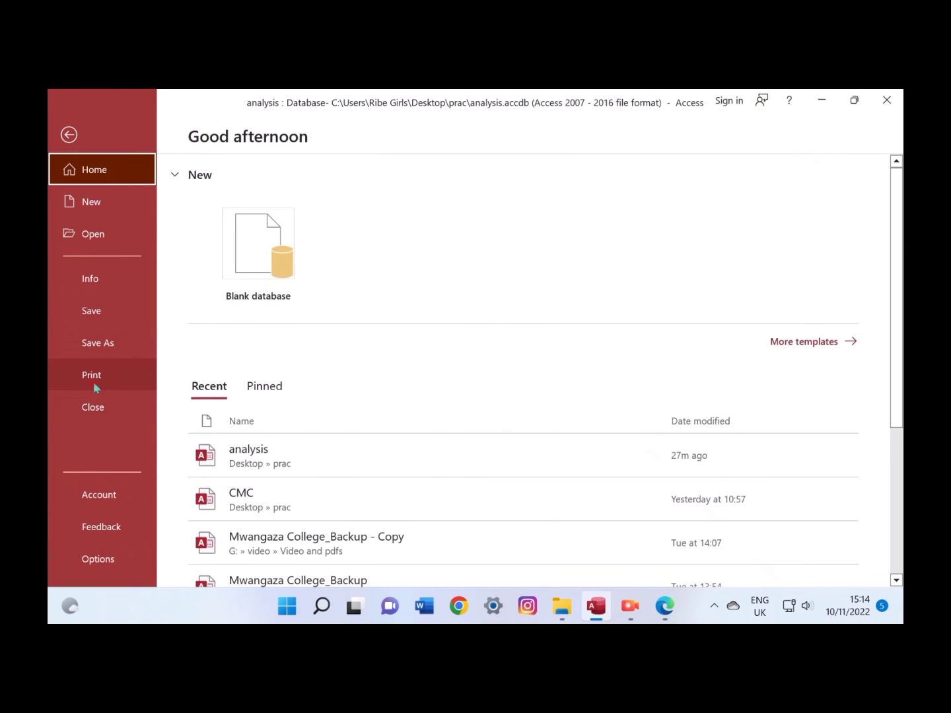
left_click(92, 377)
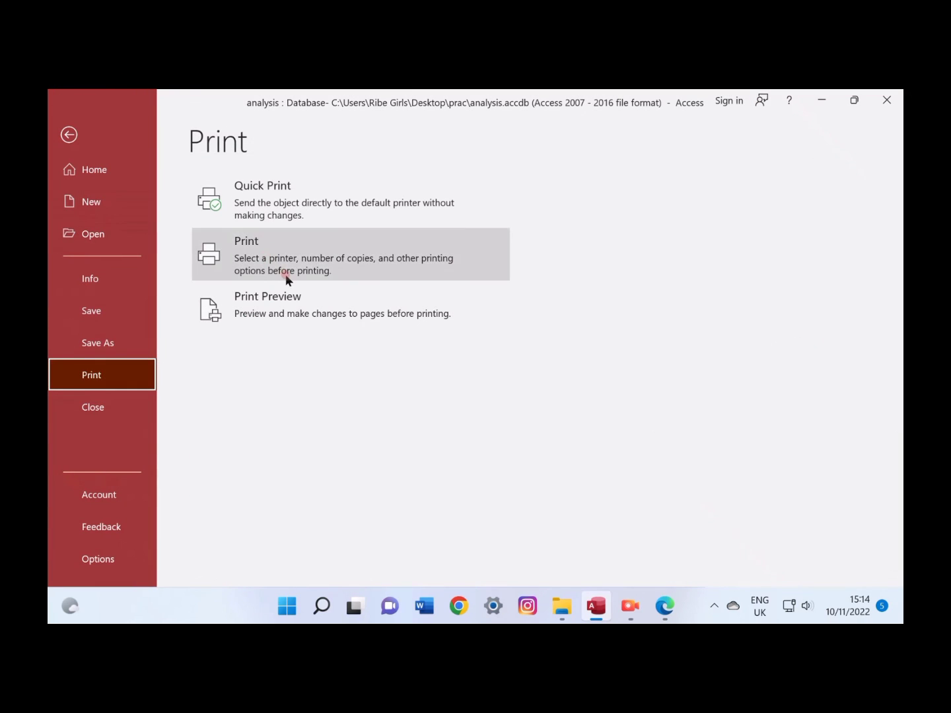
left_click(308, 316)
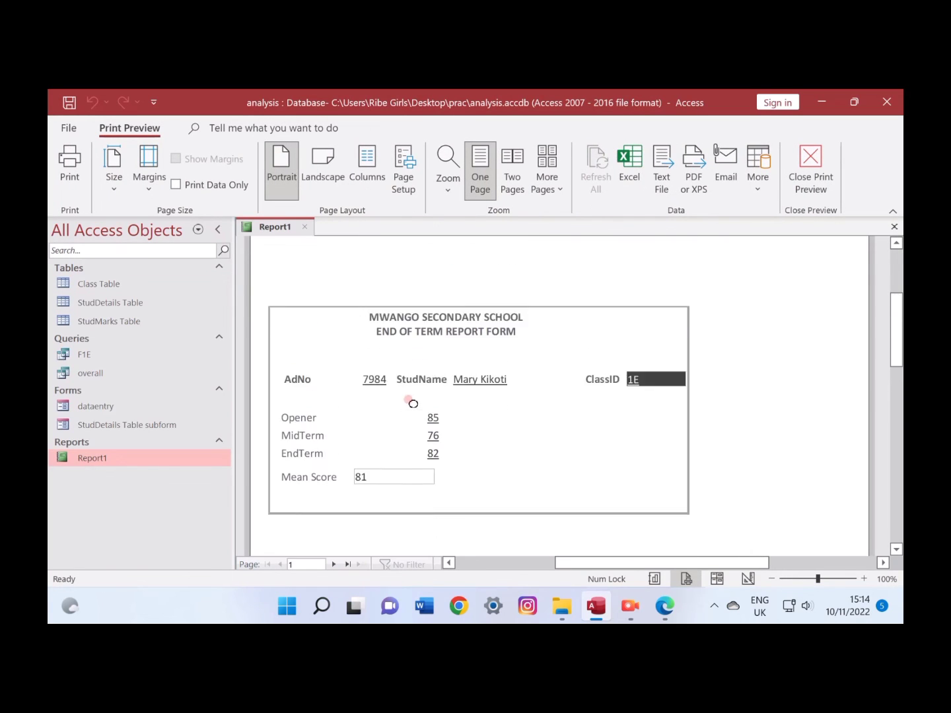
left_click(62, 175)
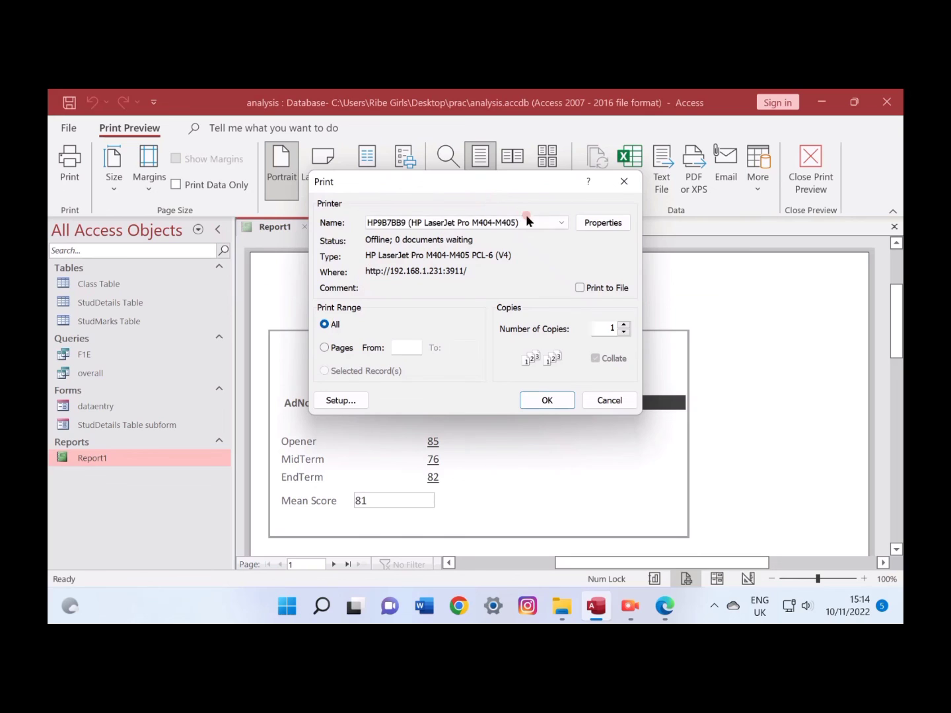
Review the HP LaserJet printer's properties and recheck question (e) in the exam paper, then dismiss the properties.
left_click(556, 223)
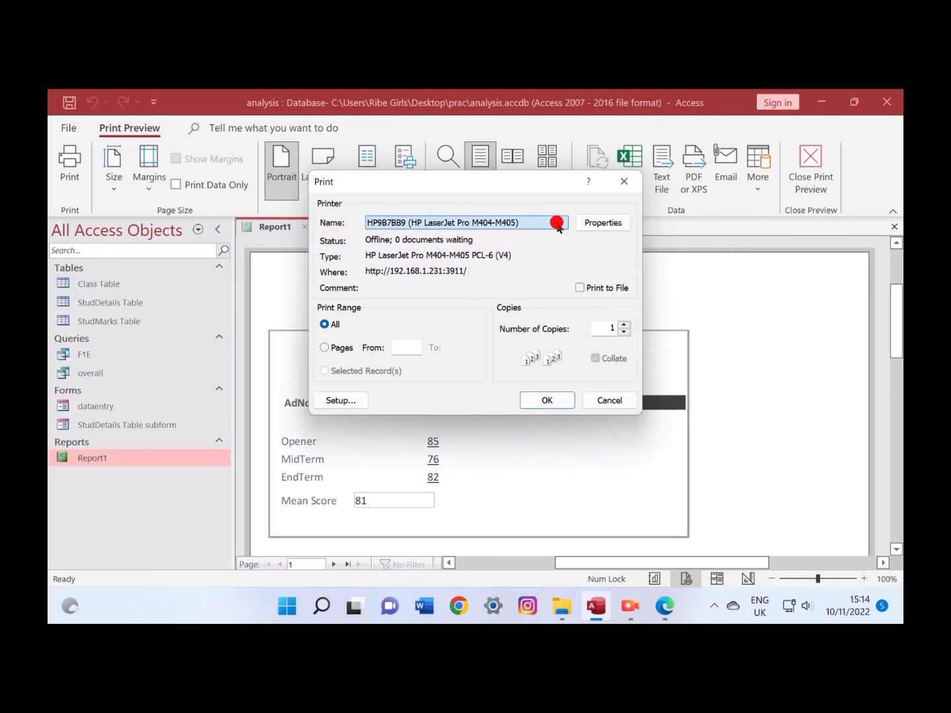
left_click(598, 223)
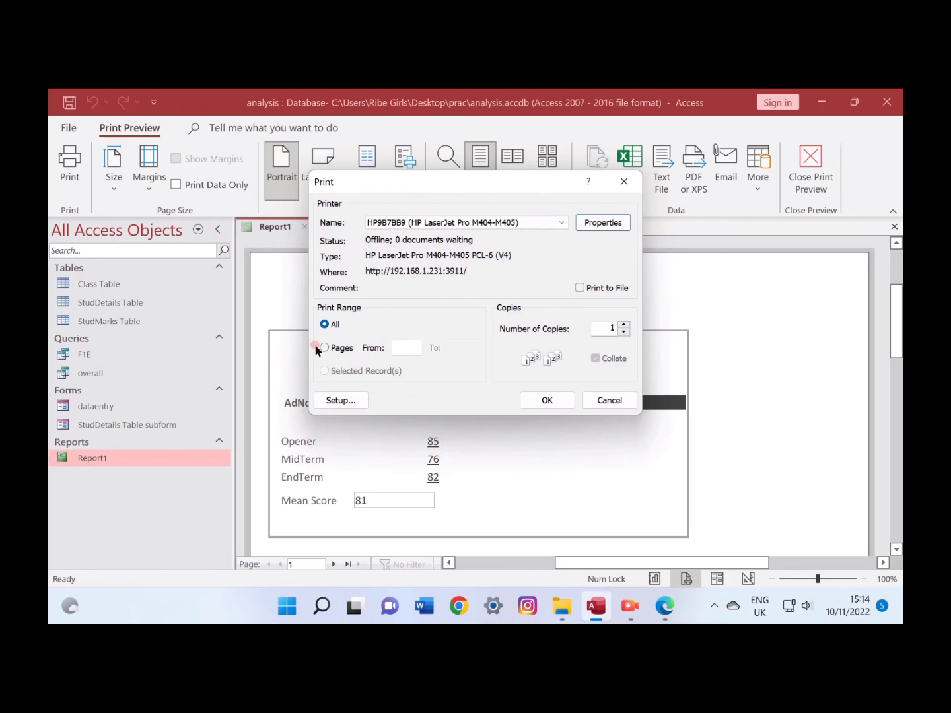
left_click(664, 605)
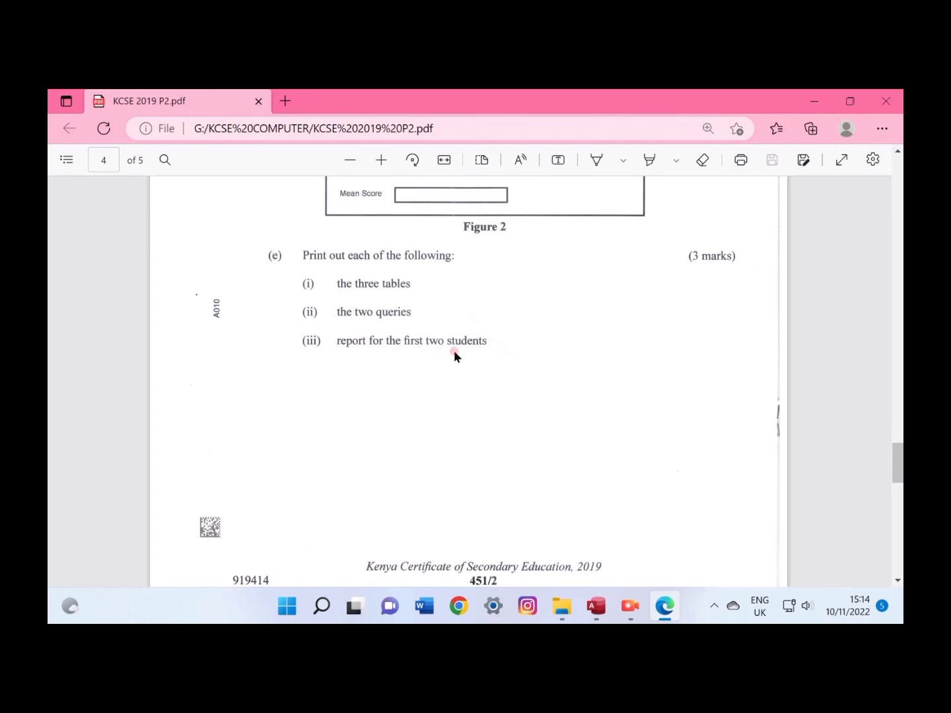
left_click(596, 605)
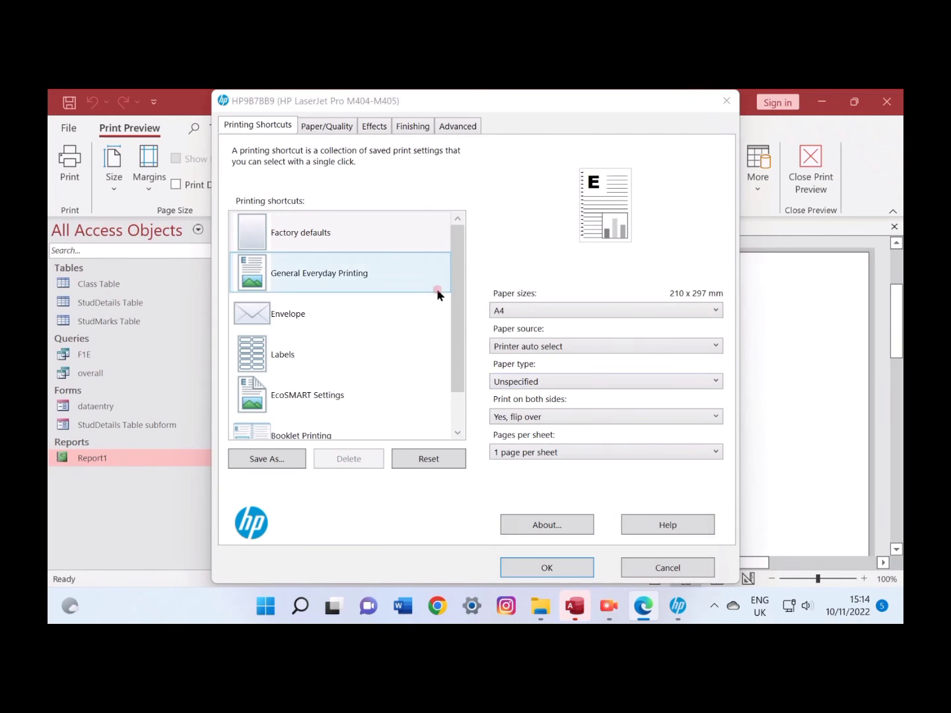
left_click(671, 568)
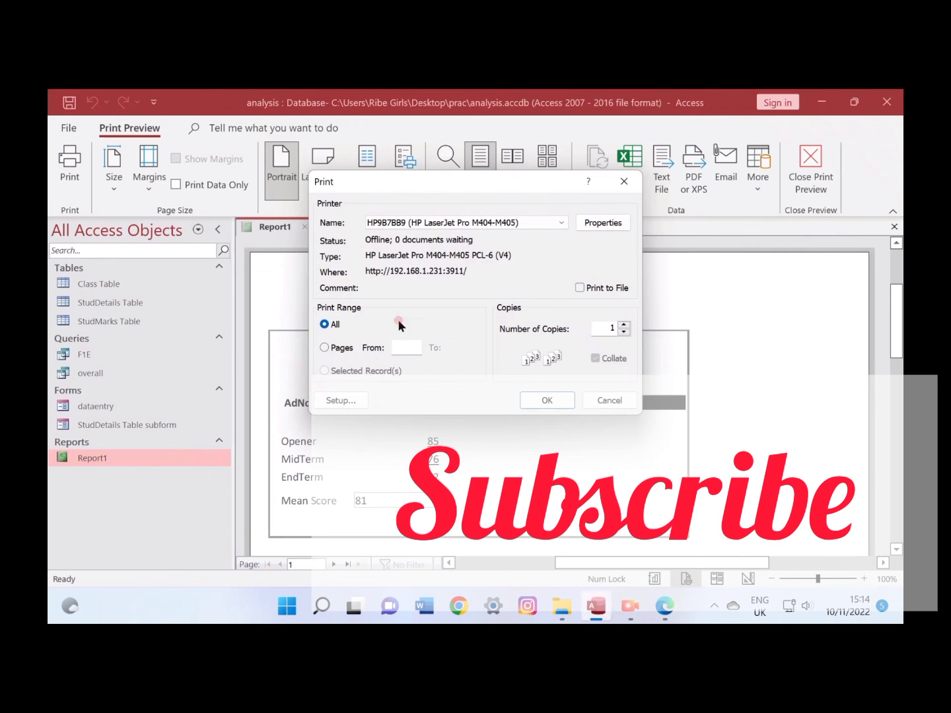
Limit the report's print range to pages 1 to 2.
left_click(322, 347)
left_click(403, 345)
type("1")
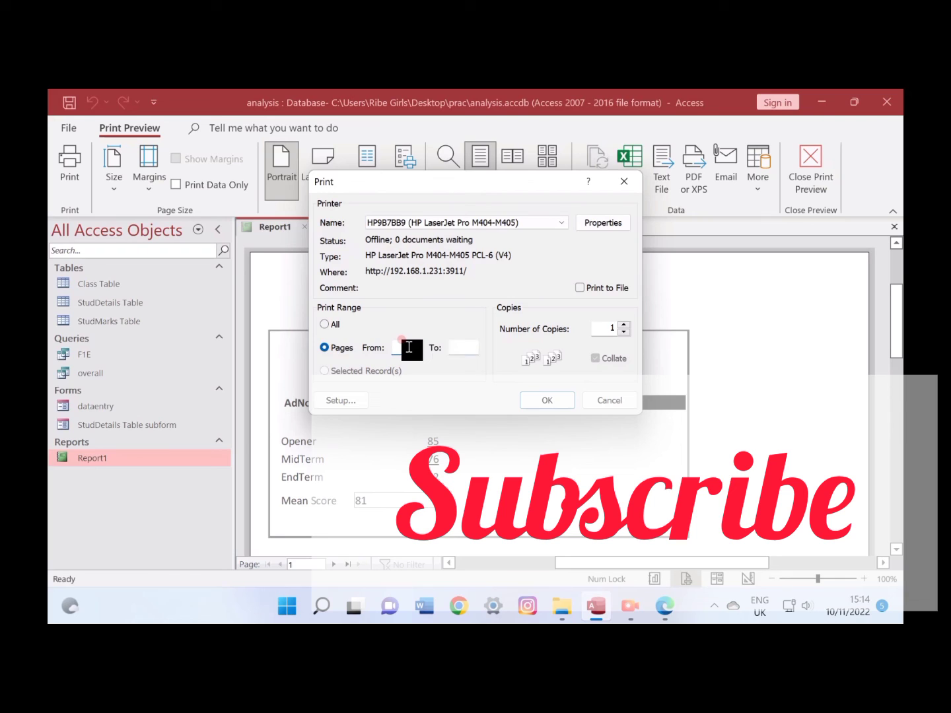
left_click(461, 348)
type("2")
left_click(534, 355)
Print the report with Microsoft Print to PDF, saving the output as 12 in the prac folder.
left_click(547, 228)
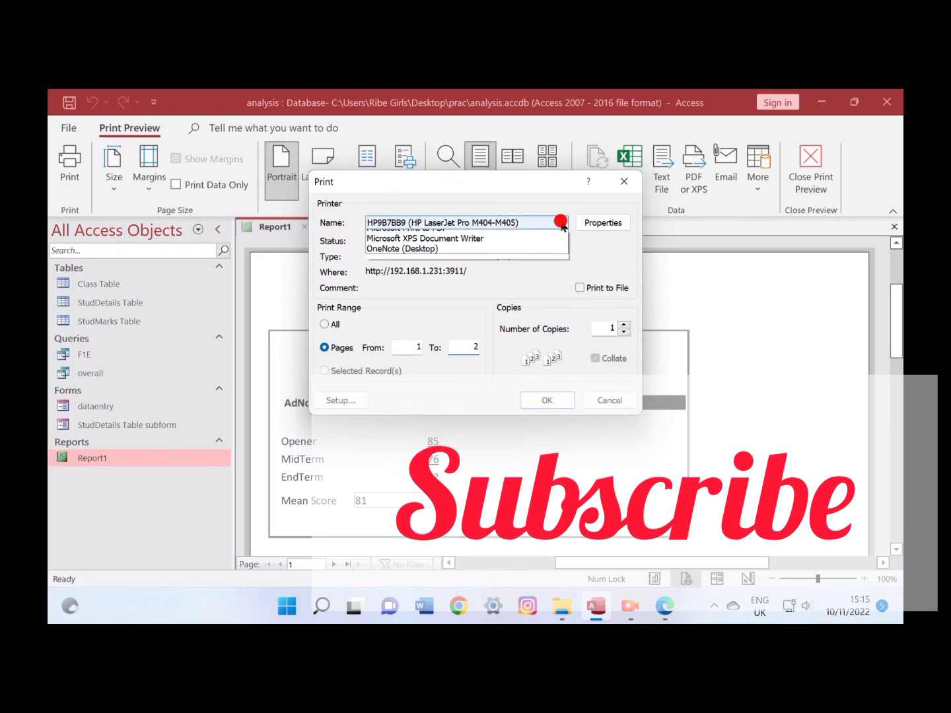
left_click(461, 257)
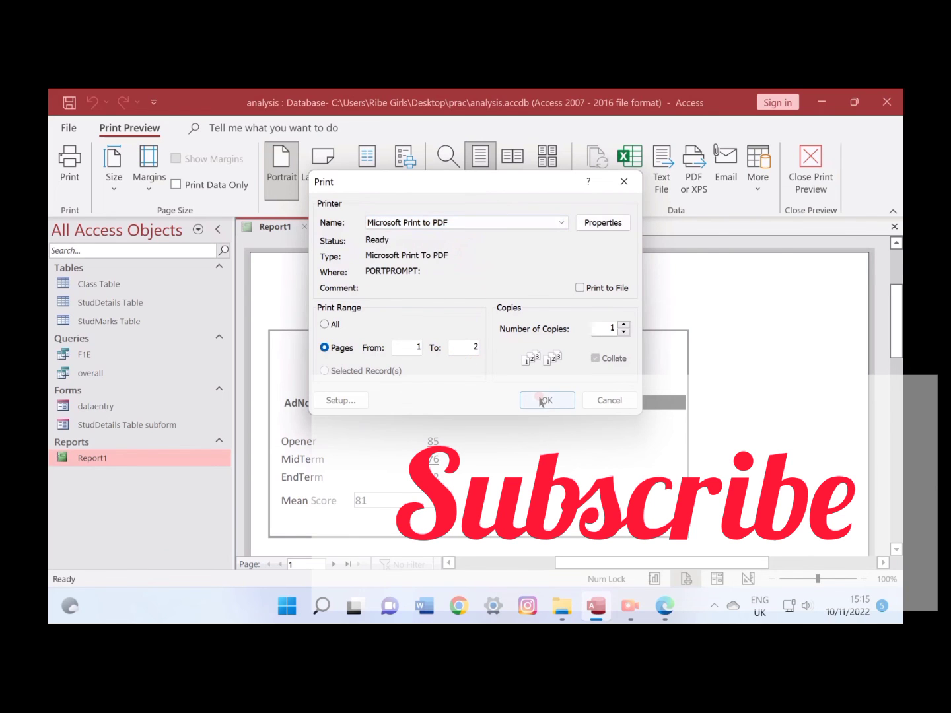
left_click(547, 400)
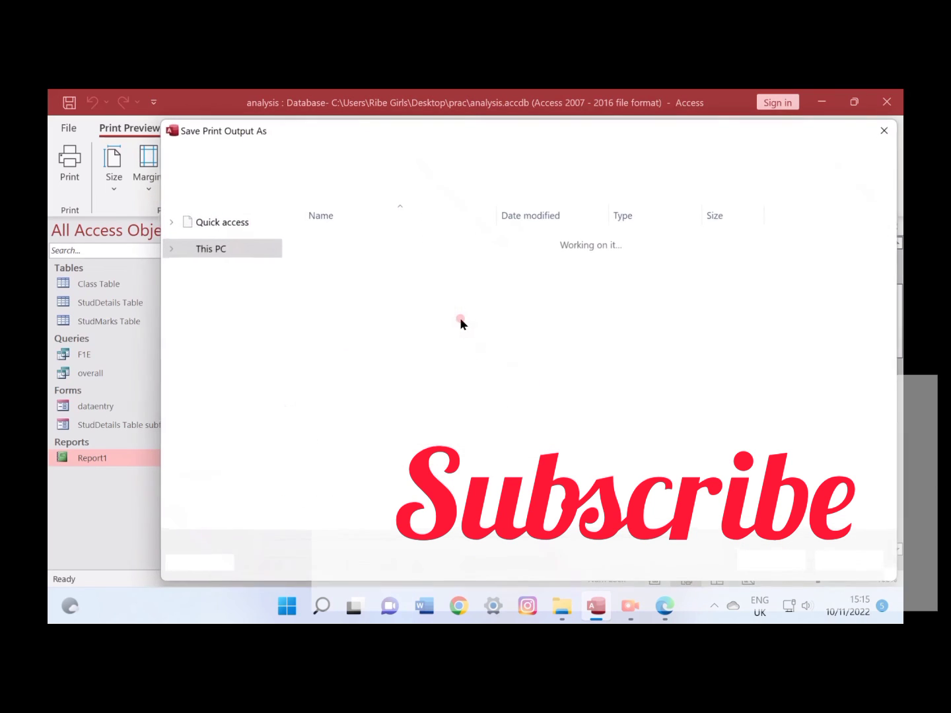
left_click(350, 496)
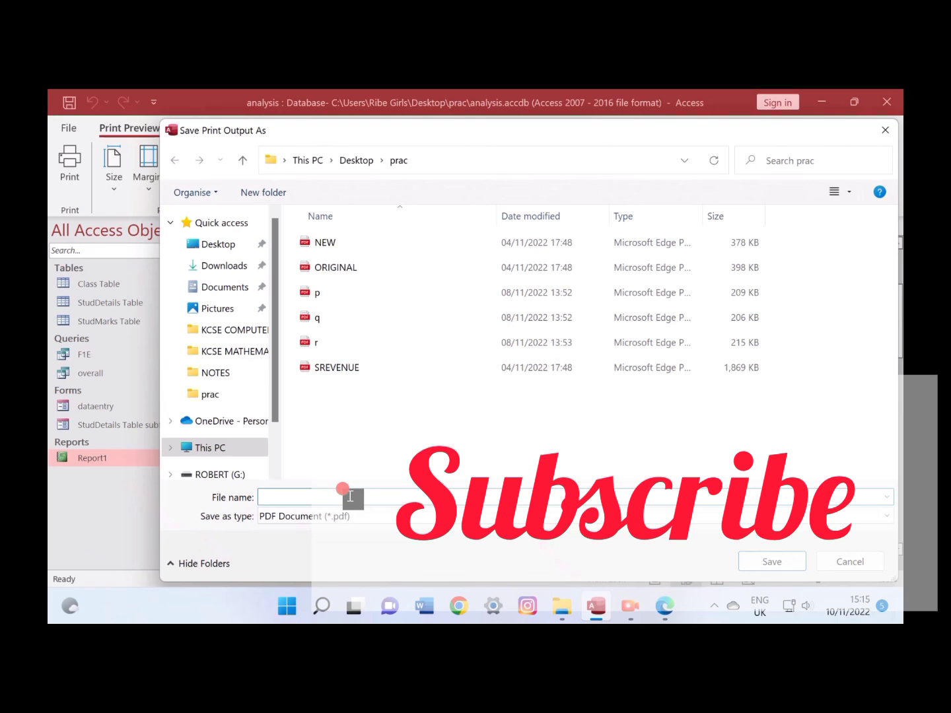
type("12")
left_click(767, 562)
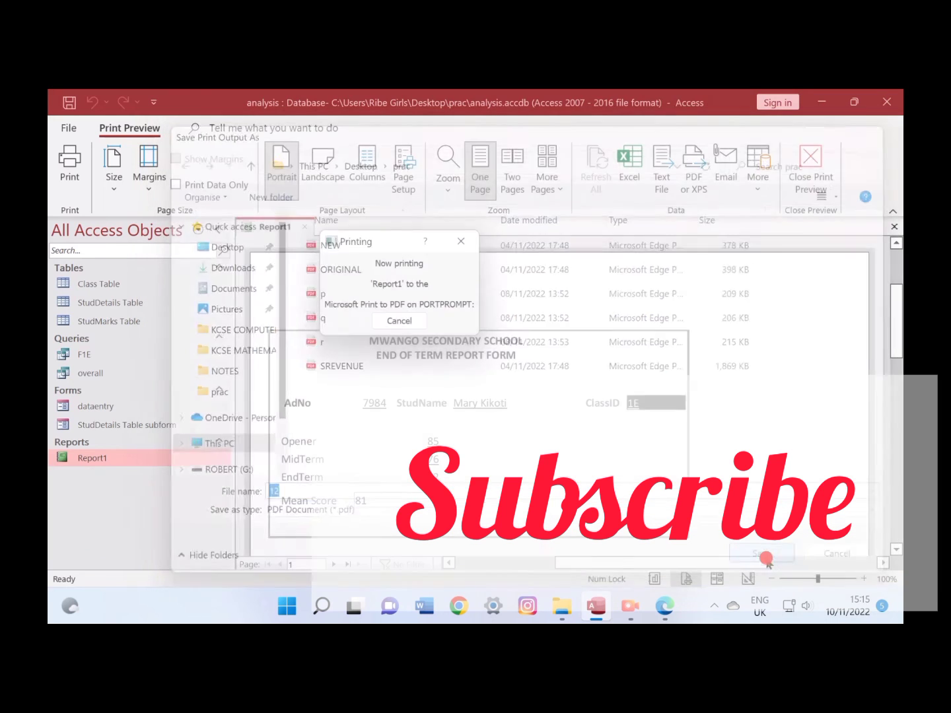